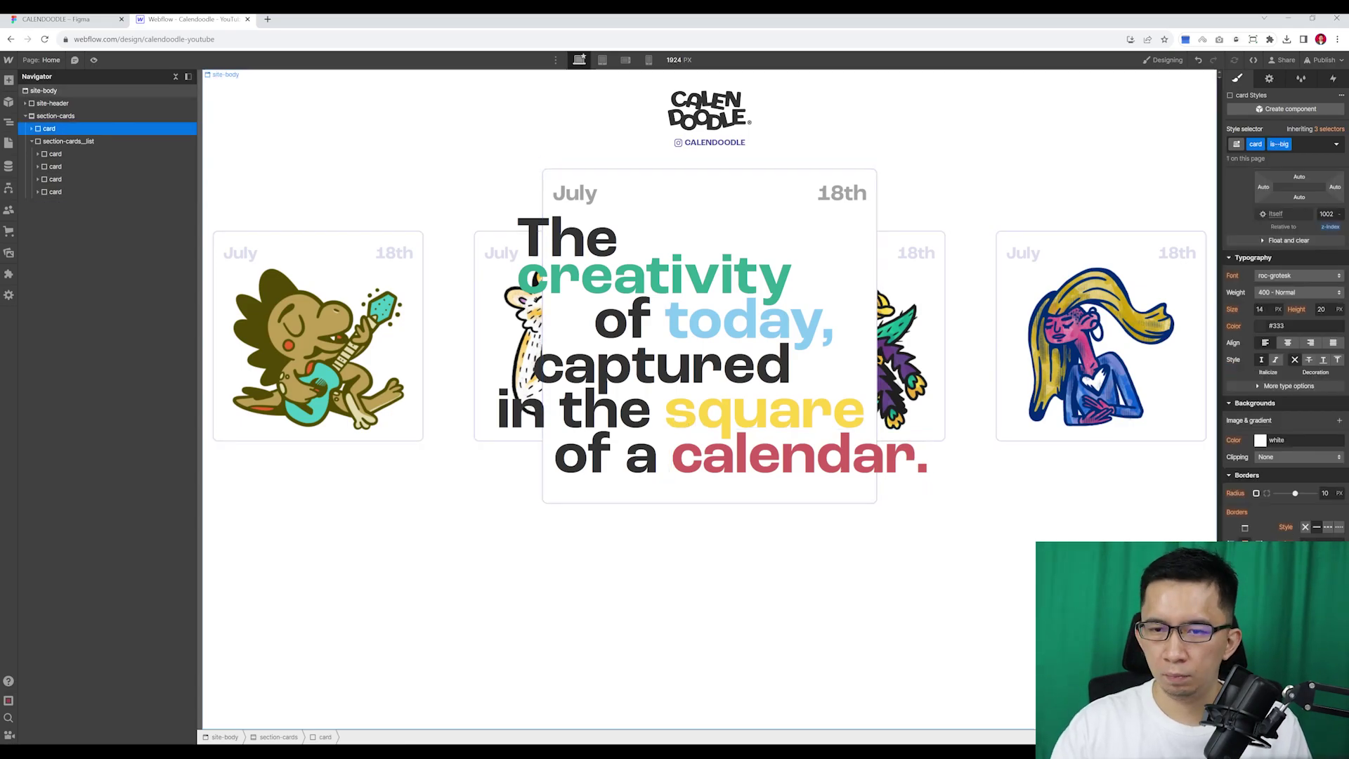
- Inspect the card_top-month label styling in the first calendar card, then switch to Figma
click(99, 141)
click(257, 91)
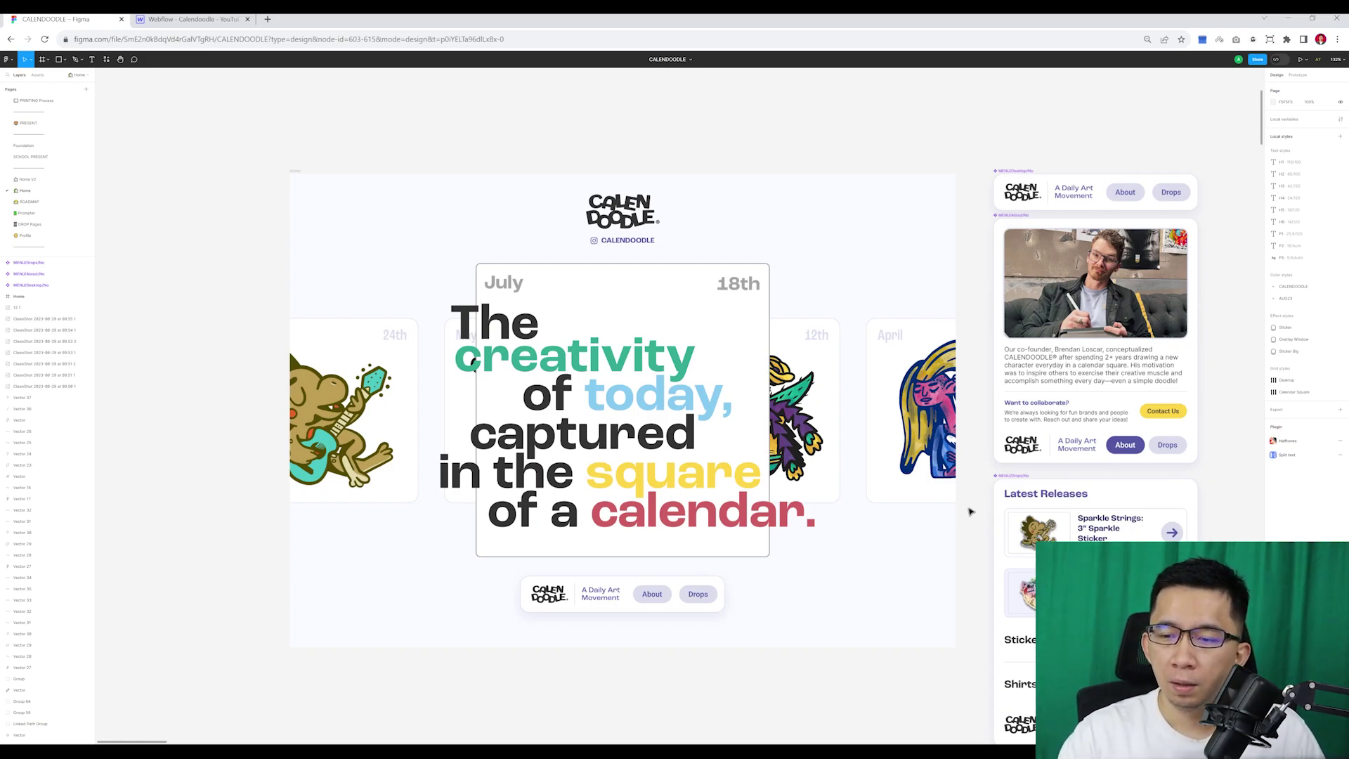
scroll(981, 499, right, 2)
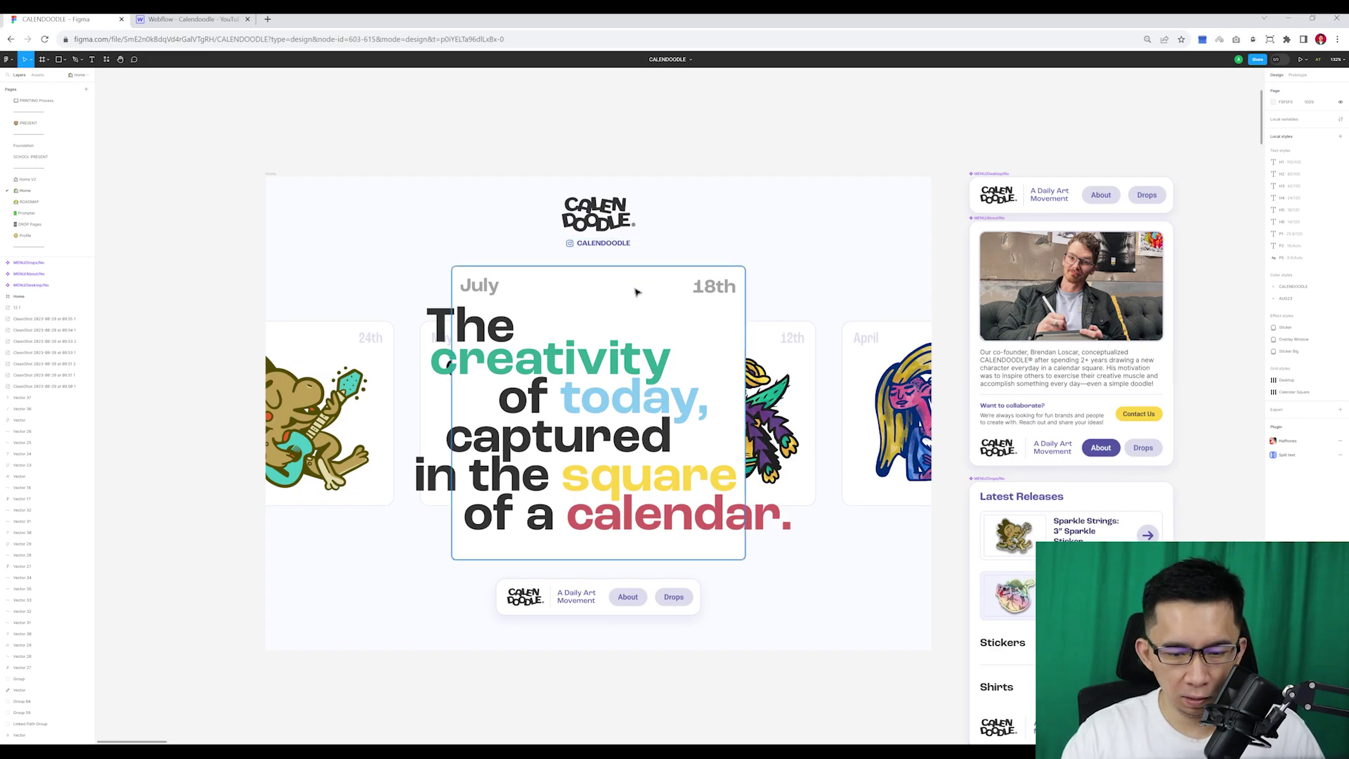
scroll(701, 328, up, 2)
scroll(882, 313, left, 2)
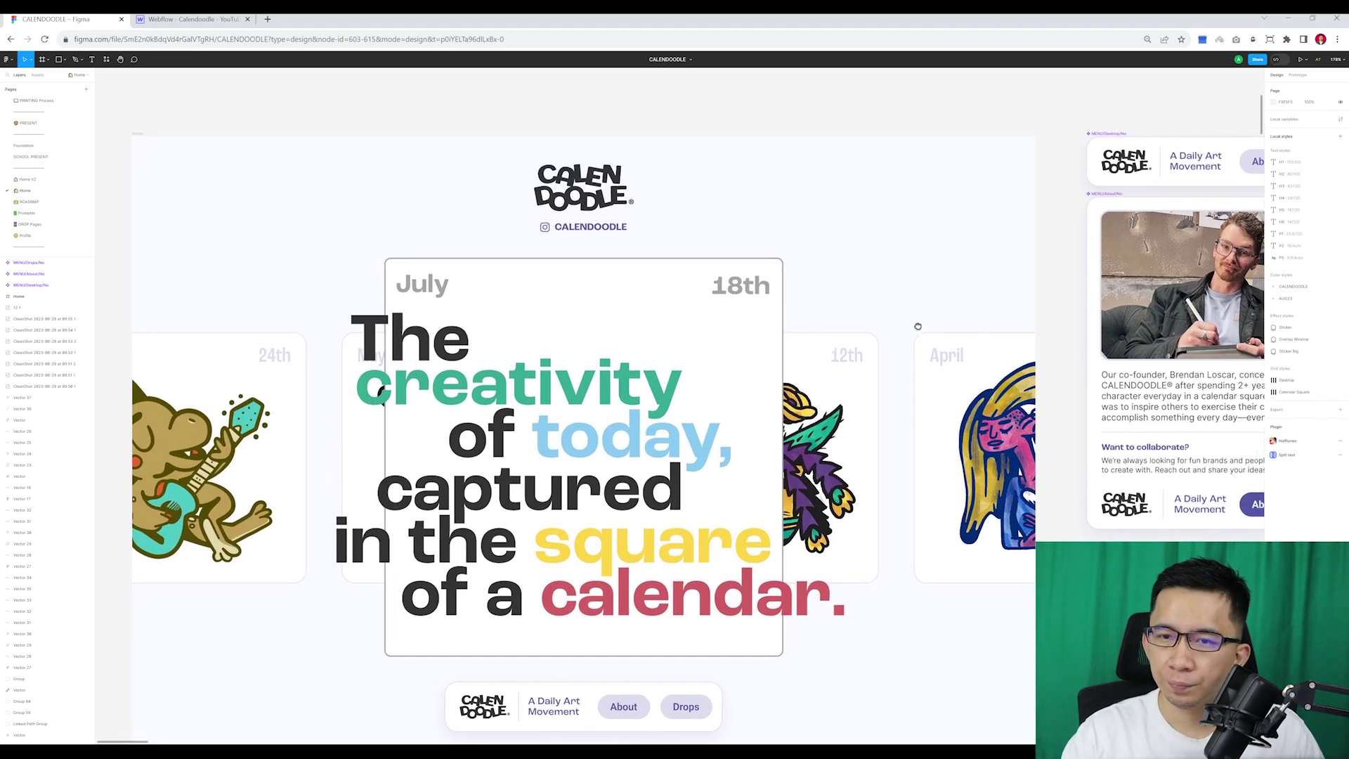
scroll(932, 310, right, 1)
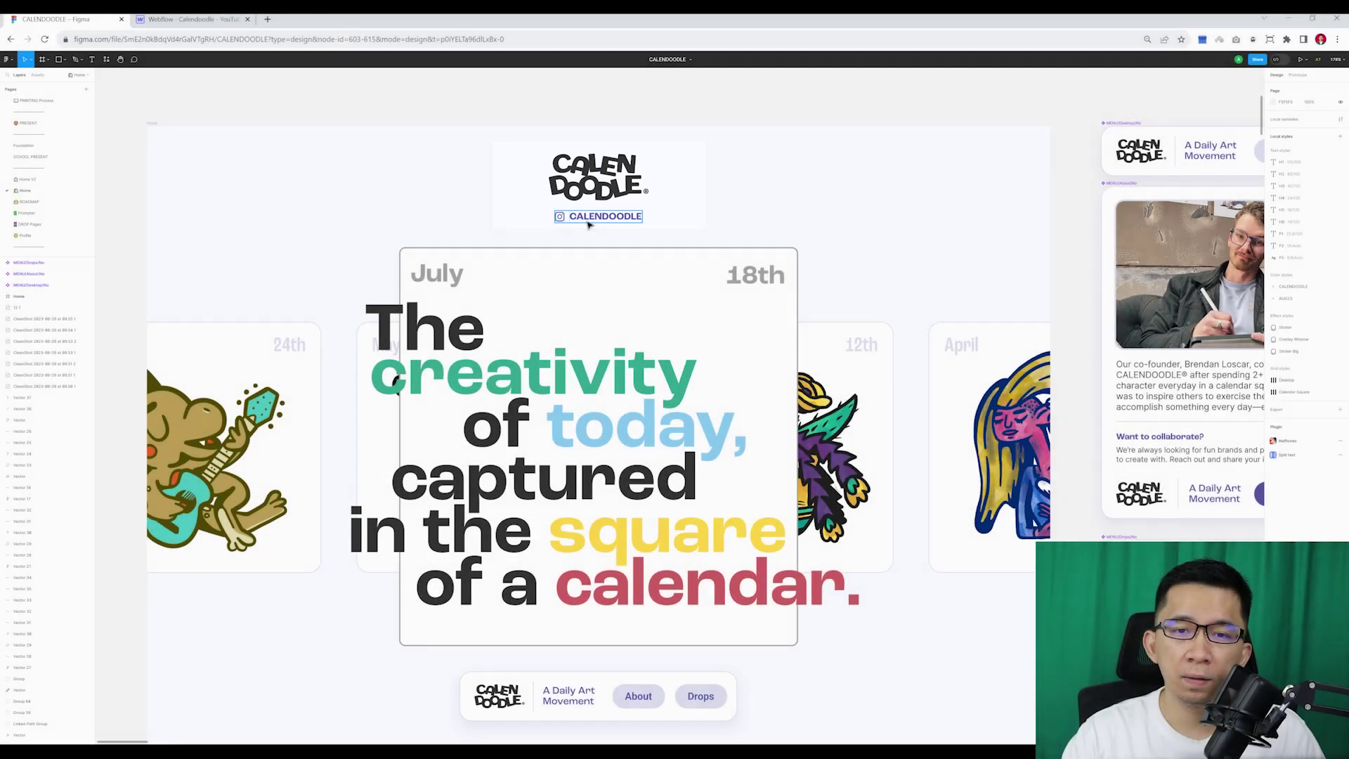
scroll(959, 281, down, 1)
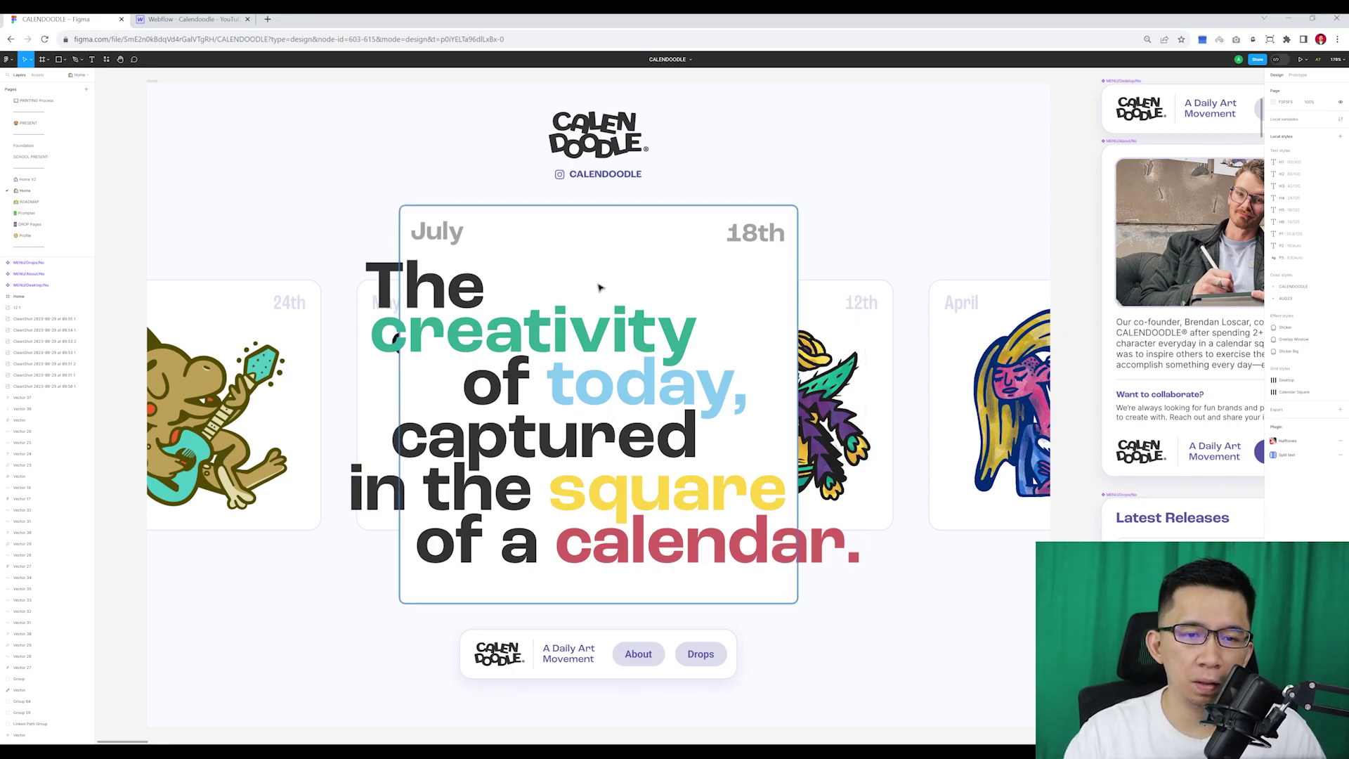
click(531, 248)
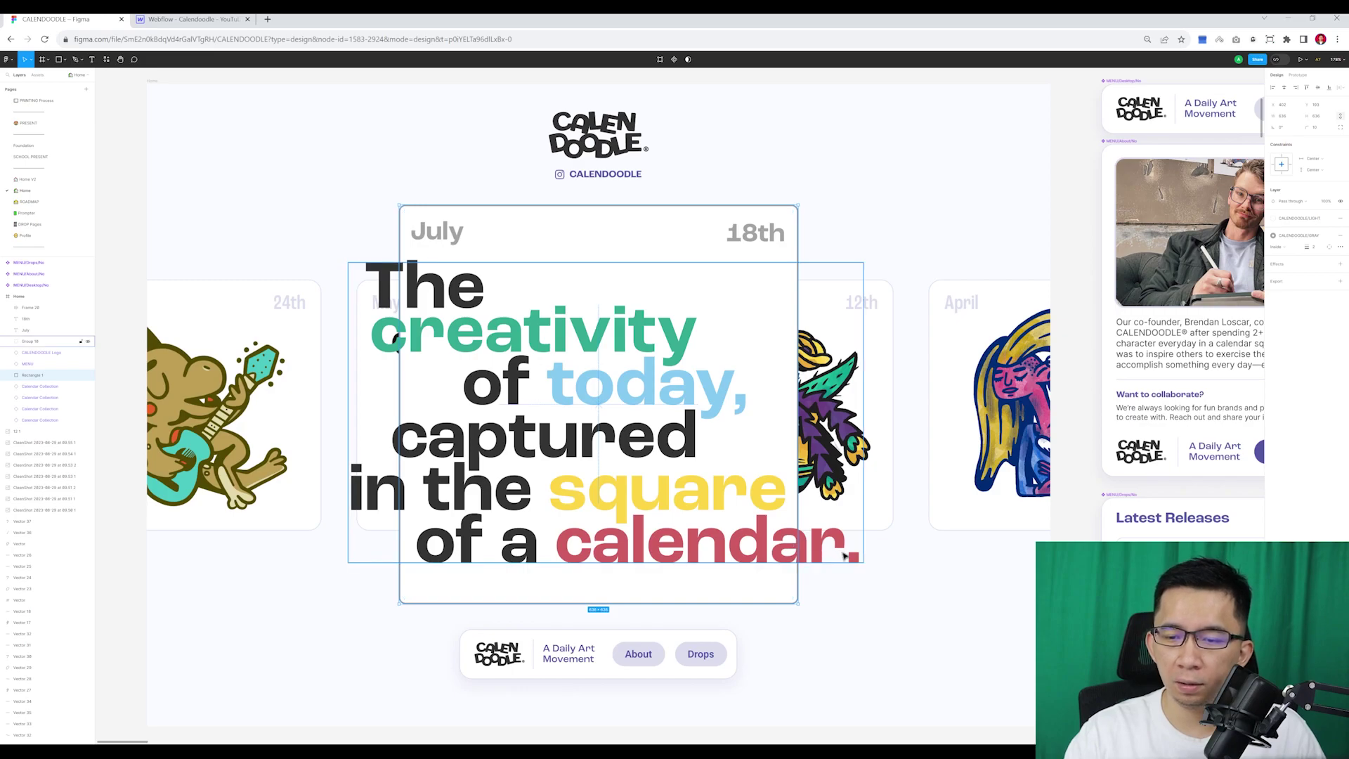
click(770, 133)
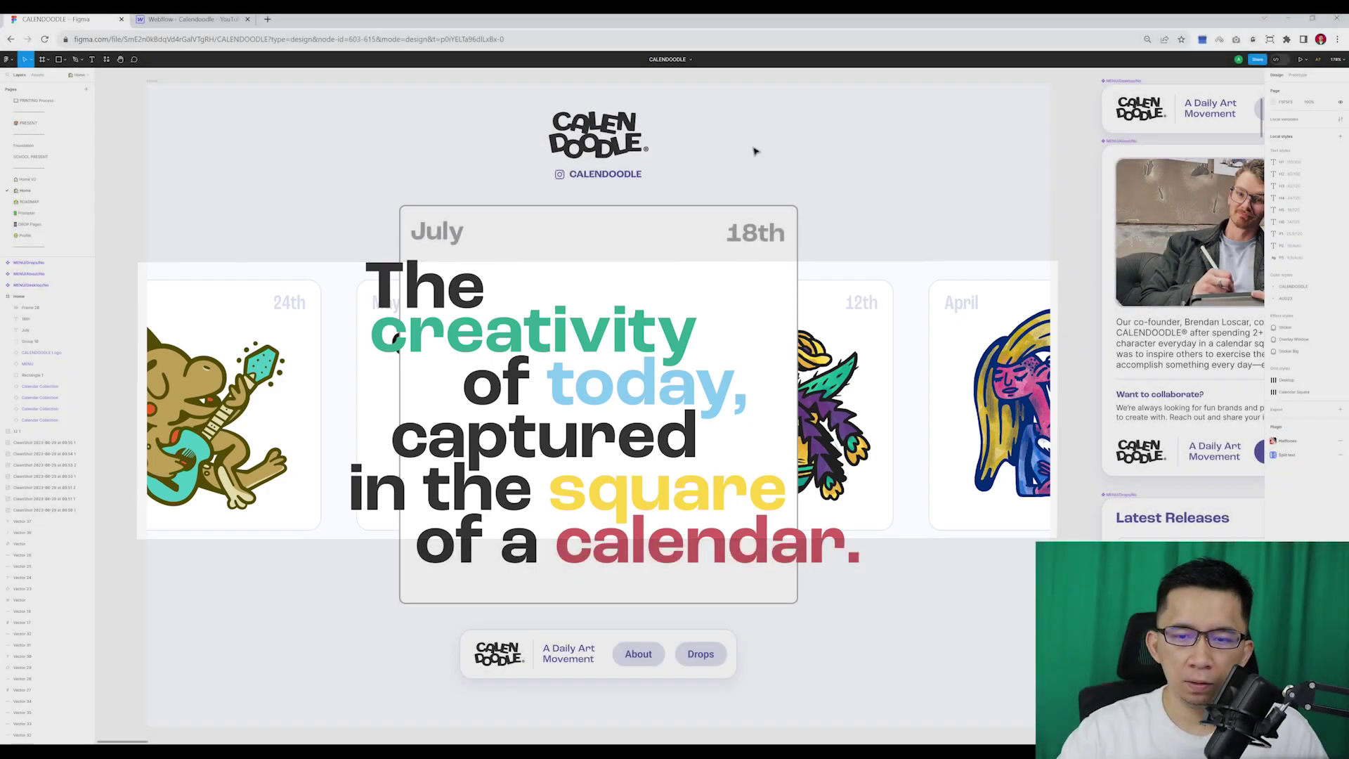
click(563, 307)
shift+click(460, 233)
shift+click(737, 231)
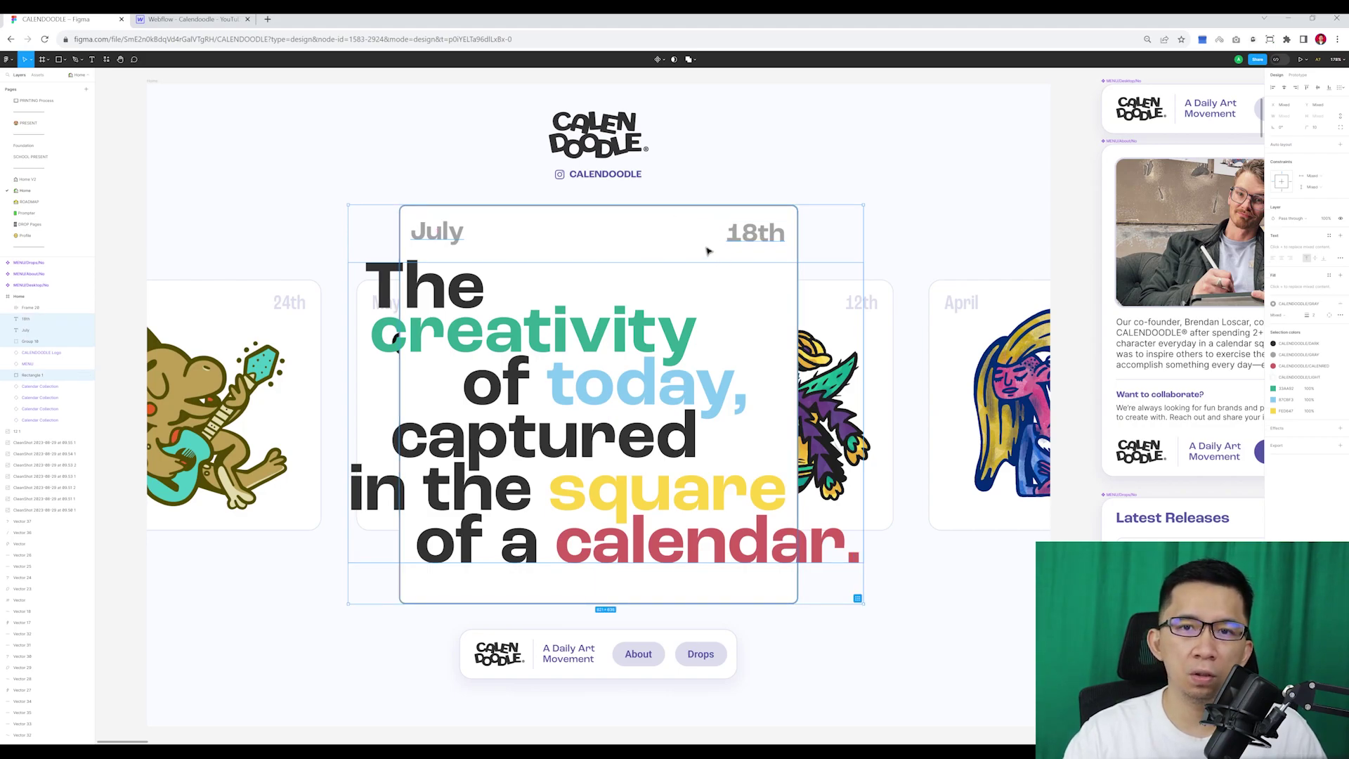
drag(676, 251, 316, 596)
click(538, 564)
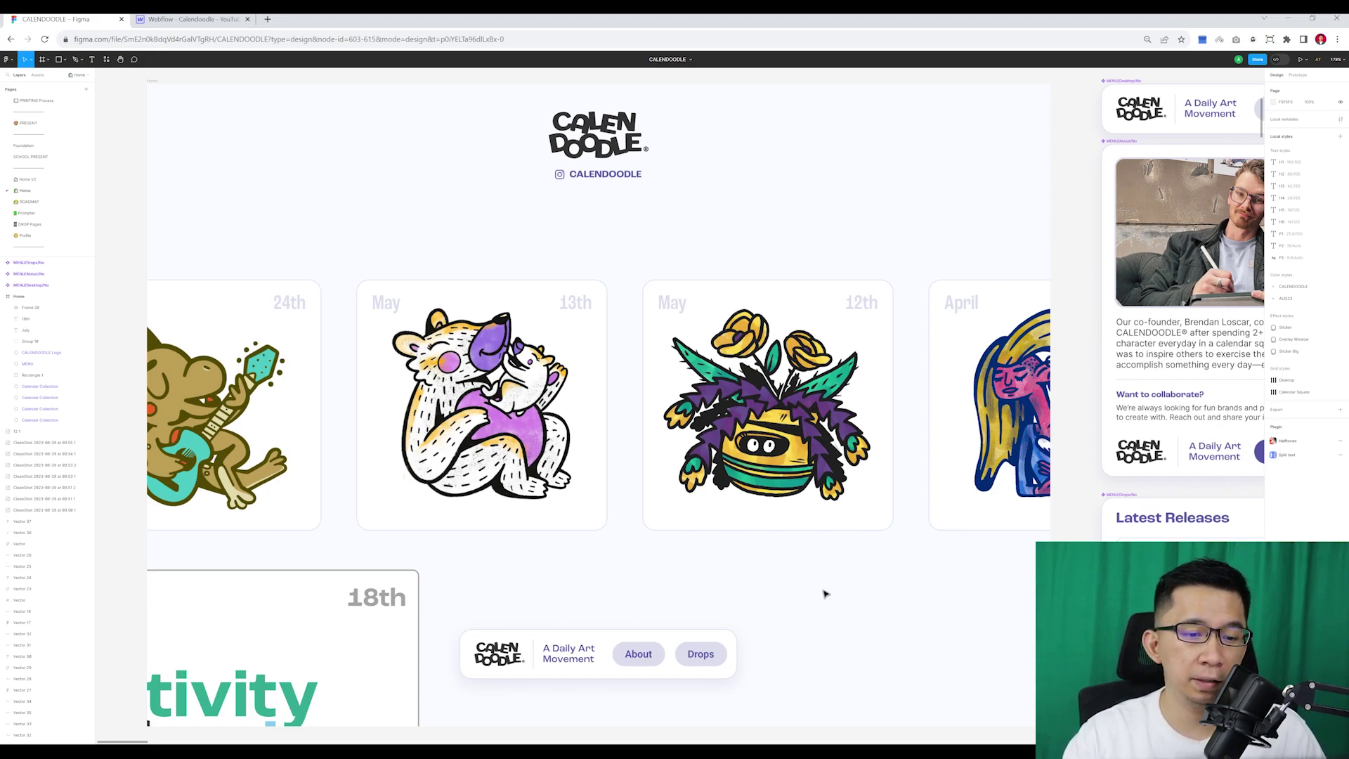
key(alt+h)
key(alt+v)
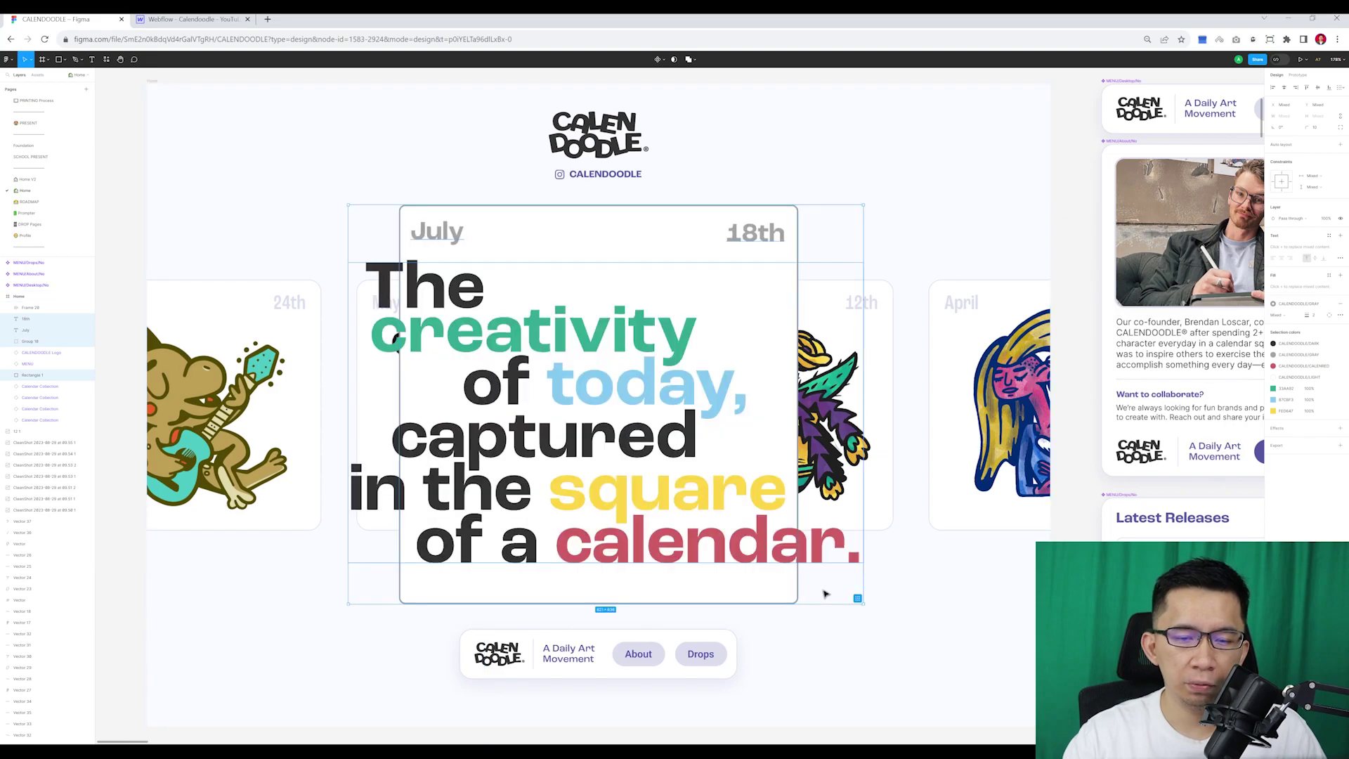
click(933, 612)
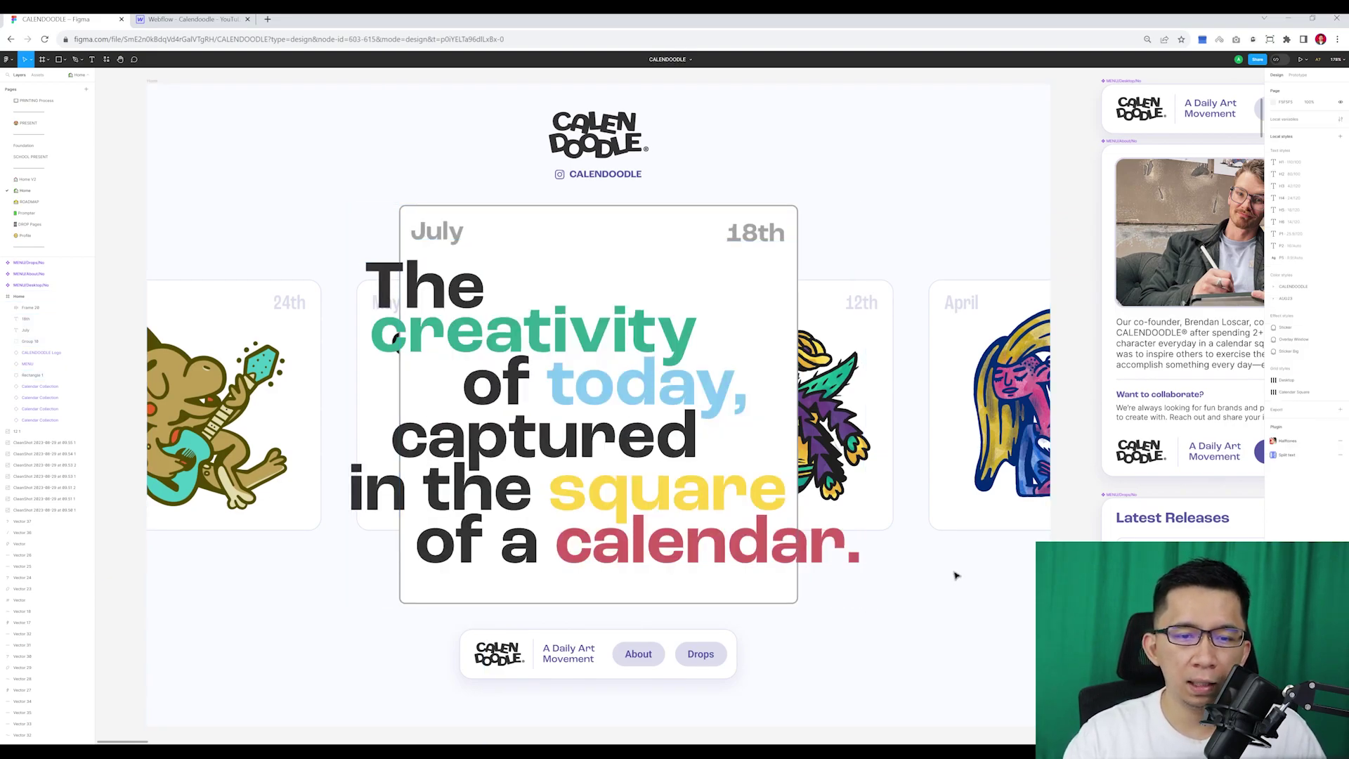
scroll(955, 576, down, 3)
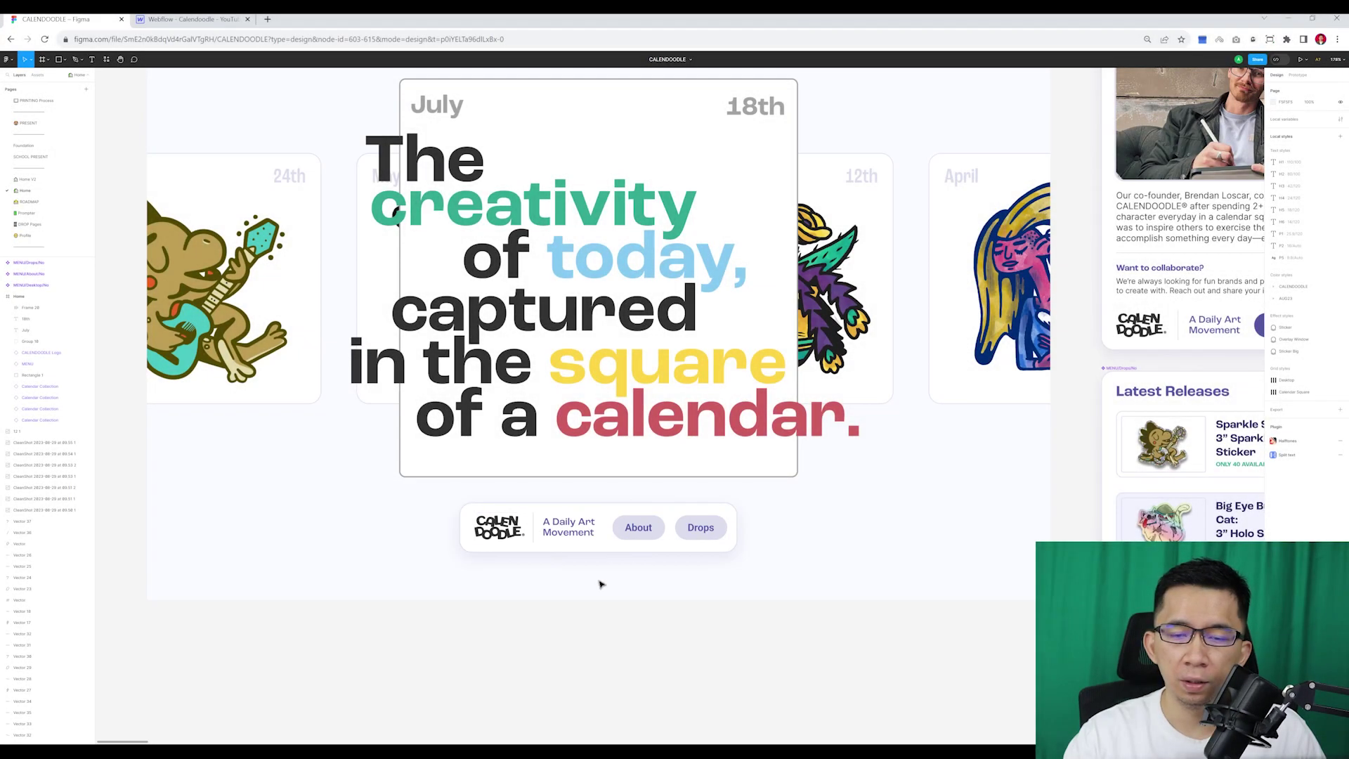
click(567, 556)
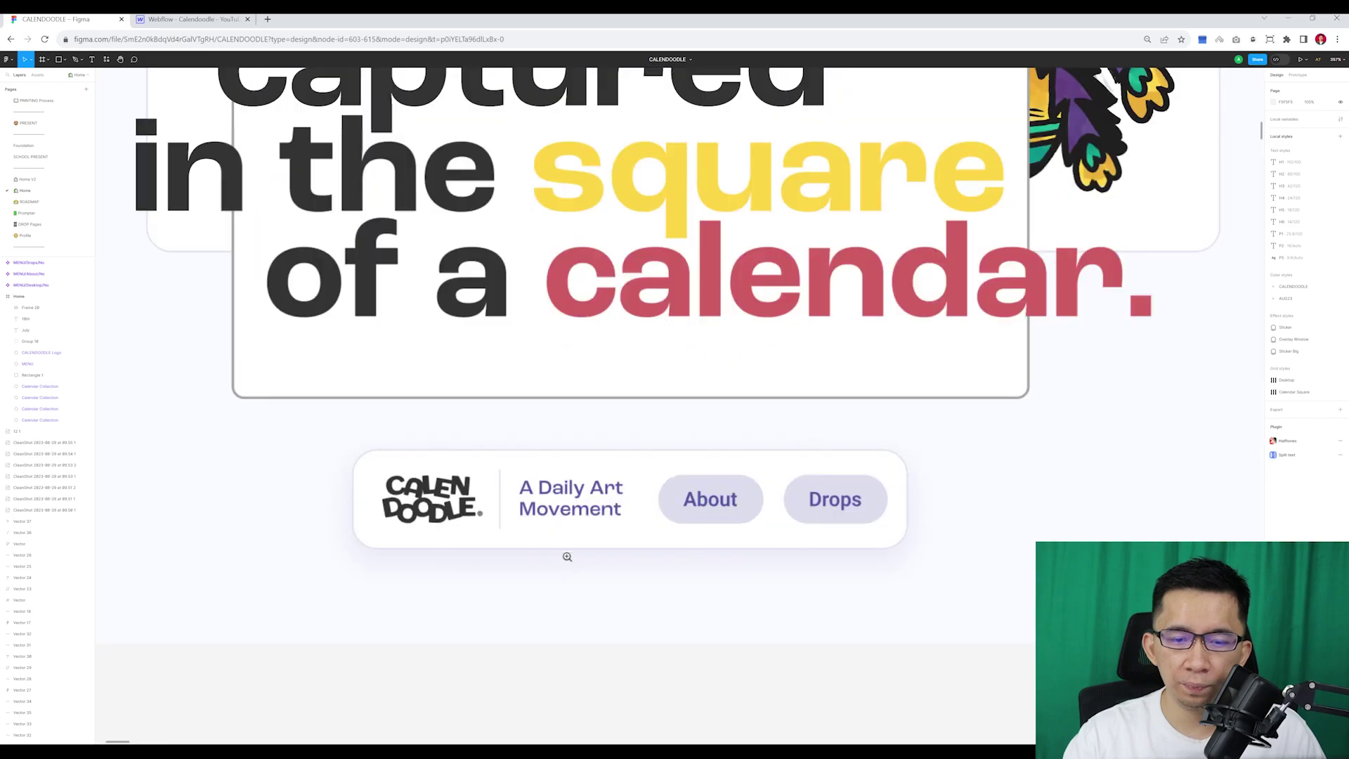
drag(656, 575, 661, 612)
click(558, 510)
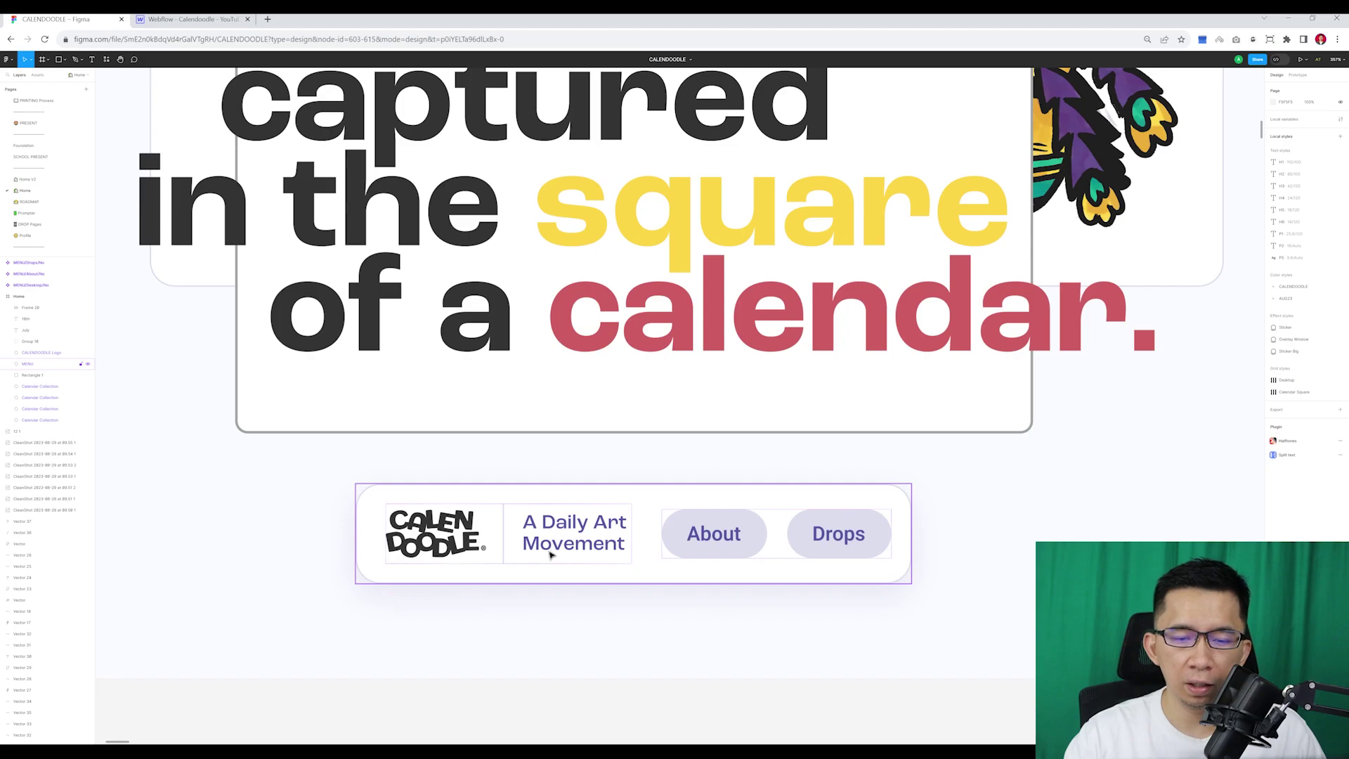
click(579, 622)
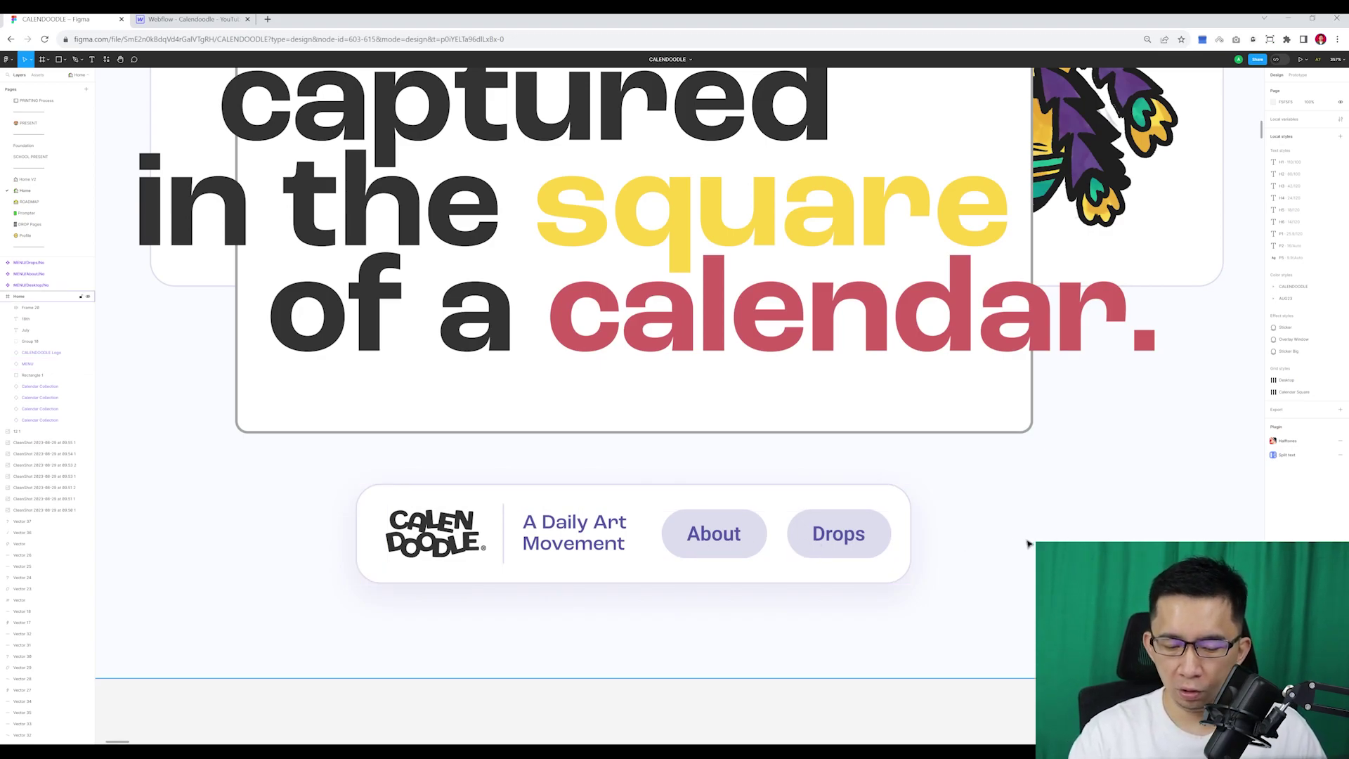
key(minus)
- Pan across the Figma canvas to review the About menu frame
scroll(1021, 536, right, 10)
scroll(1021, 536, up, 4)
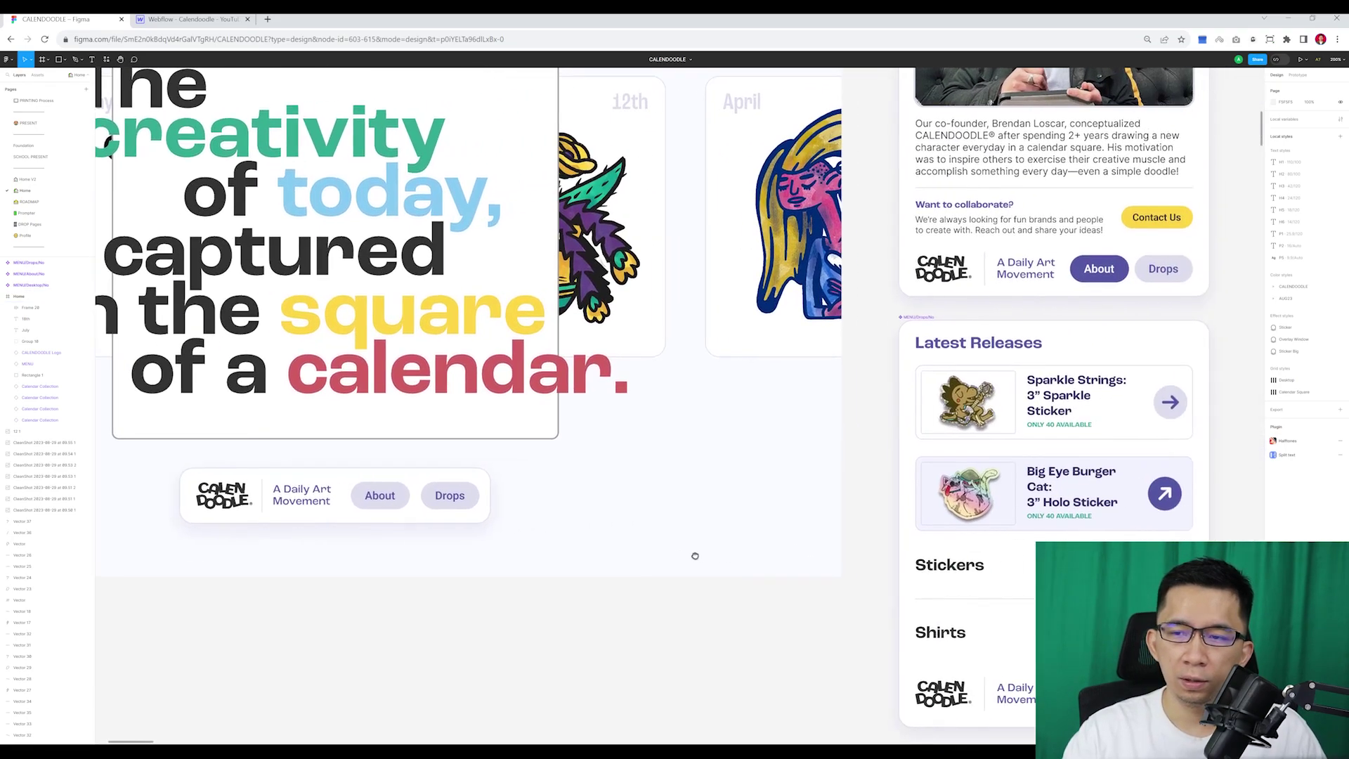
scroll(547, 300, right, 5)
scroll(548, 300, down, 2)
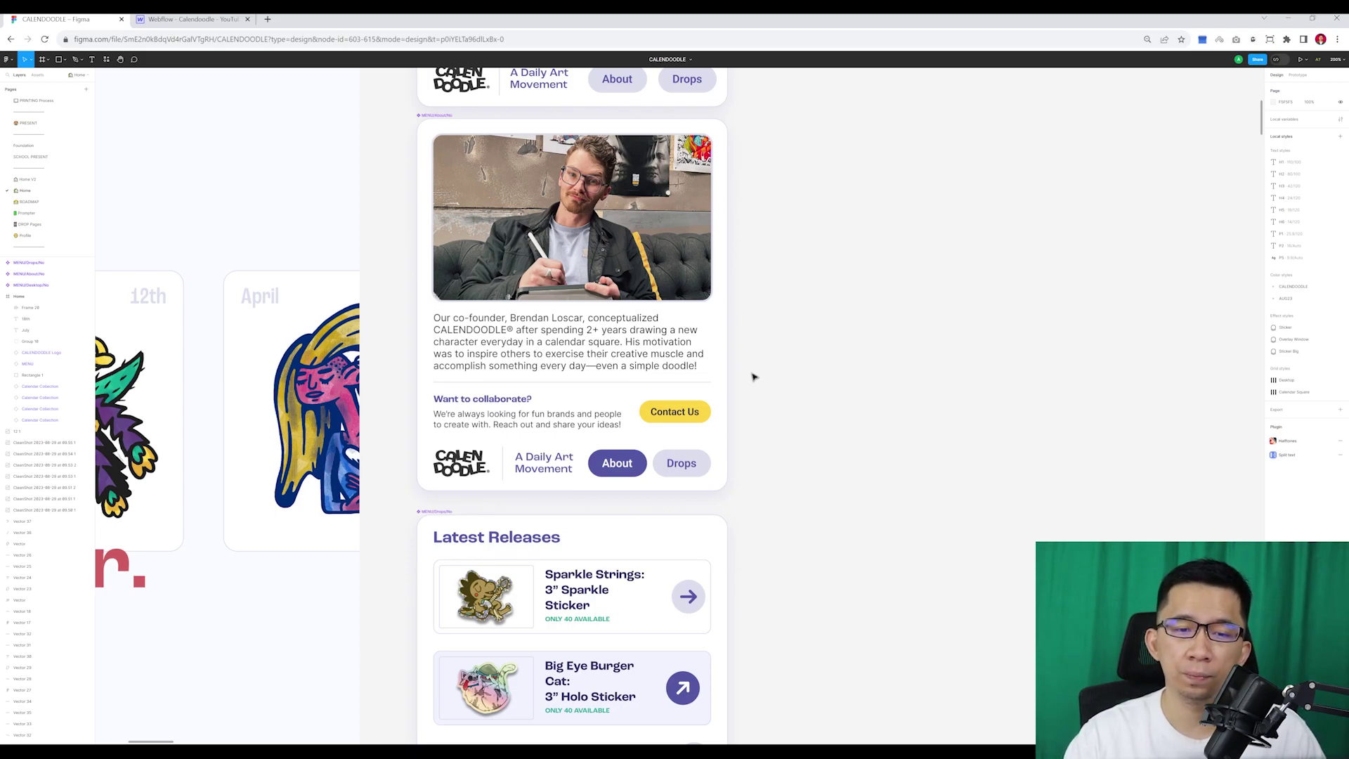
scroll(615, 385, down, 1)
scroll(798, 376, down, 5)
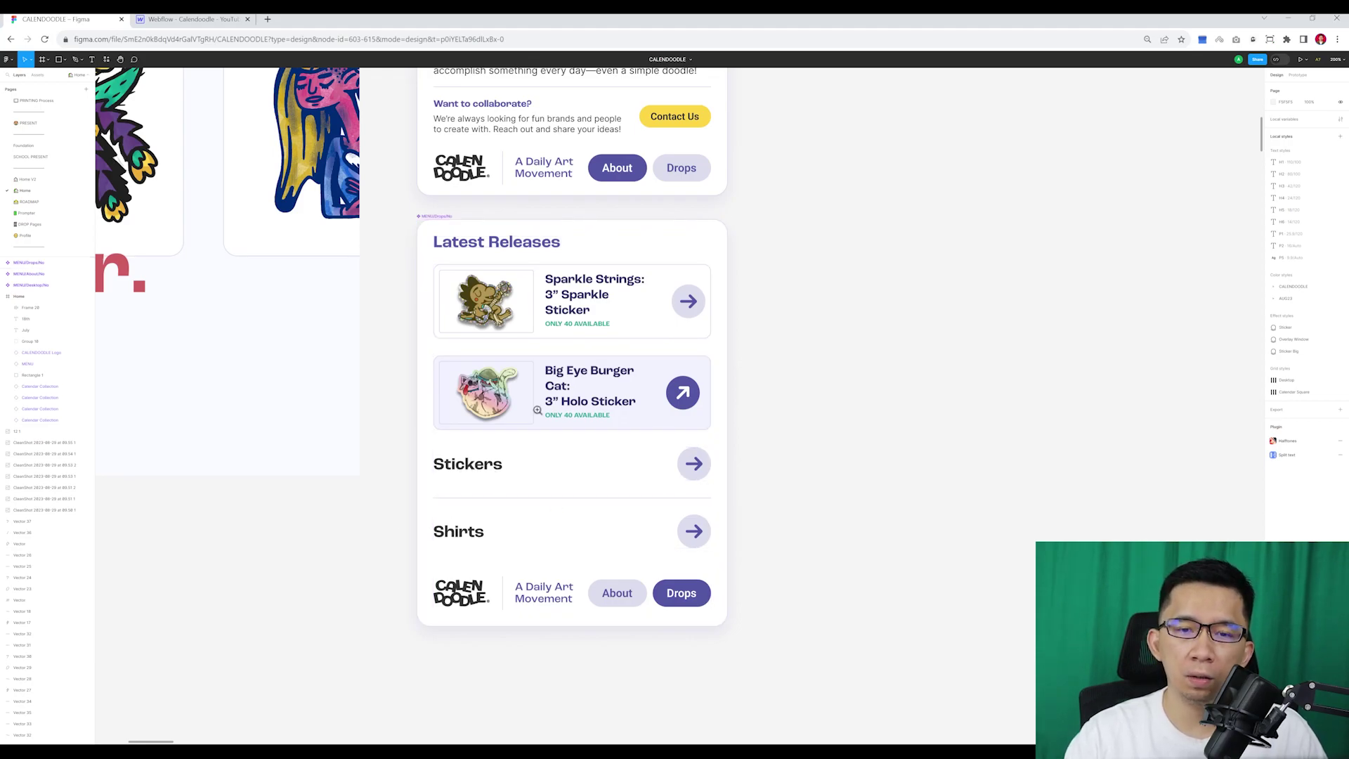
- Zoom into the Latest Releases panel to see its heading and release items
click(538, 410)
drag(979, 443, 979, 389)
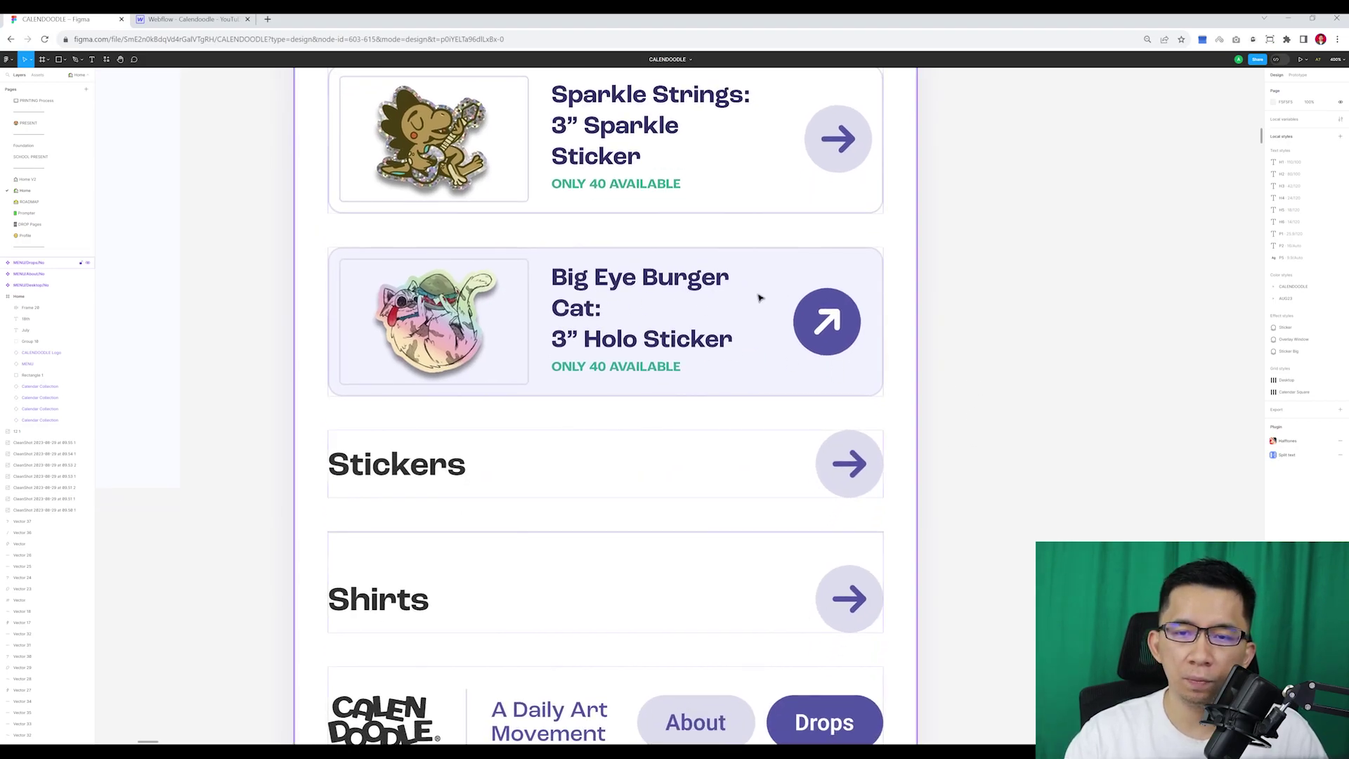
drag(756, 292, 737, 368)
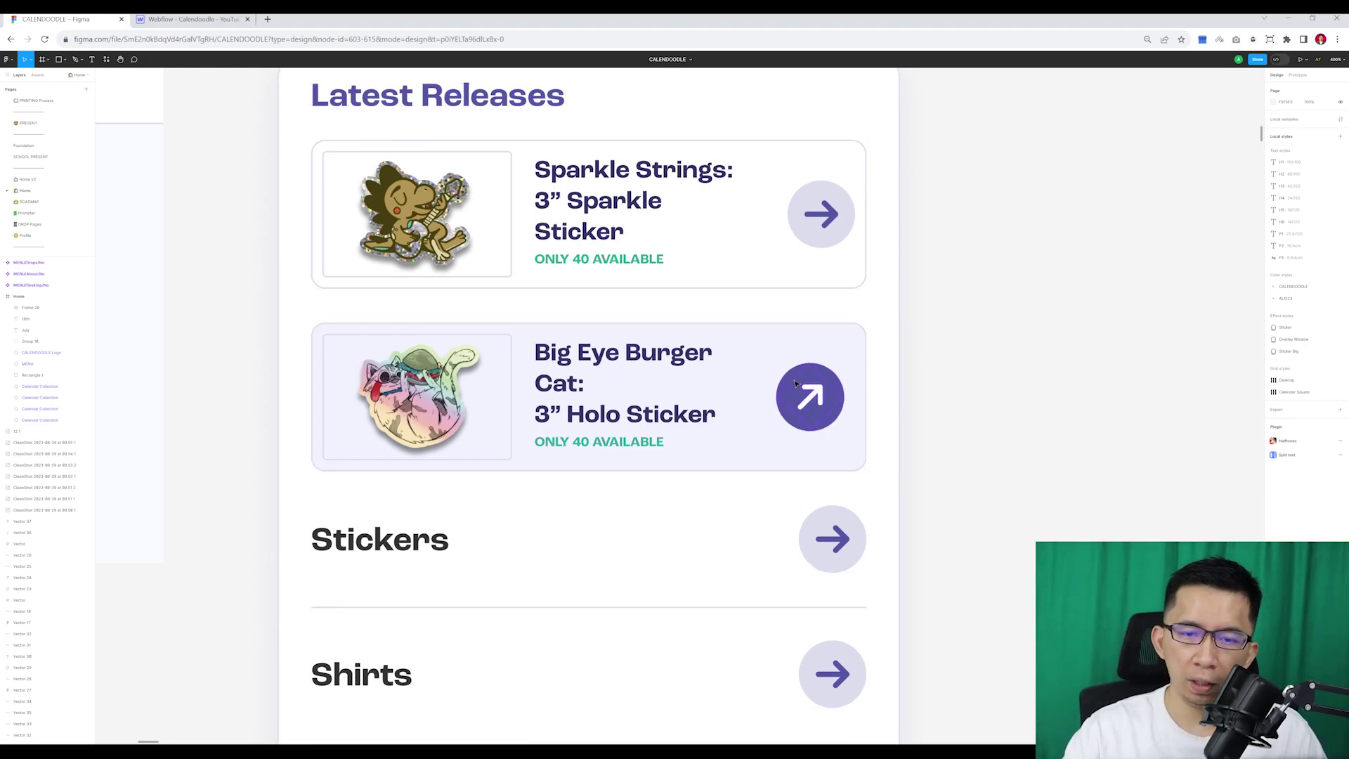
- Bring the calendar hero frame back into view and switch to the Webflow Designer
scroll(789, 382, down, 5)
scroll(506, 331, down, 2)
drag(487, 326, 891, 539)
scroll(903, 488, left, 2)
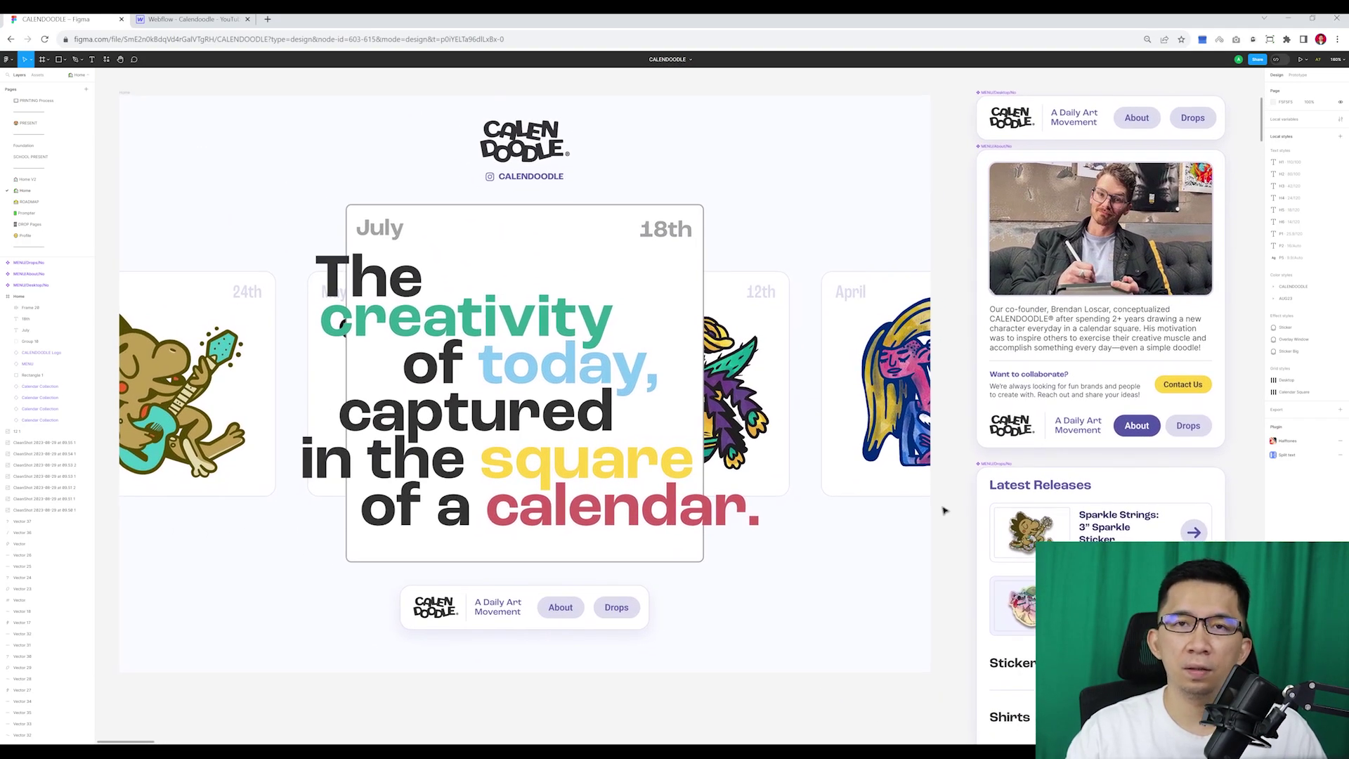
key(ctrl+Tab)
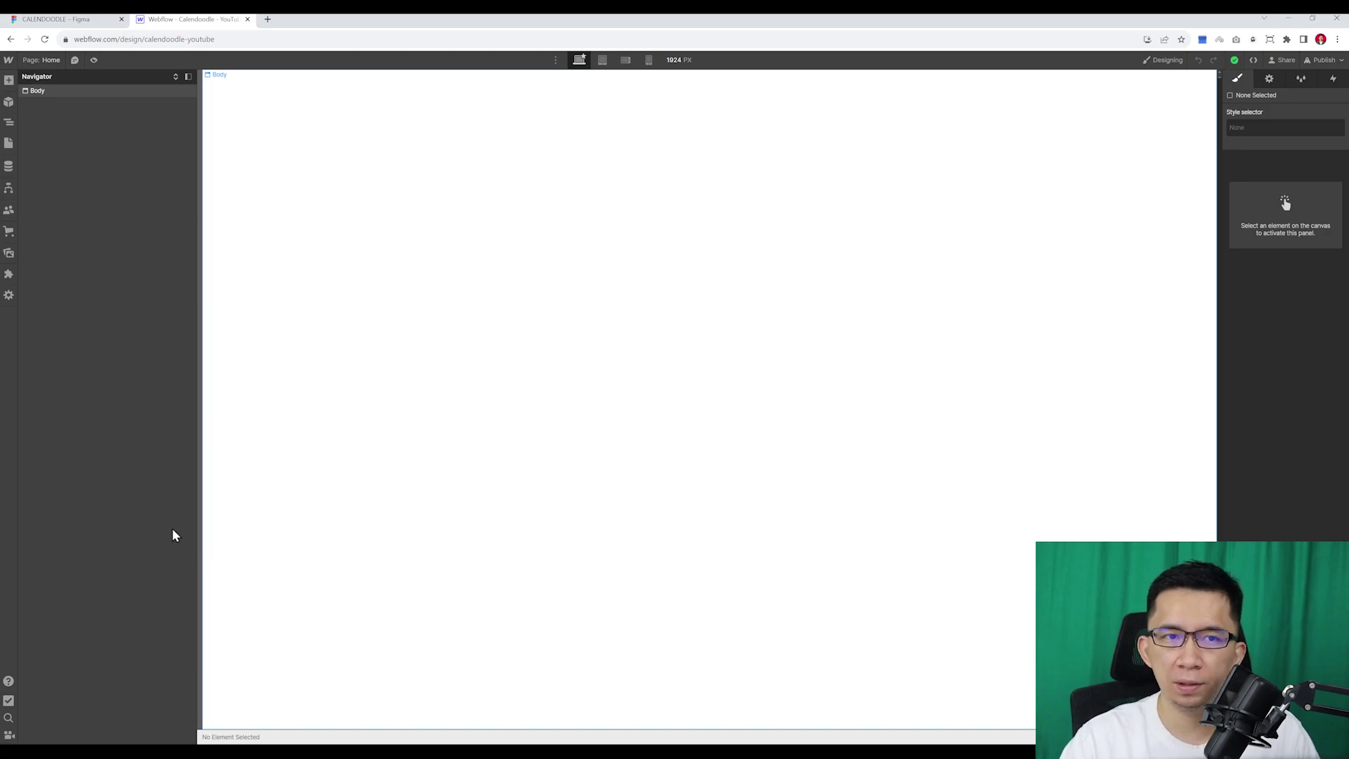
- Select the empty Body to check its default Arial 14 px #333 typography, then return to Figma
click(478, 215)
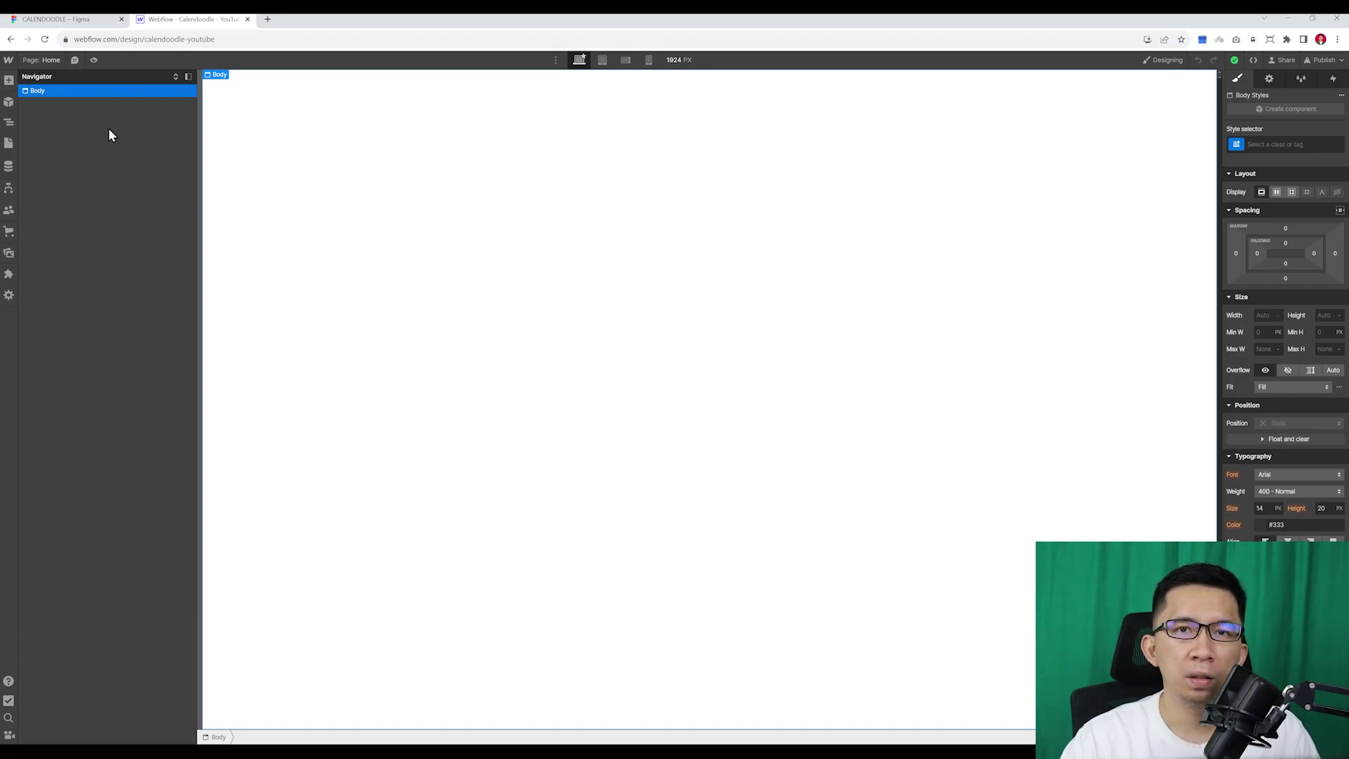
click(78, 23)
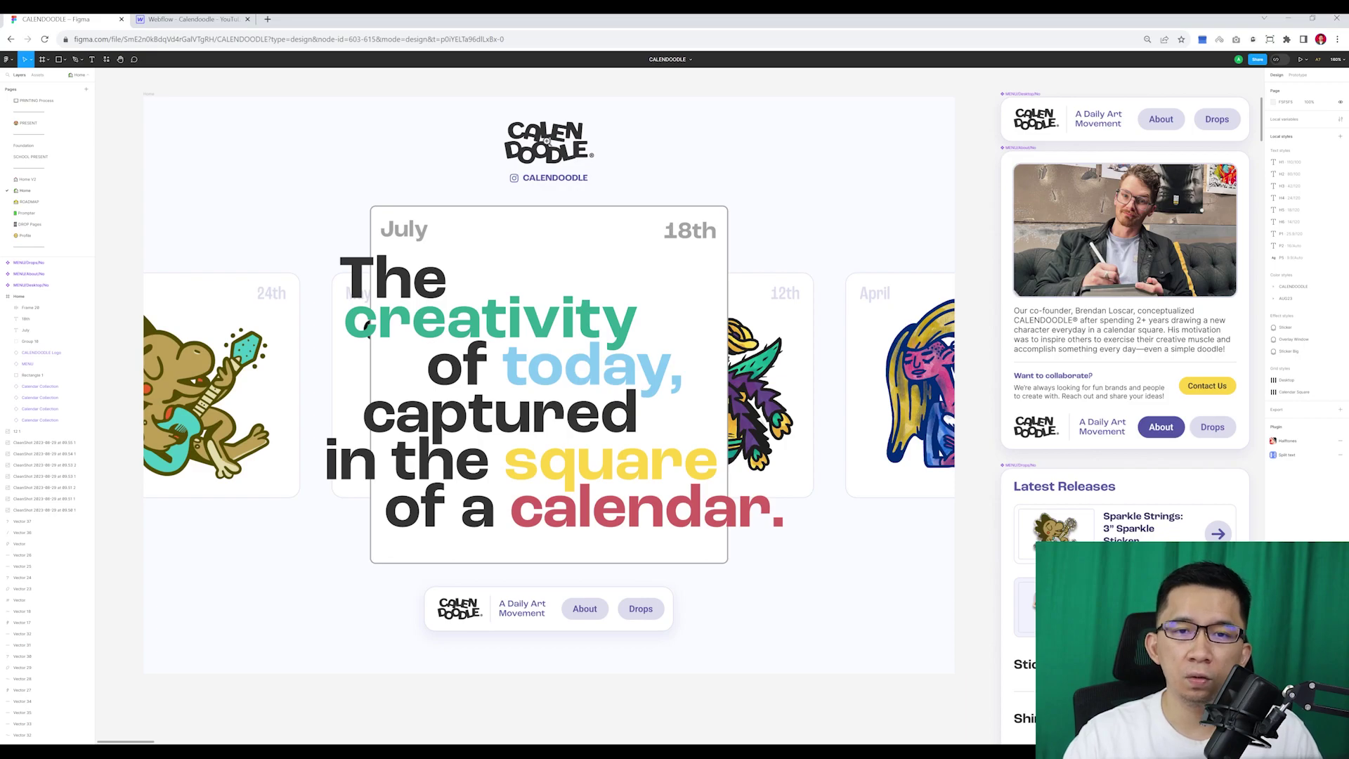
- Scroll up to the CALENDOODLE header design and switch back to the Webflow Designer
scroll(546, 141, up, 3)
scroll(720, 181, up, 3)
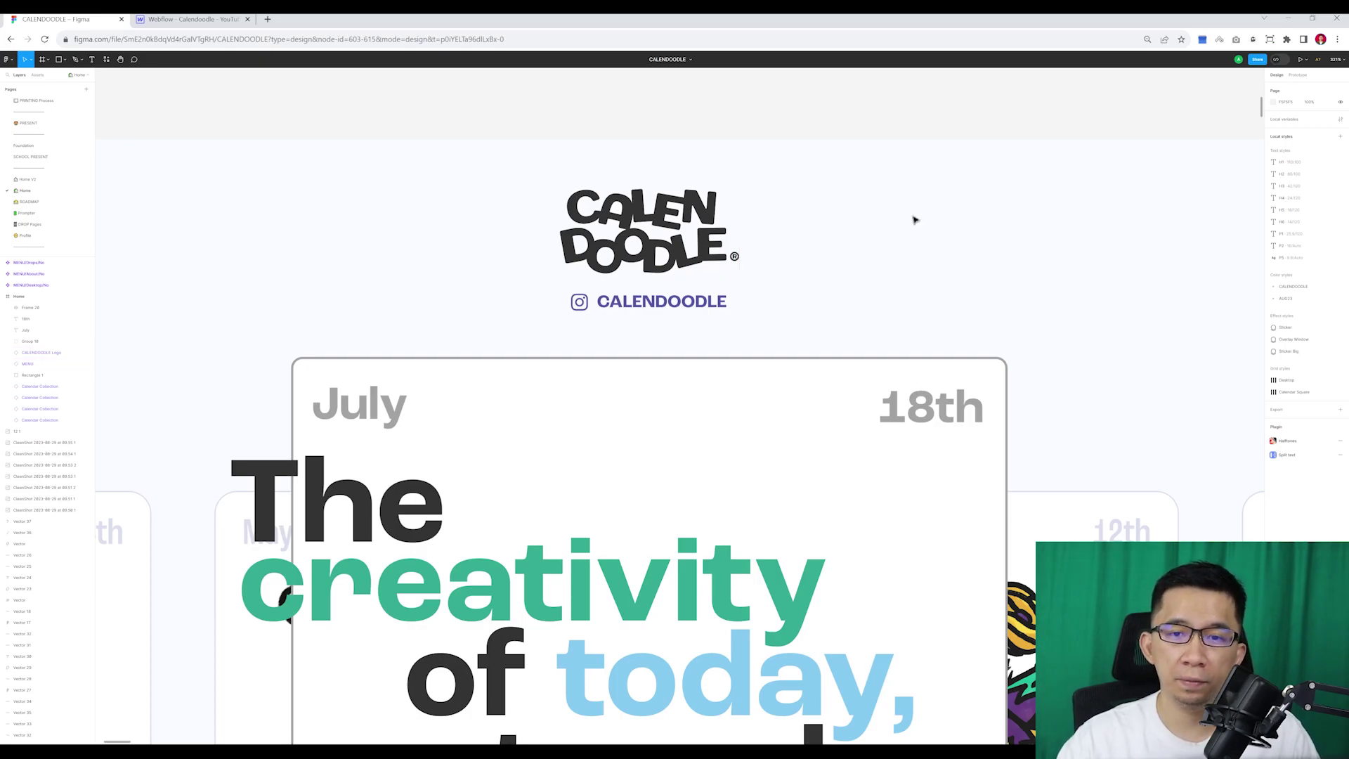
key(ctrl+Tab)
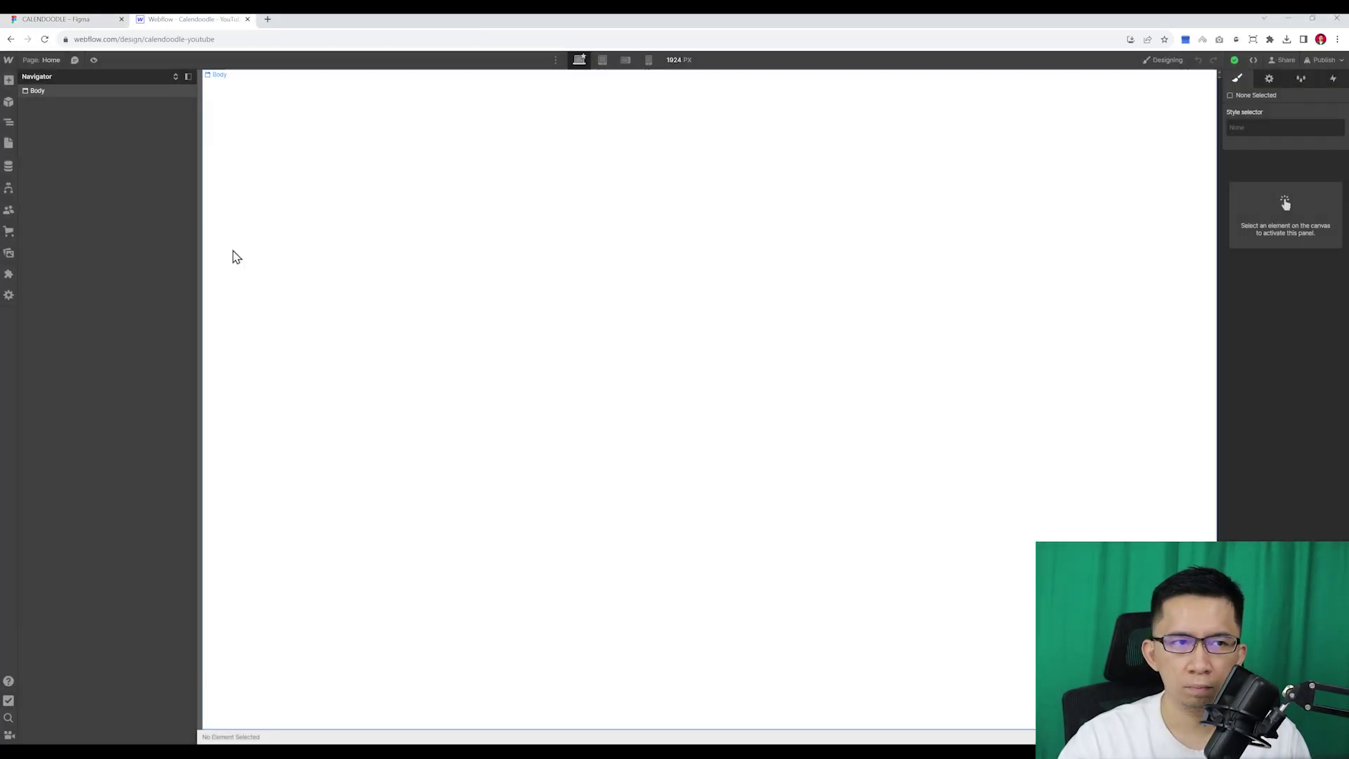
- Add a header holding a site-header__social Div Block, adjusting its font weight and spacing to 2
click(105, 91)
key(ctrl+v)
key(ctrl+k)
text(div)
key(Return)
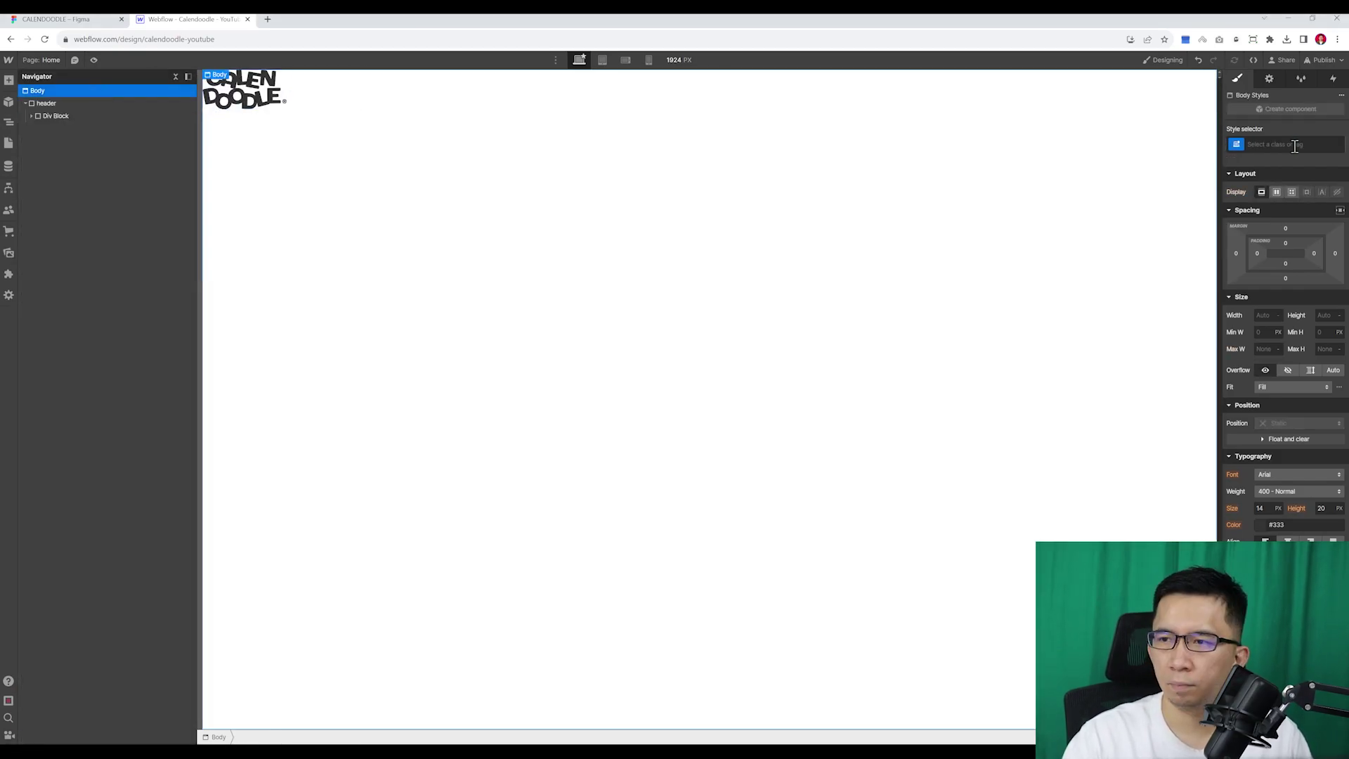
click(1295, 145)
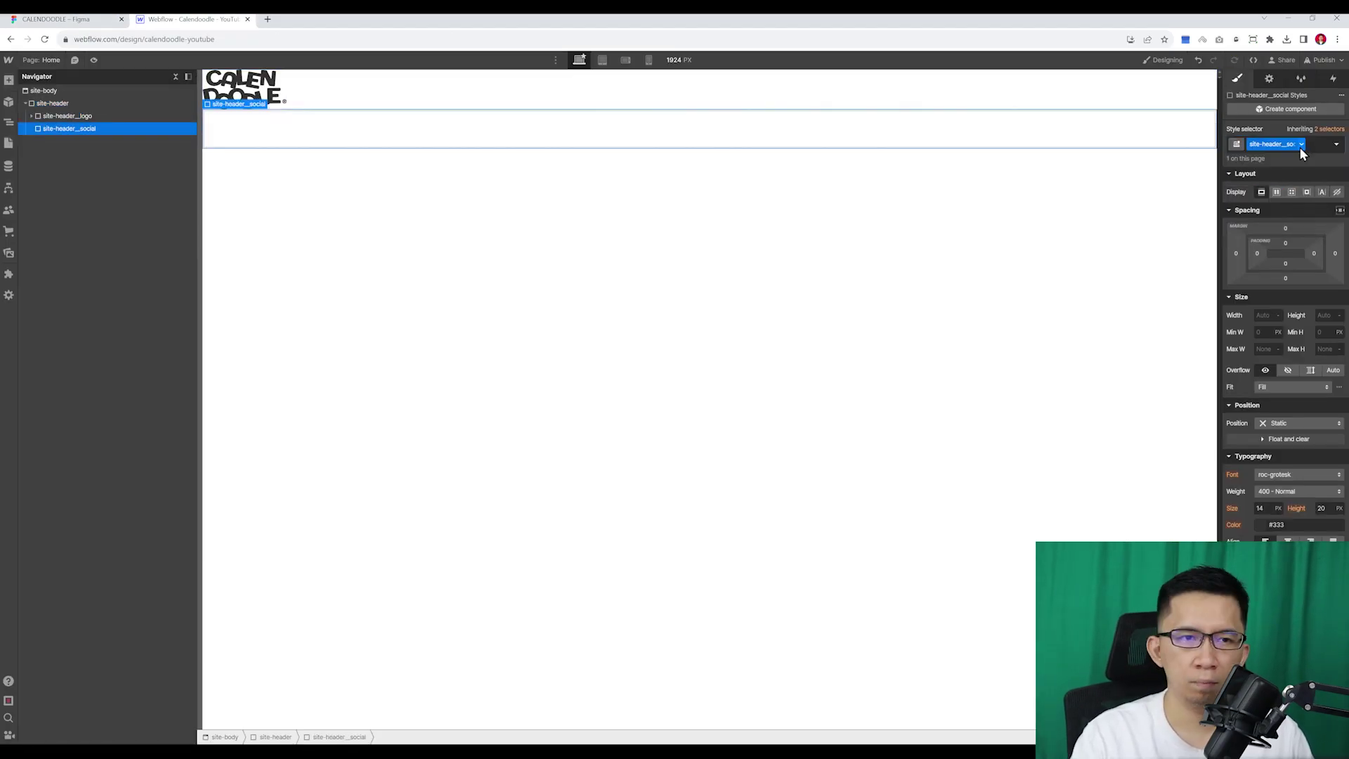
key(ctrl+e)
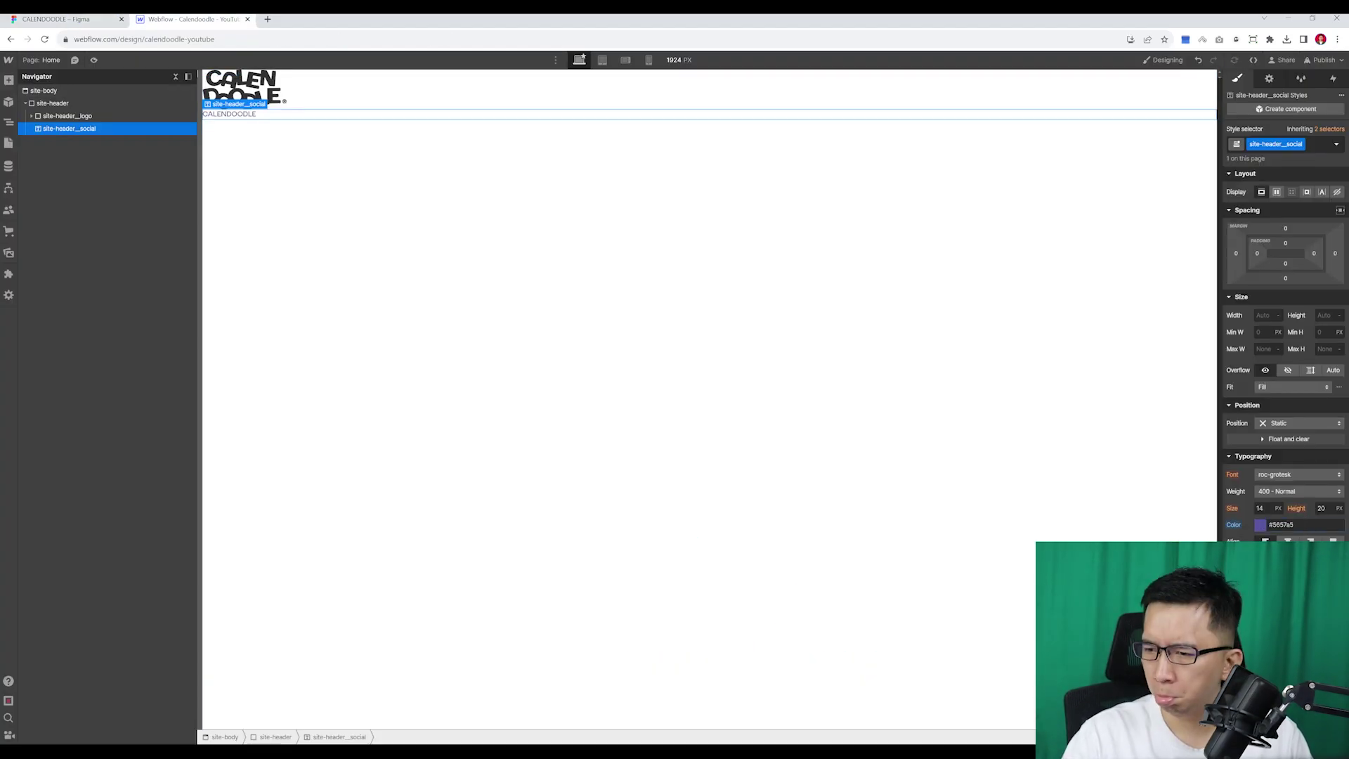
click(1292, 491)
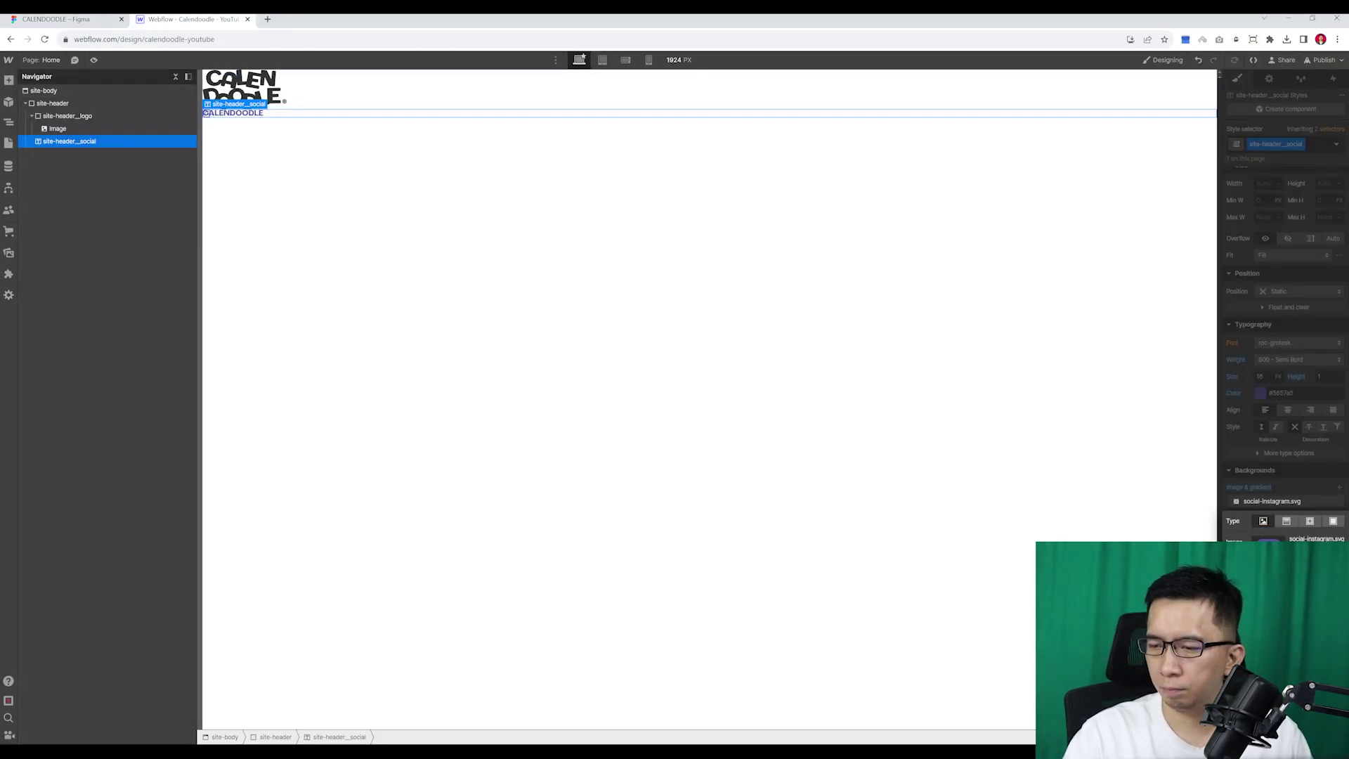
click(1257, 253)
text(20)
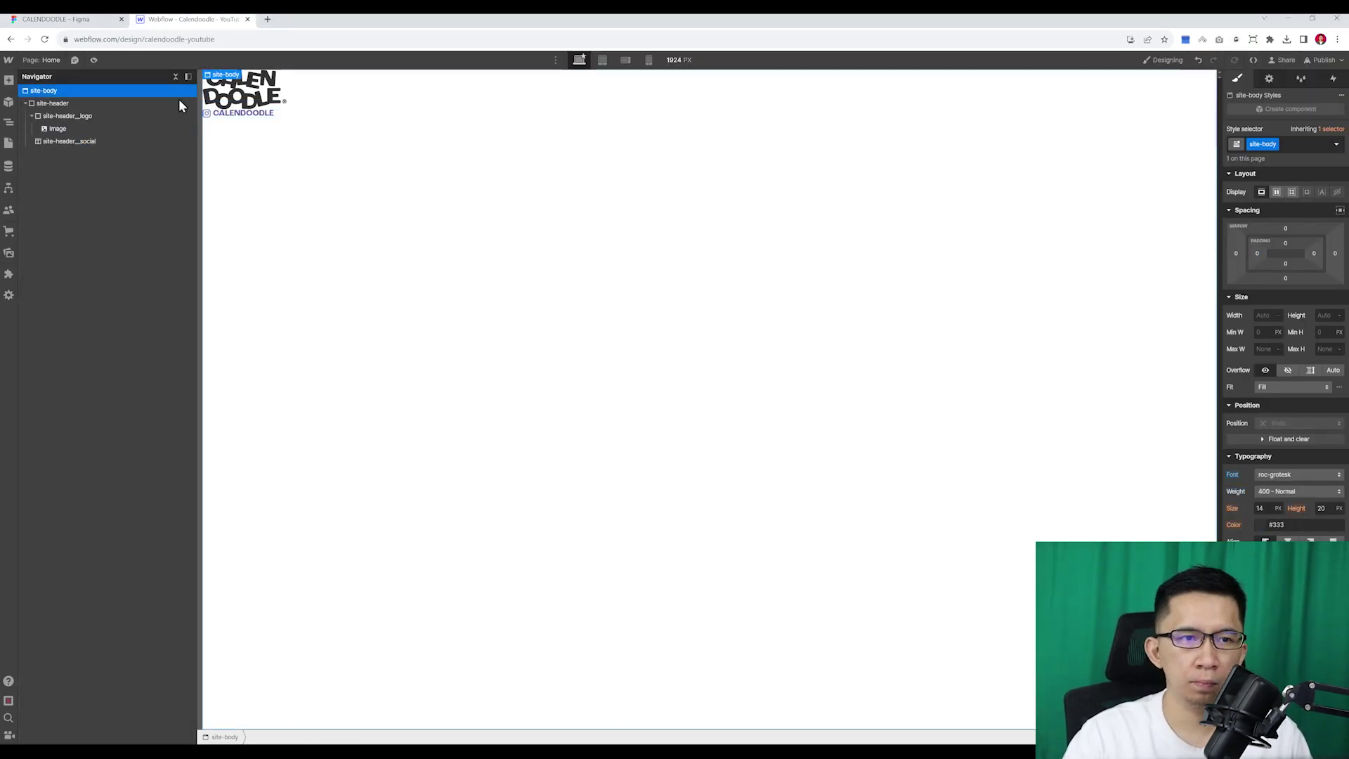
- Convert the site-header__social element into a Link Block using Quick Find 'link'
key(ctrl+e)
text(link)
key(Return)
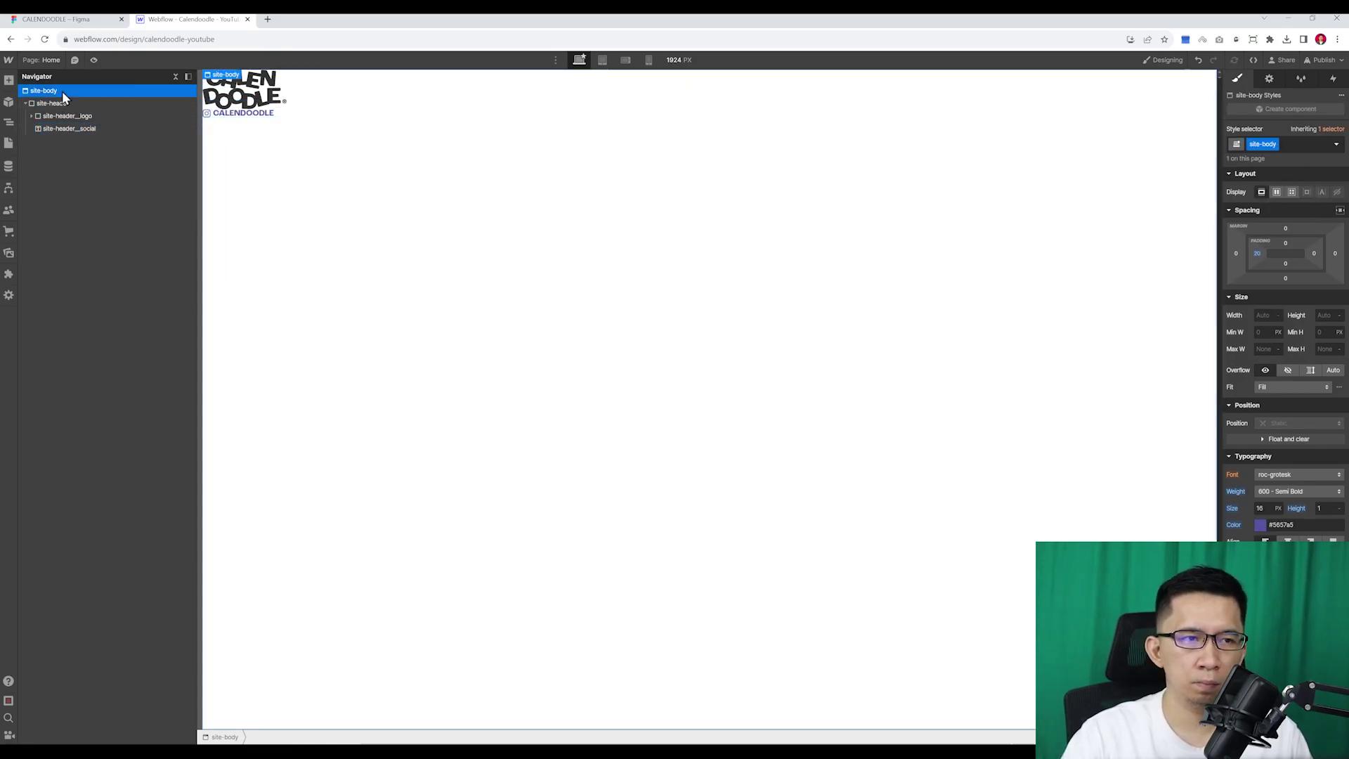
click(234, 139)
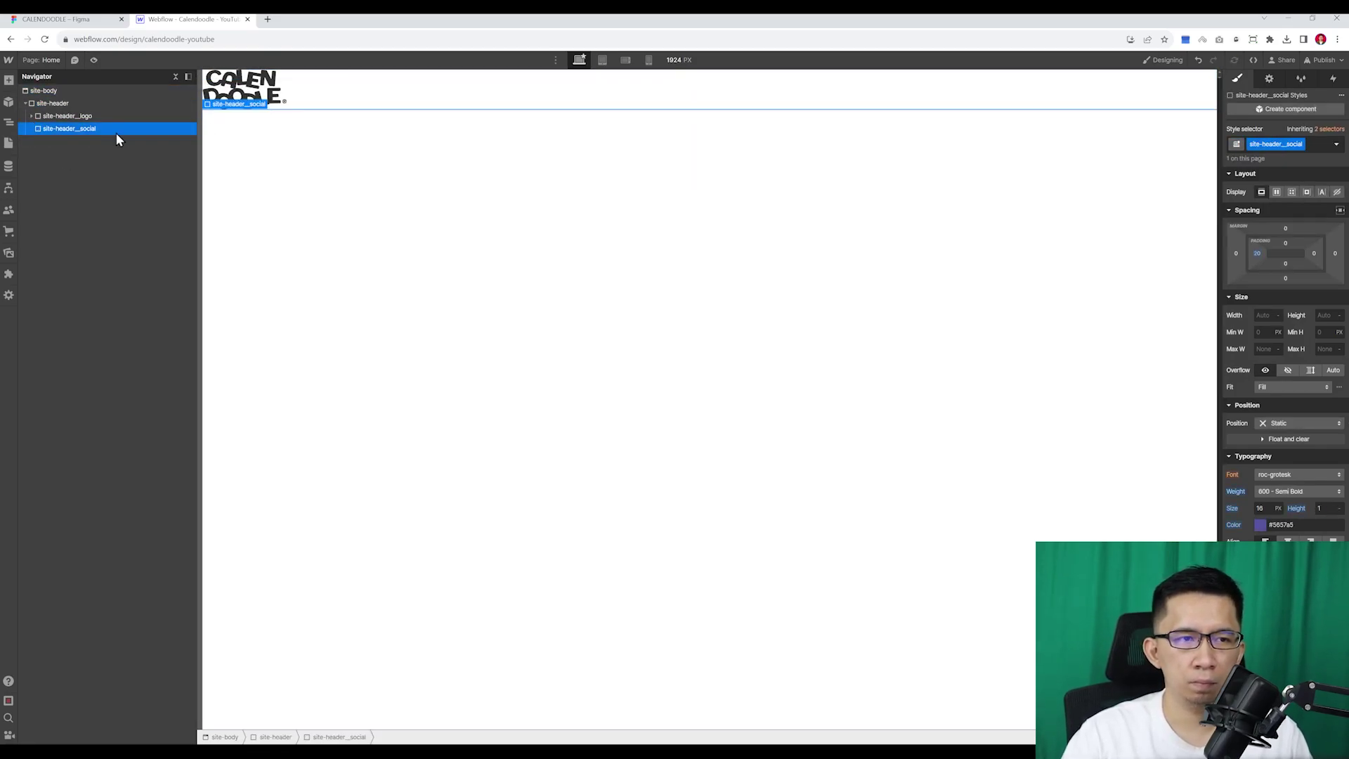
key(ctrl+e)
text(link)
key(BackSpace)
key(BackSpace)
key(BackSpace)
key(BackSpace)
key(Escape)
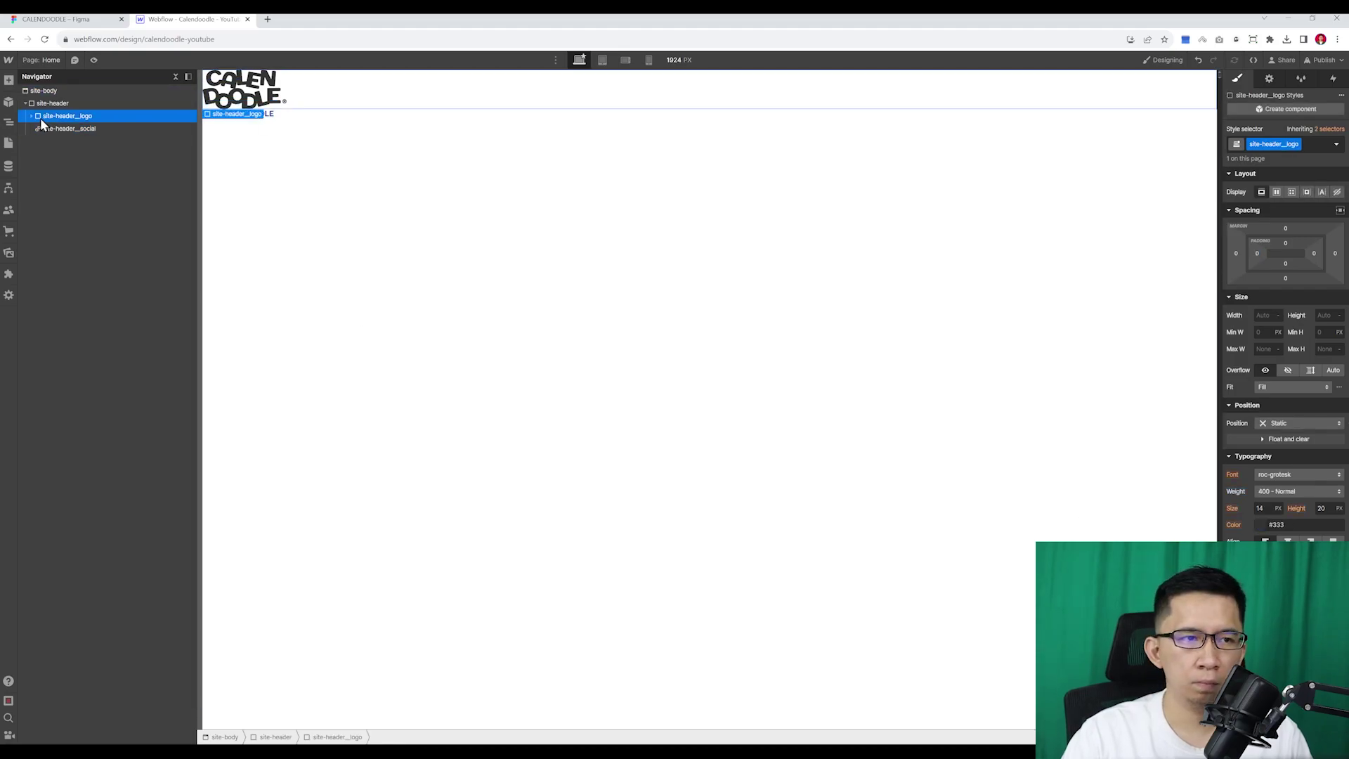
- Add a site-container as the header's first child with combo class is--site-header and 44 px top padding
drag(67, 138, 88, 113)
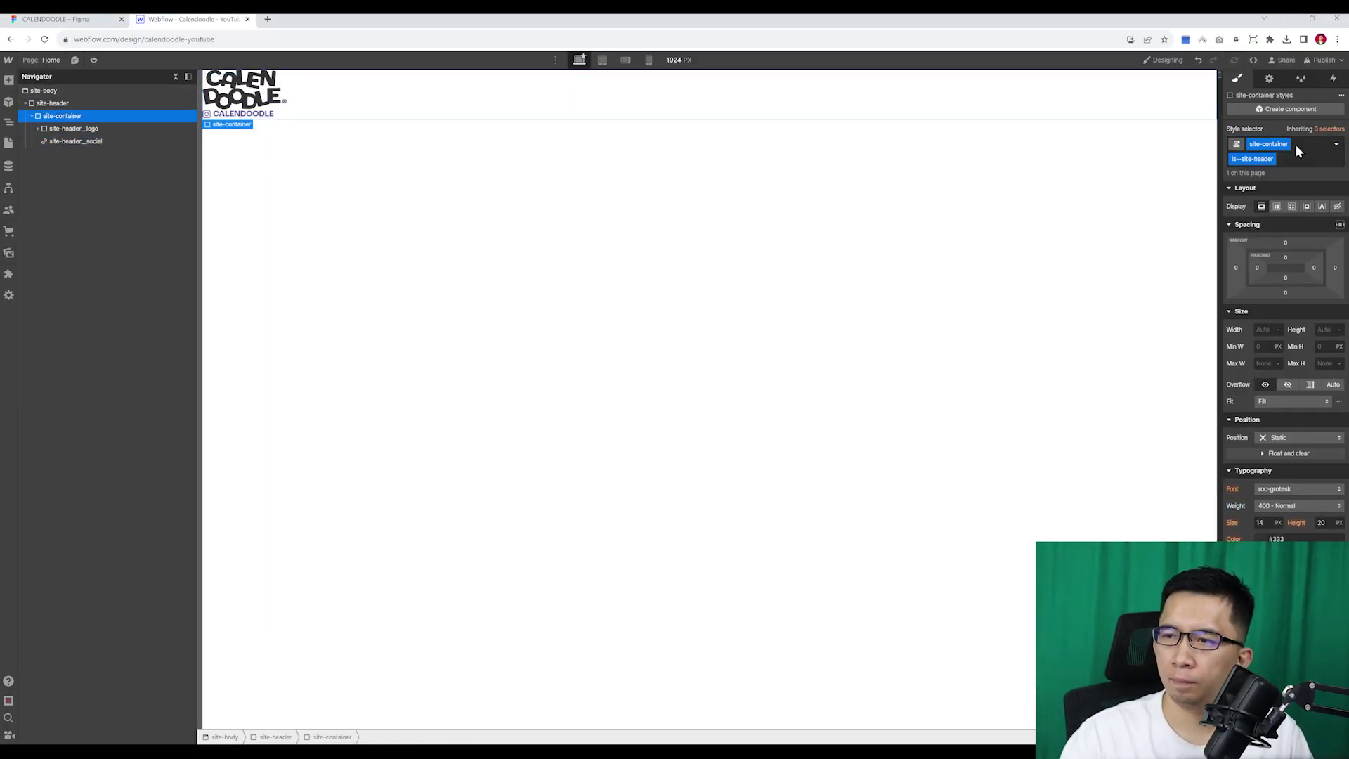
click(1299, 151)
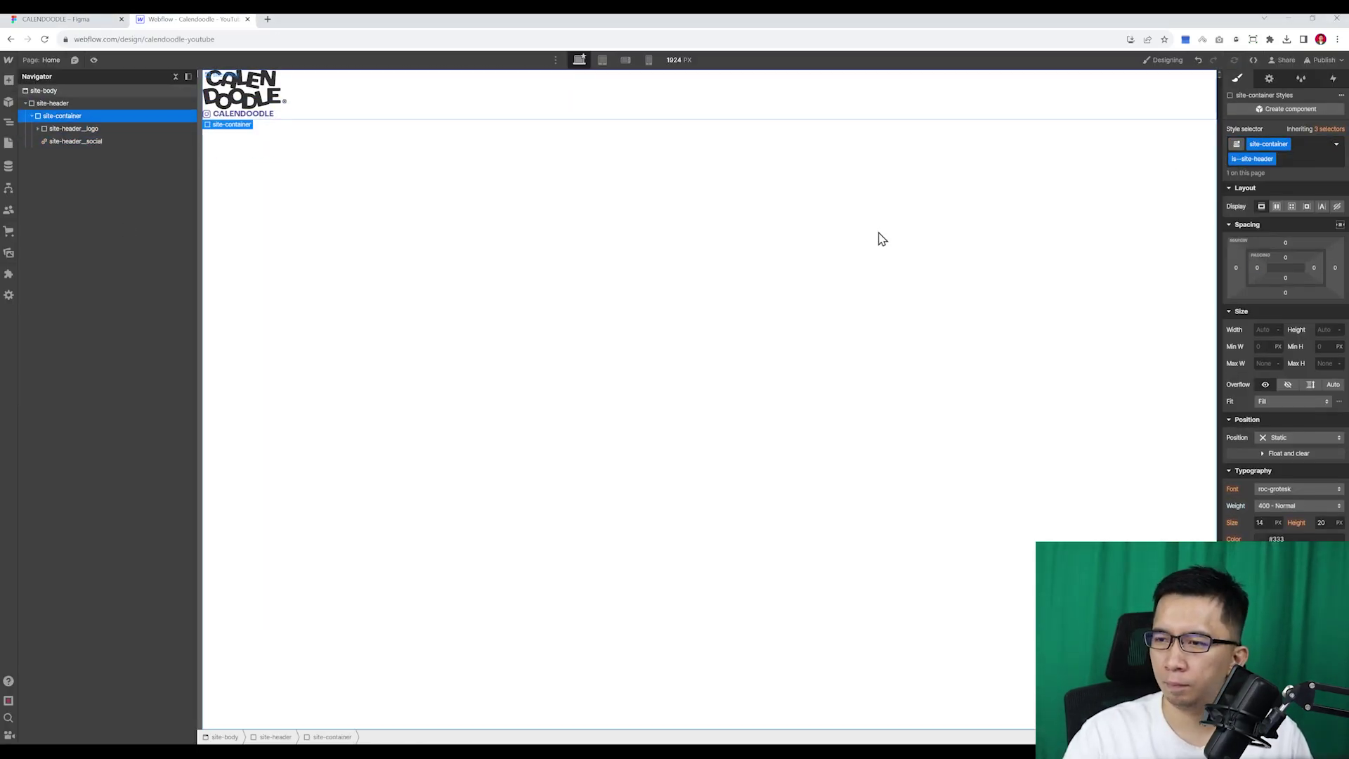
click(1285, 210)
click(1277, 222)
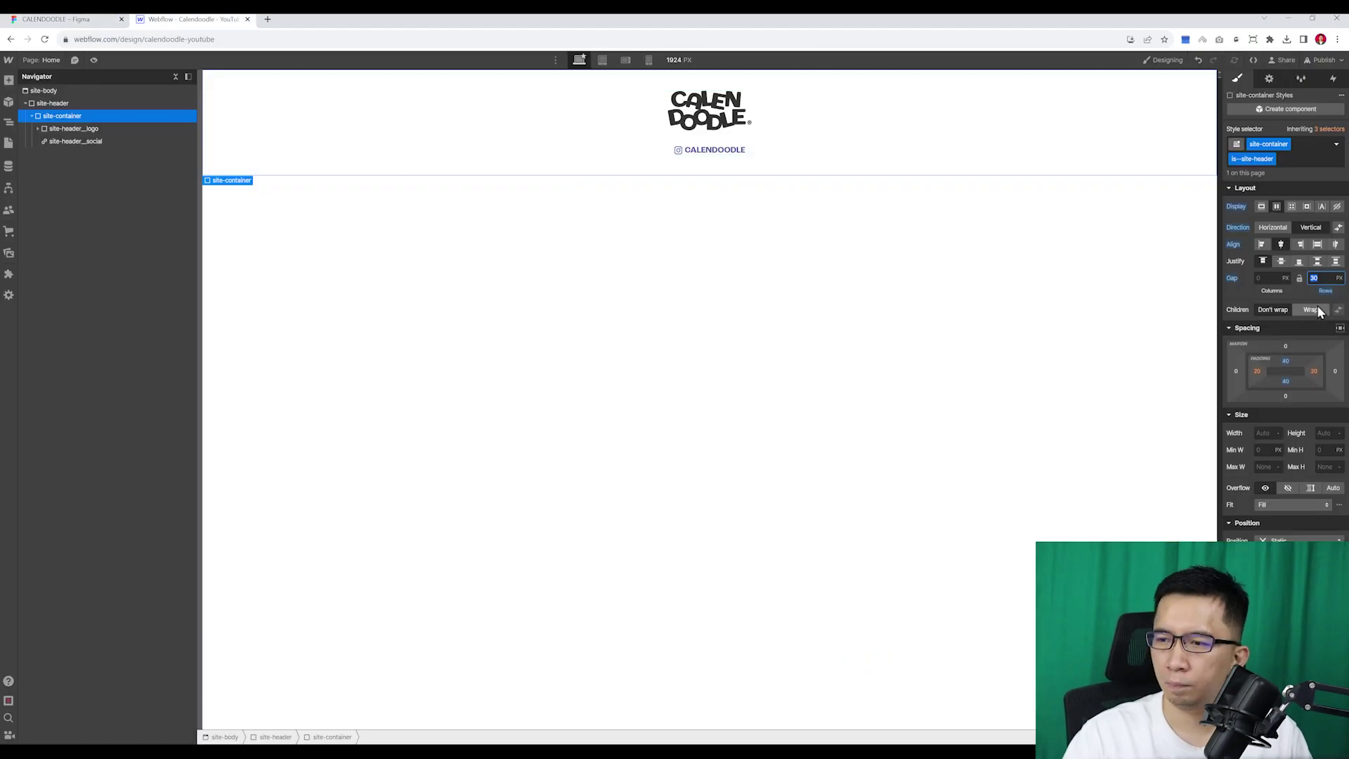
click(629, 202)
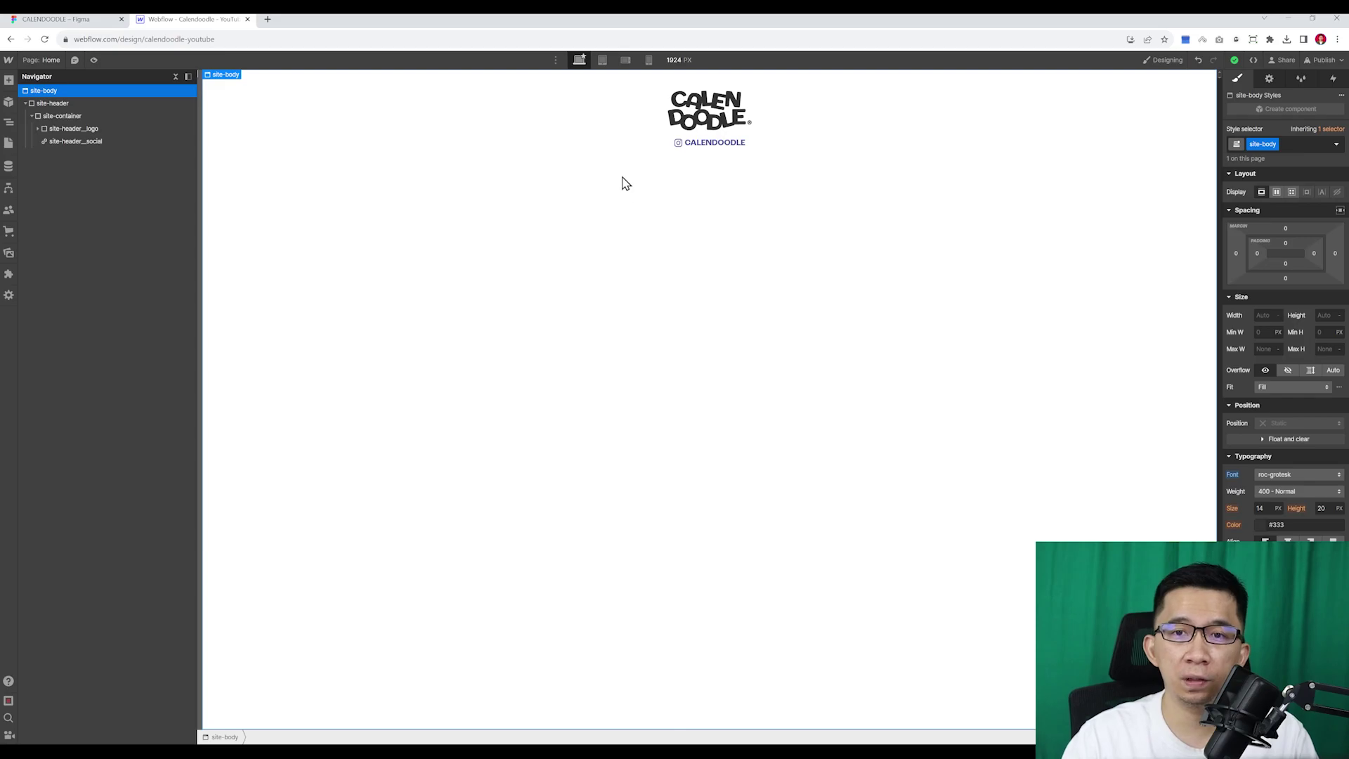
key(ctrl+shift+Tab)
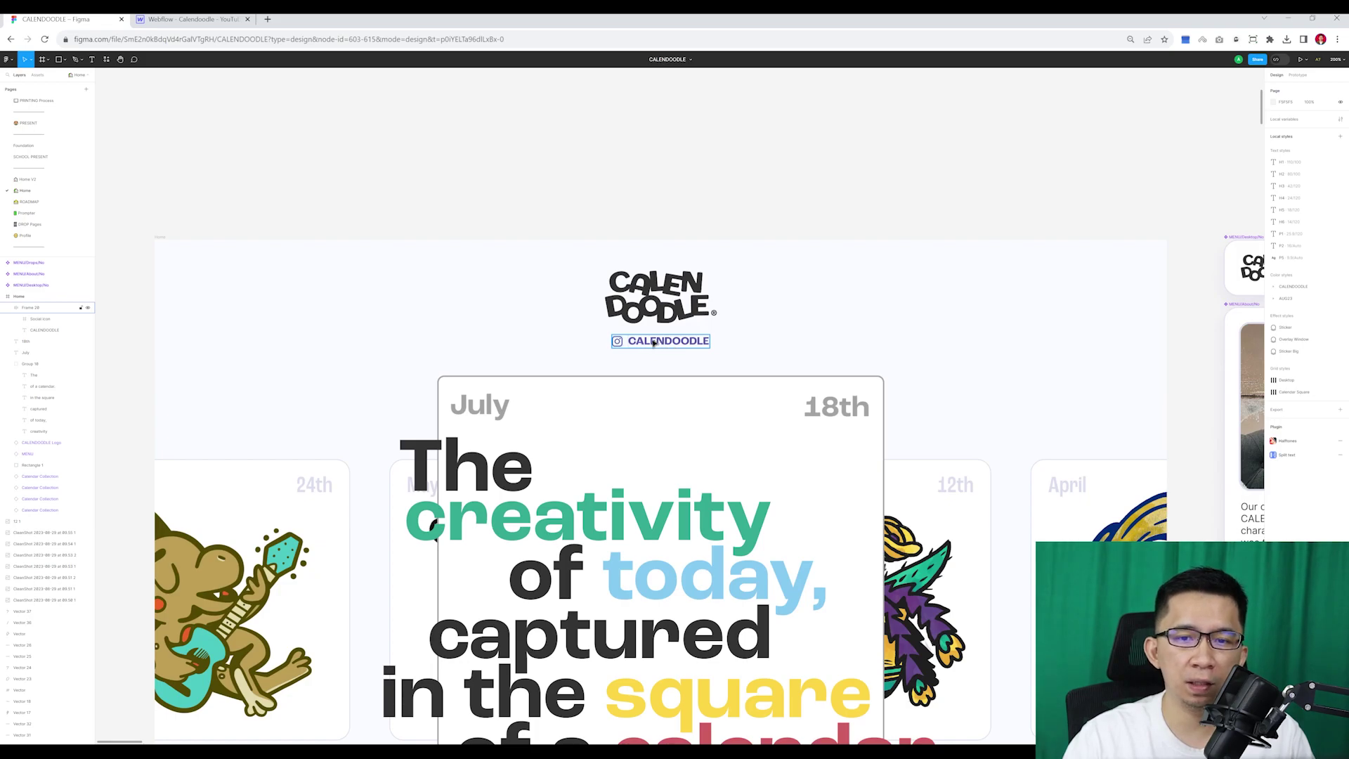
key(ctrl+Tab)
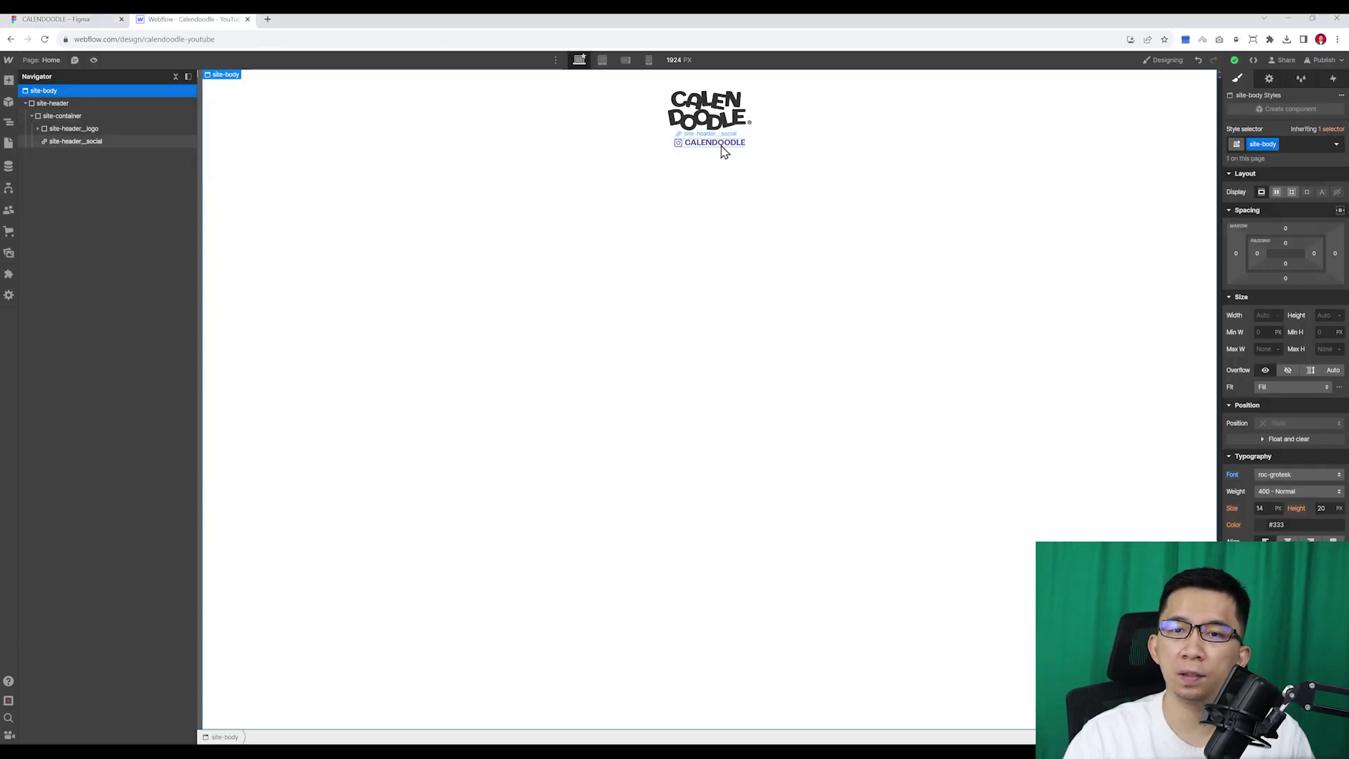
- Scroll the Figma design to the July 18th card and the About/Drops footer pill
key(ctrl+shift+Tab)
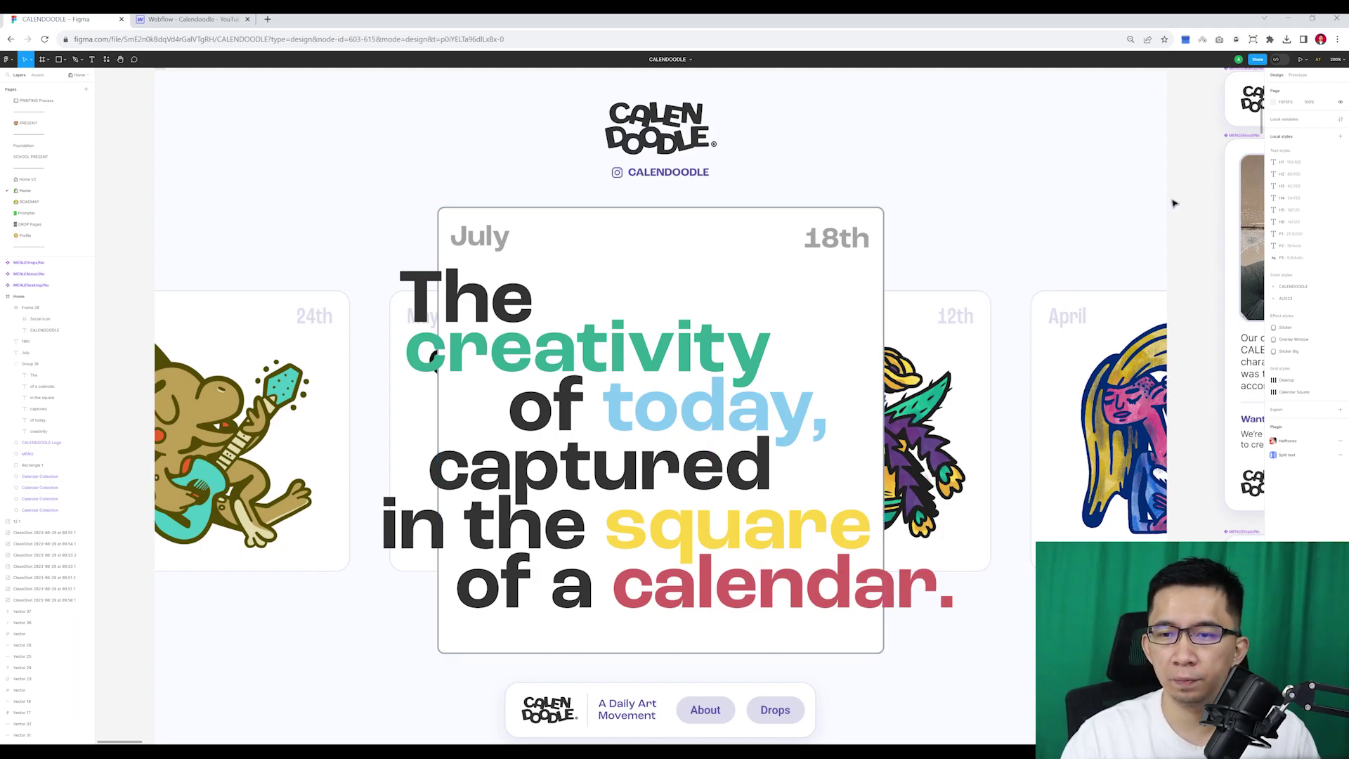
scroll(423, 146, down, 1)
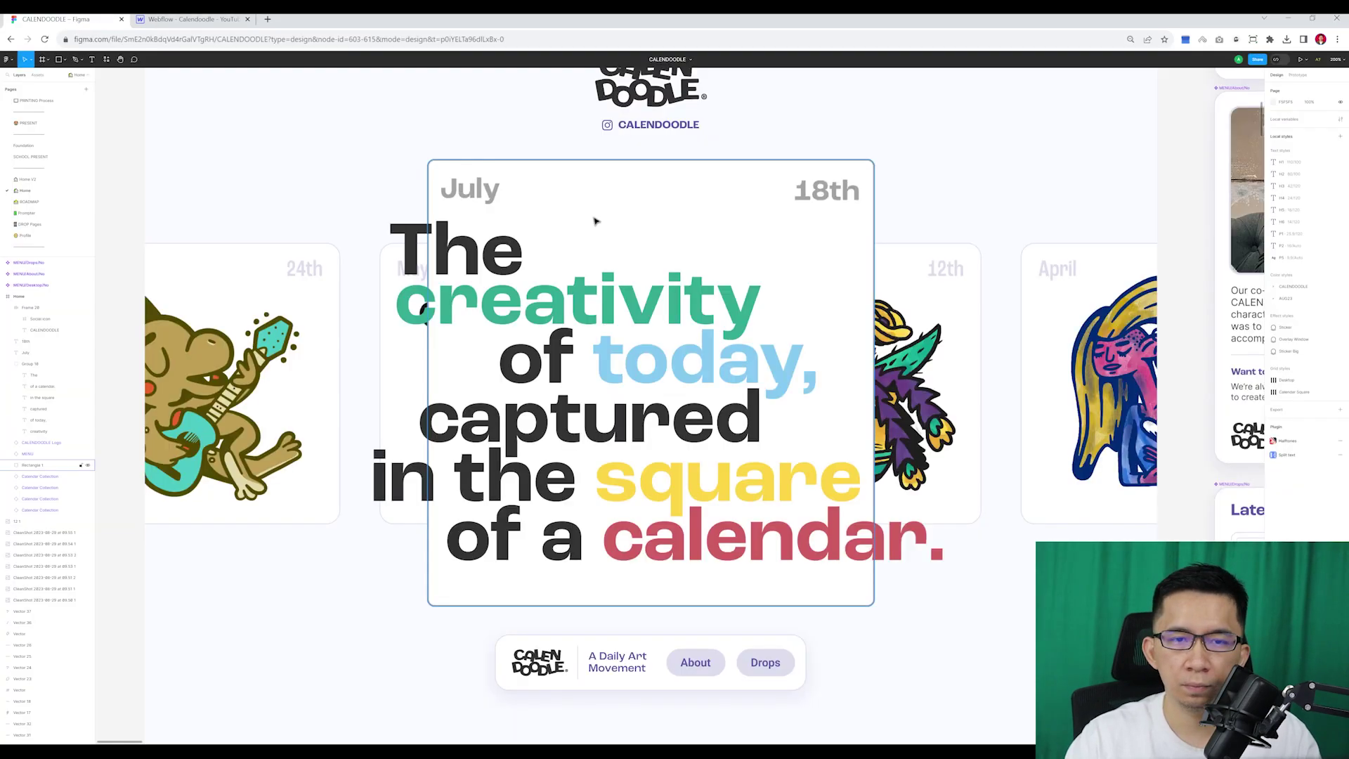
- Add the card_top row with July and 18th, then a Div Block classed card_text beneath it
key(ctrl+Tab)
click(69, 114)
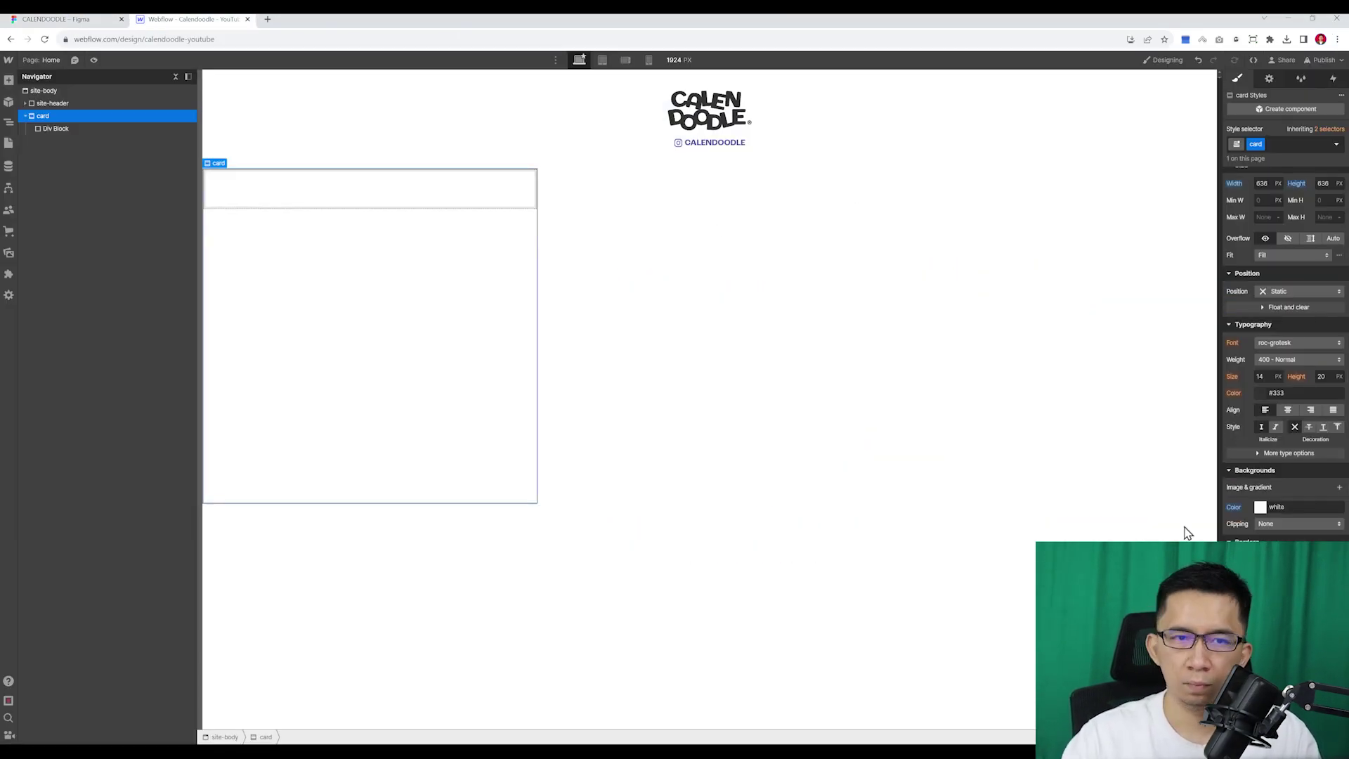
click(583, 467)
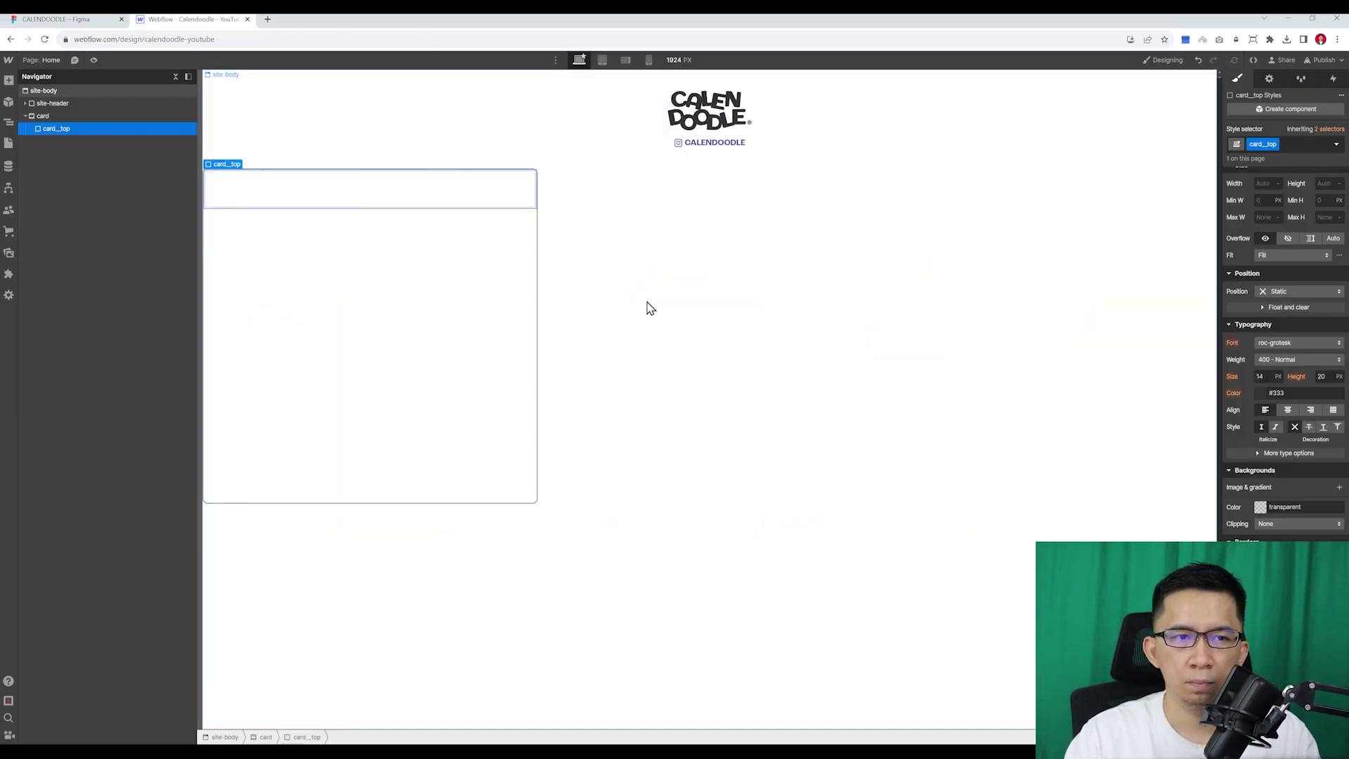
click(63, 140)
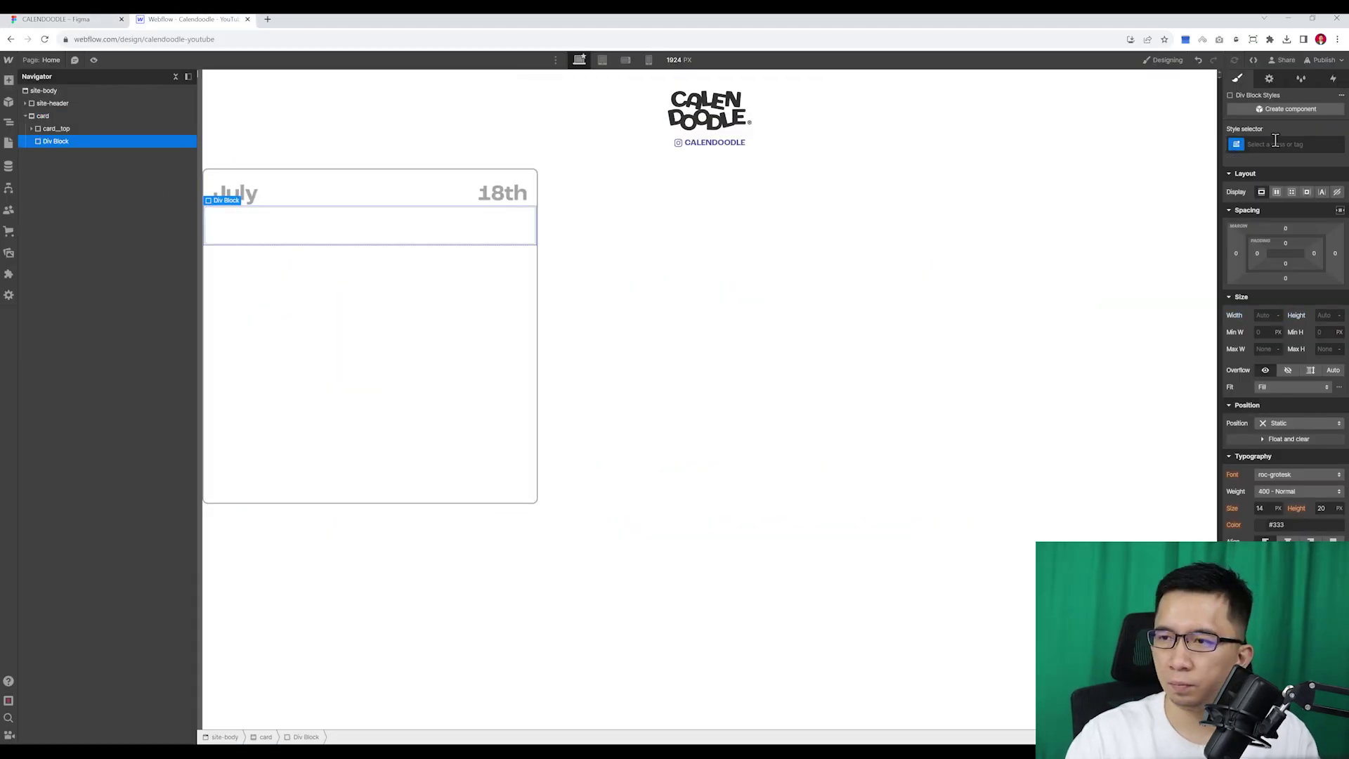
click(1275, 143)
text(card_text)
key(Return)
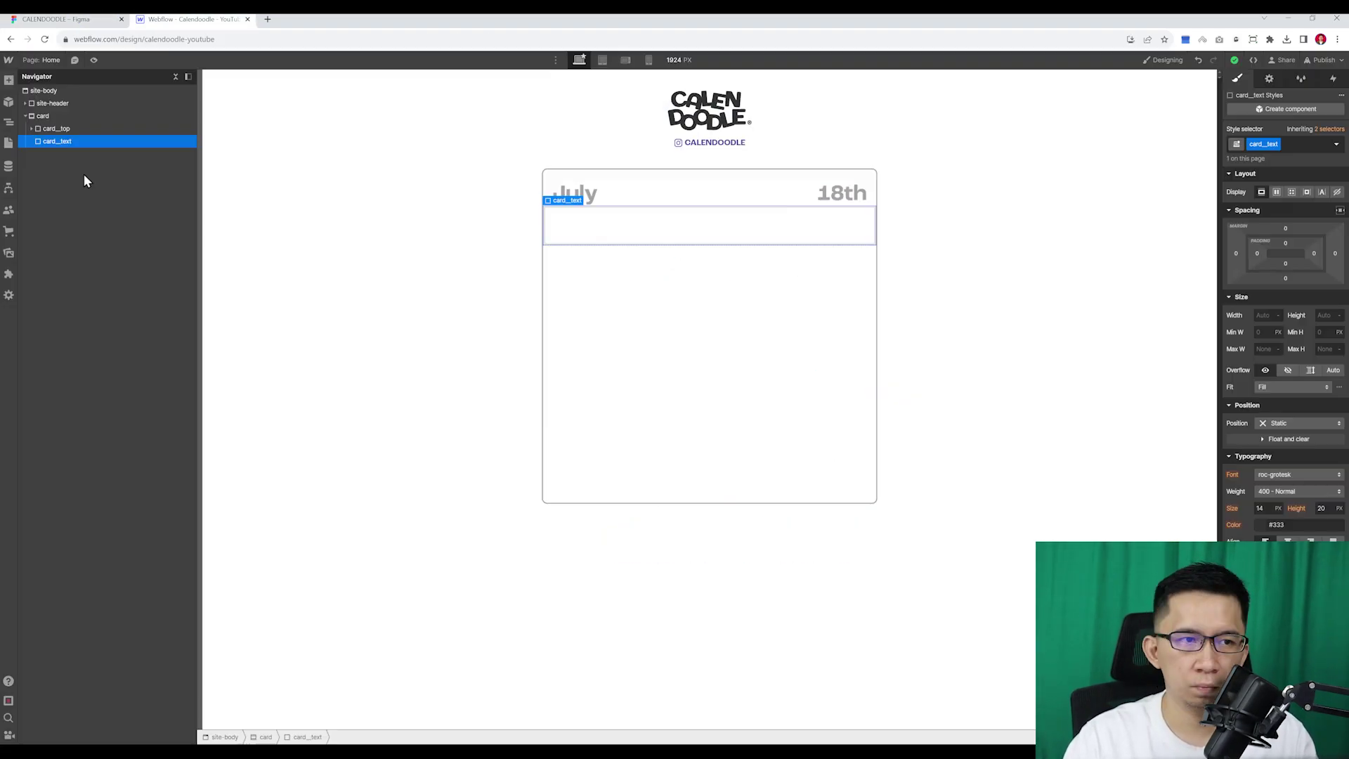
- Nest a card_text div and rename the parent's class to card_text-wrapper, setting its text size
key(ctrl+v)
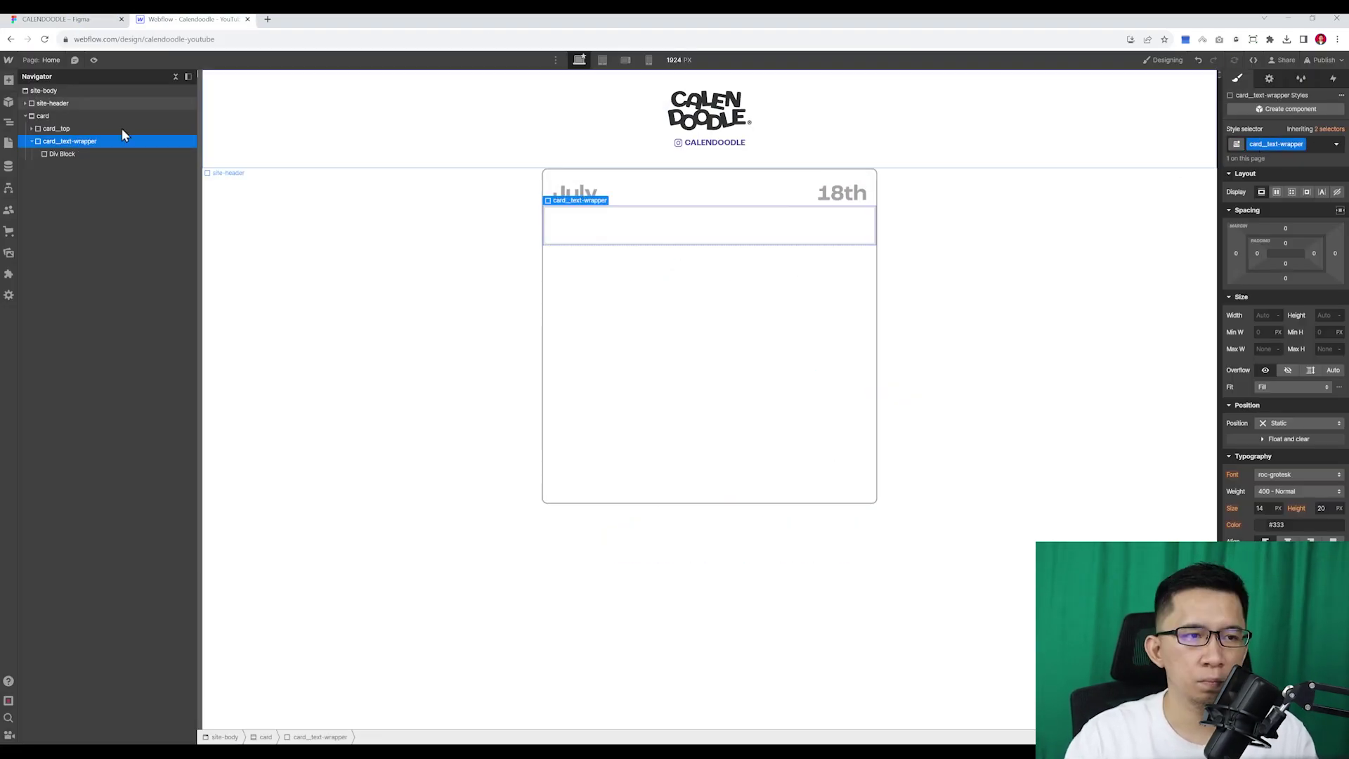
key(BackSpace)
key(BackSpace)
text(card_text-wrapper)
key(Return)
click(112, 156)
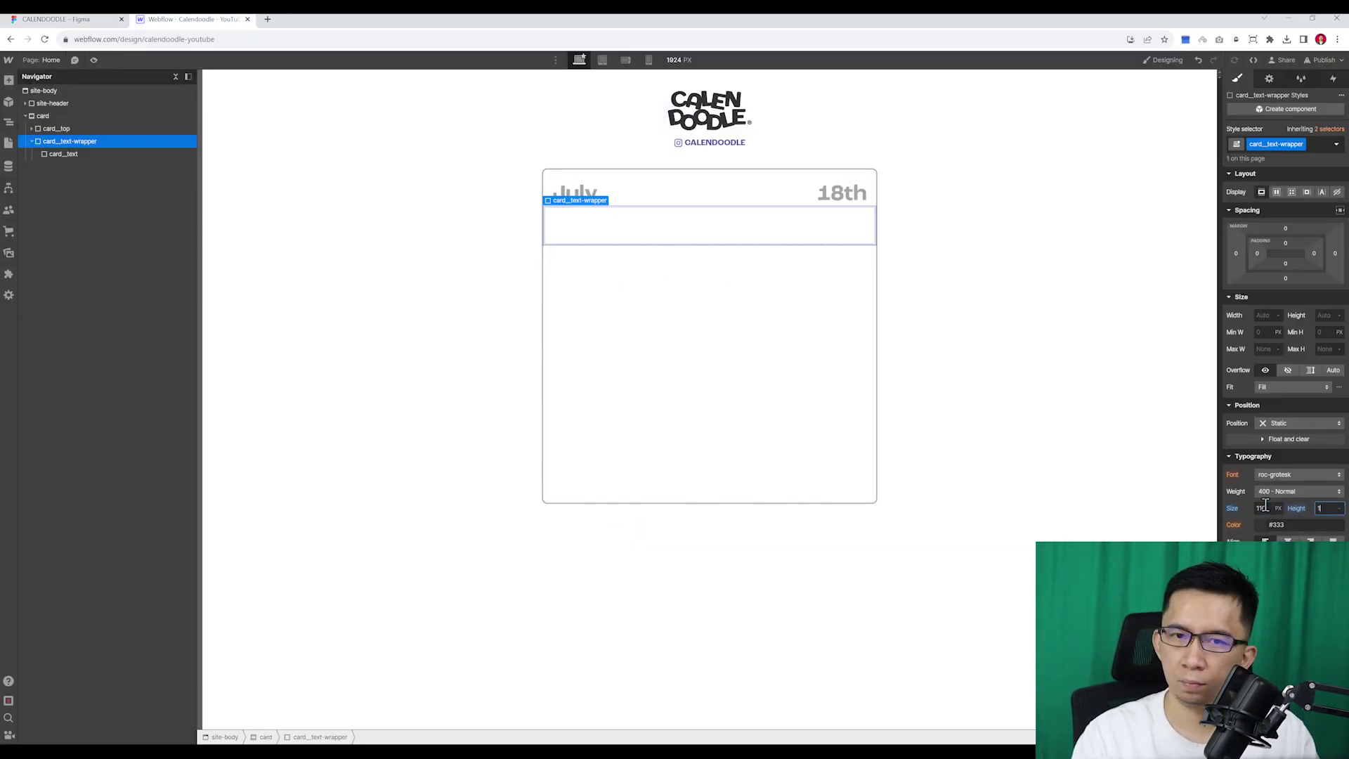
click(43, 90)
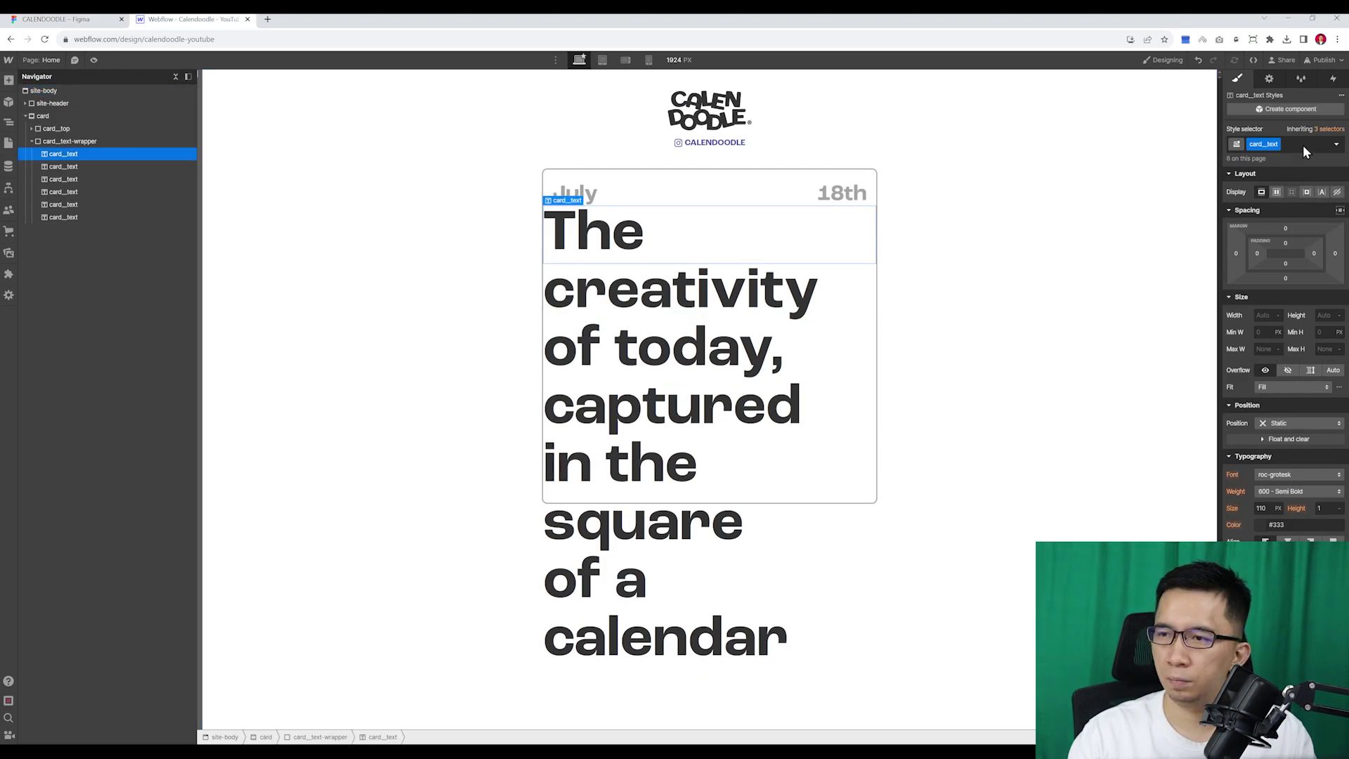
- Give the headline lines numbered is--card-text- combo classes
click(1302, 144)
text(is_)
text(-card-text-)
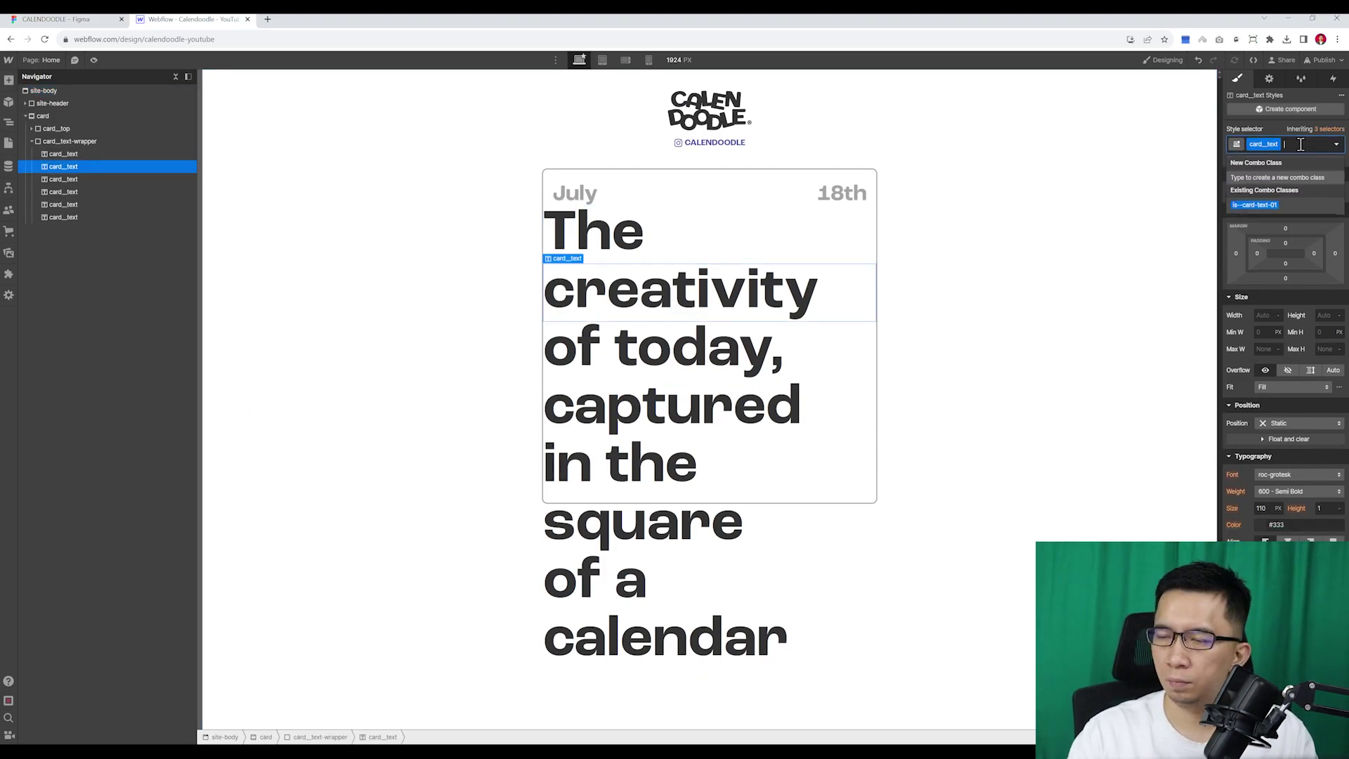
key(Return)
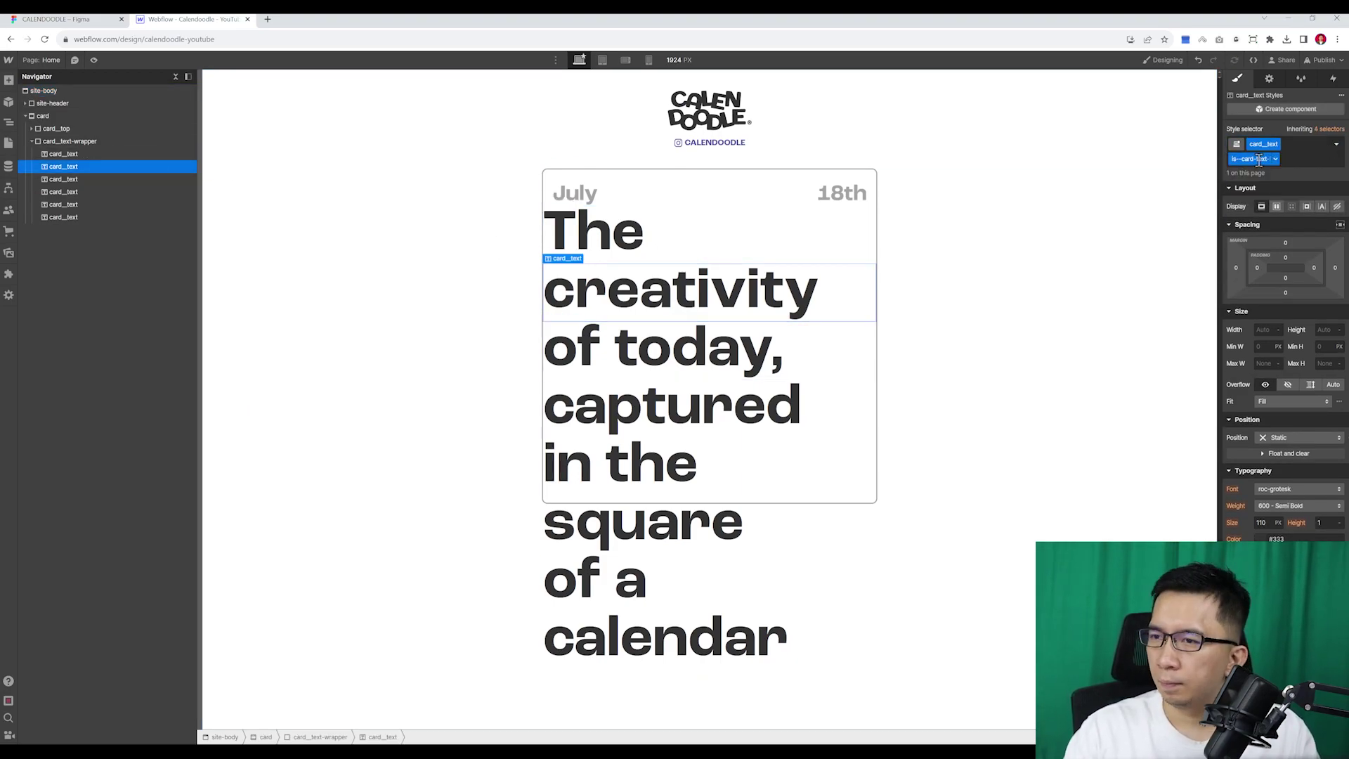
click(63, 180)
click(64, 191)
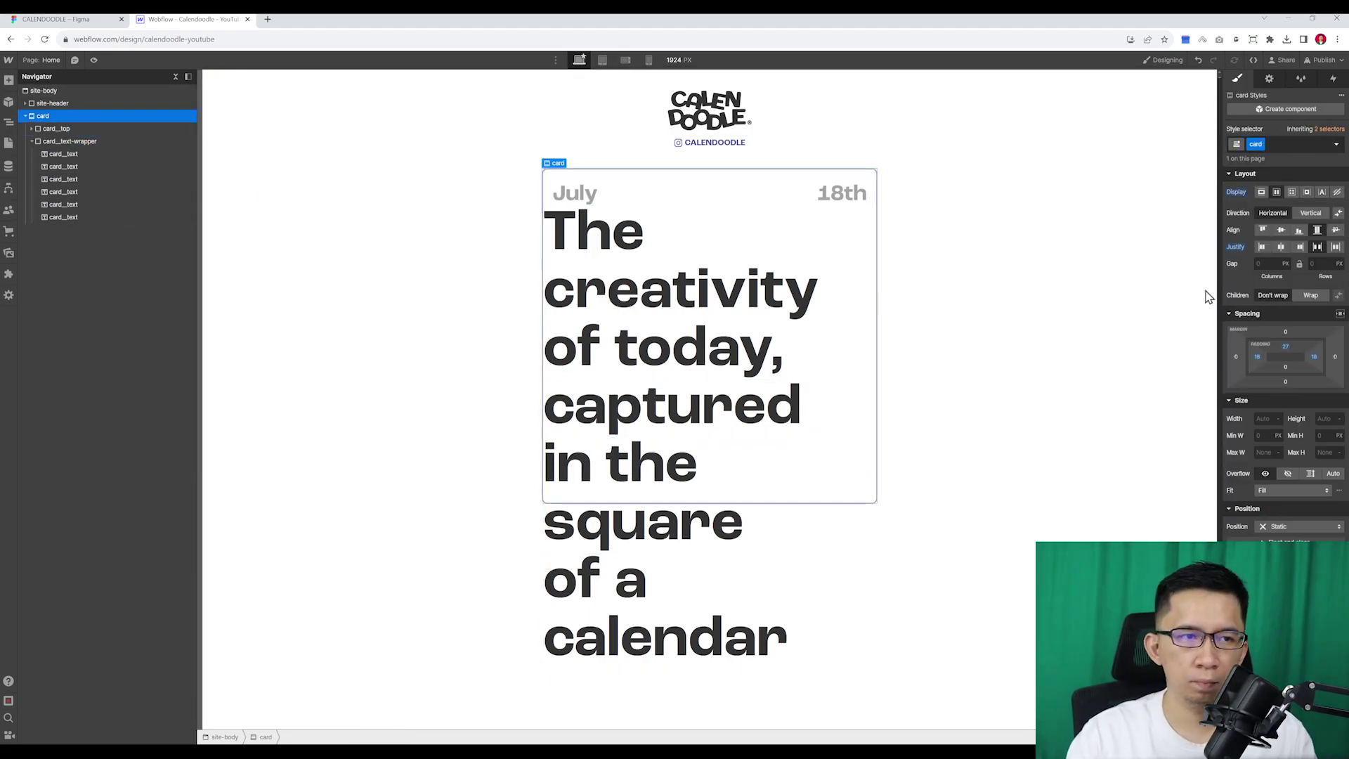
- Set the card_text-wrapper's Position to Absolute
click(35, 144)
click(1279, 425)
click(1267, 458)
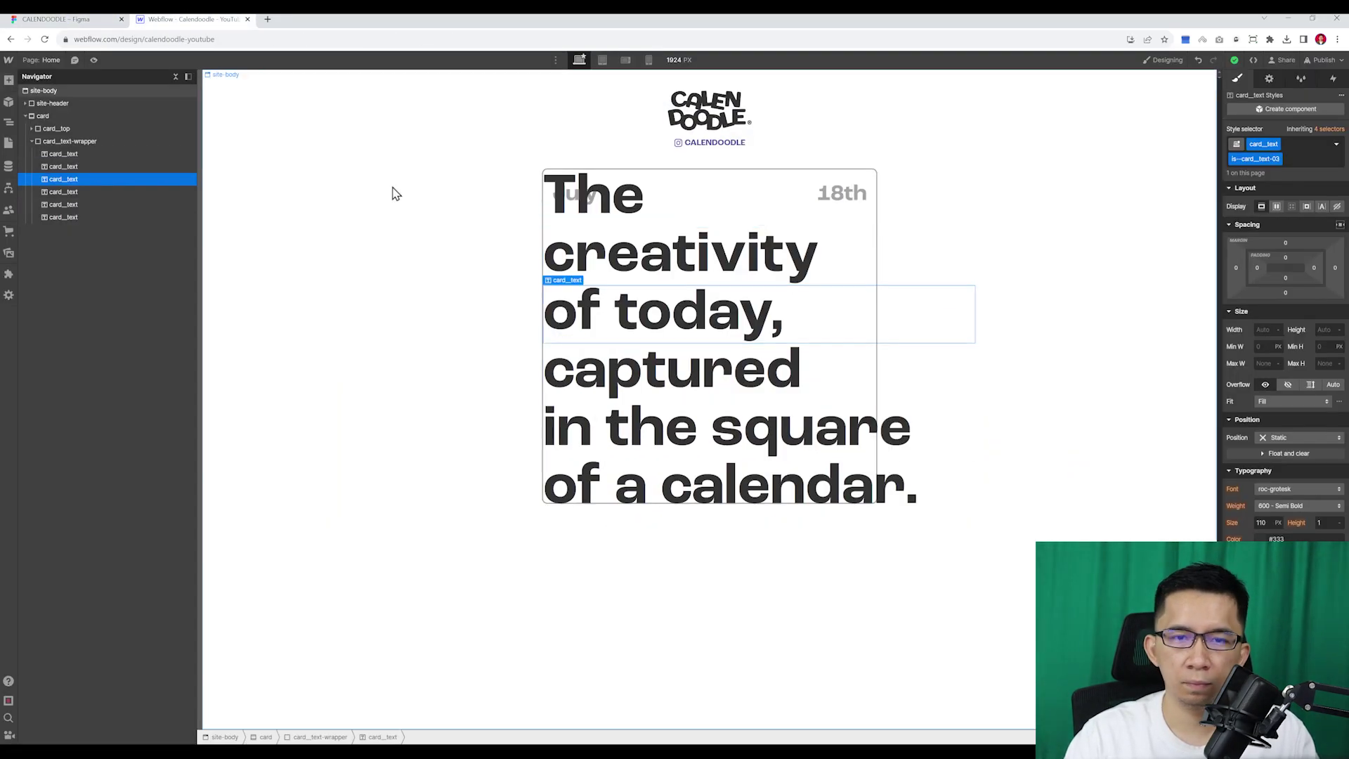
click(42, 145)
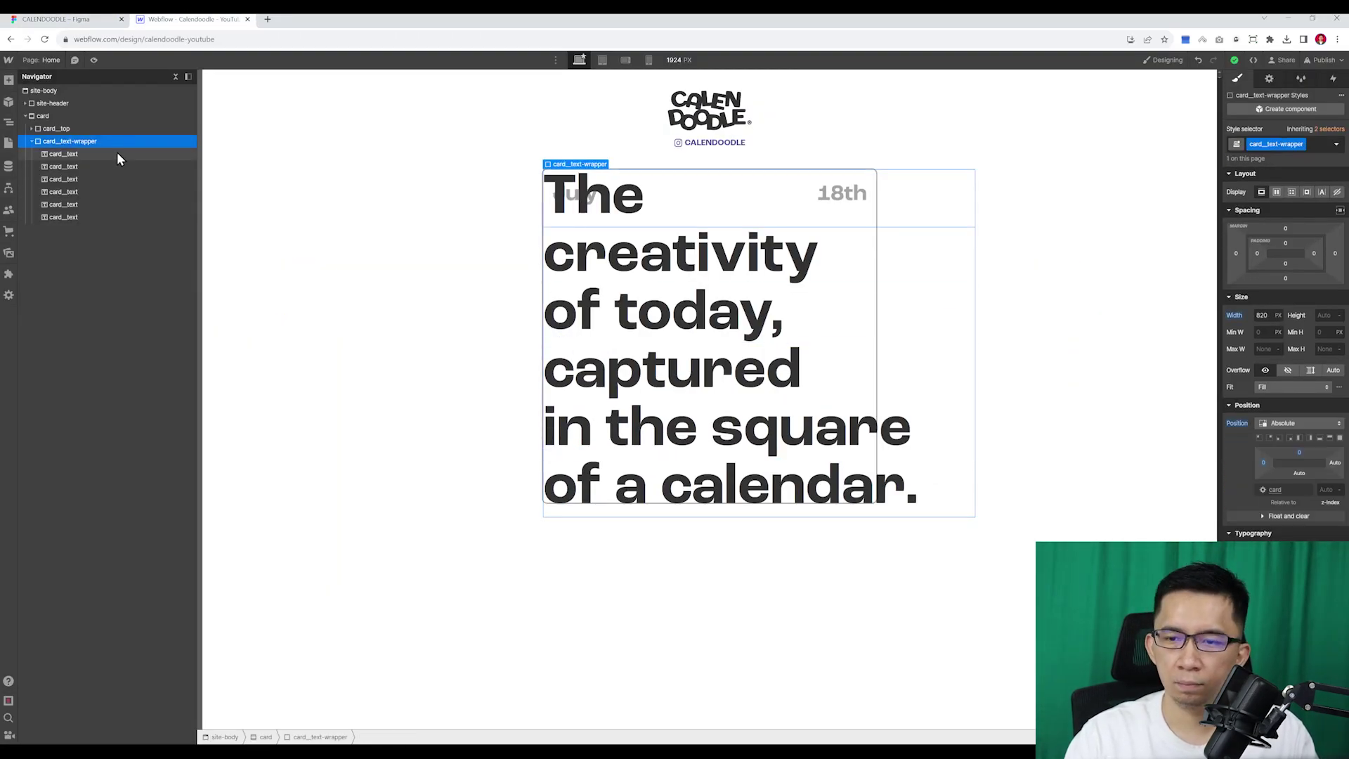
- Give the 'creativity' line a -50 left margin and the 'of today,' line a 96 left margin
click(120, 155)
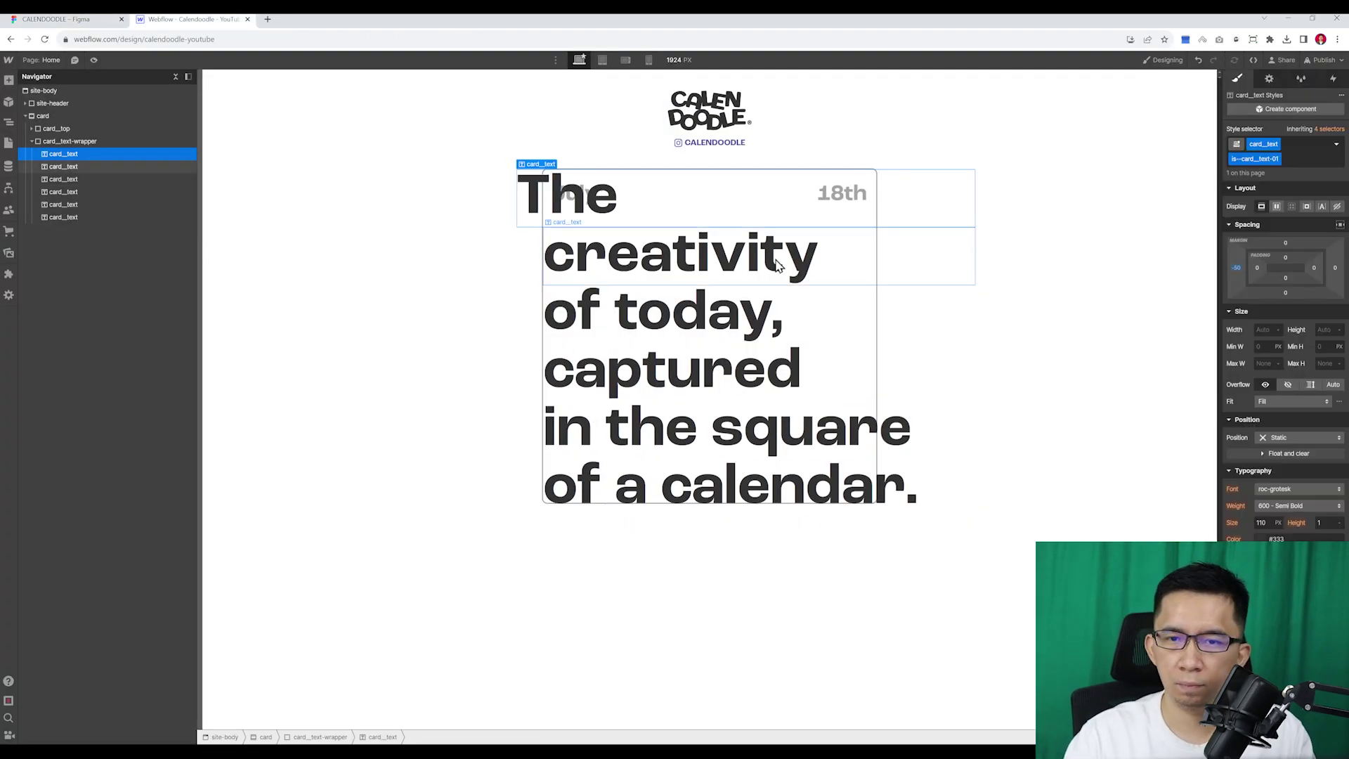
click(1237, 273)
text(-5)
text(0)
key(Return)
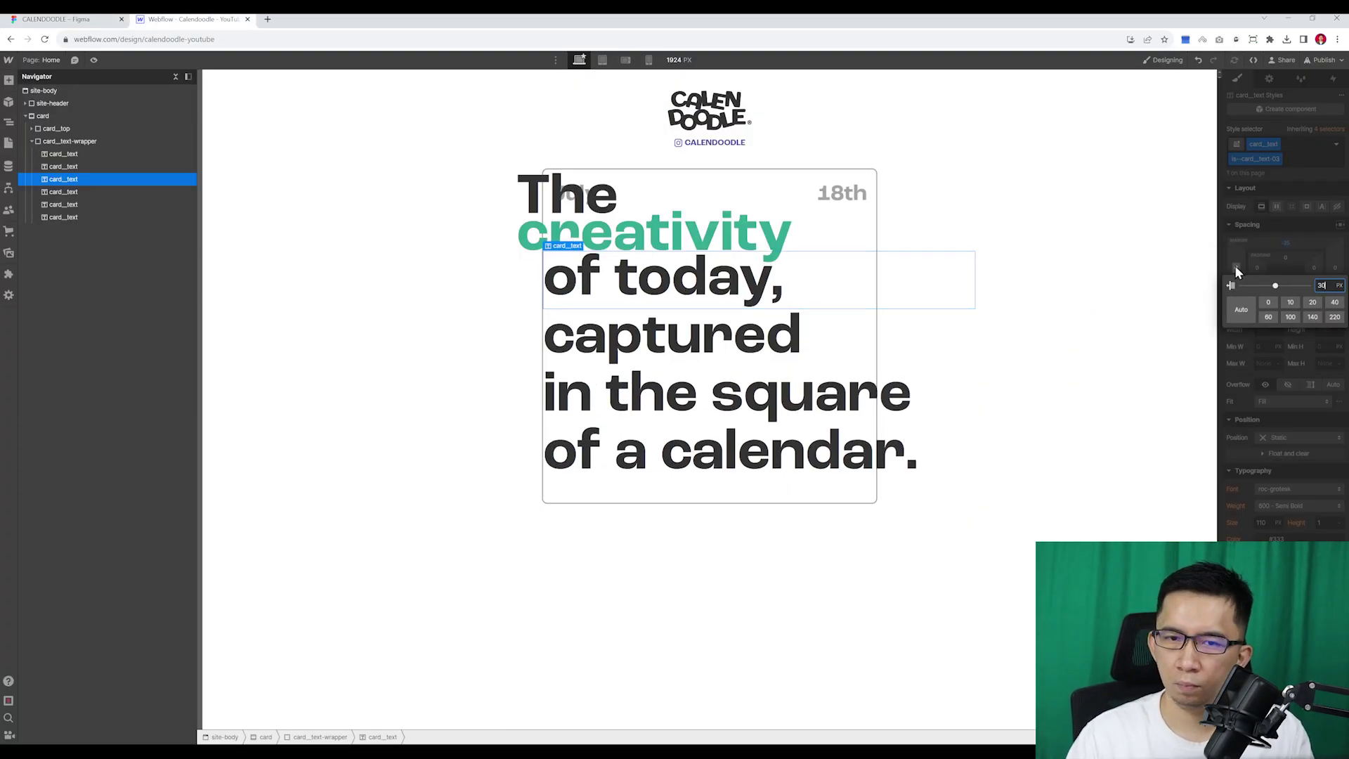
key(BackSpace)
key(BackSpace)
text(96)
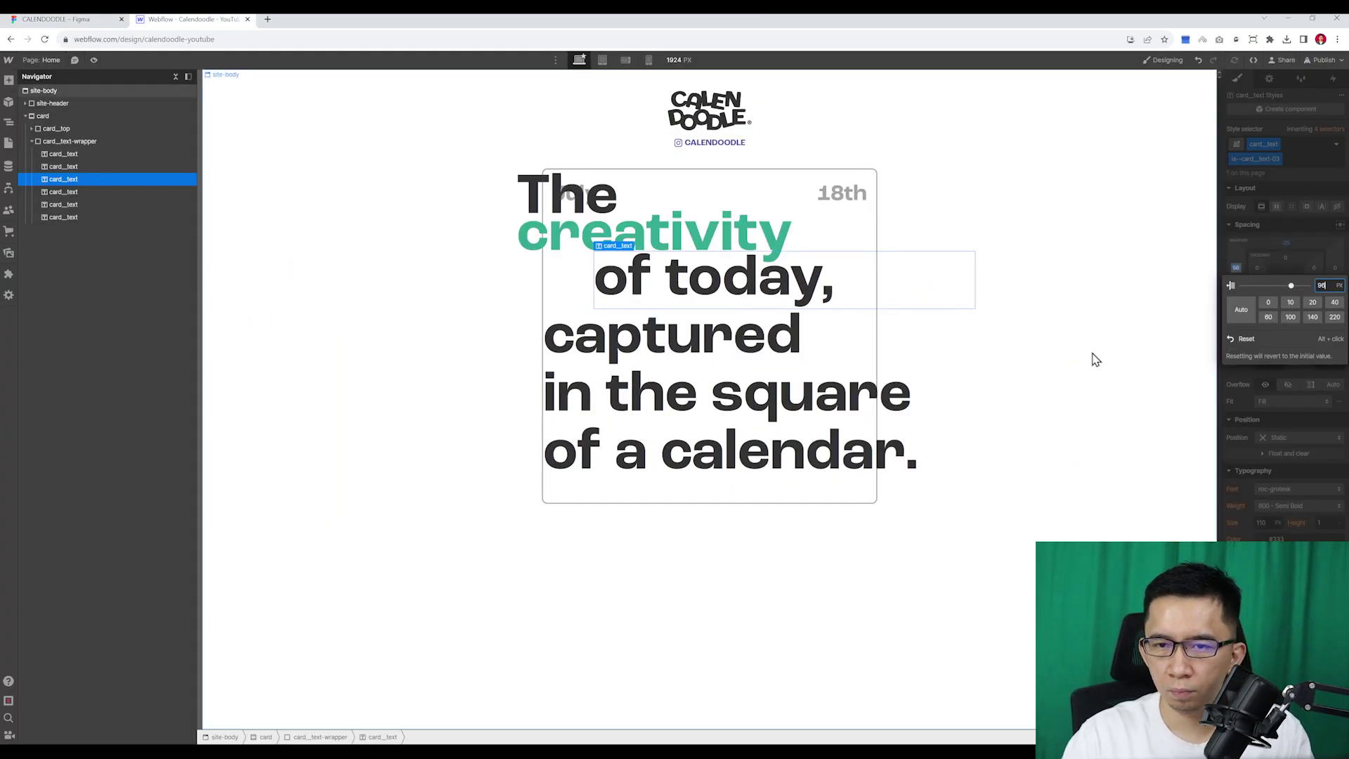
key(Return)
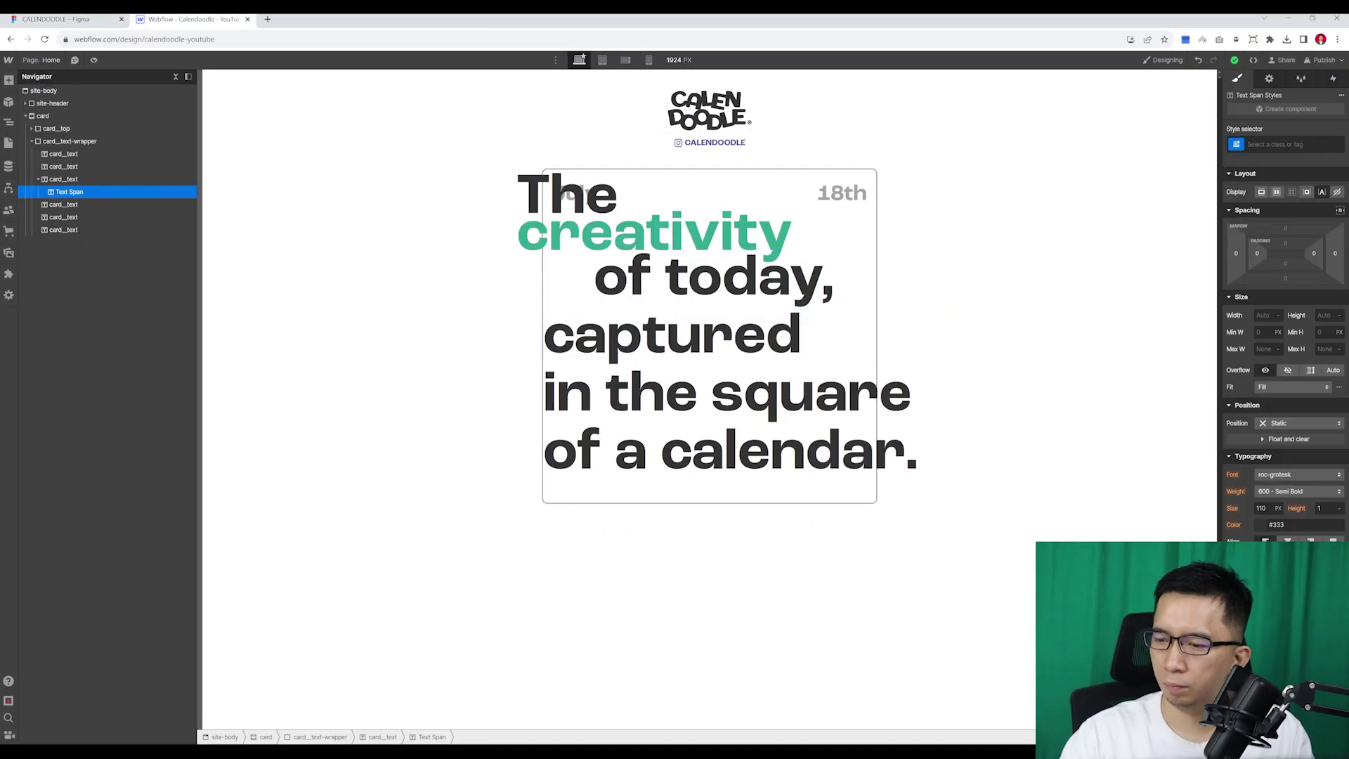
- Set 'captured' to a -10 left margin, nudge 'in the square' left, and make the wrapper 740 px wide
click(668, 335)
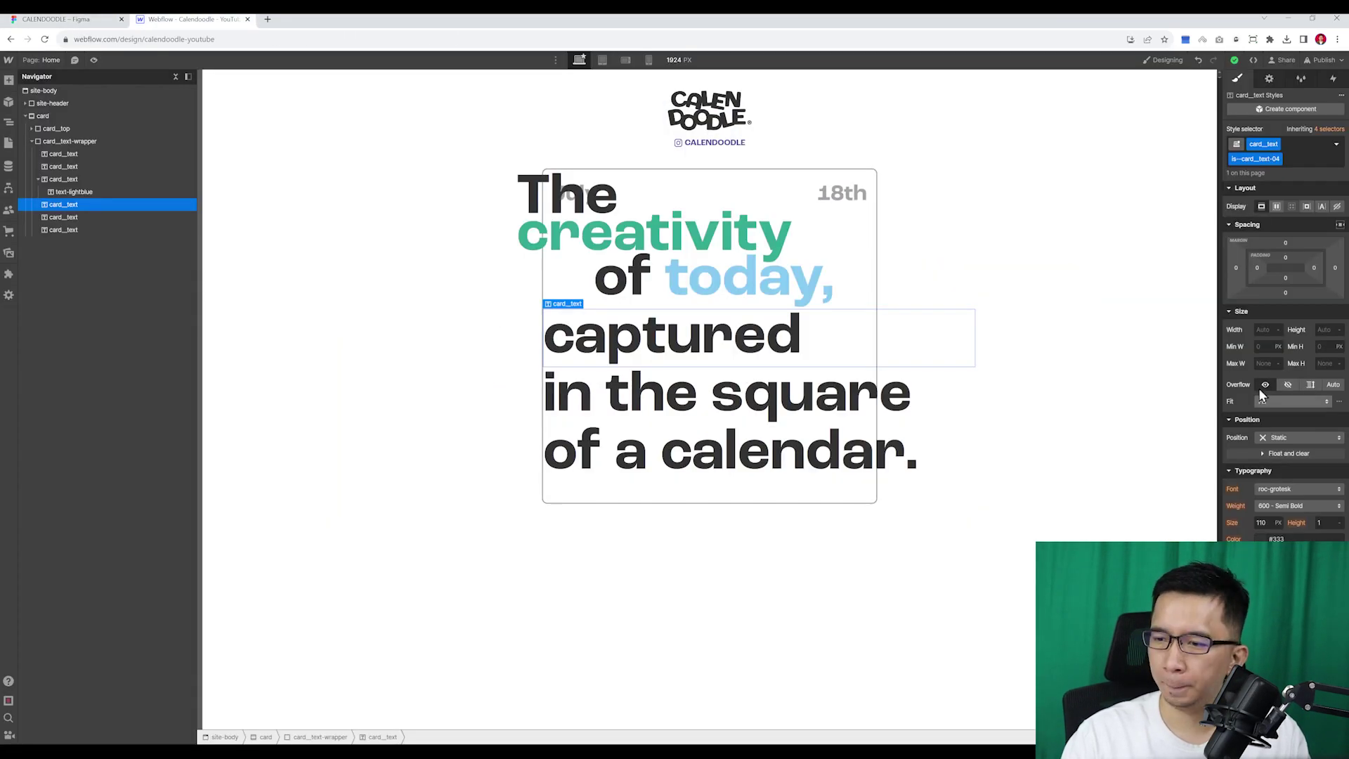
click(1235, 267)
text(-10)
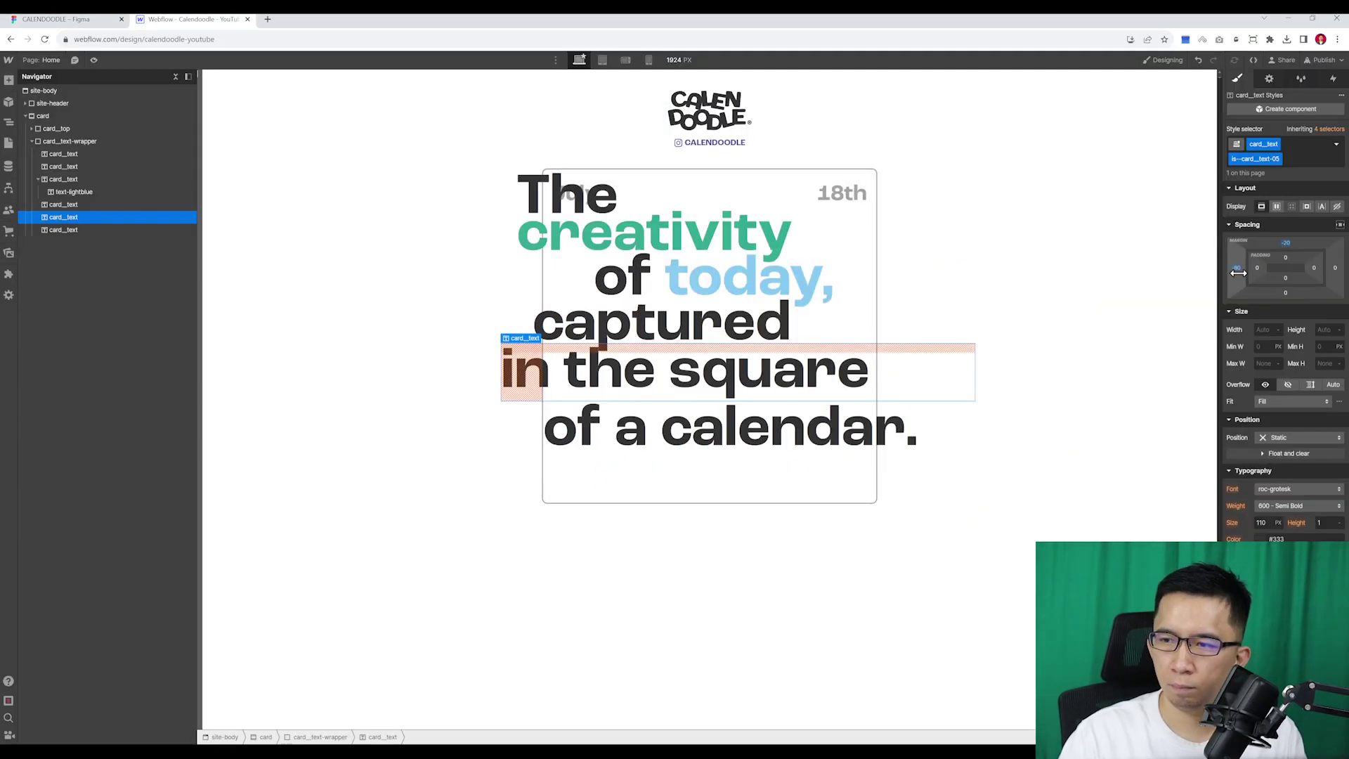
drag(1239, 273, 1239, 269)
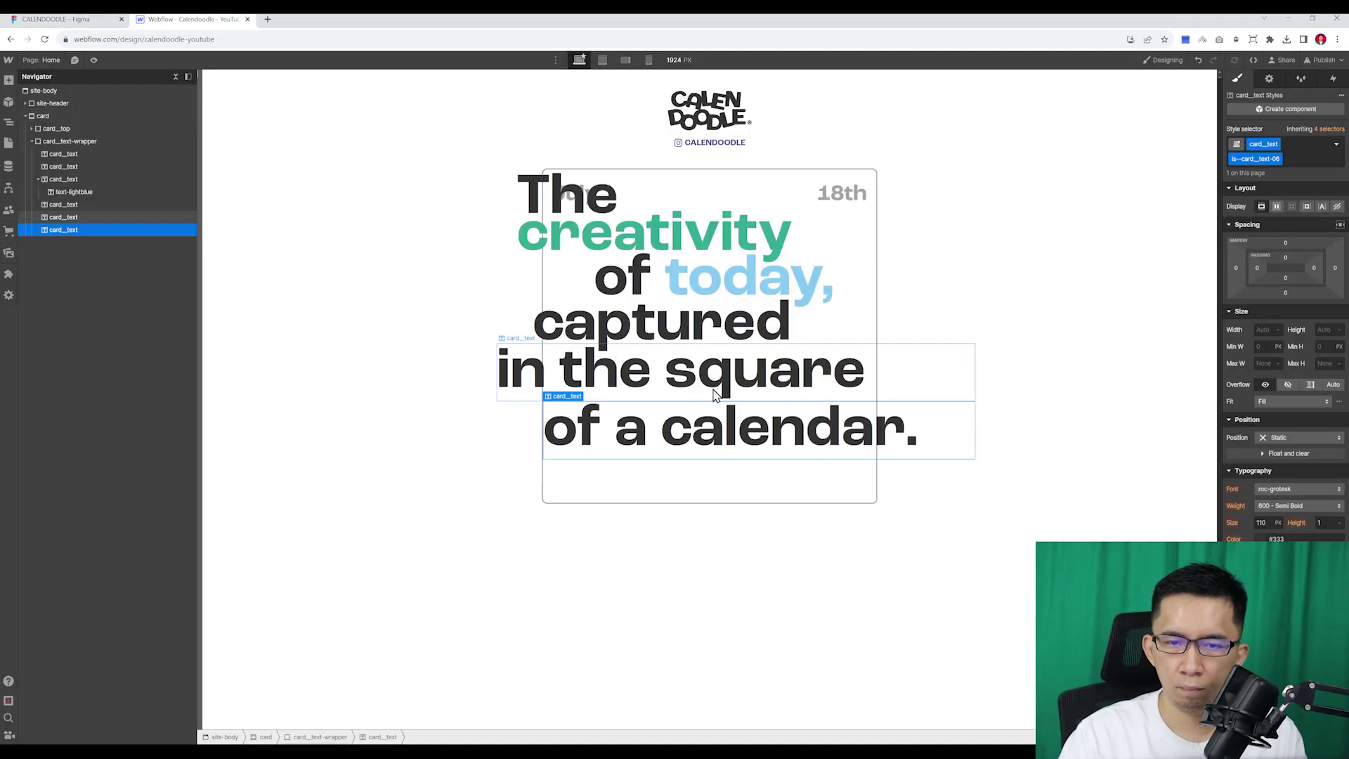
click(827, 543)
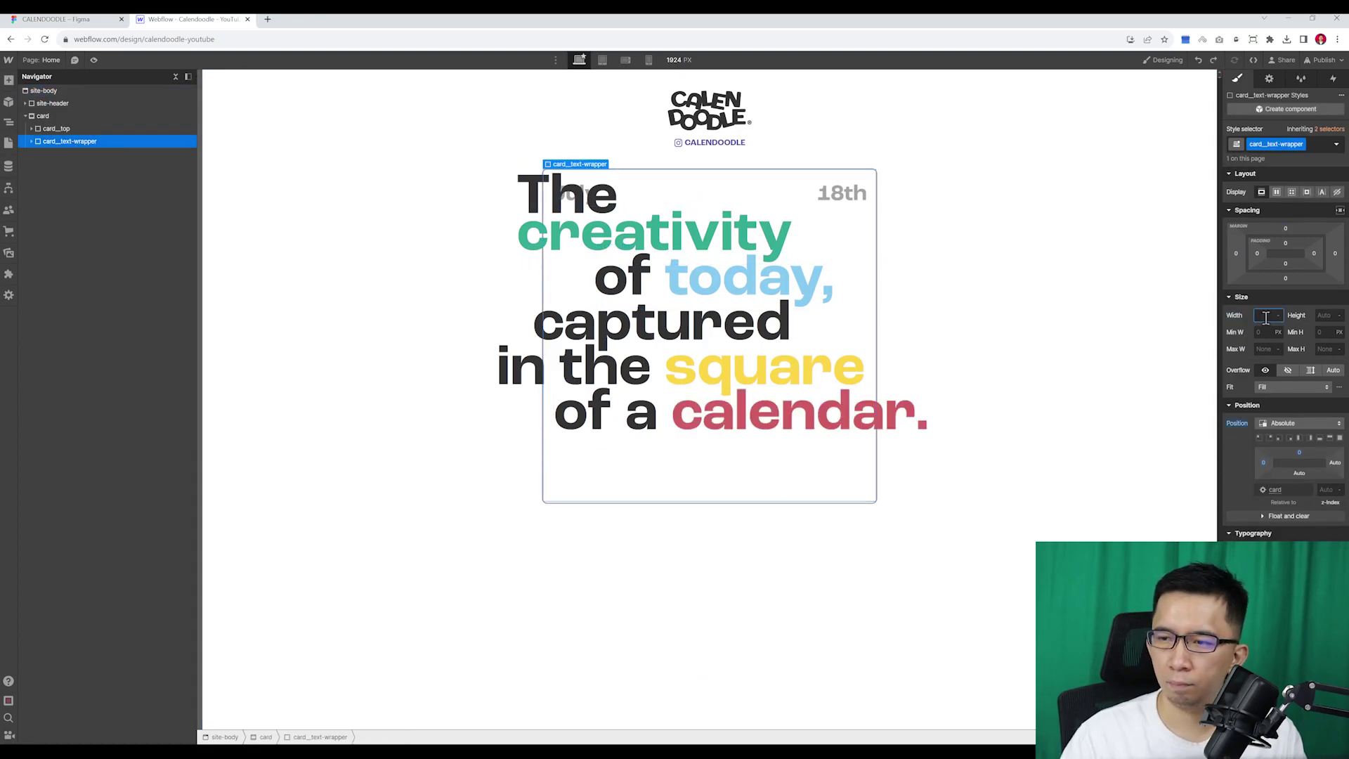
text(740)
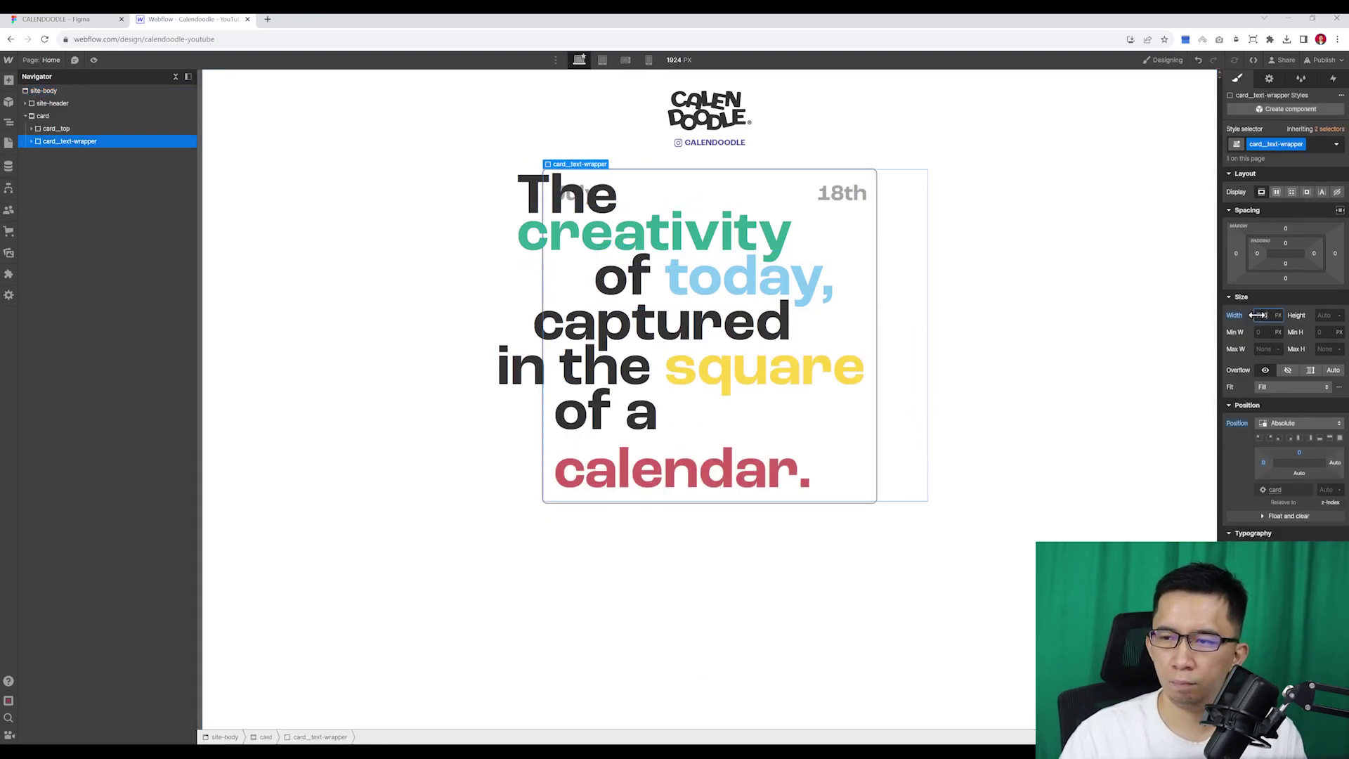
key(Return)
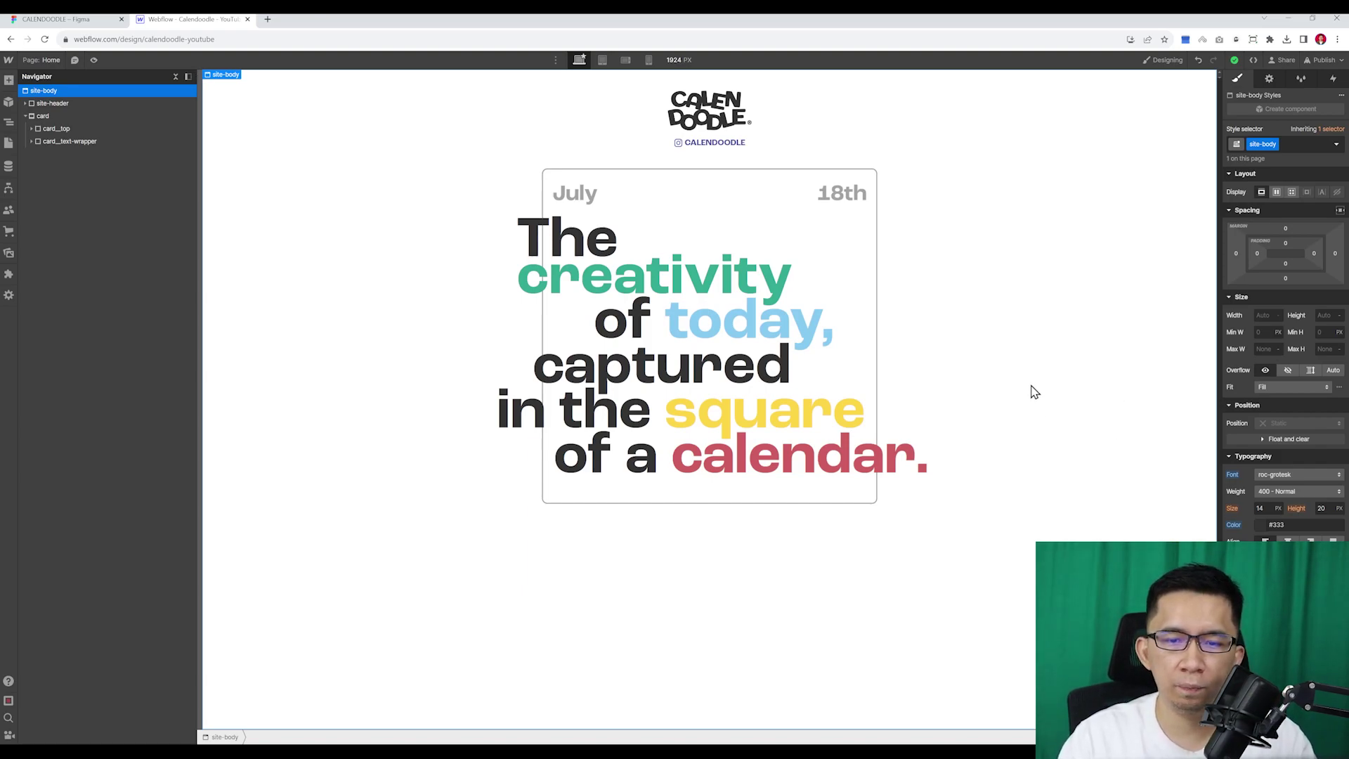
- Compare the Figma design with the Webflow build, then zoom out to the whole Home frame
click(34, 17)
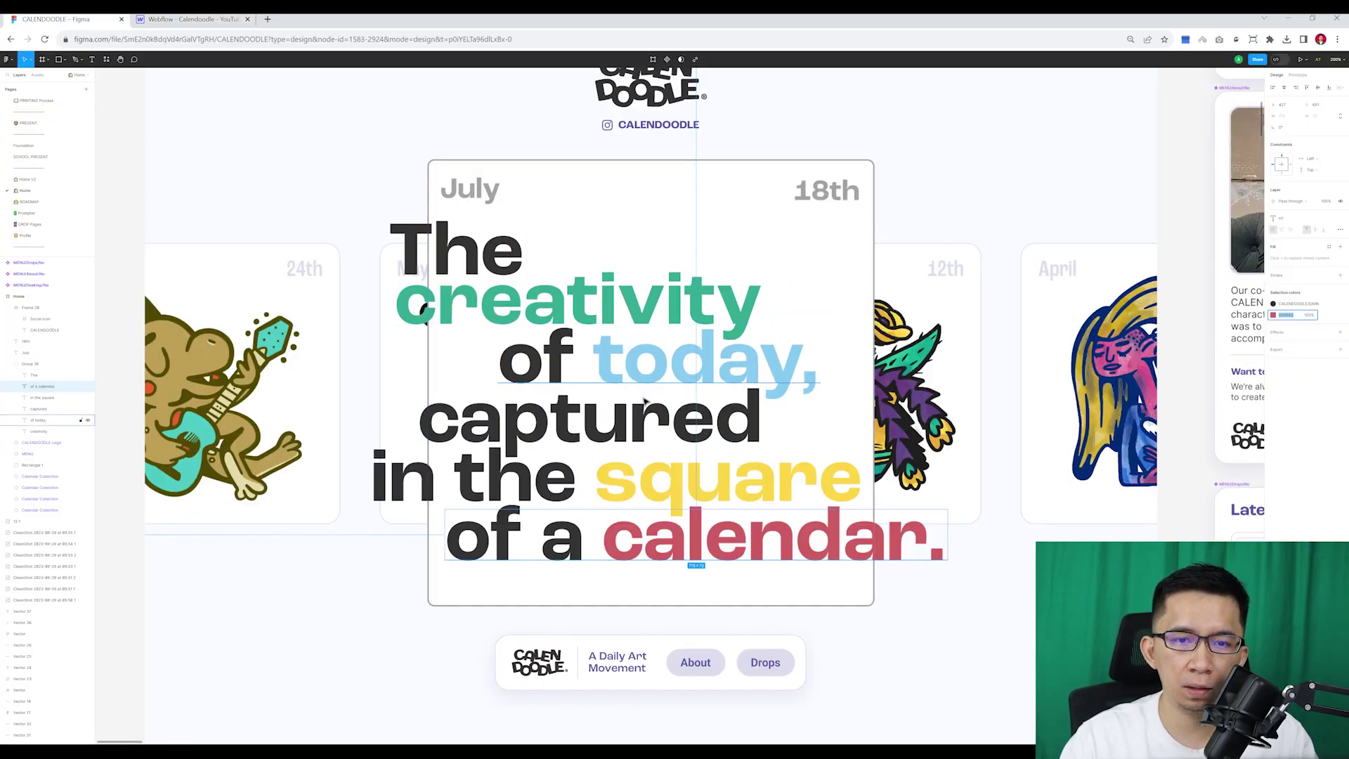
key(ctrl+Tab)
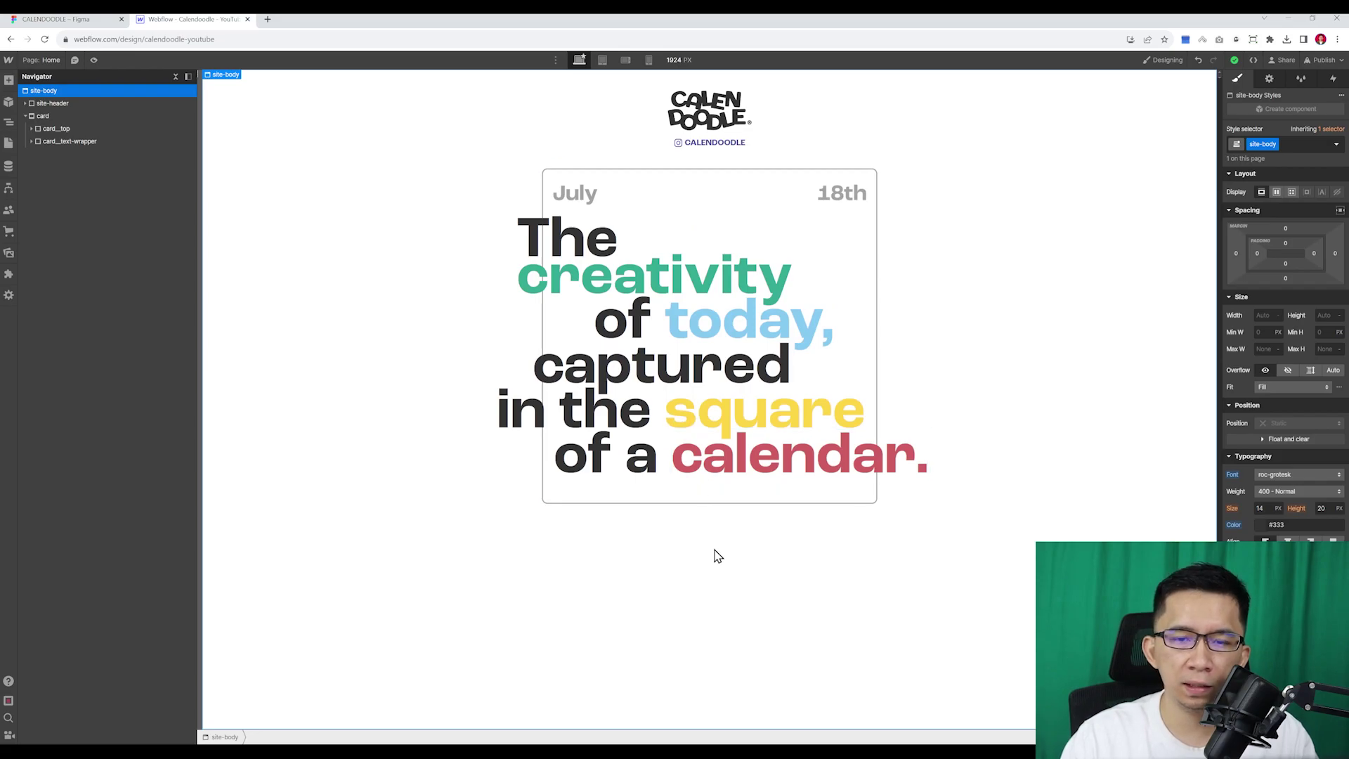
key(ctrl+Tab)
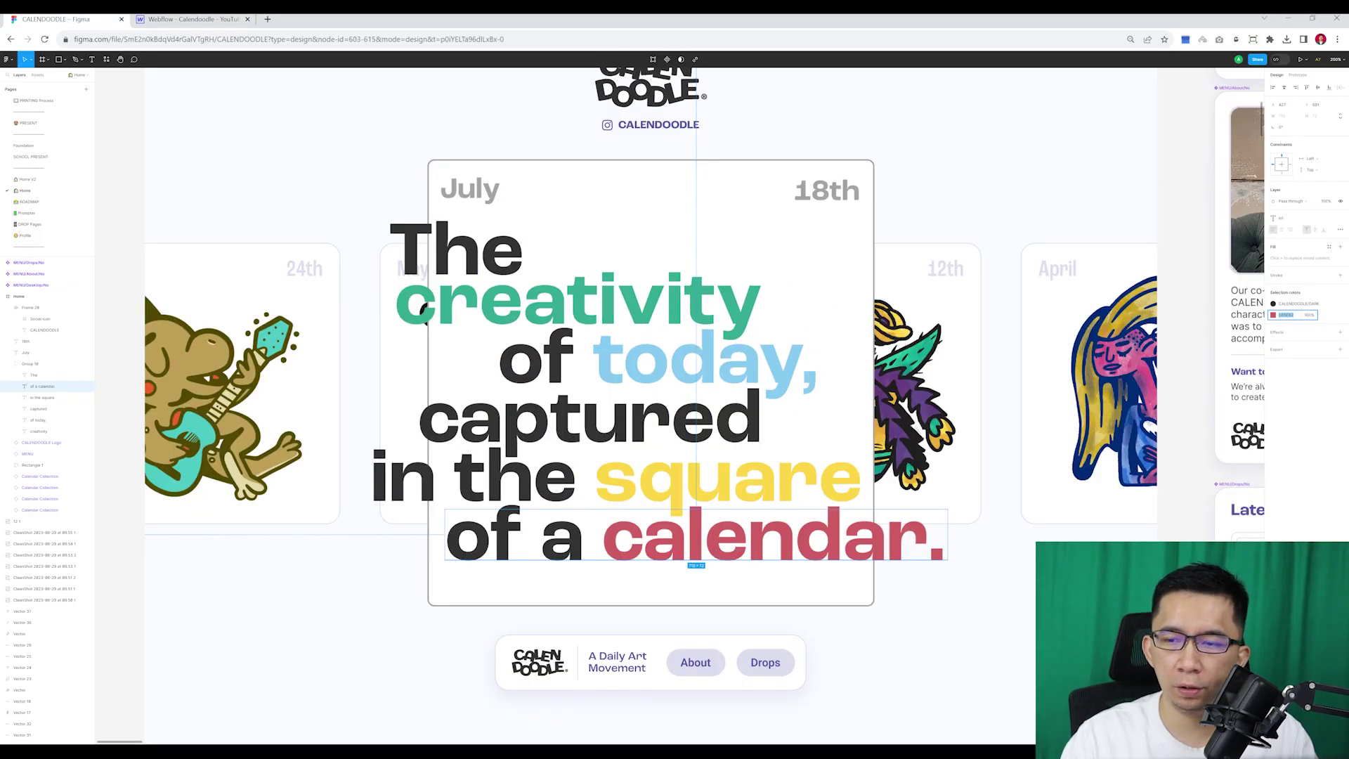
key(Escape)
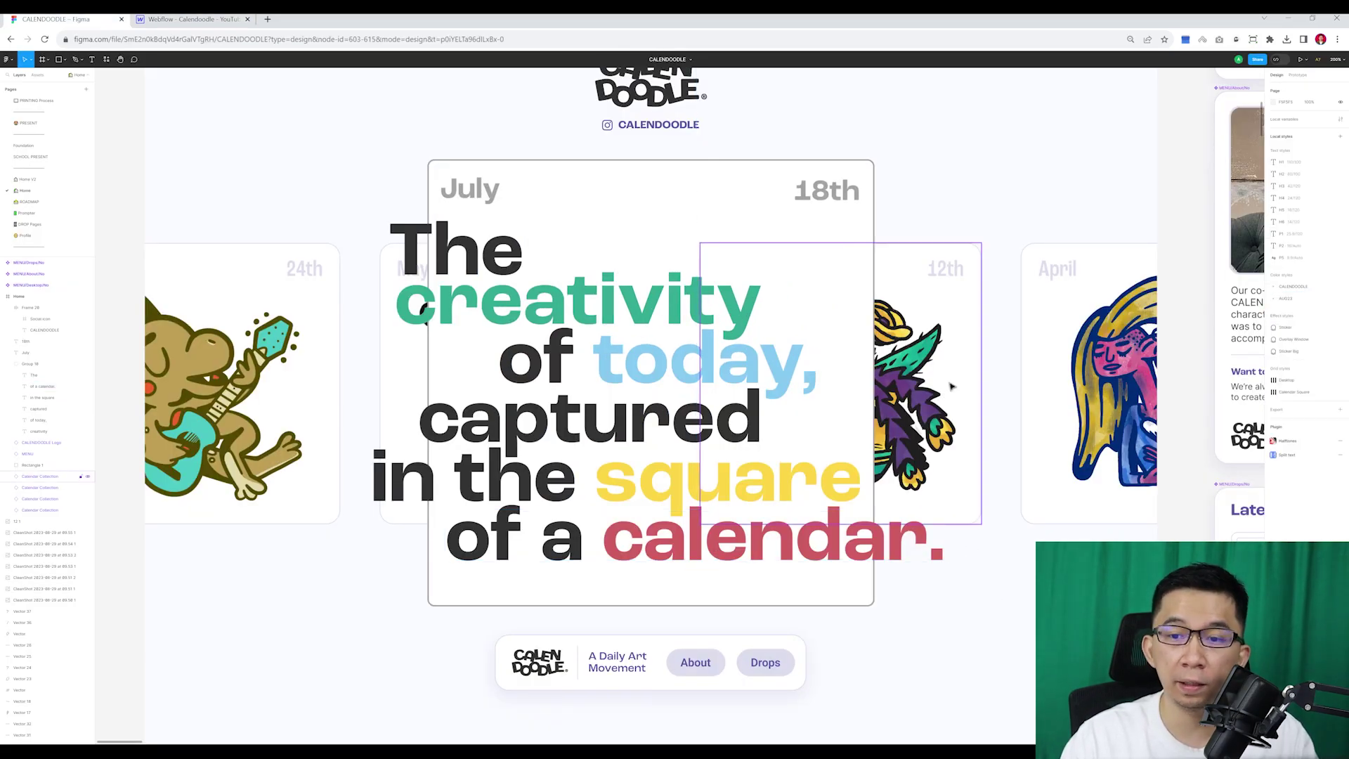
key(ctrl+minus)
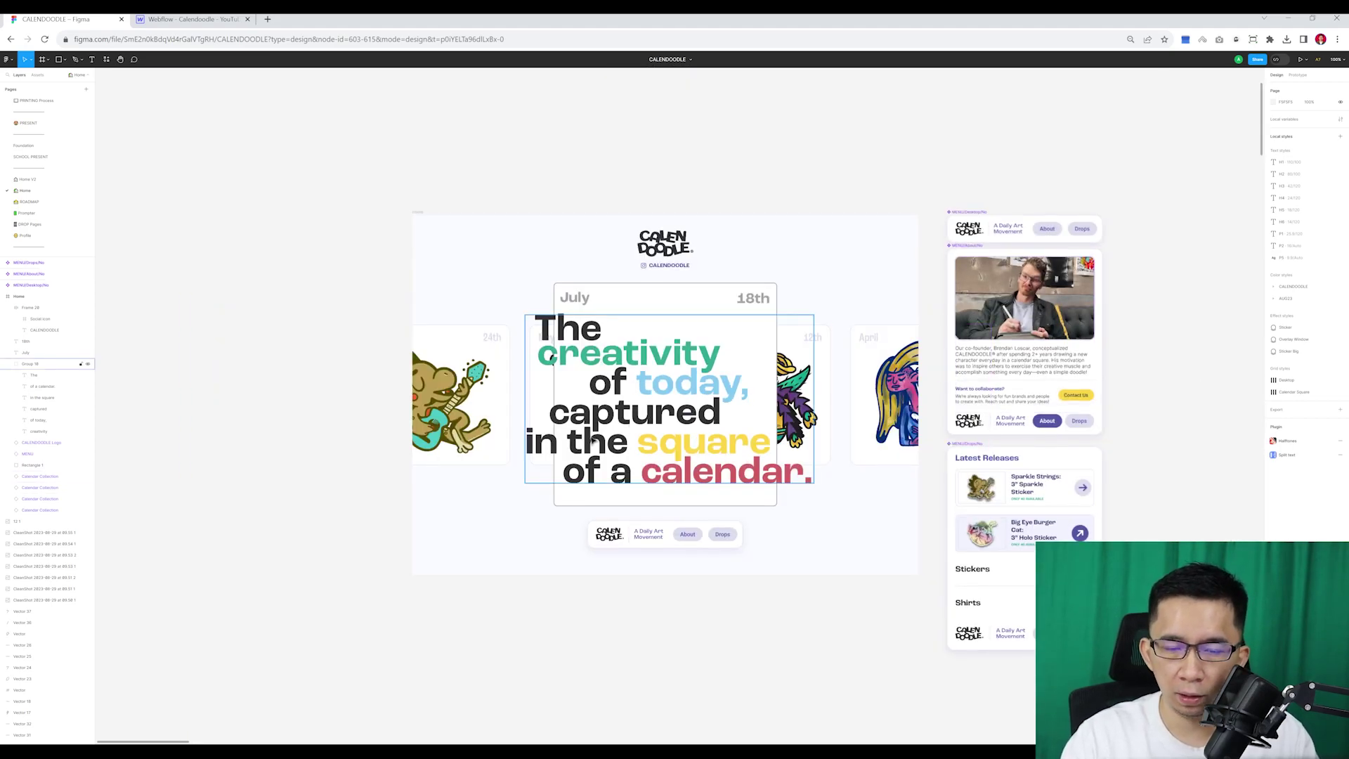
- Drag the July headline group, background rectangle and date text left off the Home frame
click(622, 422)
shift+click(652, 499)
shift+click(580, 303)
drag(752, 304, 312, 271)
click(567, 564)
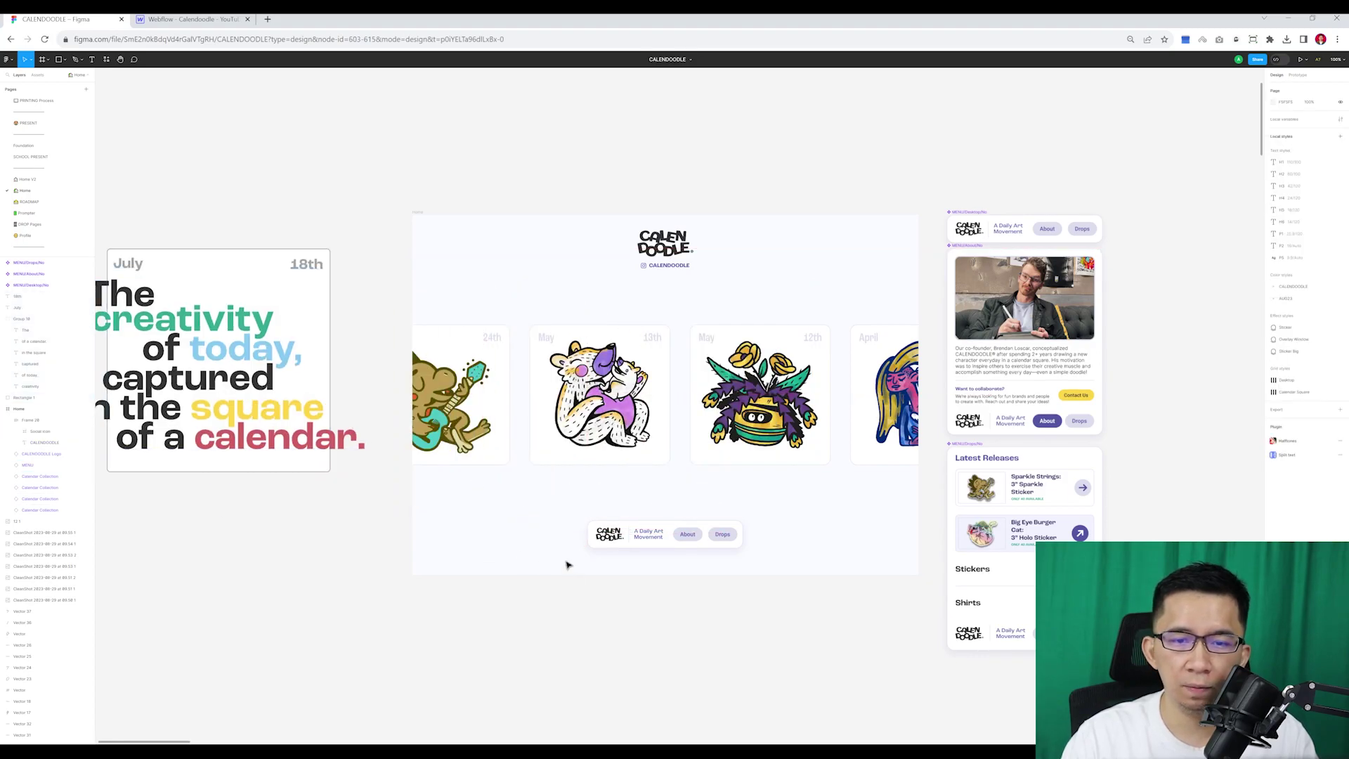
- Zoom in and pan around the revealed row of doodle cards, then zoom back out
click(523, 469)
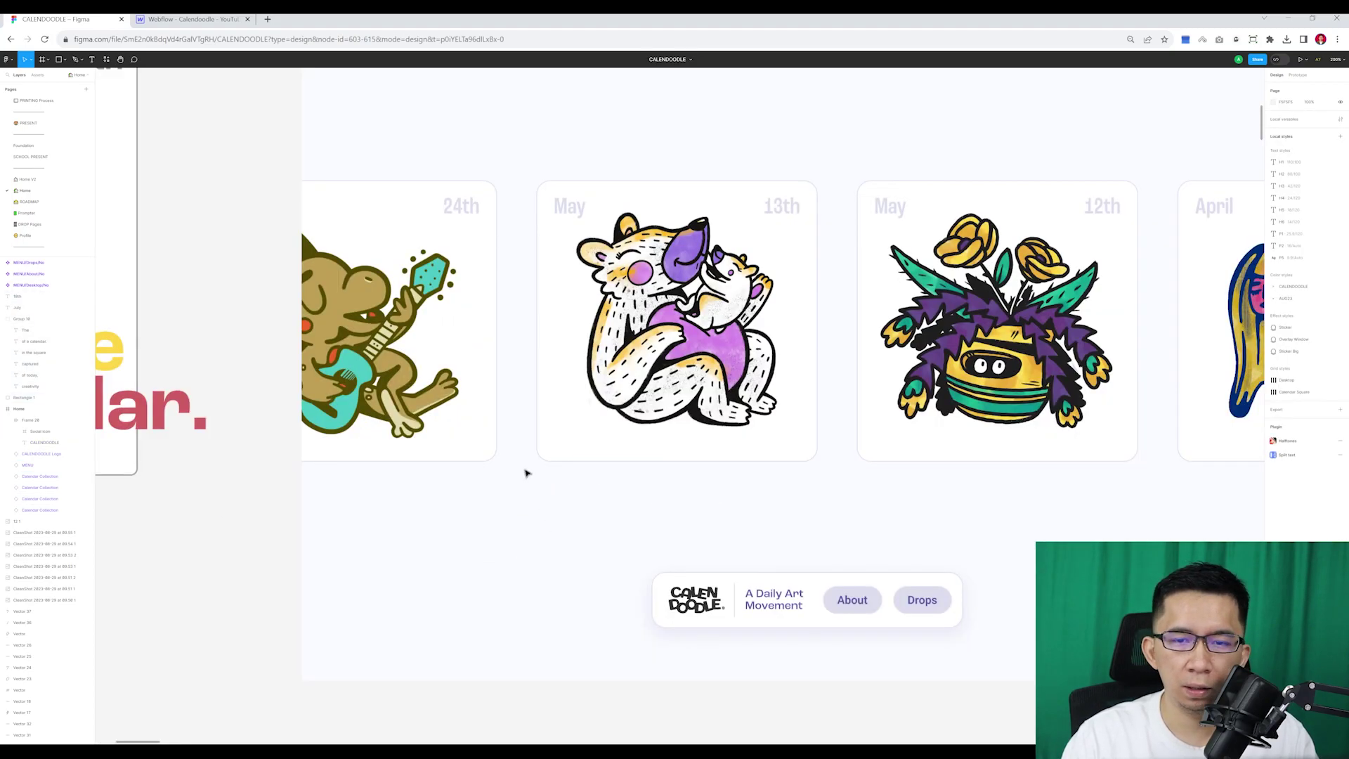
scroll(765, 527, right, 2)
scroll(764, 527, up, 1)
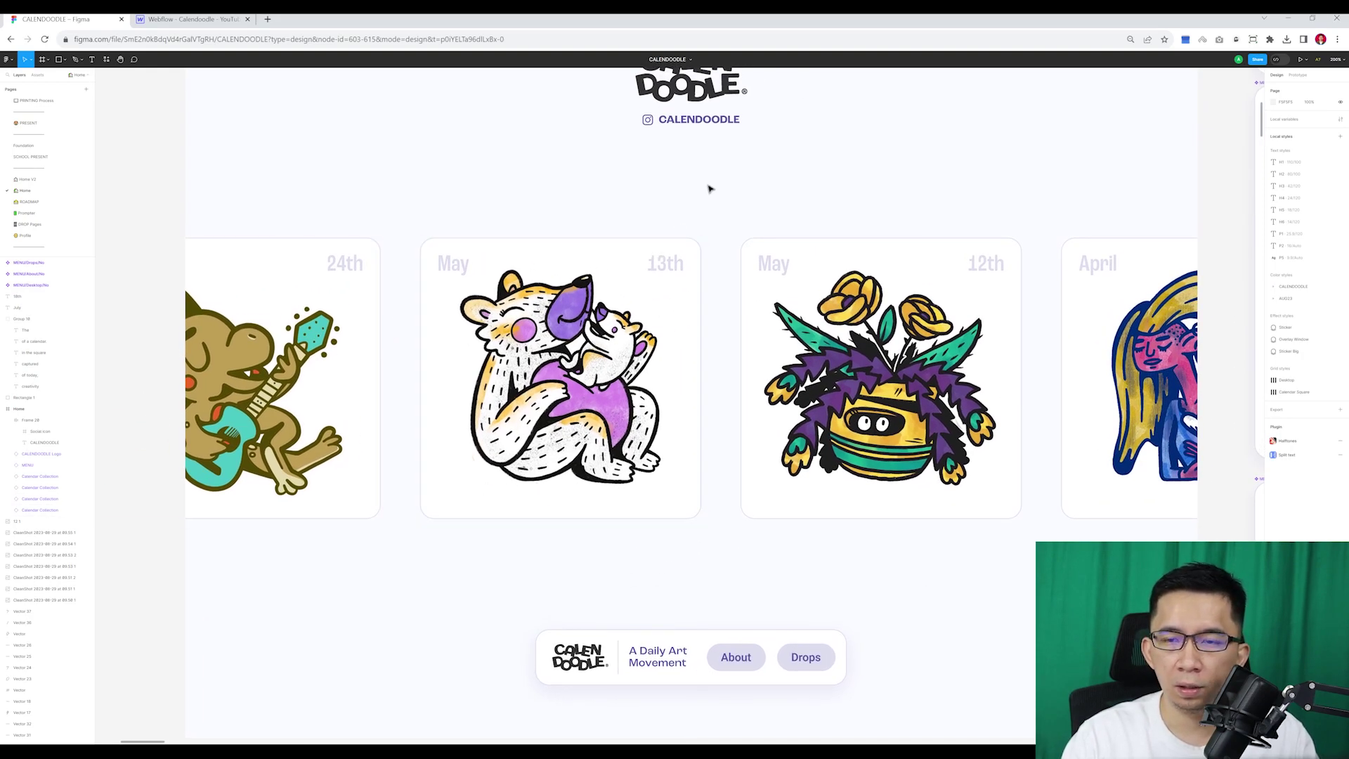
scroll(708, 255, up, 1)
scroll(708, 255, down, 1)
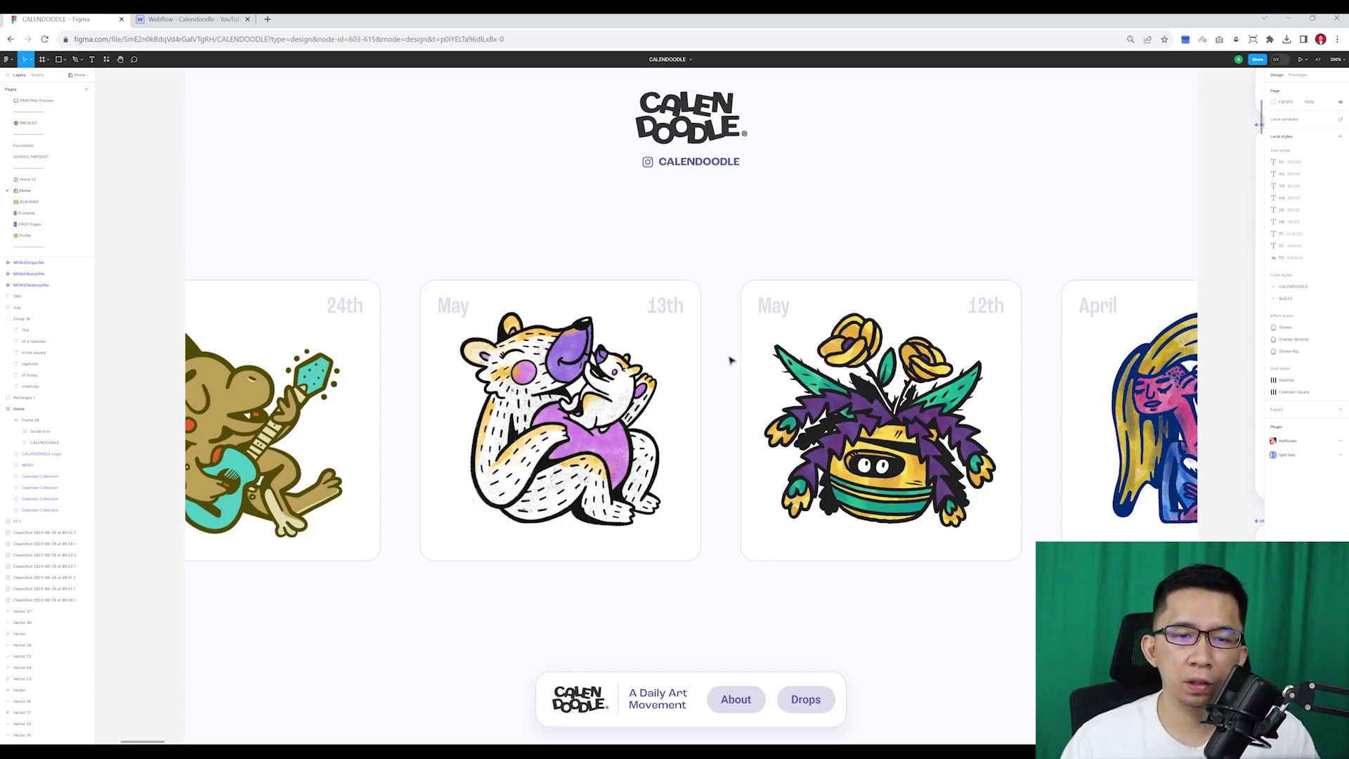
key(ctrl+minus)
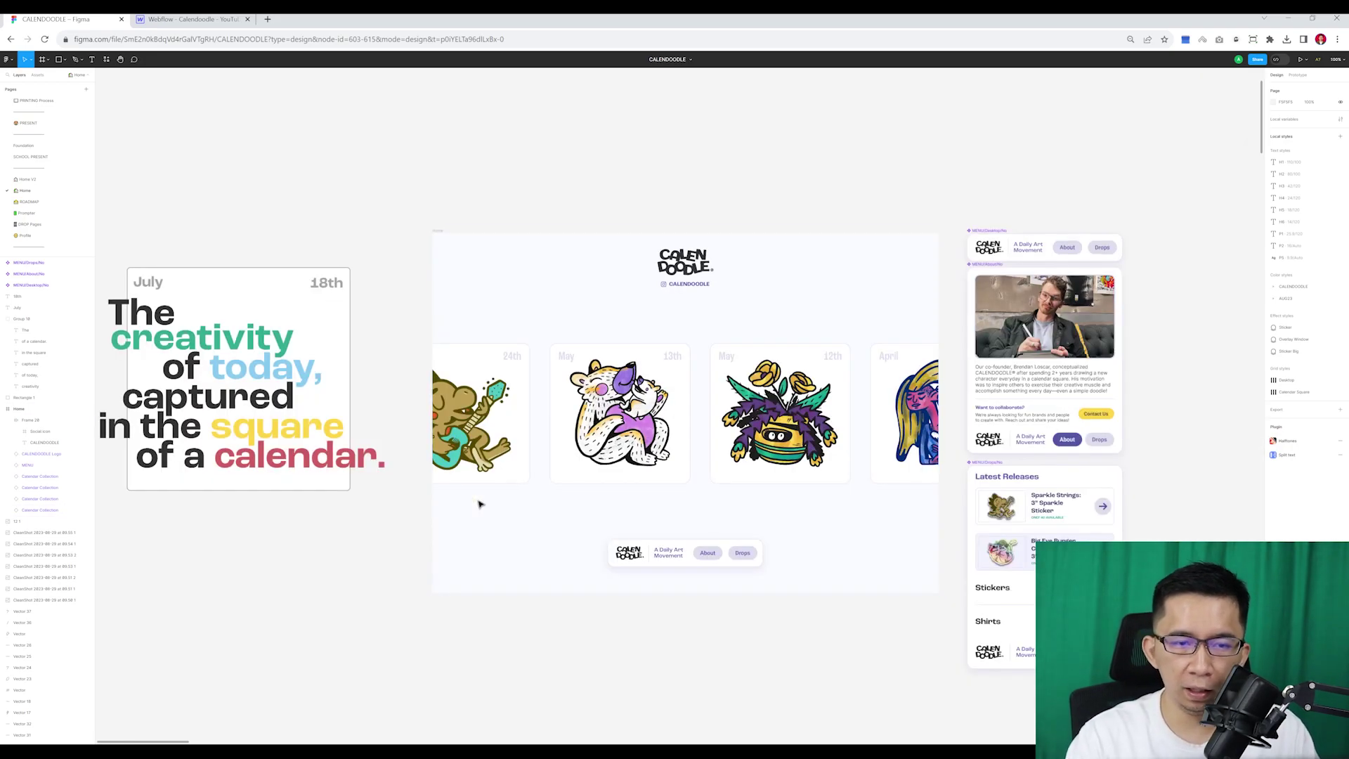
scroll(365, 493, left, 5)
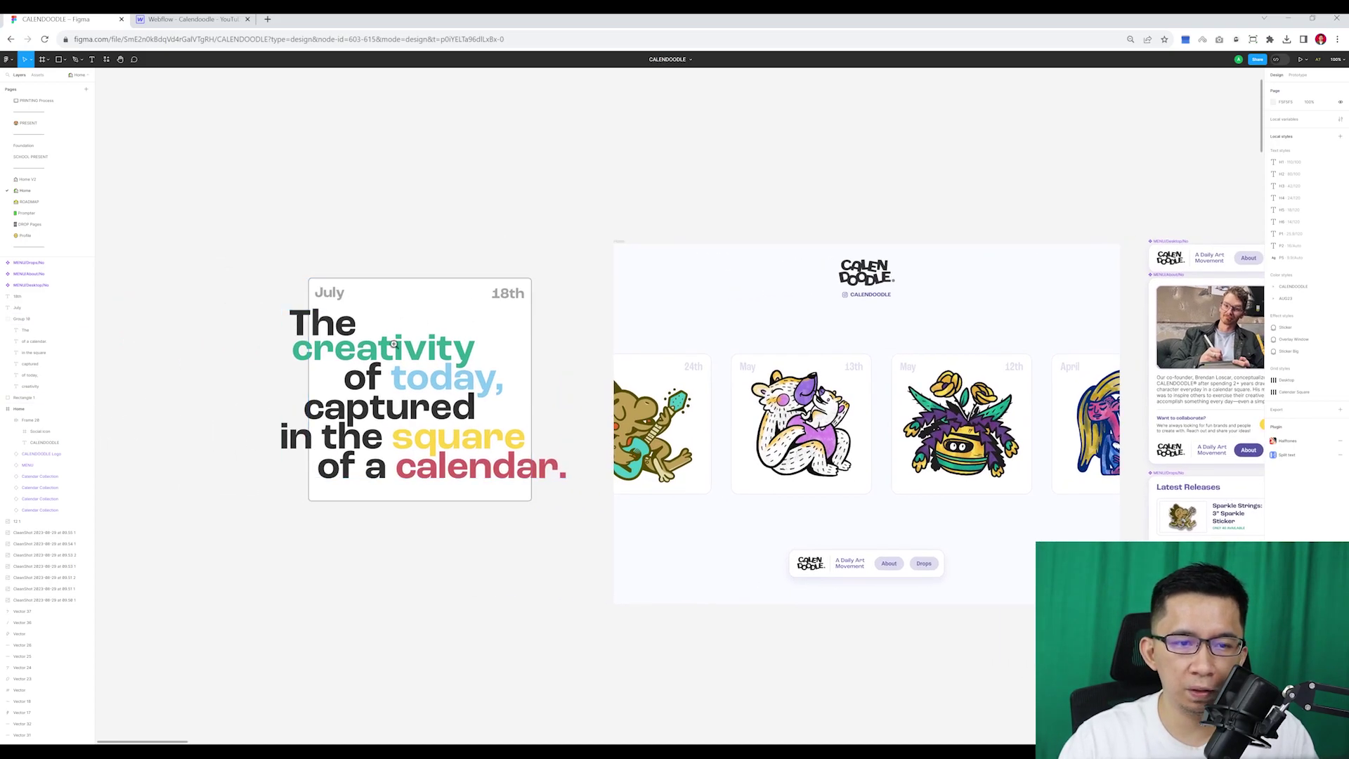
scroll(411, 366, up, 4)
- Check the moved July headline group and background rectangle, then deselect and pan across the cards
click(411, 367)
scroll(411, 367, left, 3)
click(670, 258)
click(871, 325)
scroll(871, 325, right, 10)
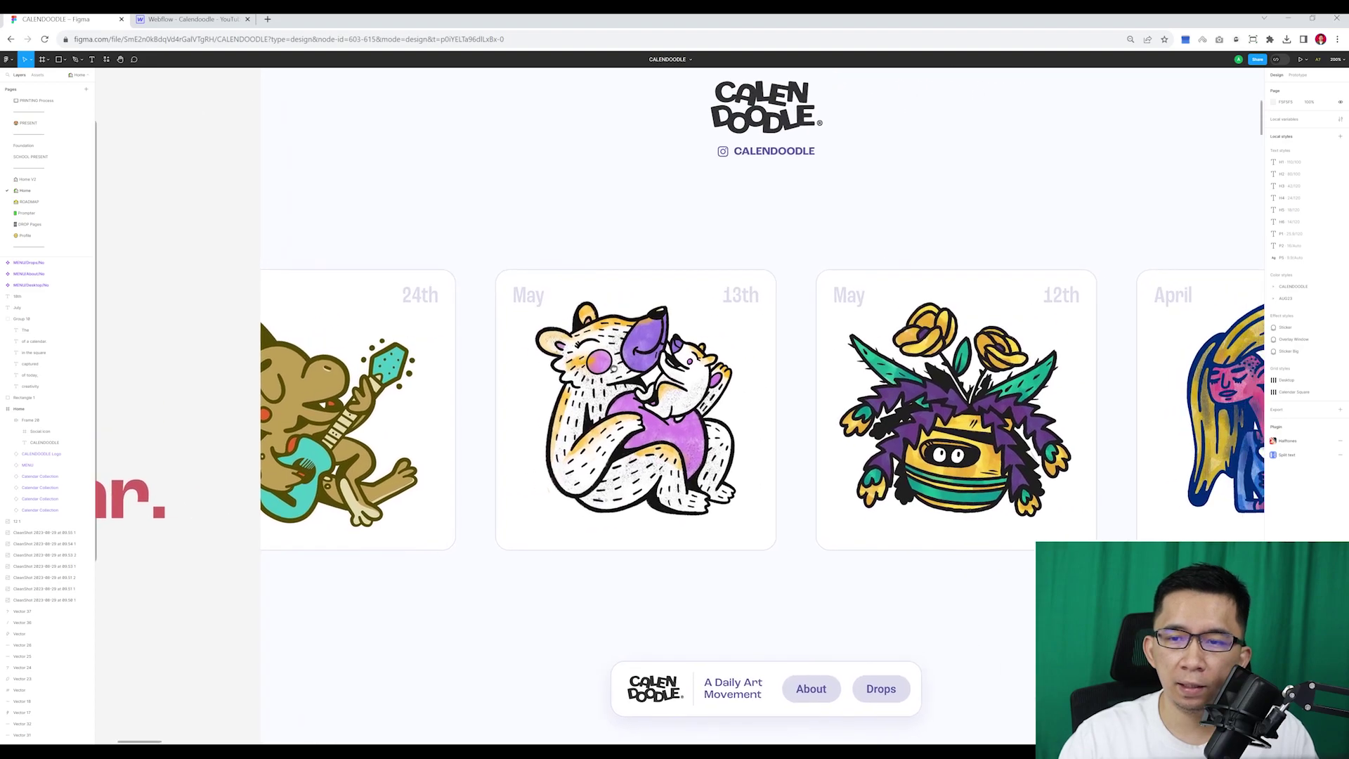
scroll(616, 364, right, 4)
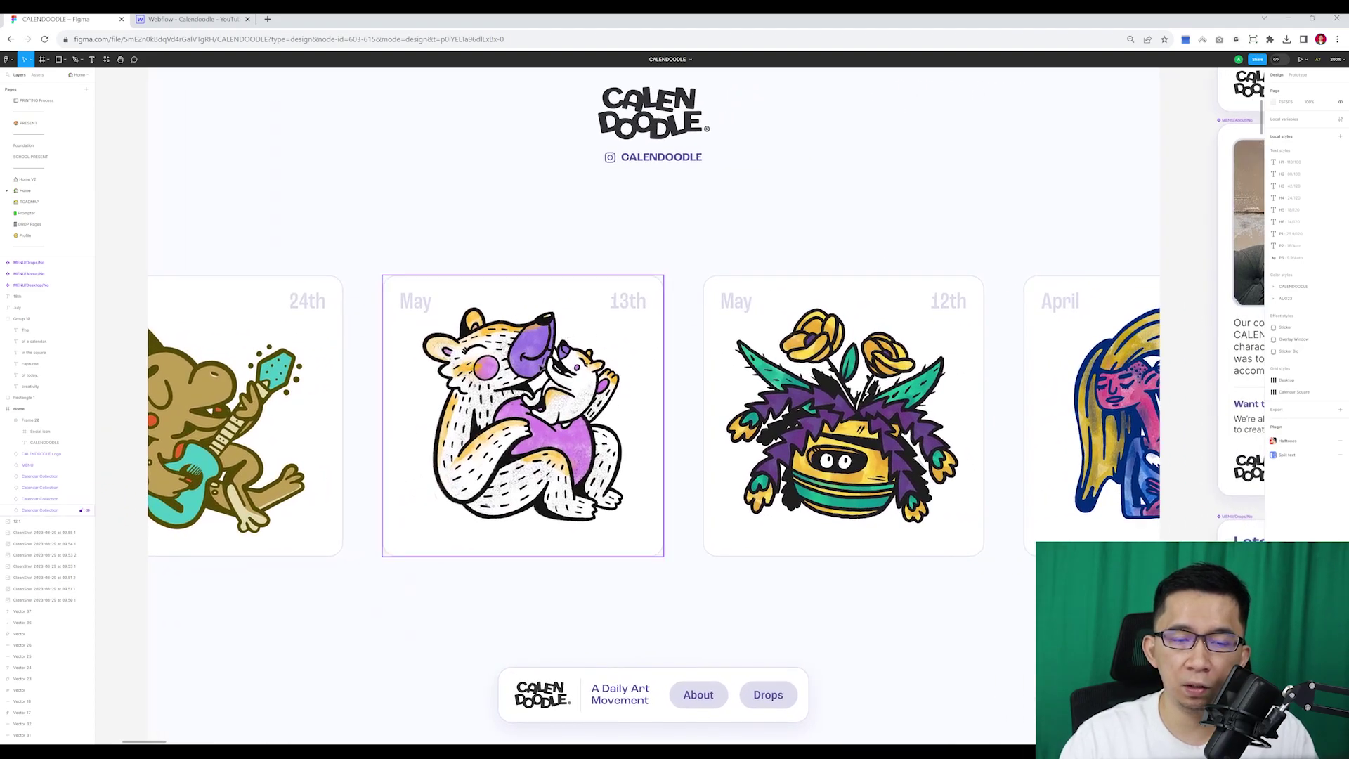
scroll(421, 337, left, 10)
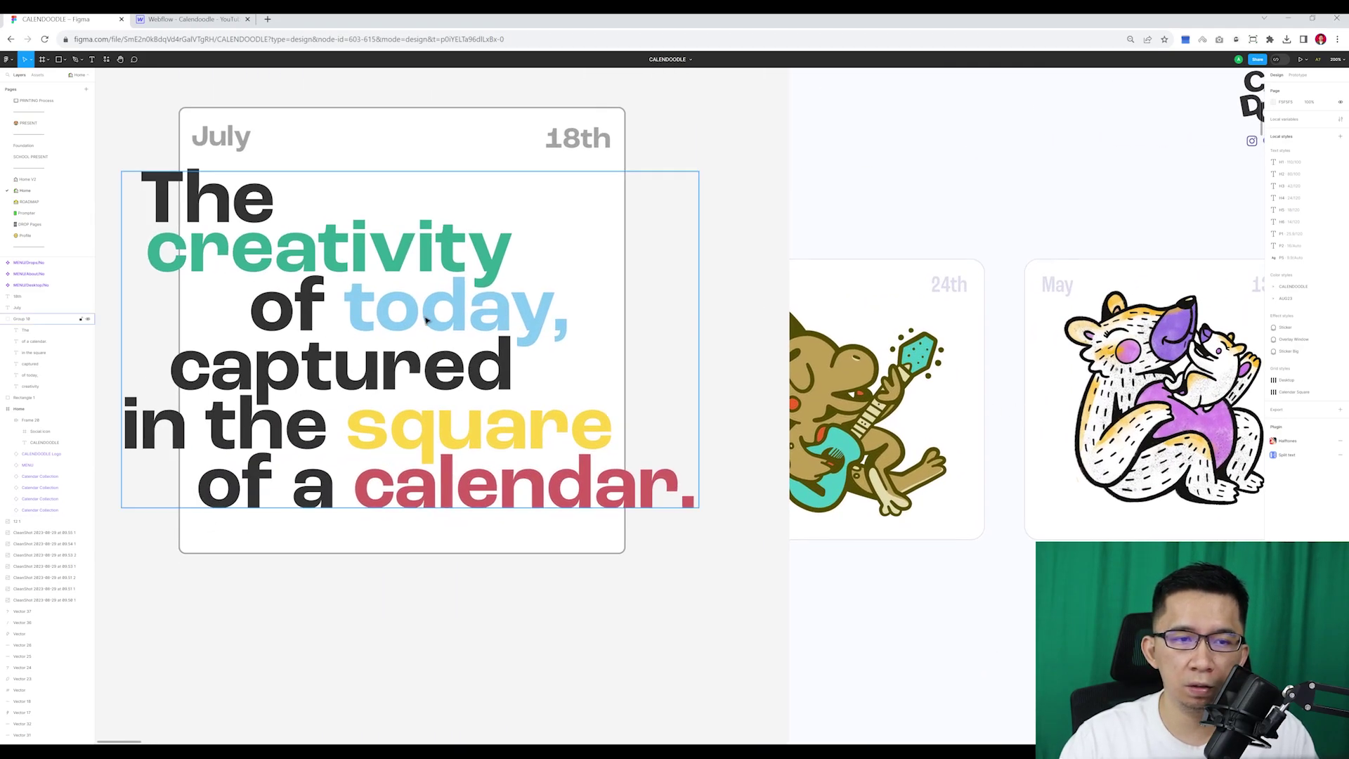
scroll(775, 635, right, 15)
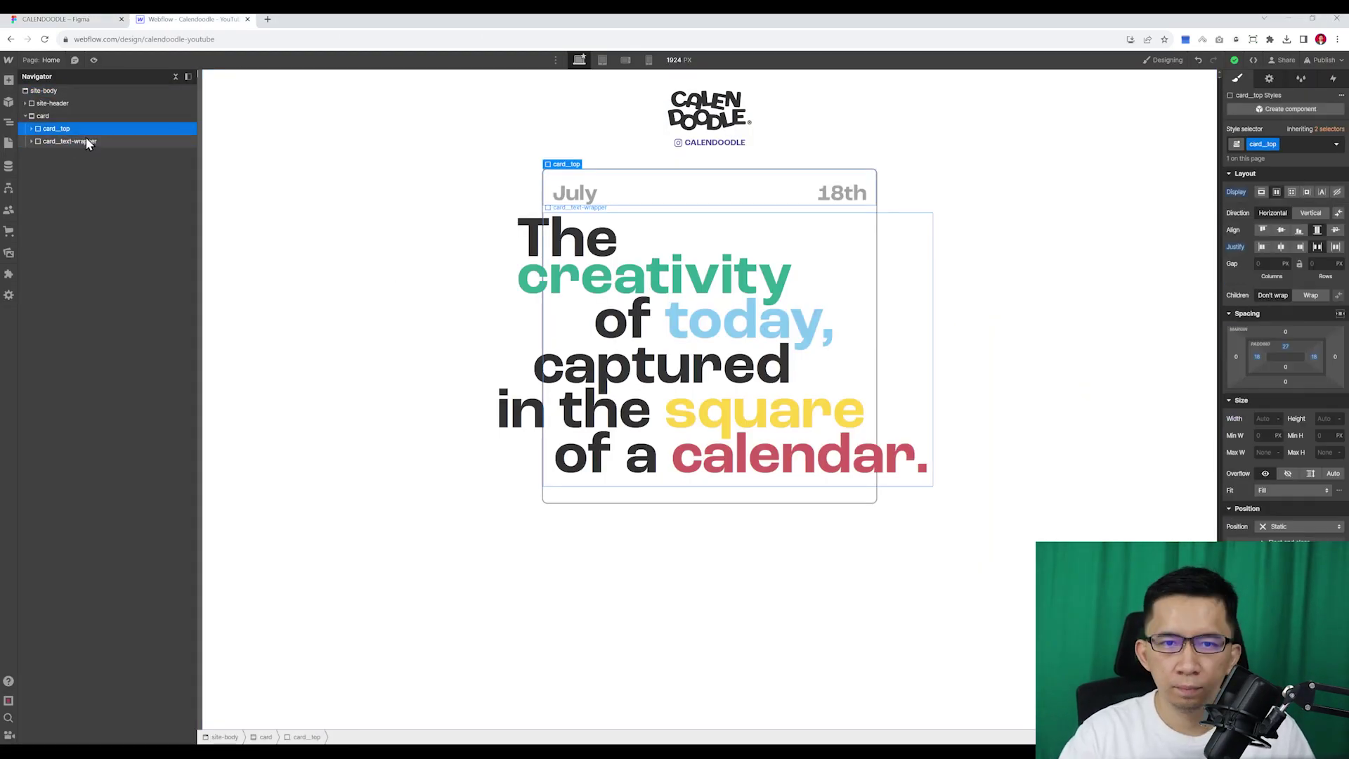
- Add a new Section to the page with the class section-cards
click(77, 89)
key(ctrl+e)
click(1282, 144)
text(cards)
key(Return)
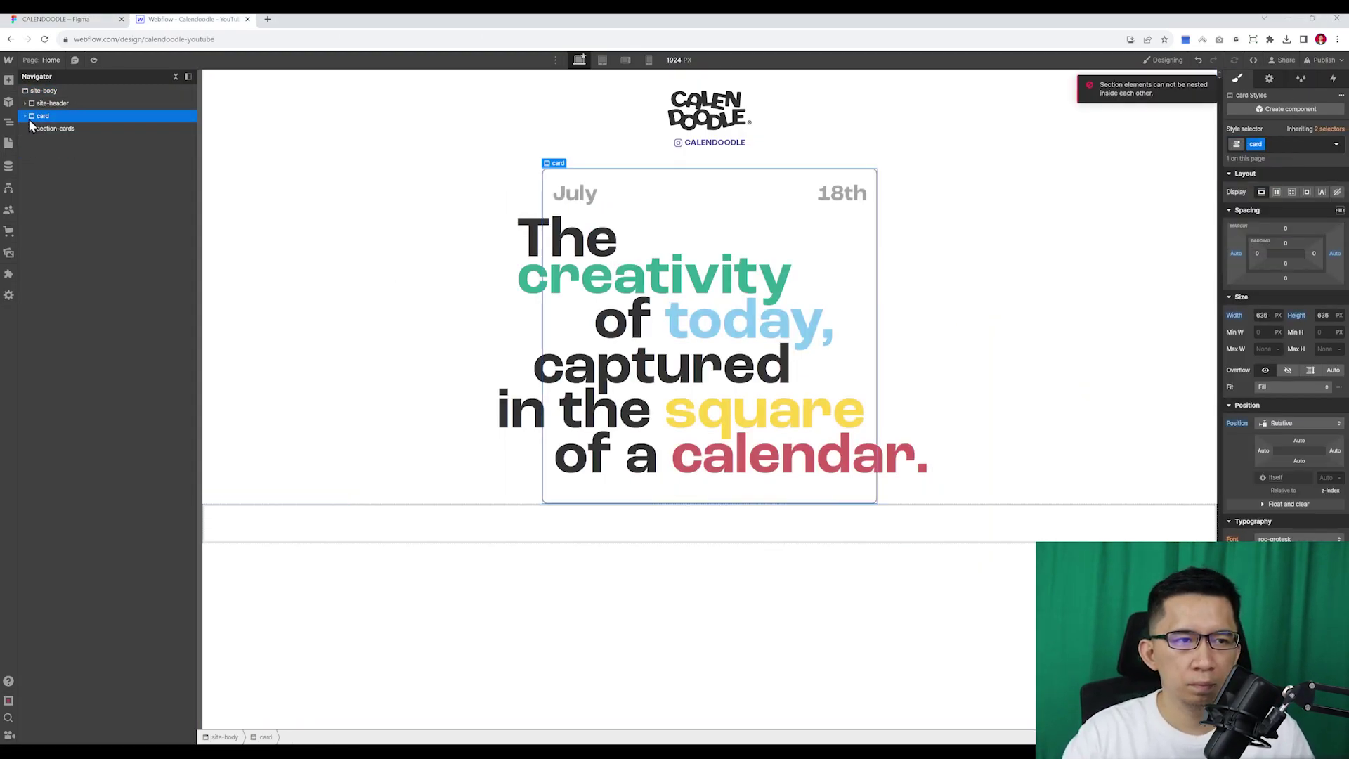
- Move the card into section-cards, duplicate it, and give the duplicate a card__image div
drag(41, 116, 54, 138)
click(31, 129)
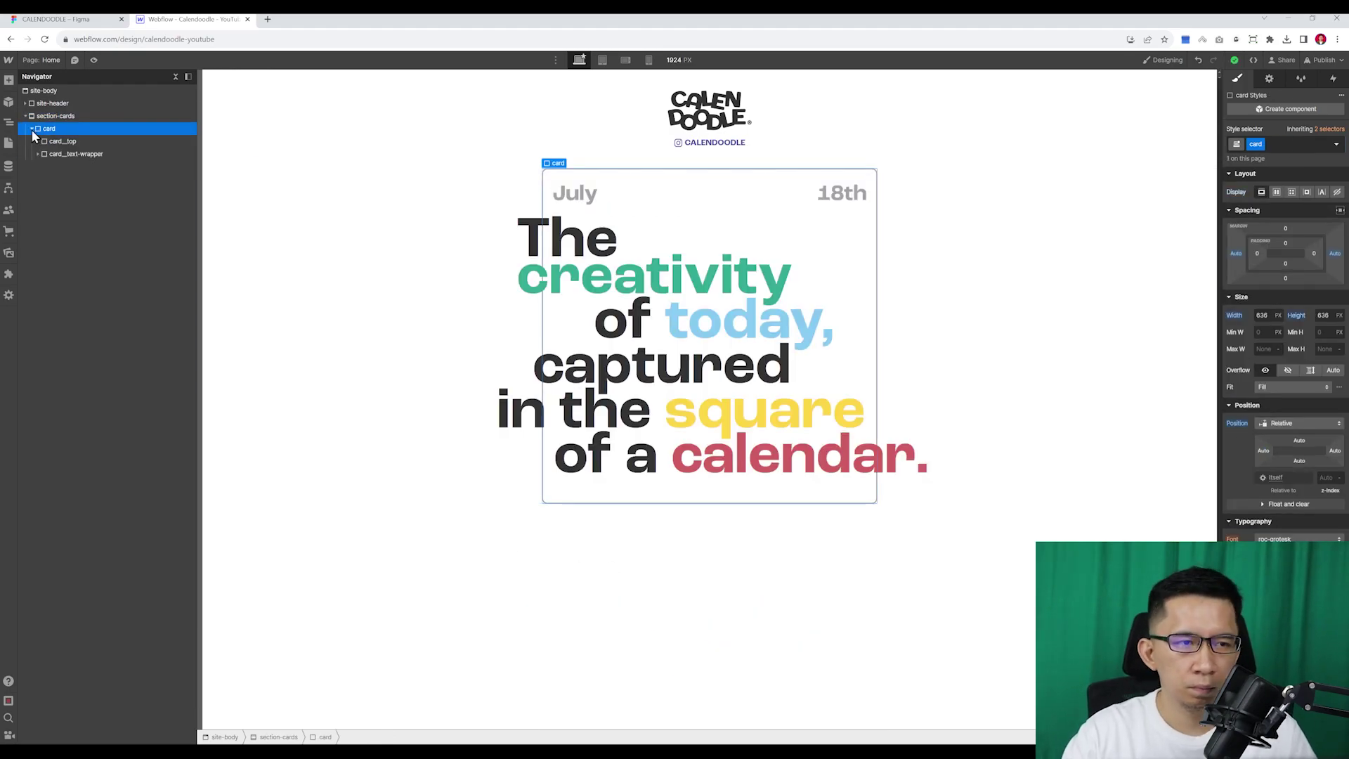
key(ctrl+v)
click(55, 142)
key(ctrl+e)
text(div)
key(Return)
click(1283, 145)
text(card__image)
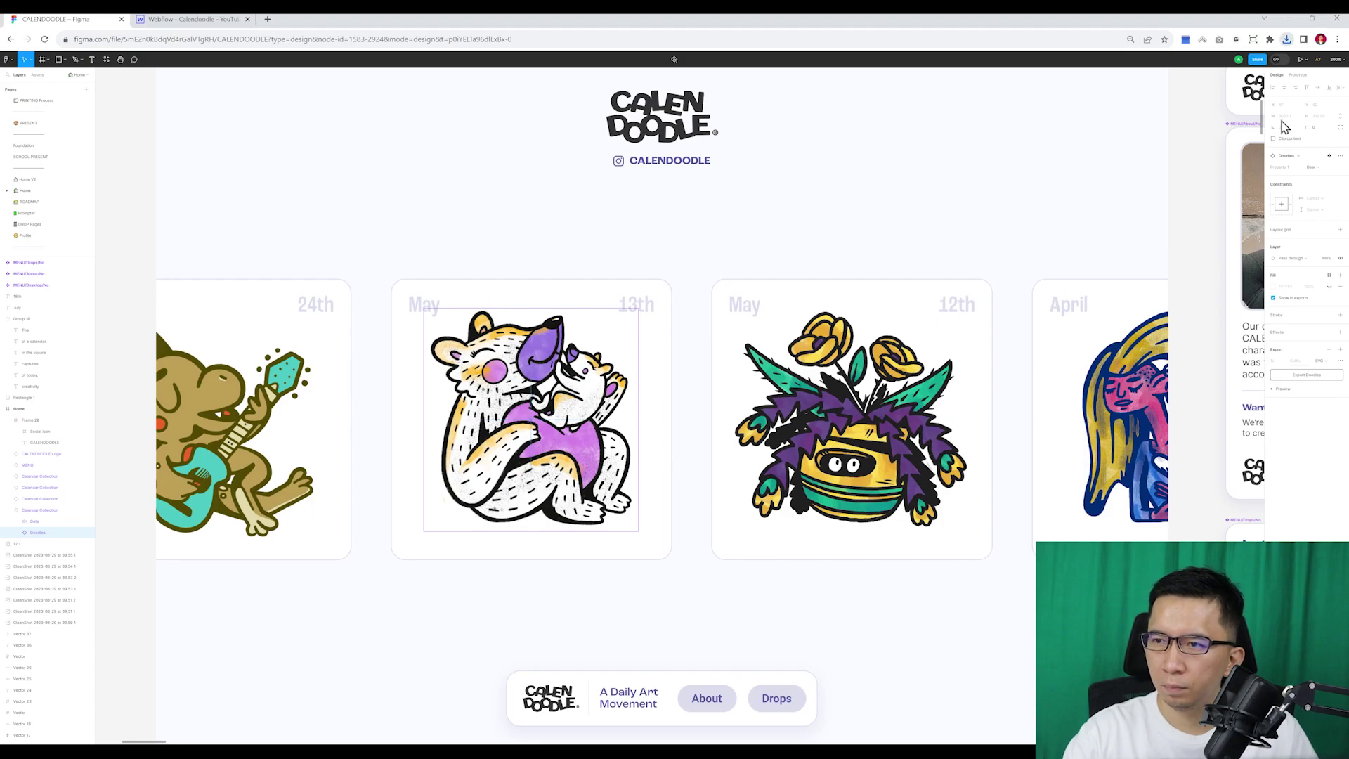
- Place the guitar-playing dino doodle image in the second card
drag(197, 400, 320, 330)
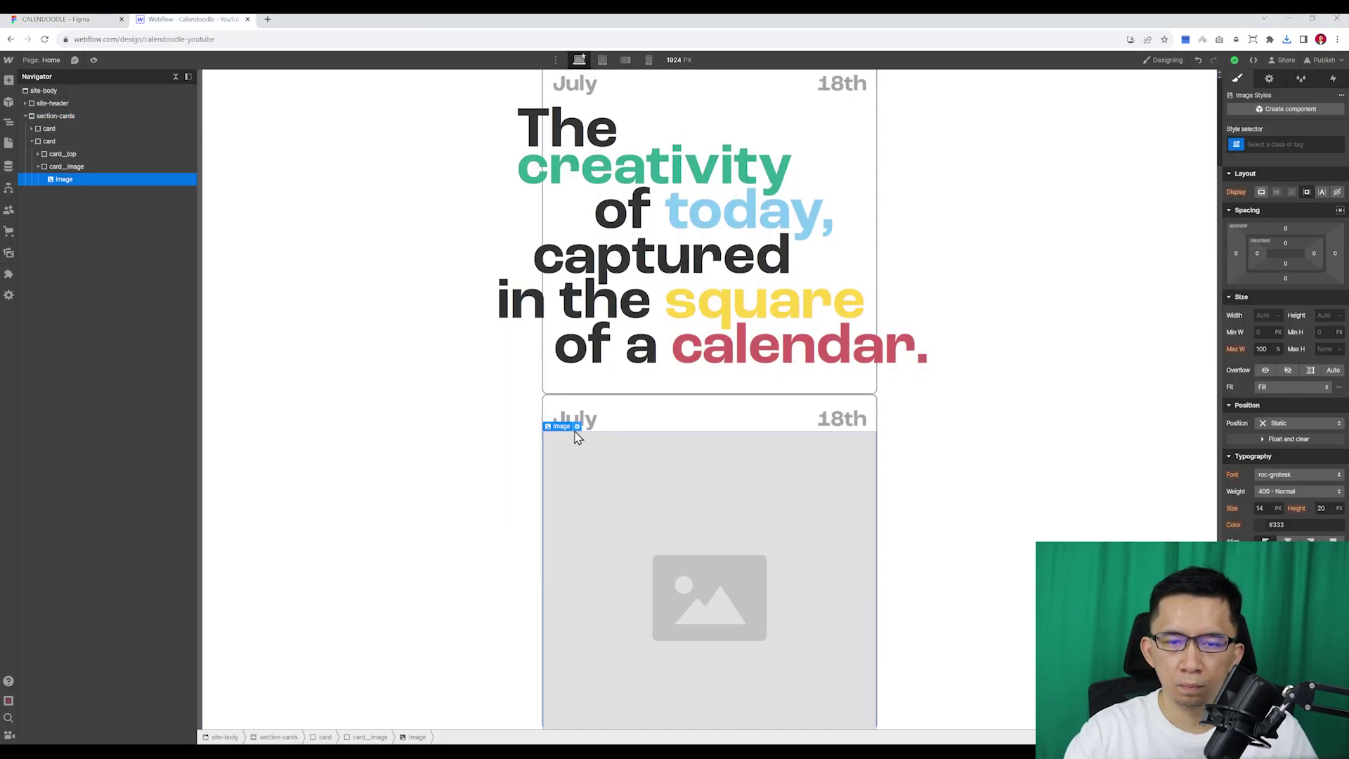
double_click(576, 436)
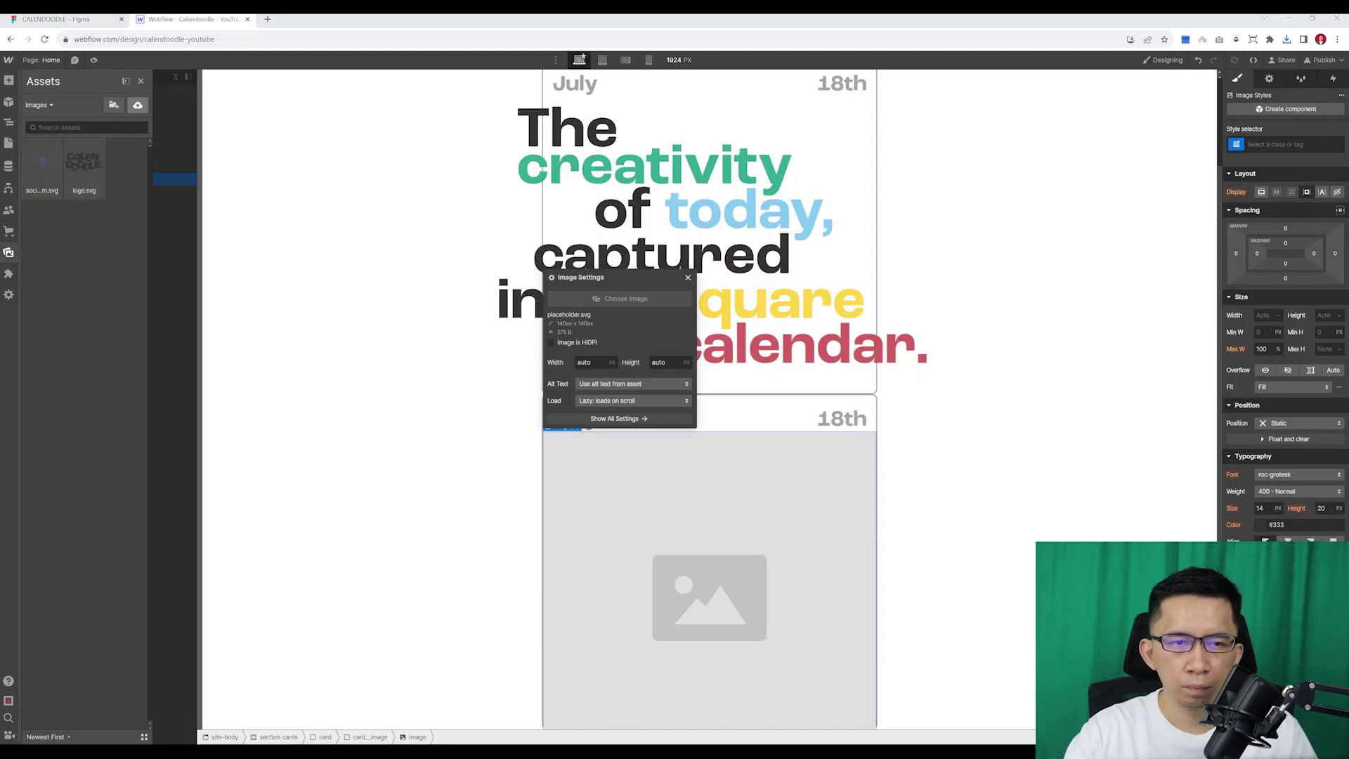
click(90, 144)
- Add an is--main combo class to the main card's card_top
click(1283, 144)
text(is--mai)
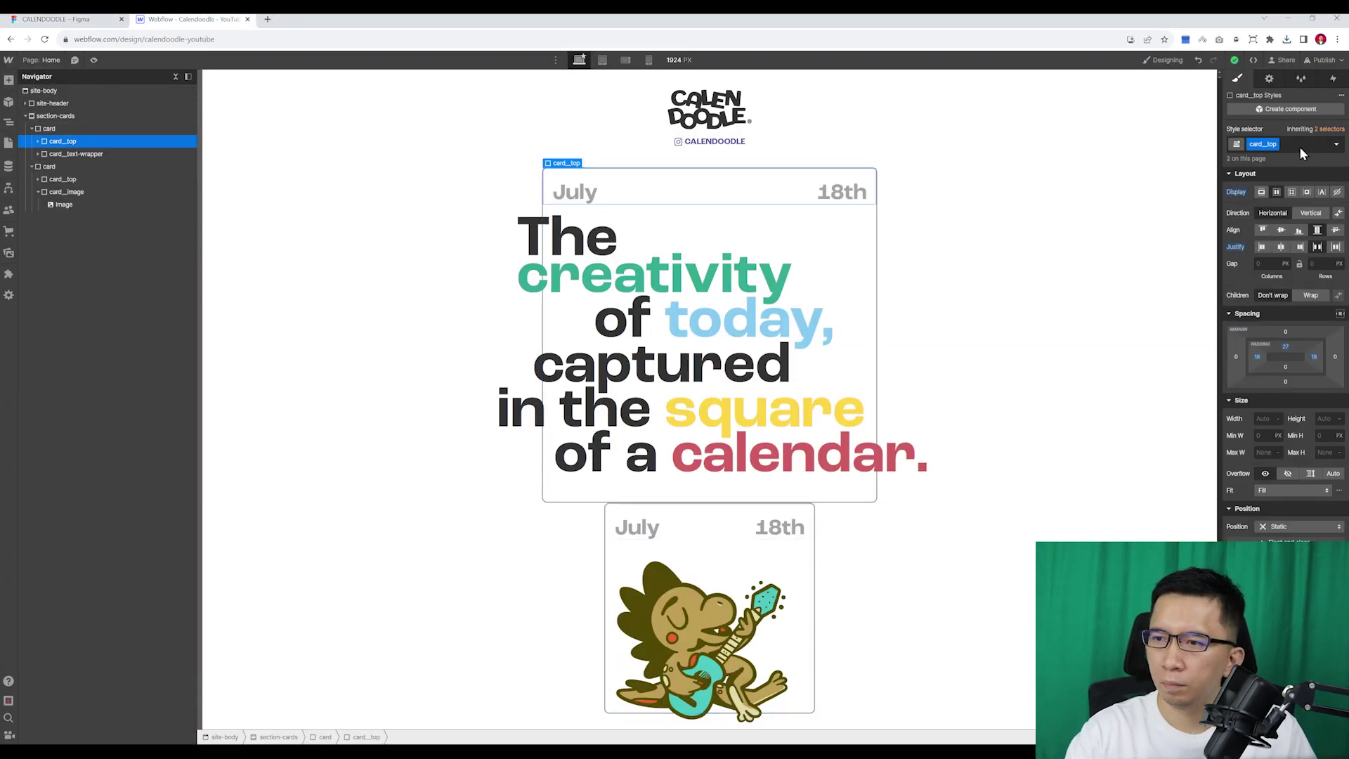
click(1299, 144)
text(is--main)
key(Return)
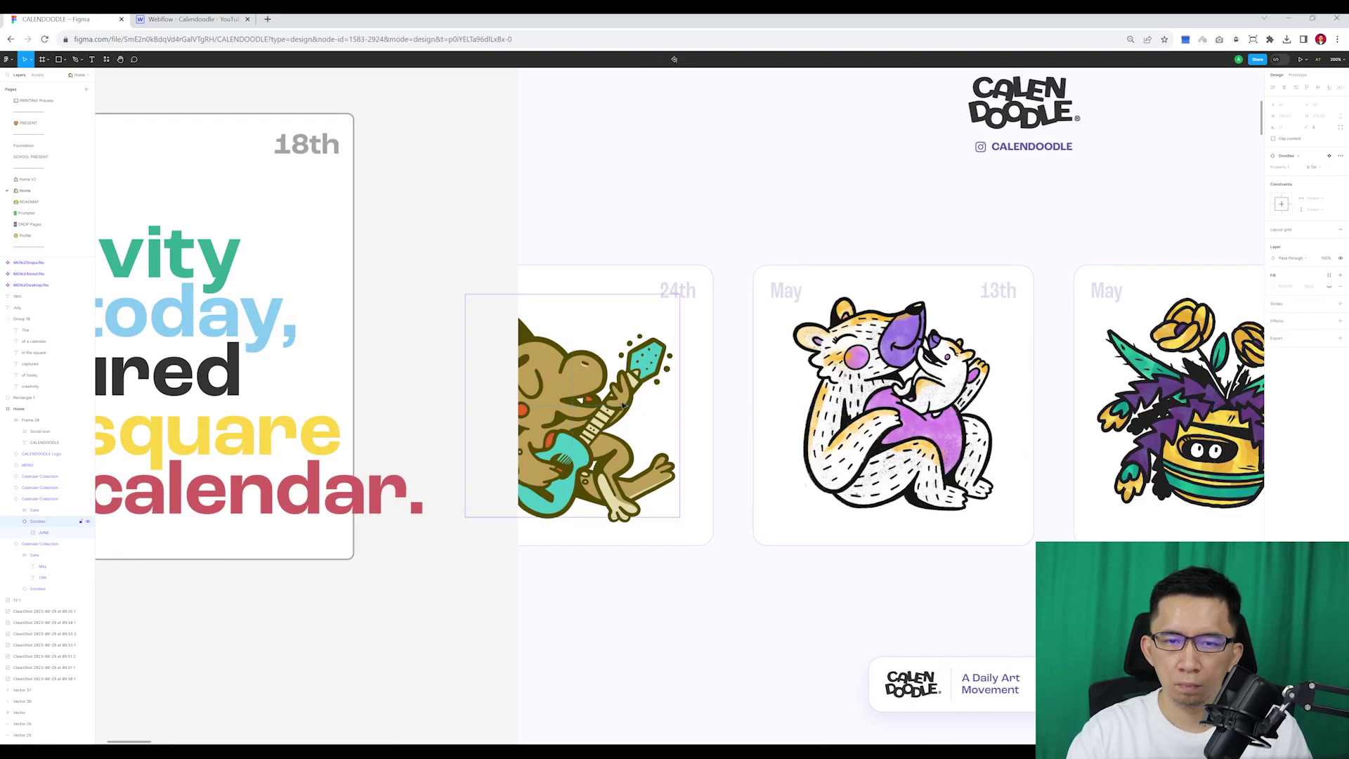
- Inspect the guitar doodle frame and dino image, then select section-cards
click(43, 532)
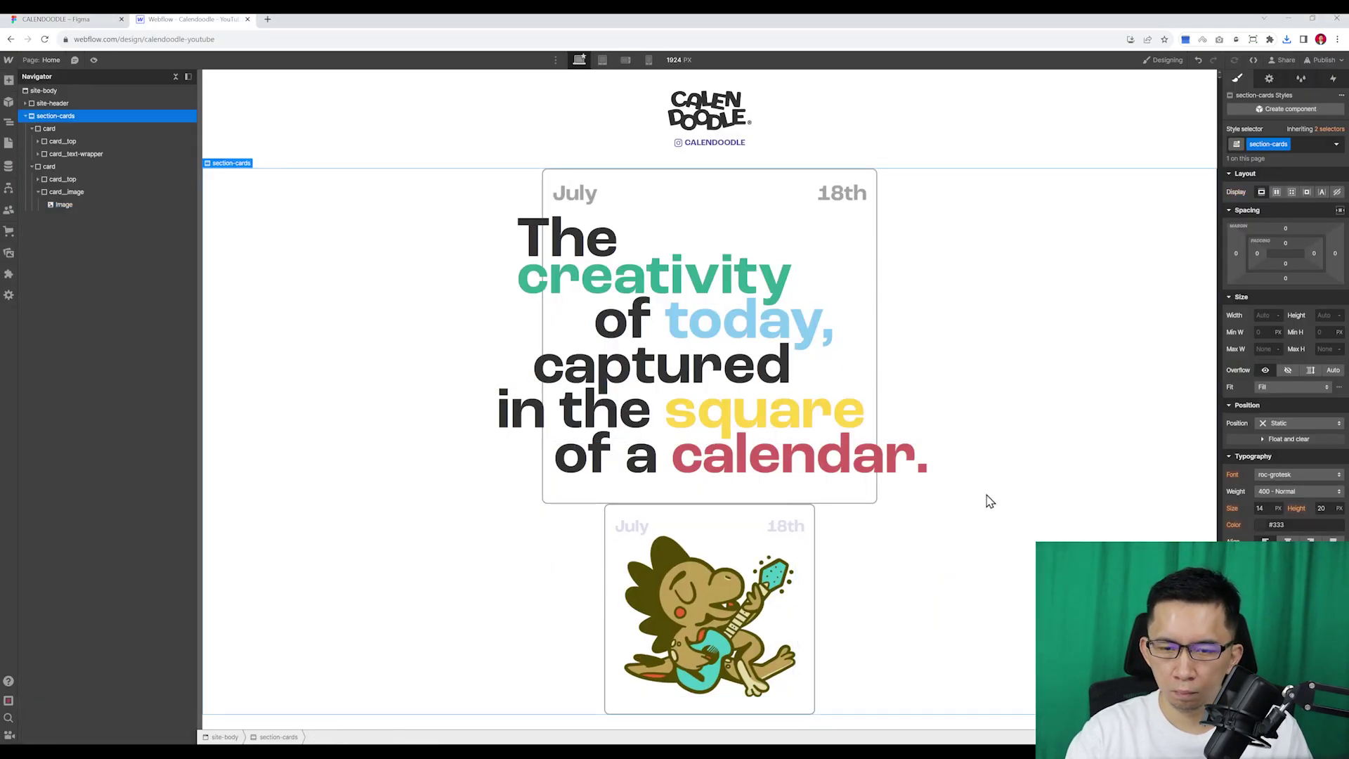
click(709, 618)
click(56, 116)
- Insert a Div Block inside section-cards and begin naming its class section-cards_list
click(45, 172)
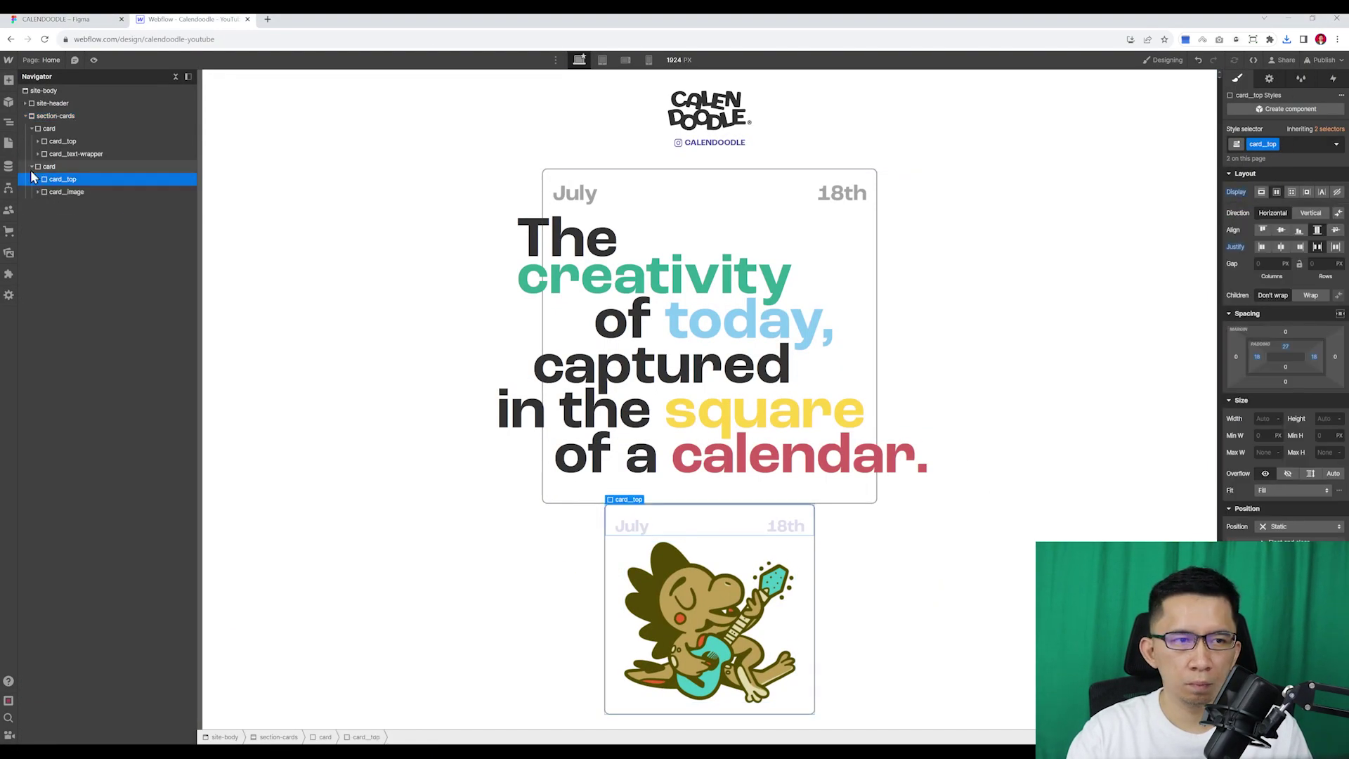
click(56, 120)
key(ctrl+e)
text(div)
key(Return)
key(ctrl+Return)
text(section-cards-)
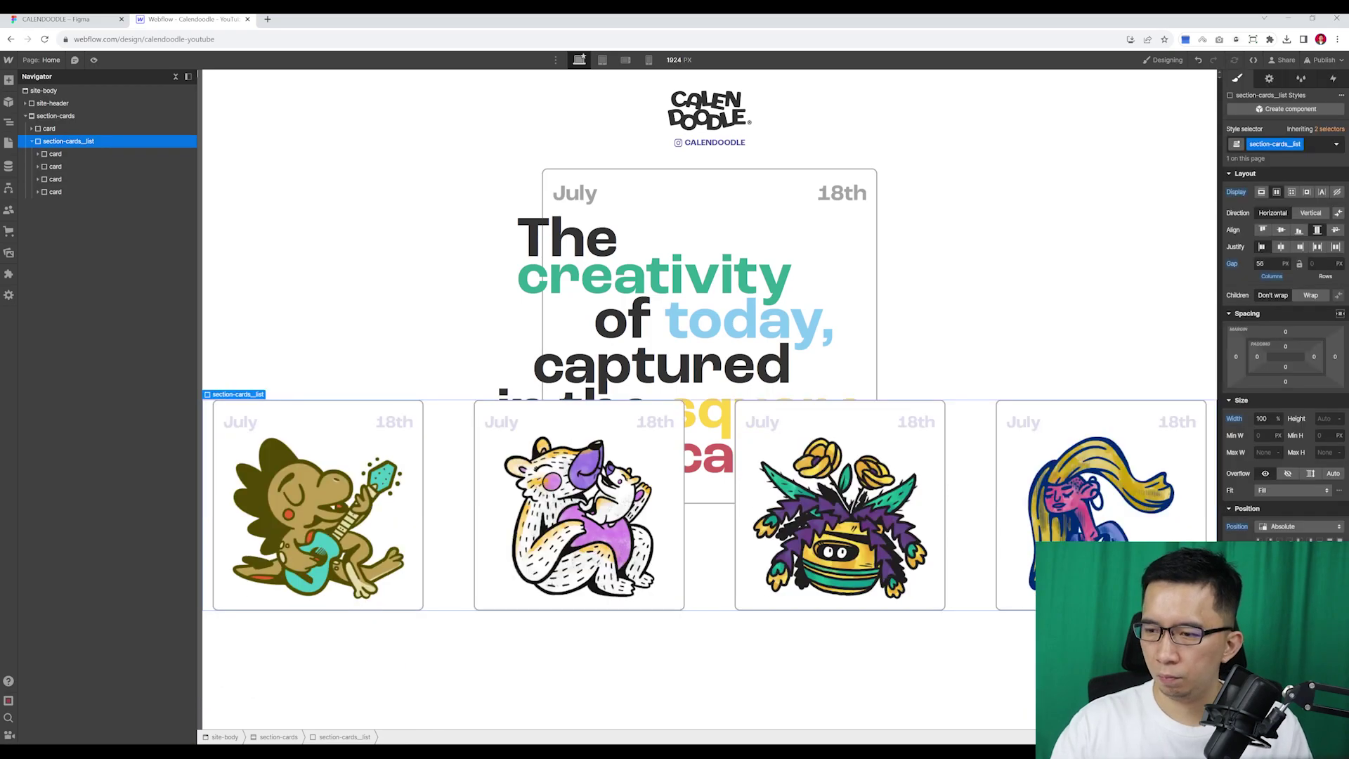
- Select section-cards, then the section-cards_list wrapper, to adjust its positioning
click(1300, 423)
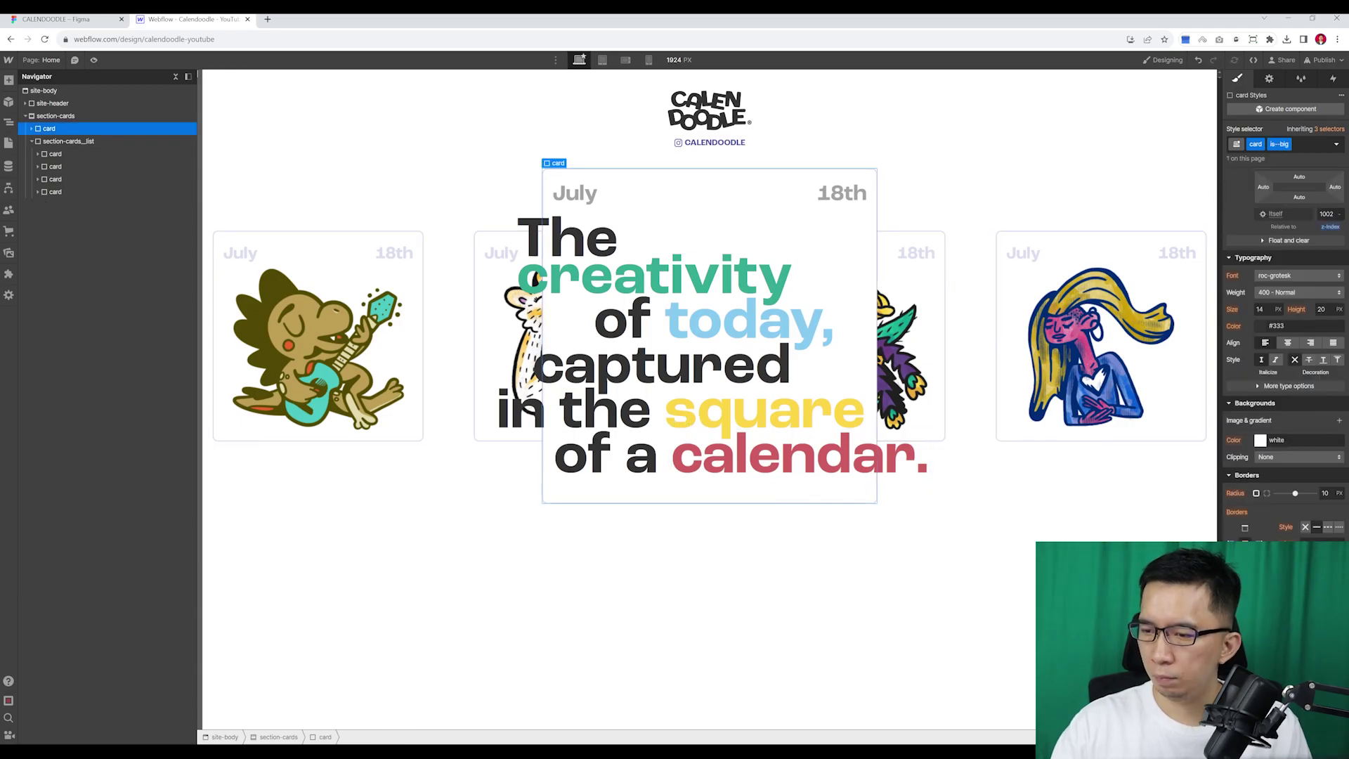
click(97, 141)
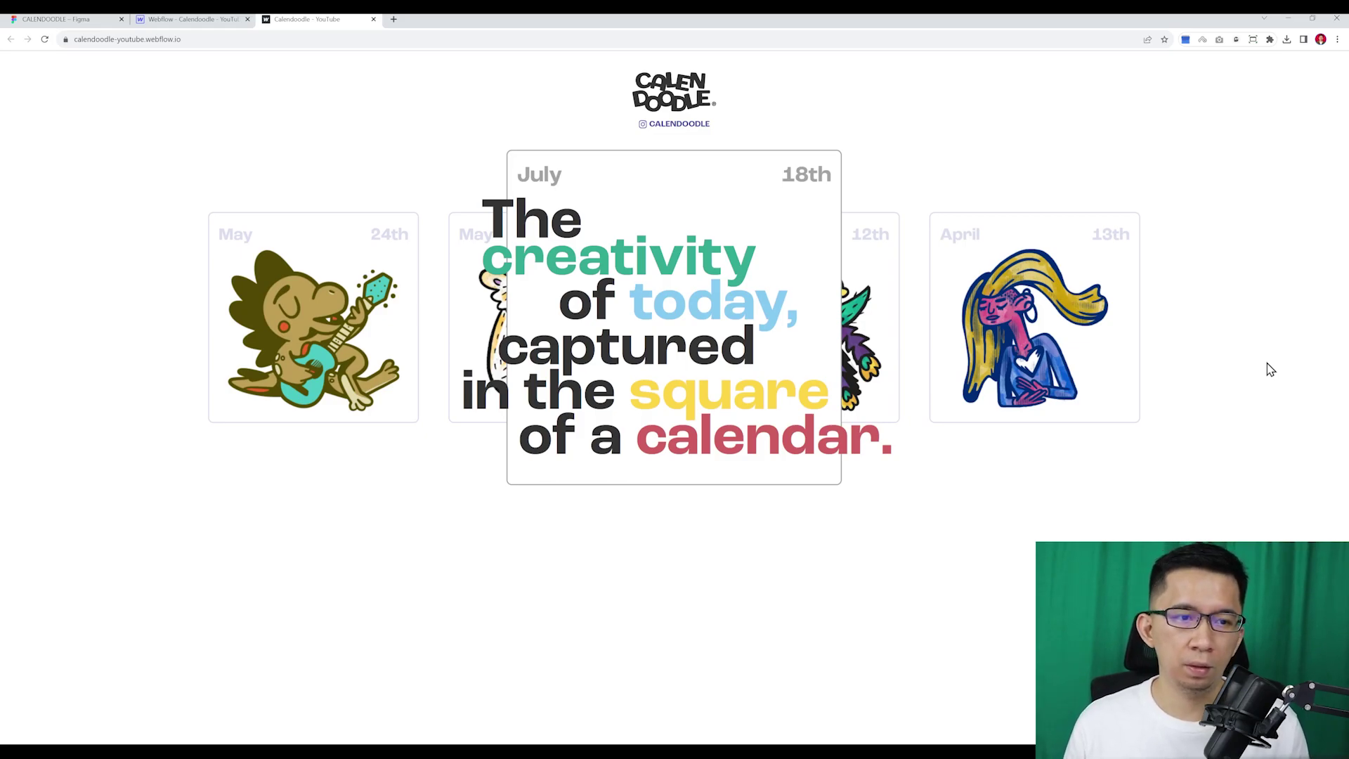
- Return to the Webflow design, then open splidejs.com in a new tab and browse it
click(153, 18)
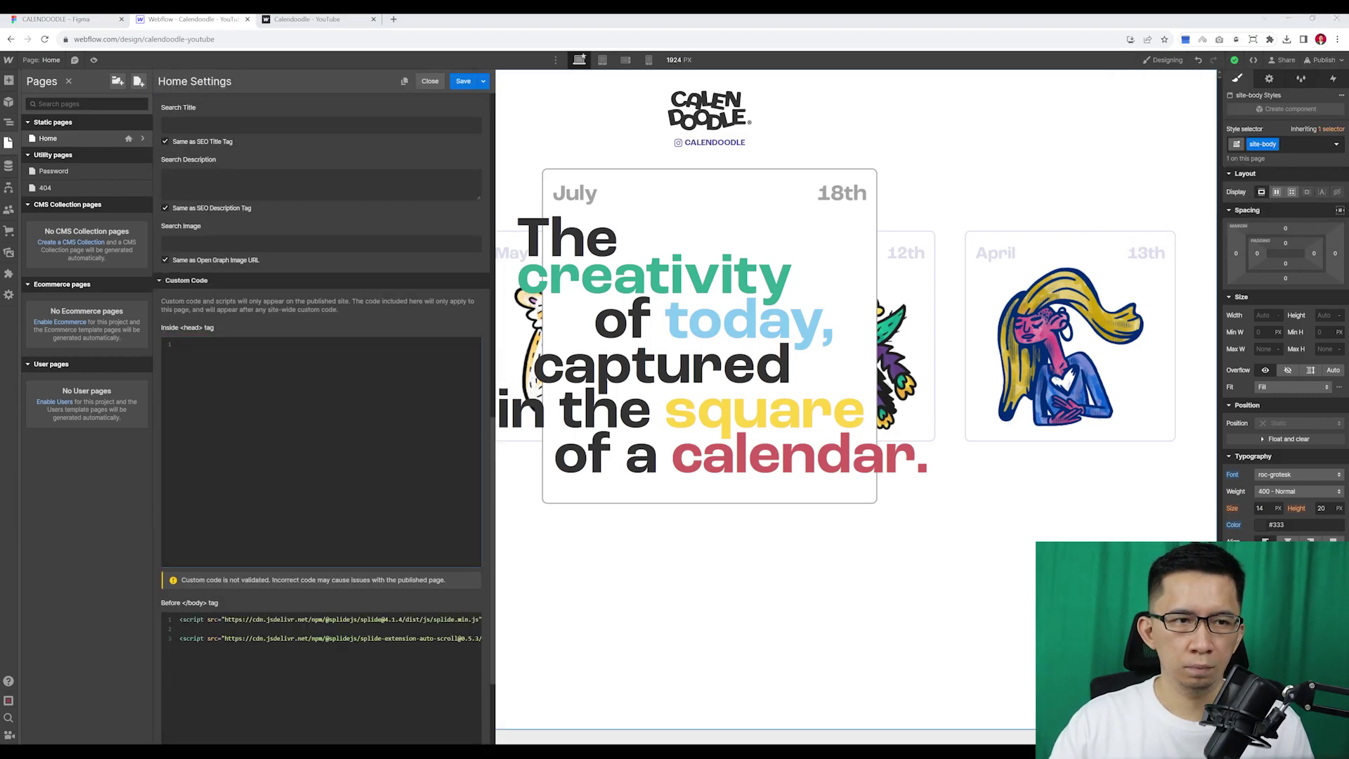
click(393, 19)
text(splidejs.com)
key(Return)
scroll(715, 274, down, 10)
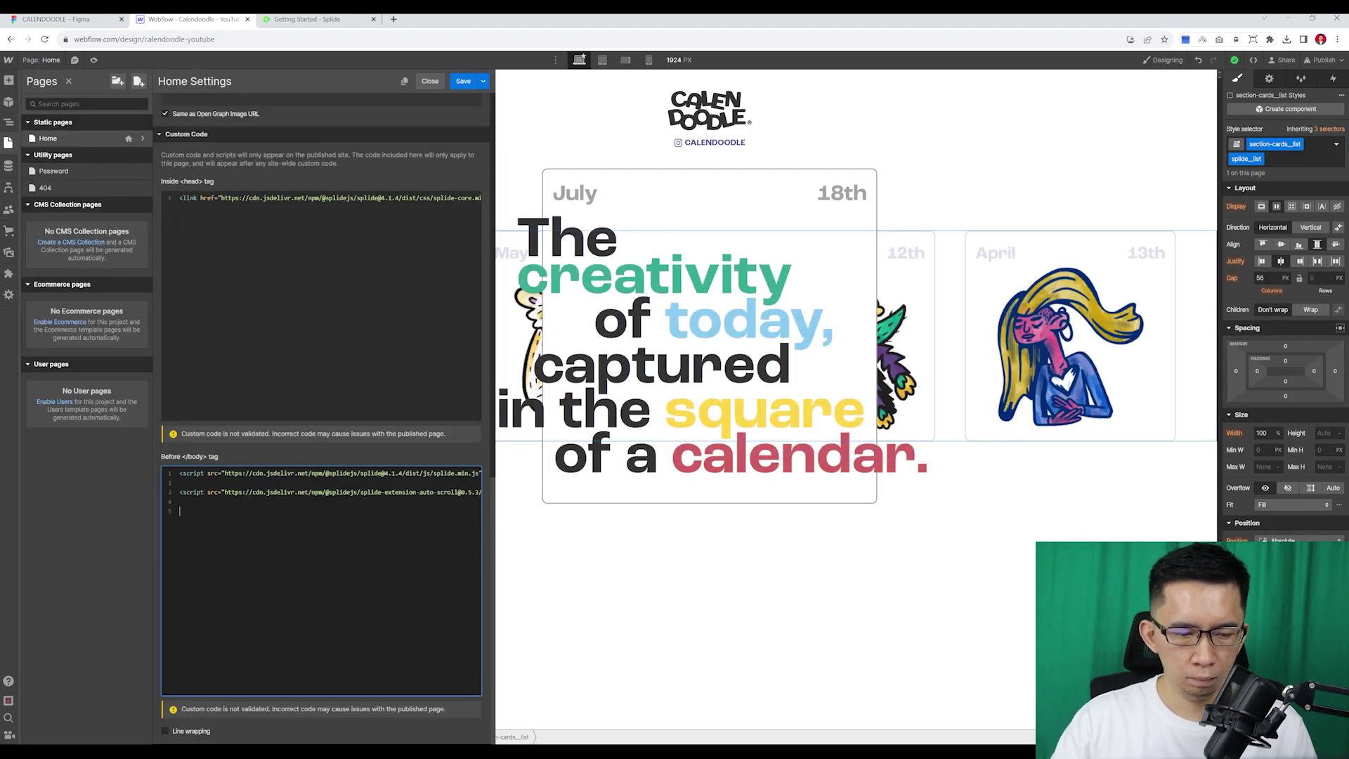
scroll(207, 643, up, 10)
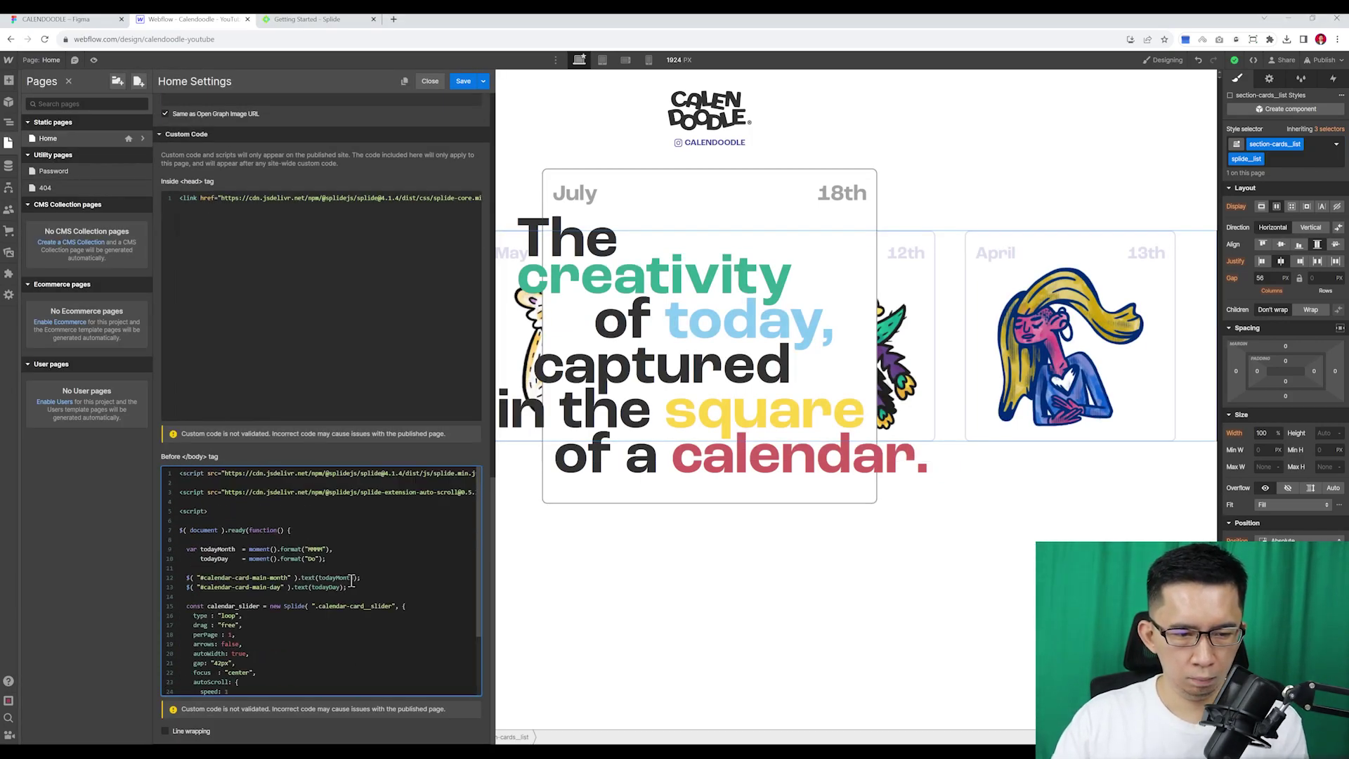
- Inspect the live page's slider track and cards list elements in developer tools
double_click(332, 548)
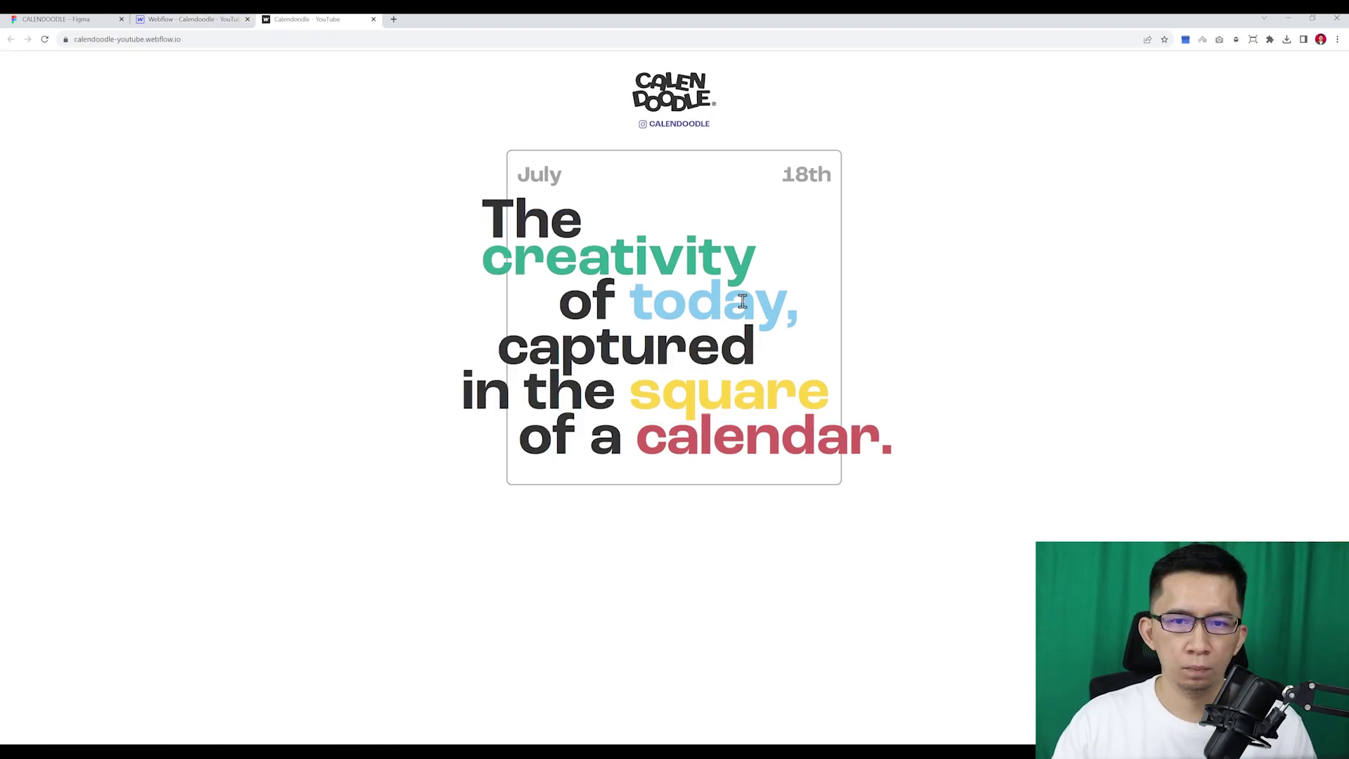
key(ctrl+shift+i)
click(841, 260)
click(847, 289)
- Remove the splide_list combo class from the list and select the card slider
key(ctrl+Page_Up)
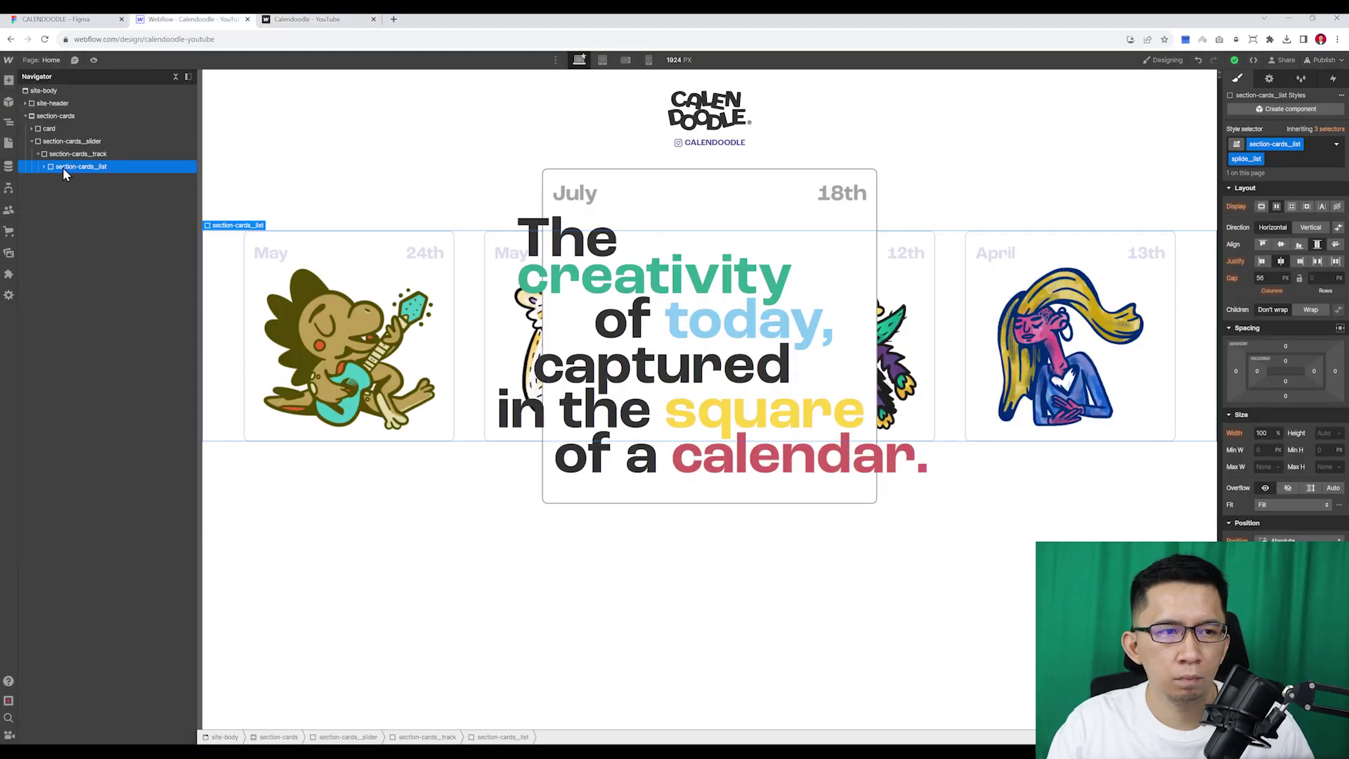
click(1275, 144)
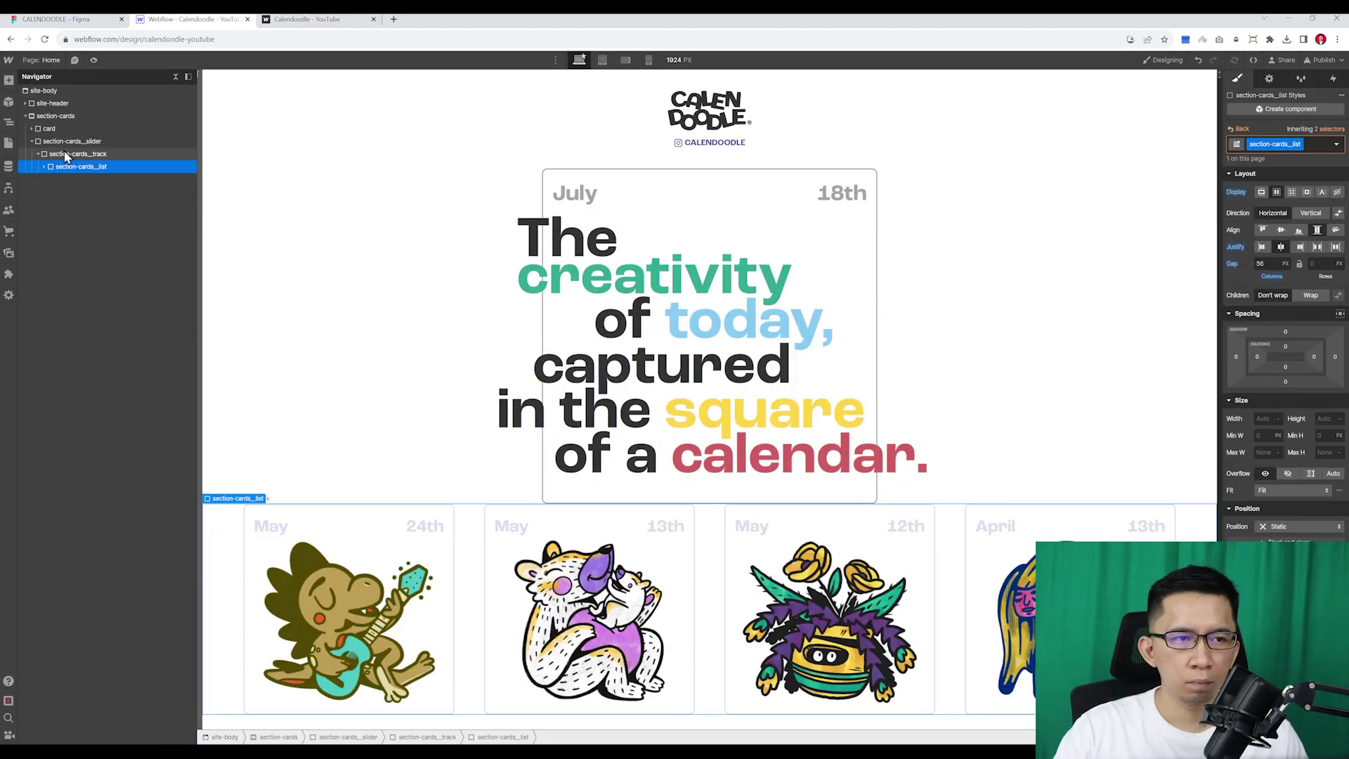
click(70, 141)
scroll(1285, 386, down, 5)
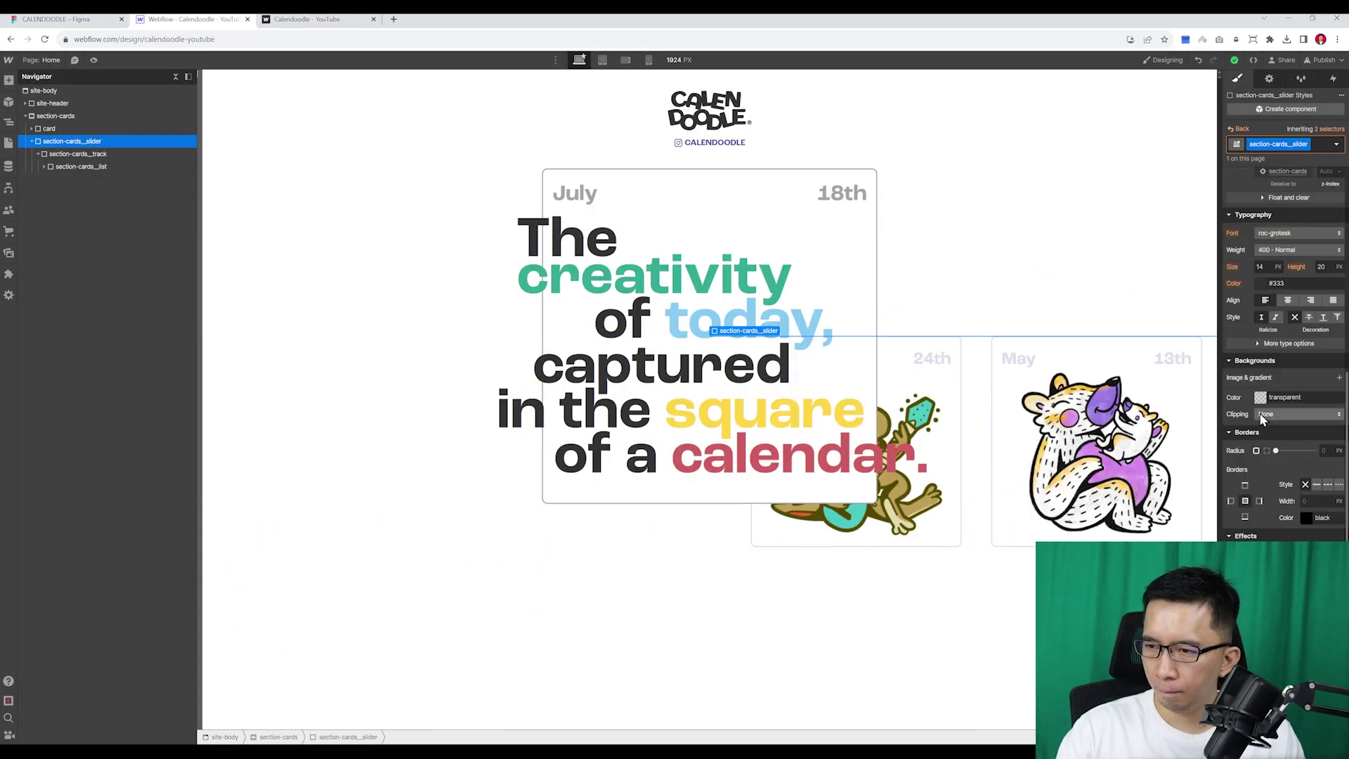
- Inspect the live site, then republish it to the staging domain
click(307, 19)
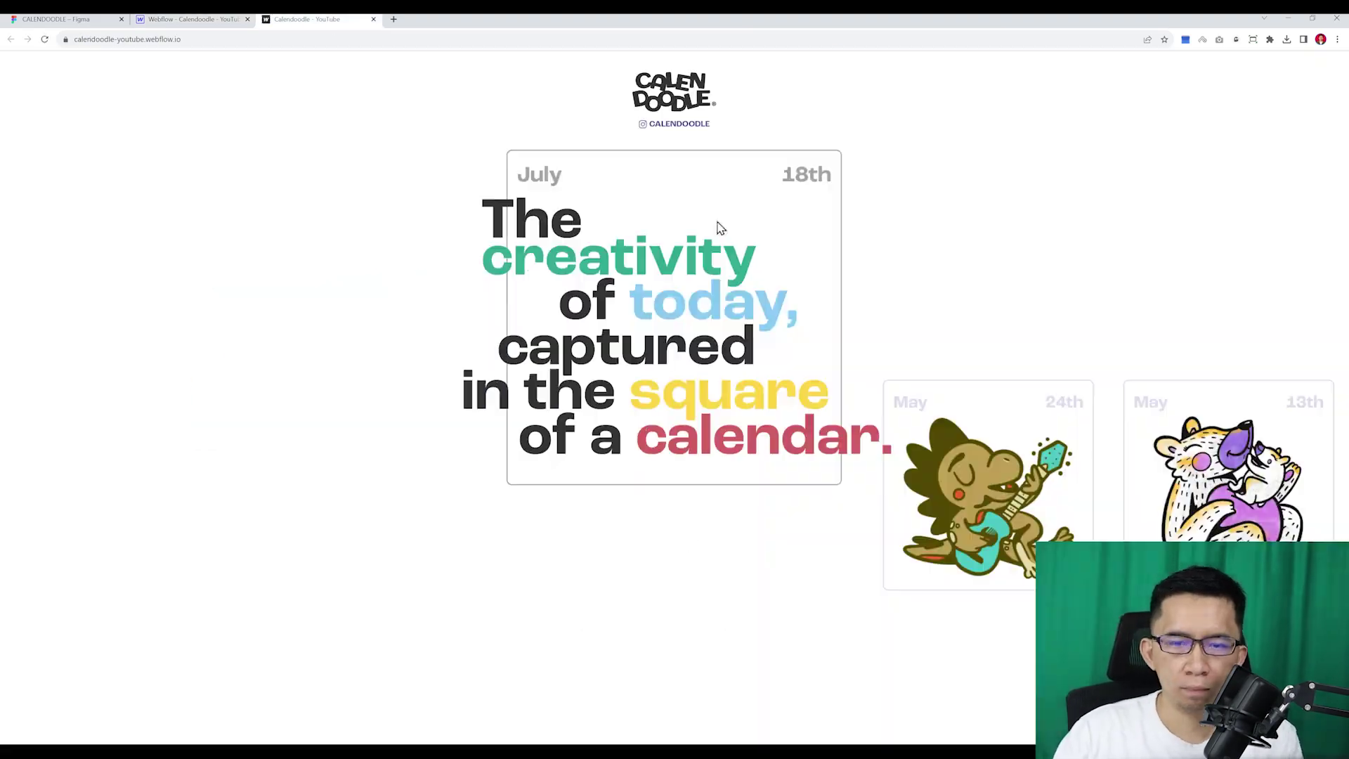
key(ctrl+shift+i)
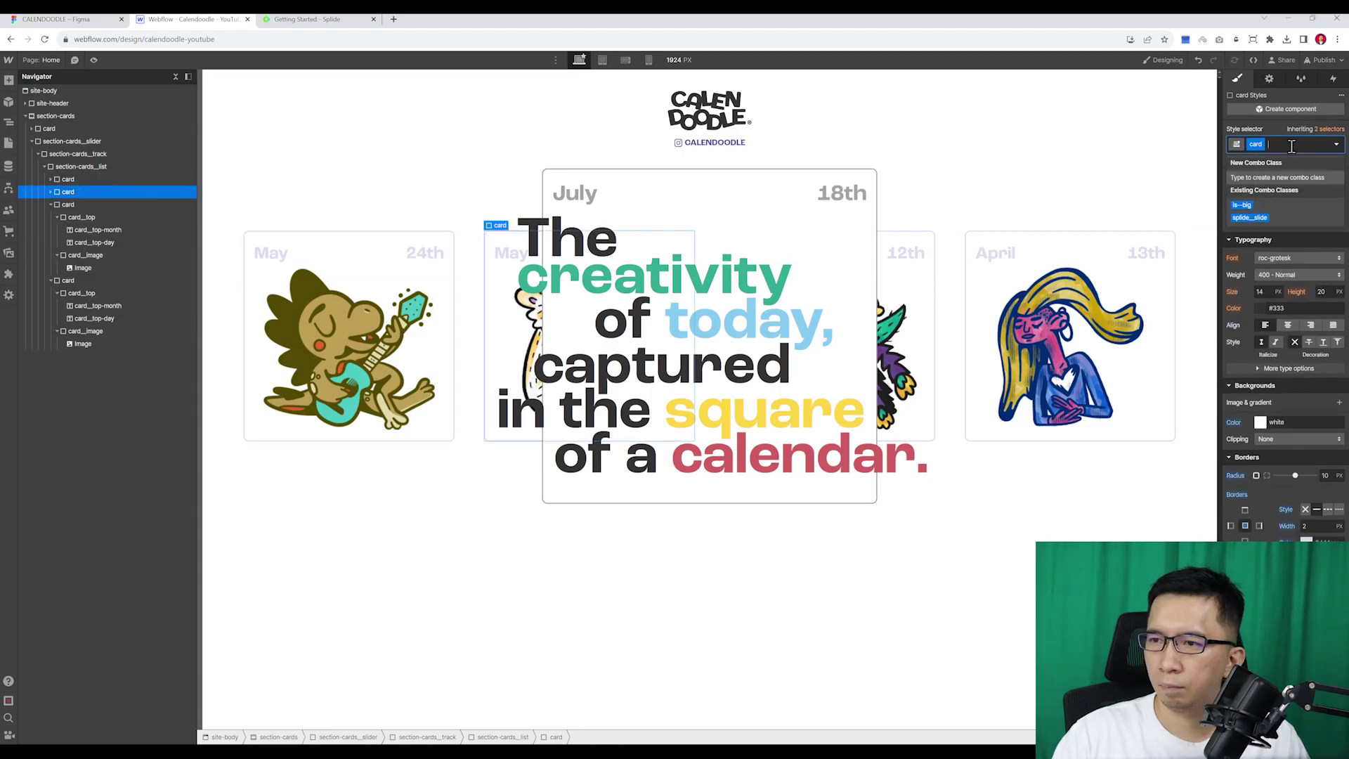
key(ctrl+shift+p)
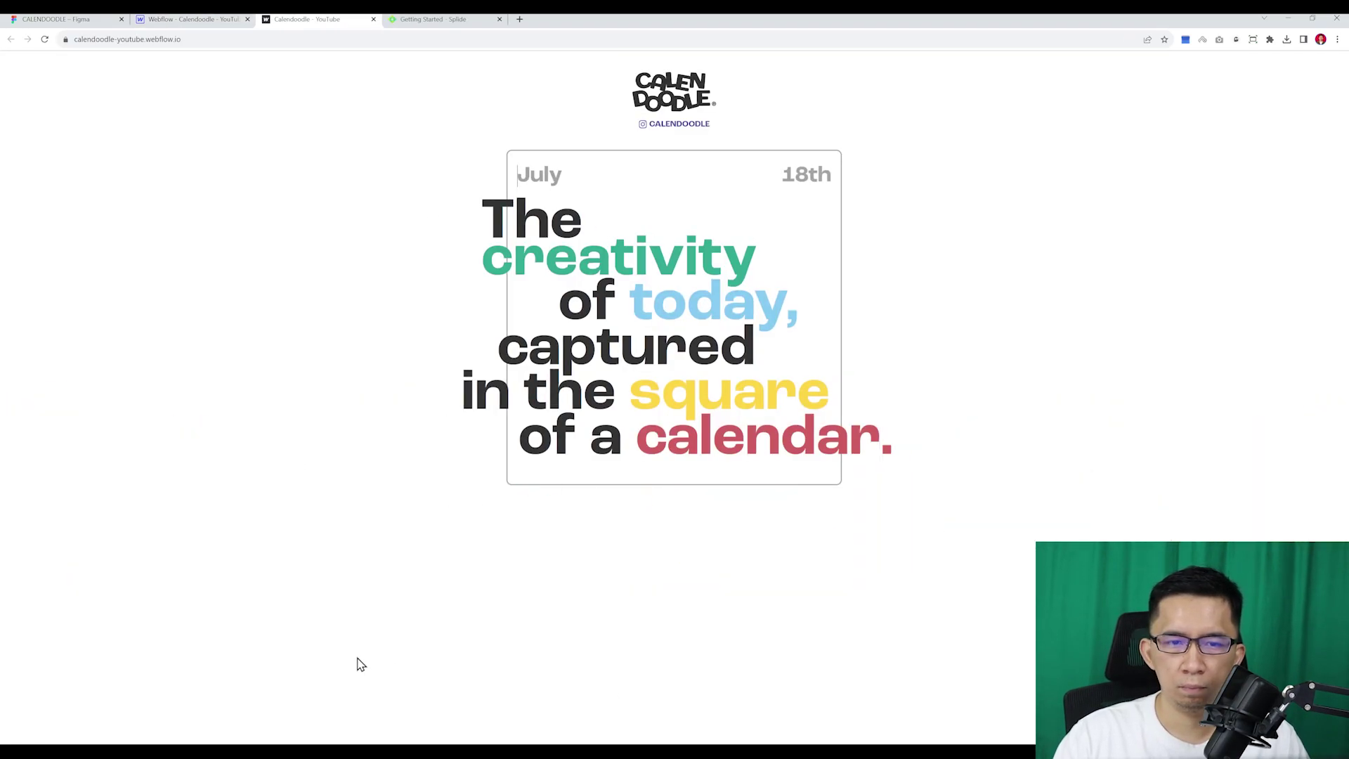
key(ctrl+shift+i)
key(ctrl+w)
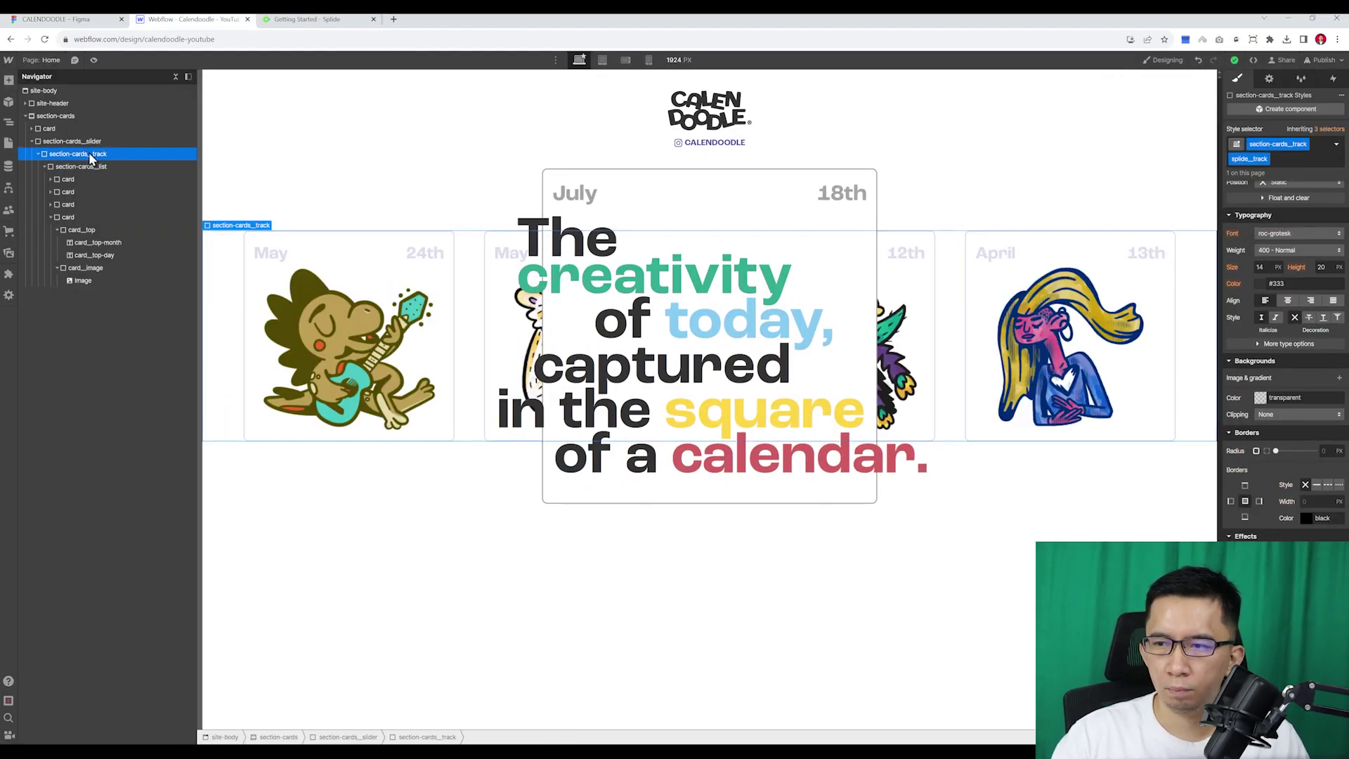
key(ctrl+shift+p)
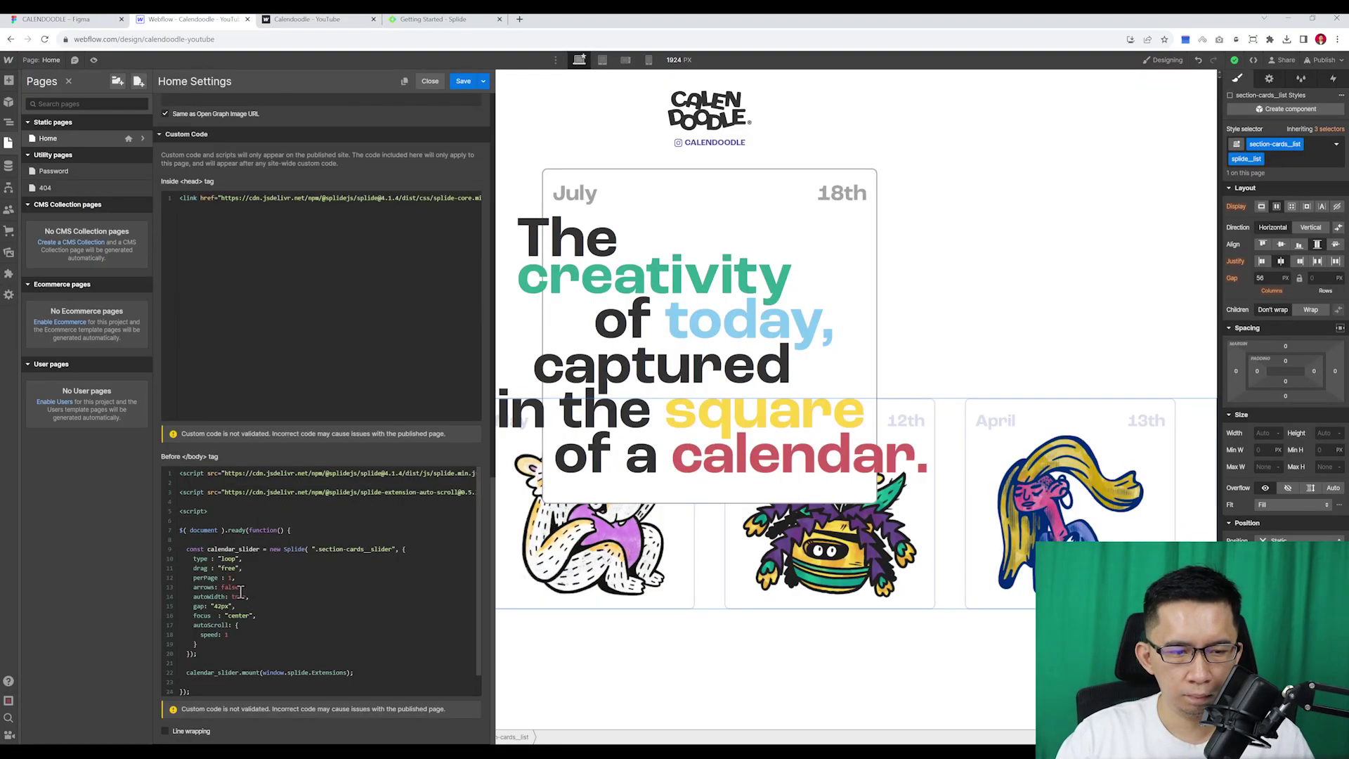
- In DevTools, disable the card slider's visibility: hidden rule to reveal the cards
scroll(336, 585, down, 1)
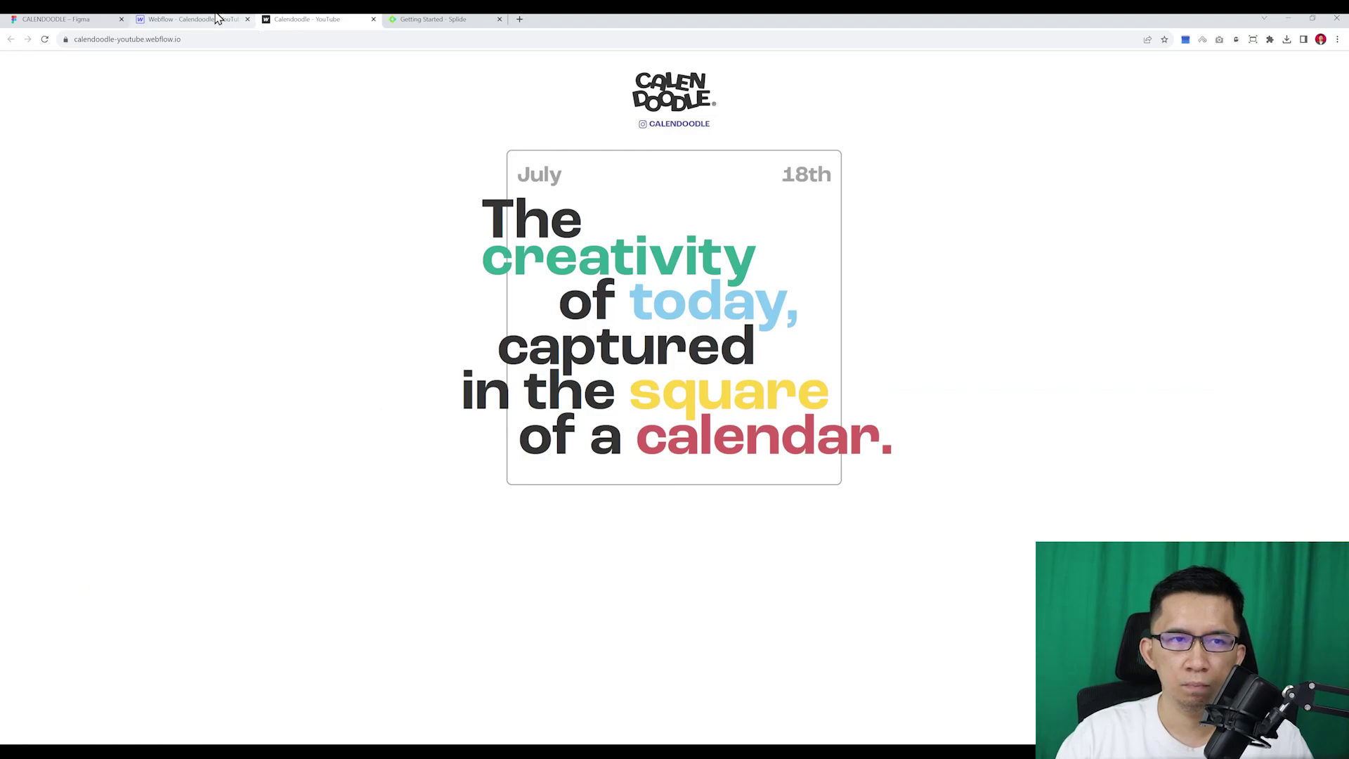
click(217, 18)
scroll(336, 583, down, 1)
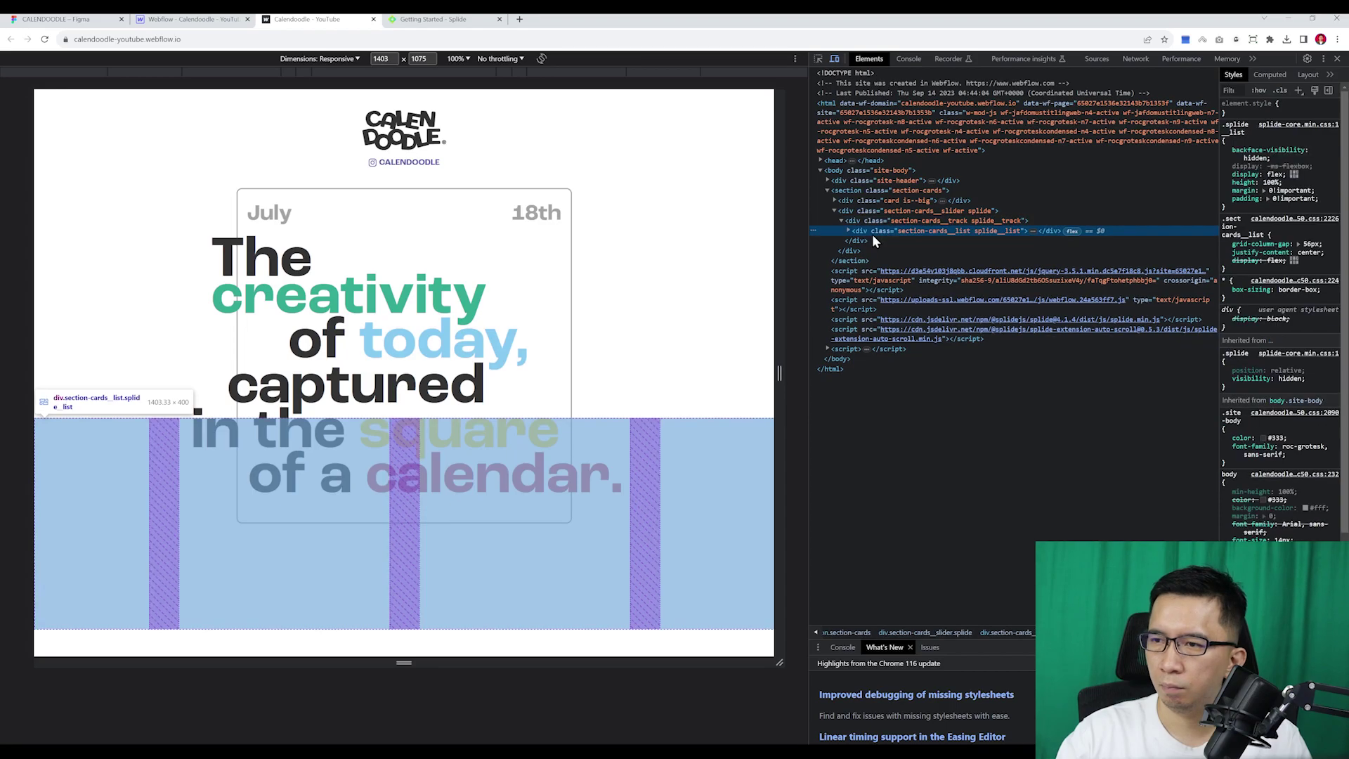
click(849, 231)
click(908, 210)
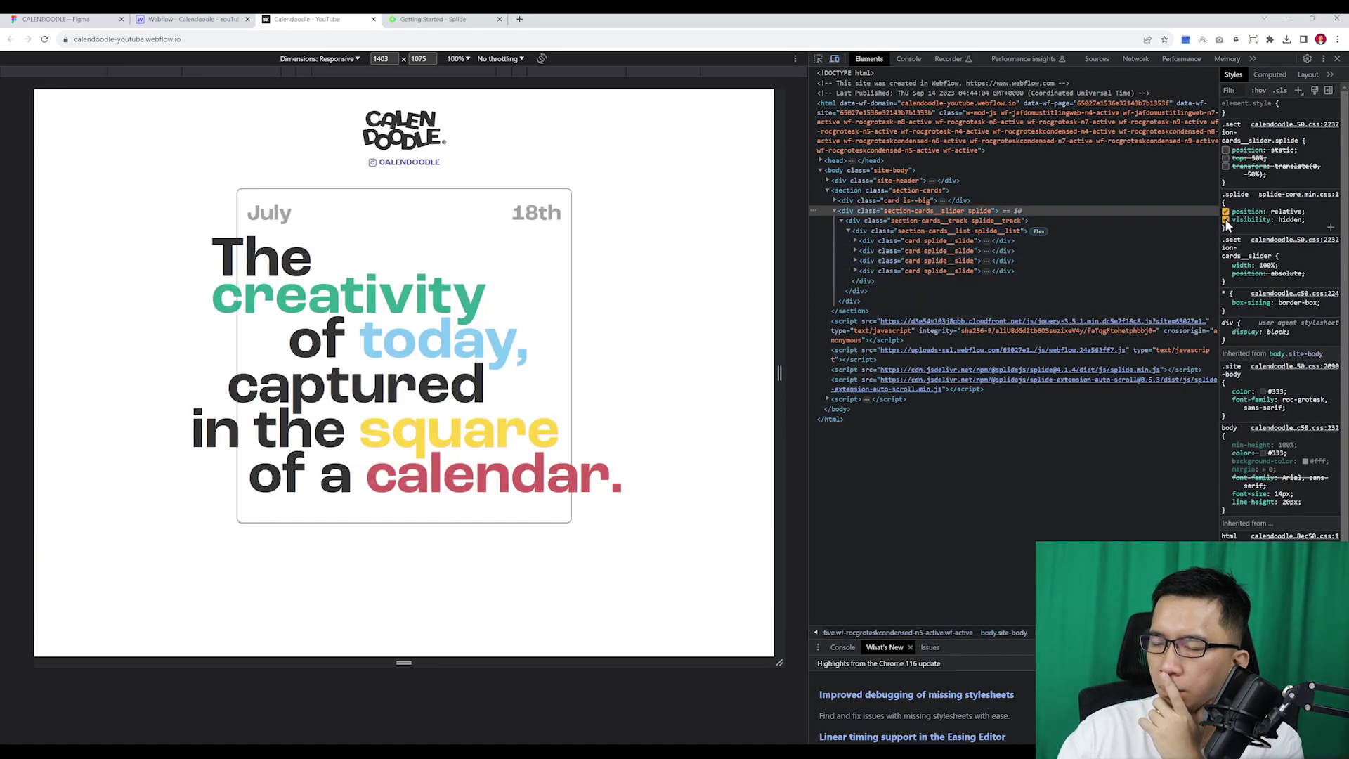
click(1226, 156)
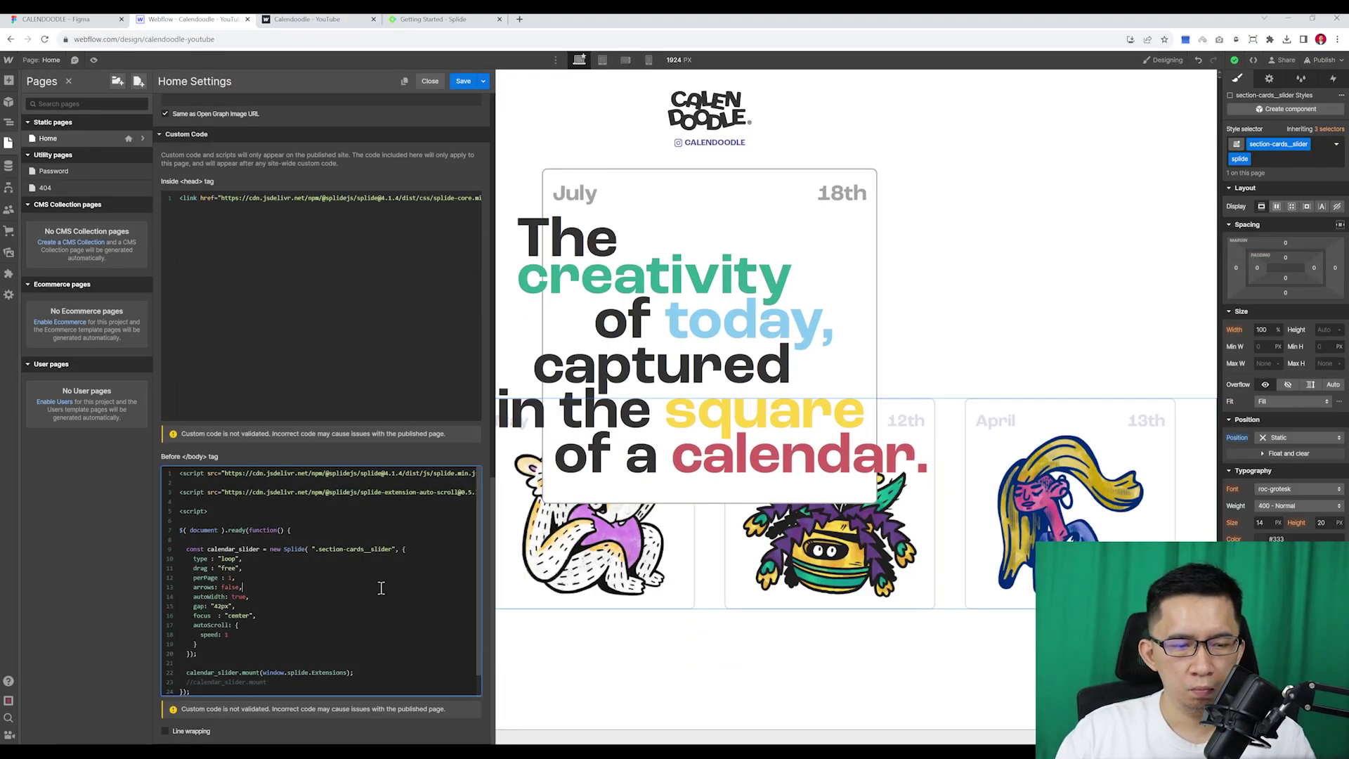
- Review the Splide slide padding and multiple slides examples, save the custom code, and recheck the live site
scroll(380, 587, down, 1)
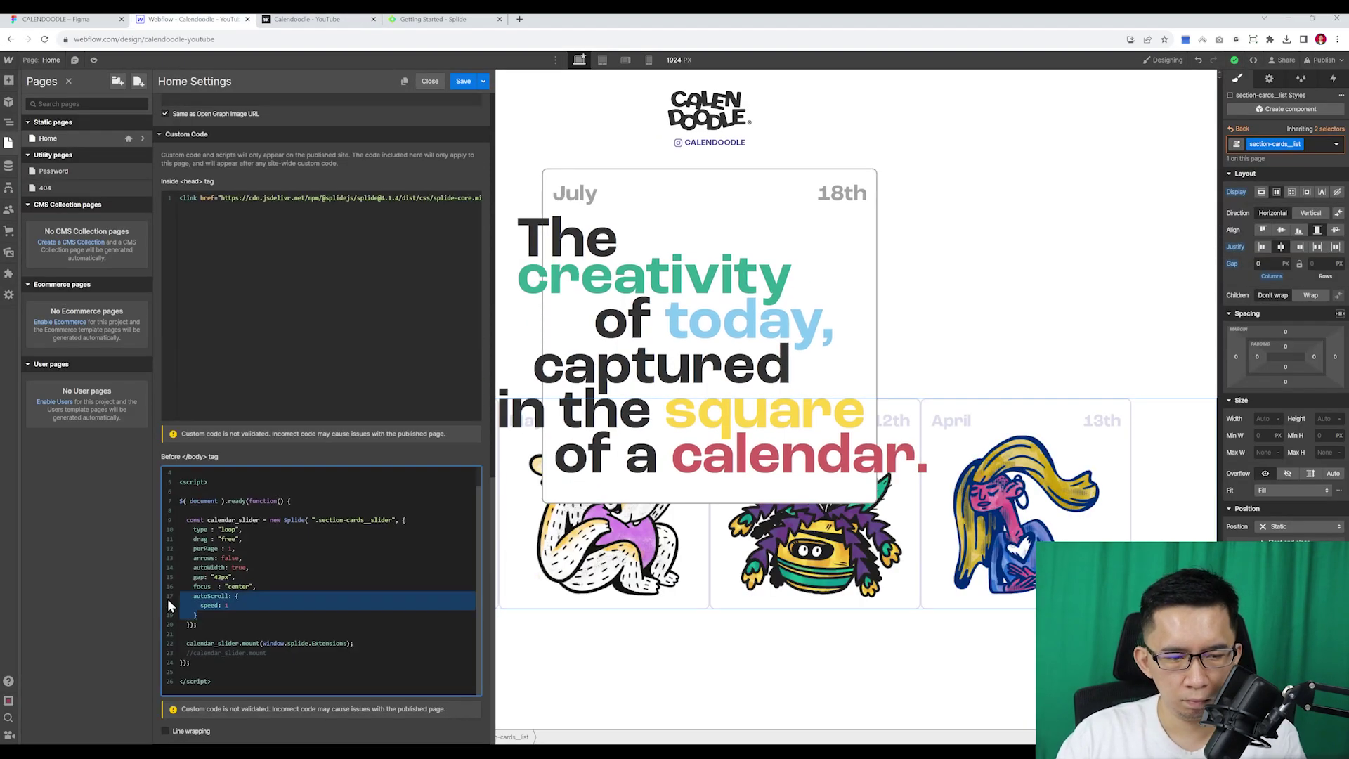
scroll(281, 576, up, 2)
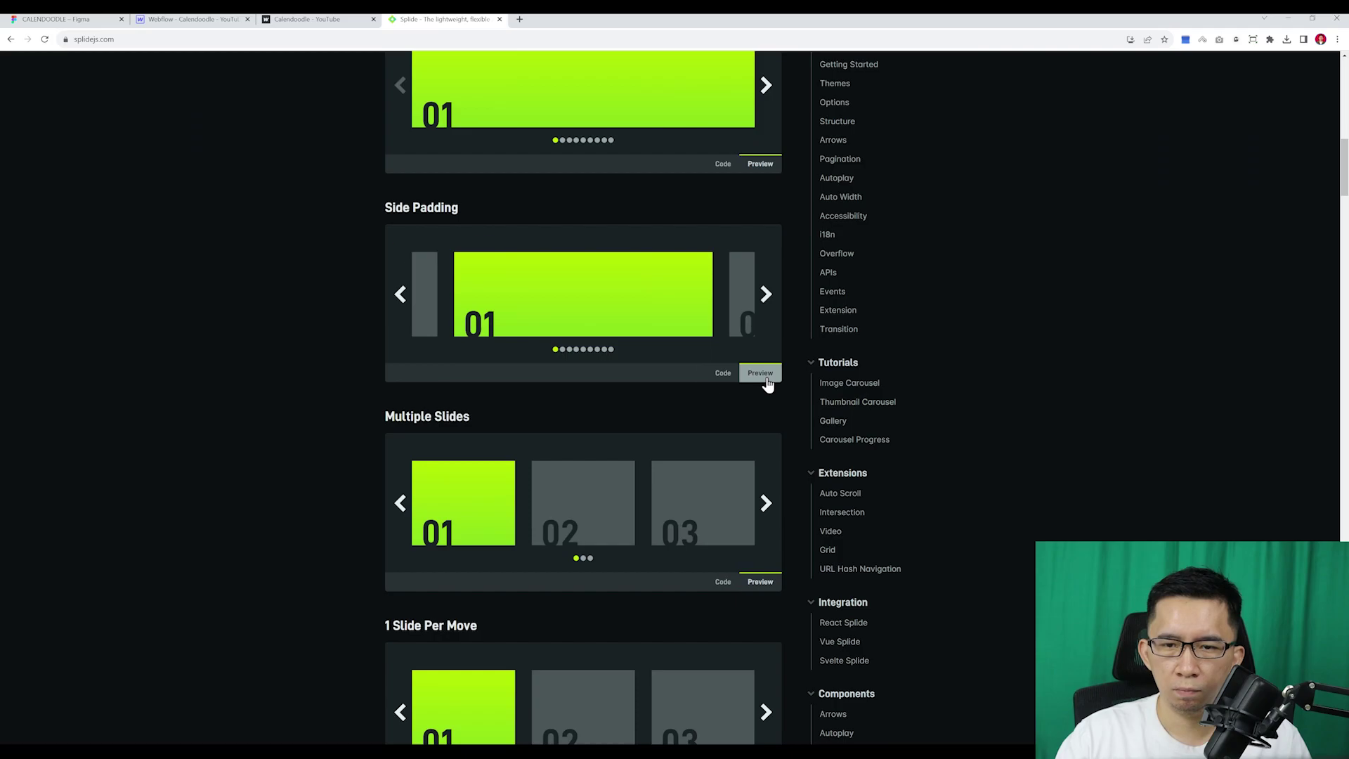
click(723, 370)
scroll(722, 386, down, 2)
click(719, 407)
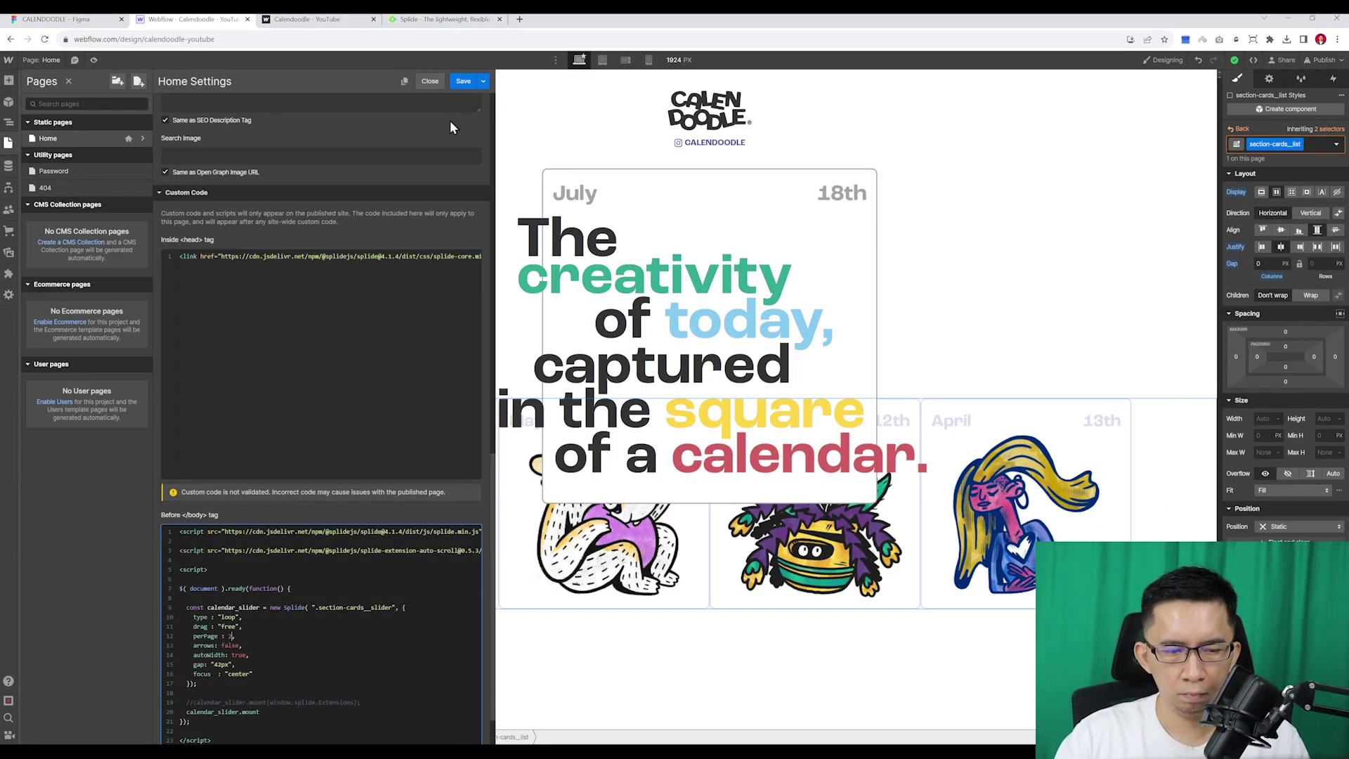
click(463, 81)
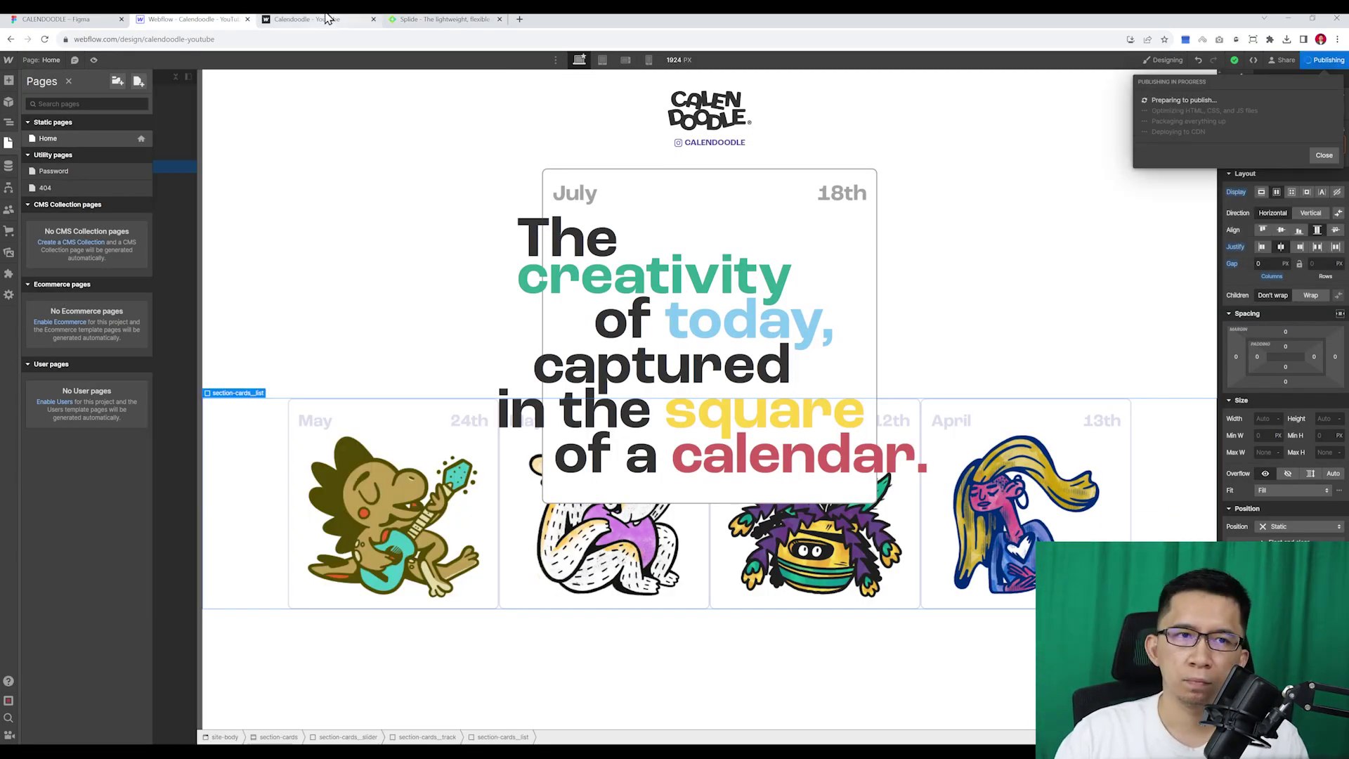
click(307, 19)
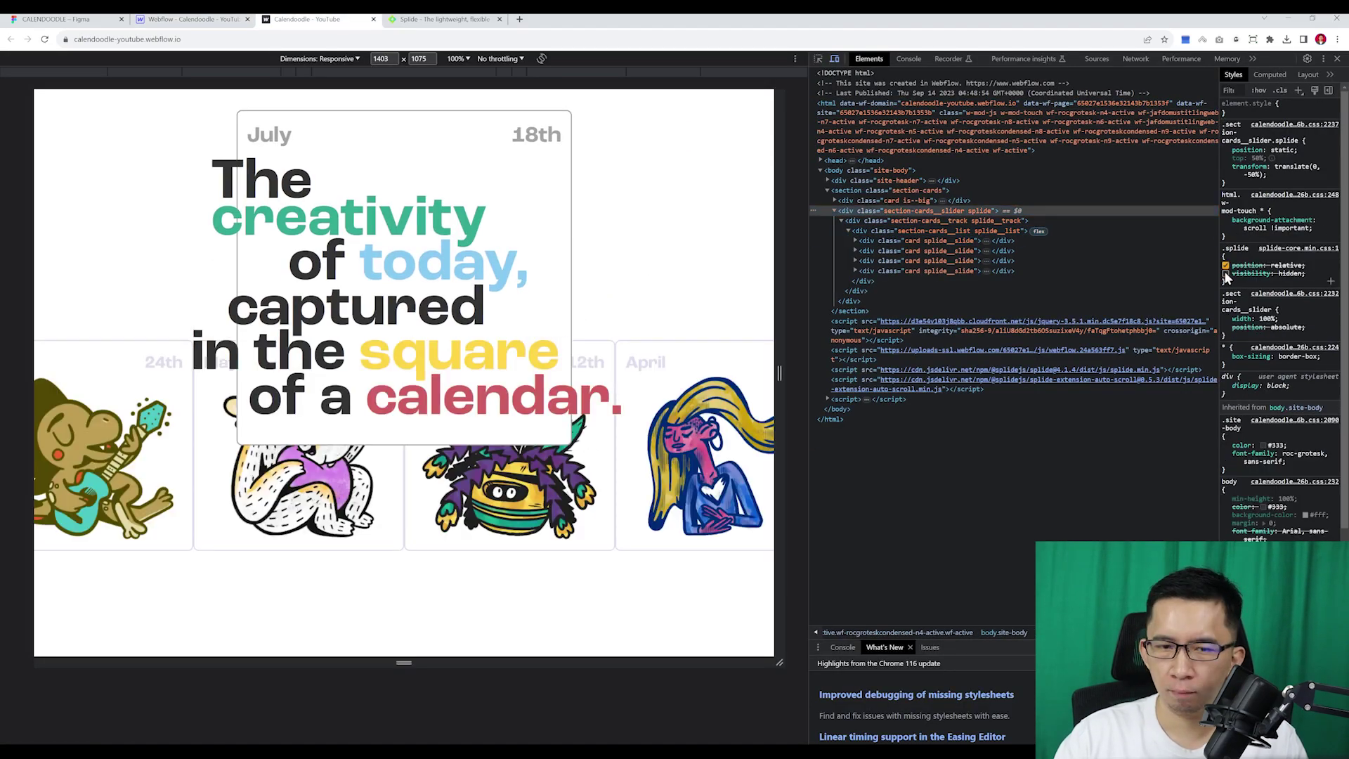
key(ctrl+shift+Tab)
- Save the Home page settings and check the result on the live site
click(472, 500)
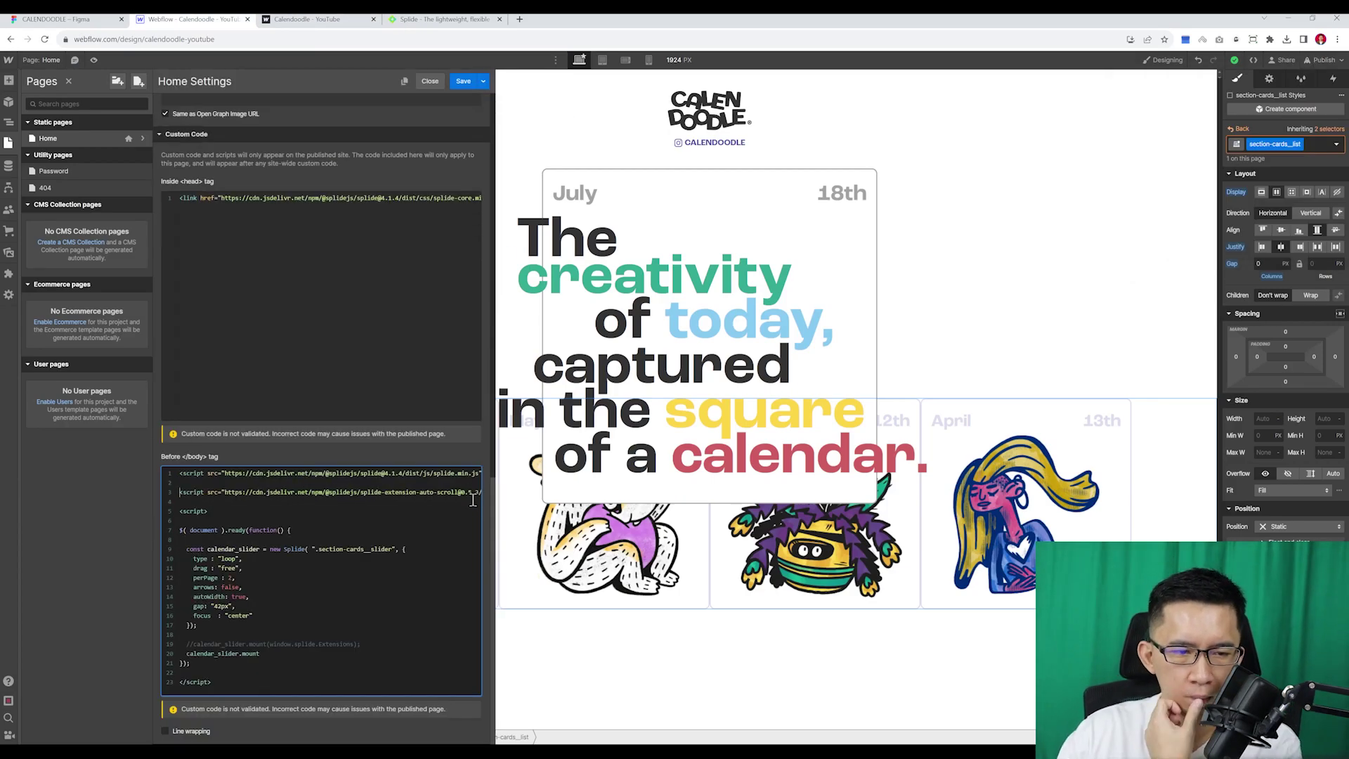
click(463, 81)
click(307, 19)
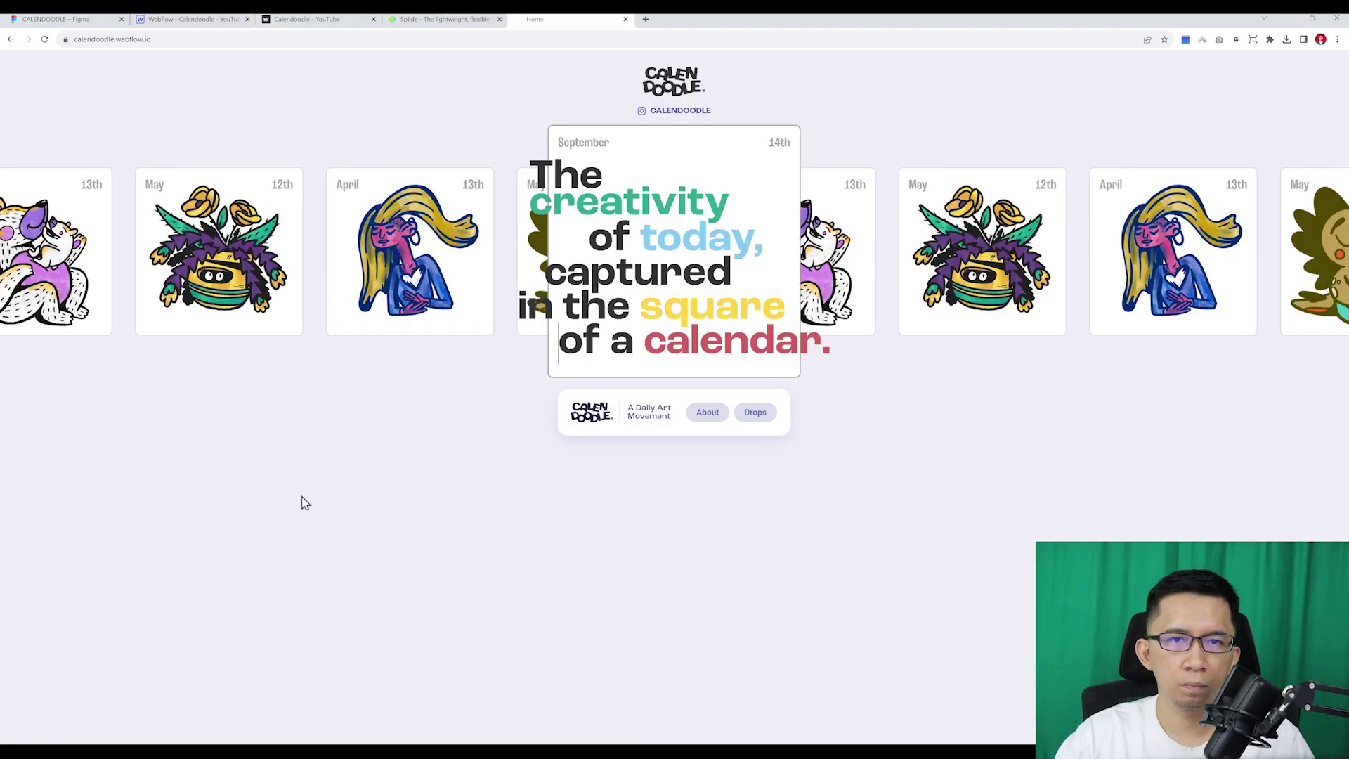
key(ctrl+shift+Tab)
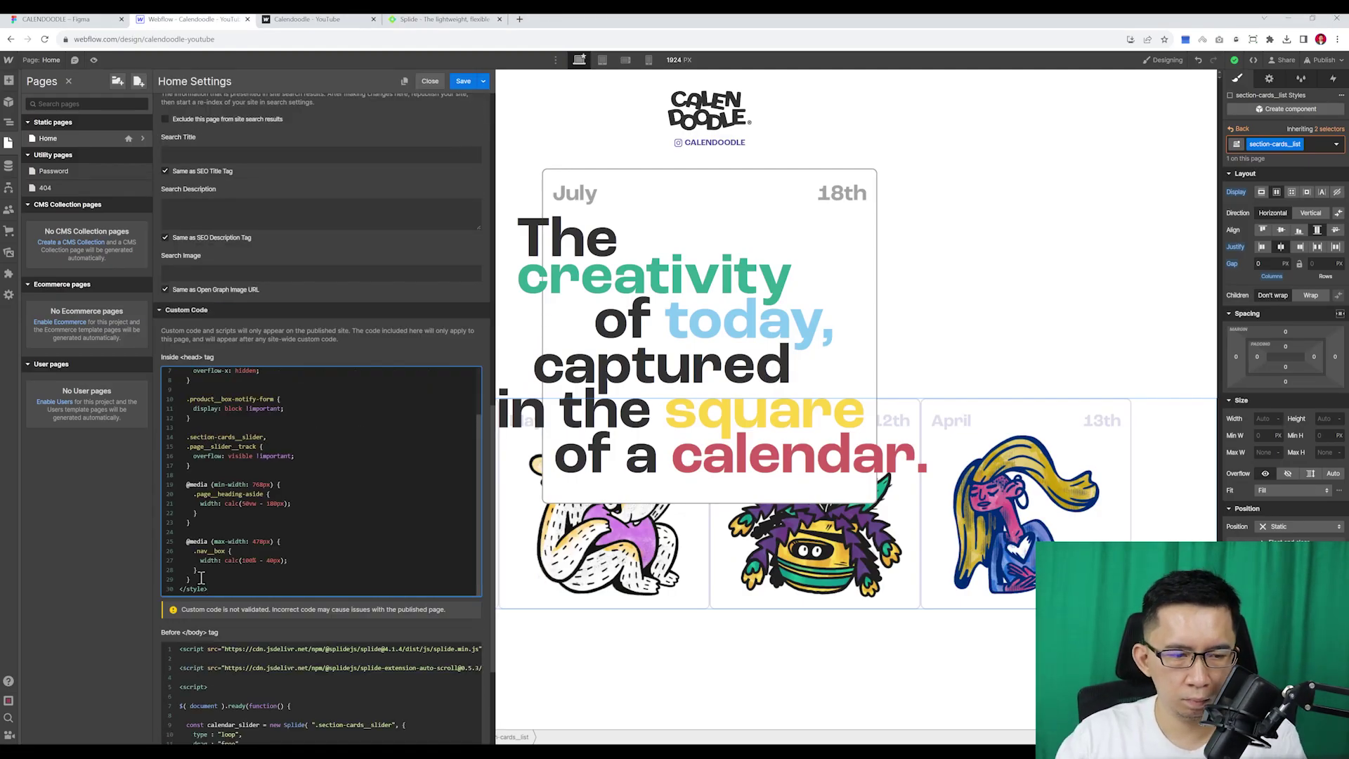
drag(202, 577, 254, 481)
key(BackSpace)
click(463, 81)
key(ctrl+Tab)
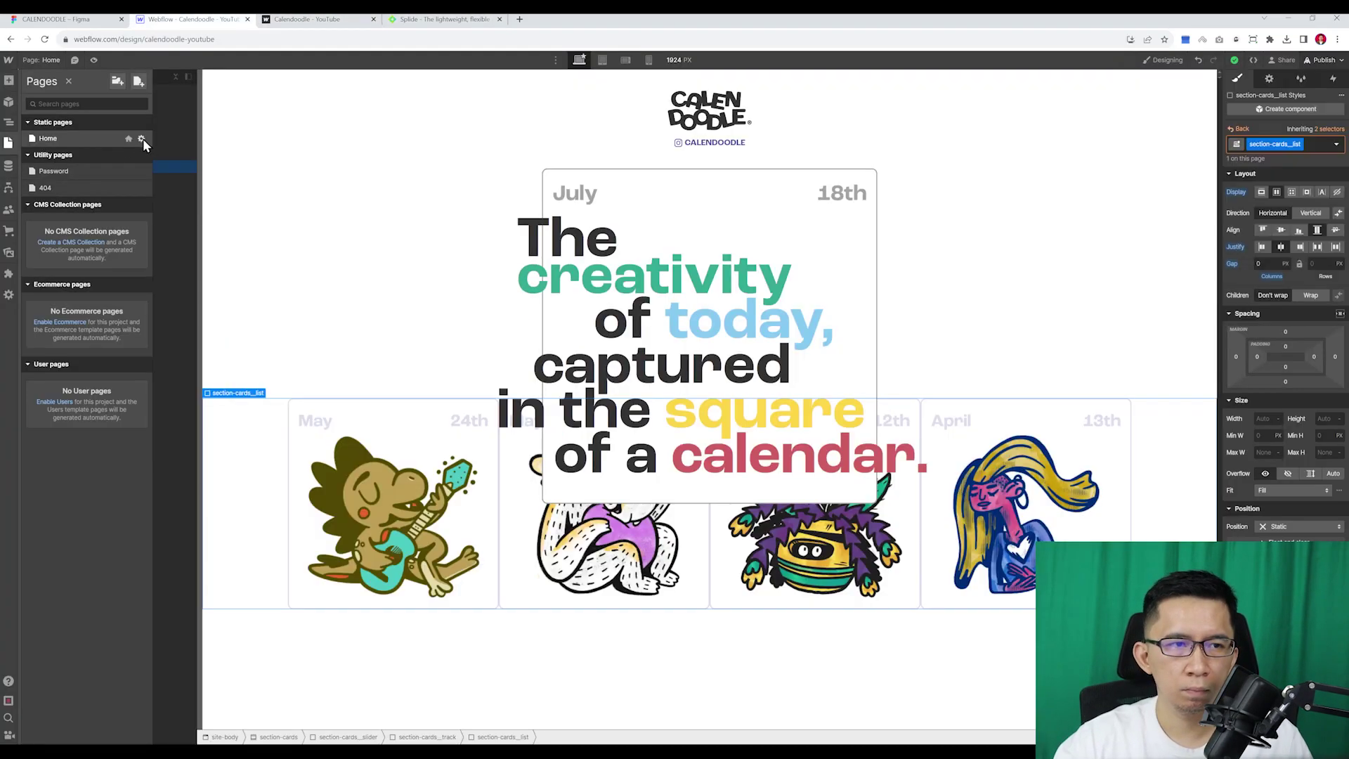
click(141, 139)
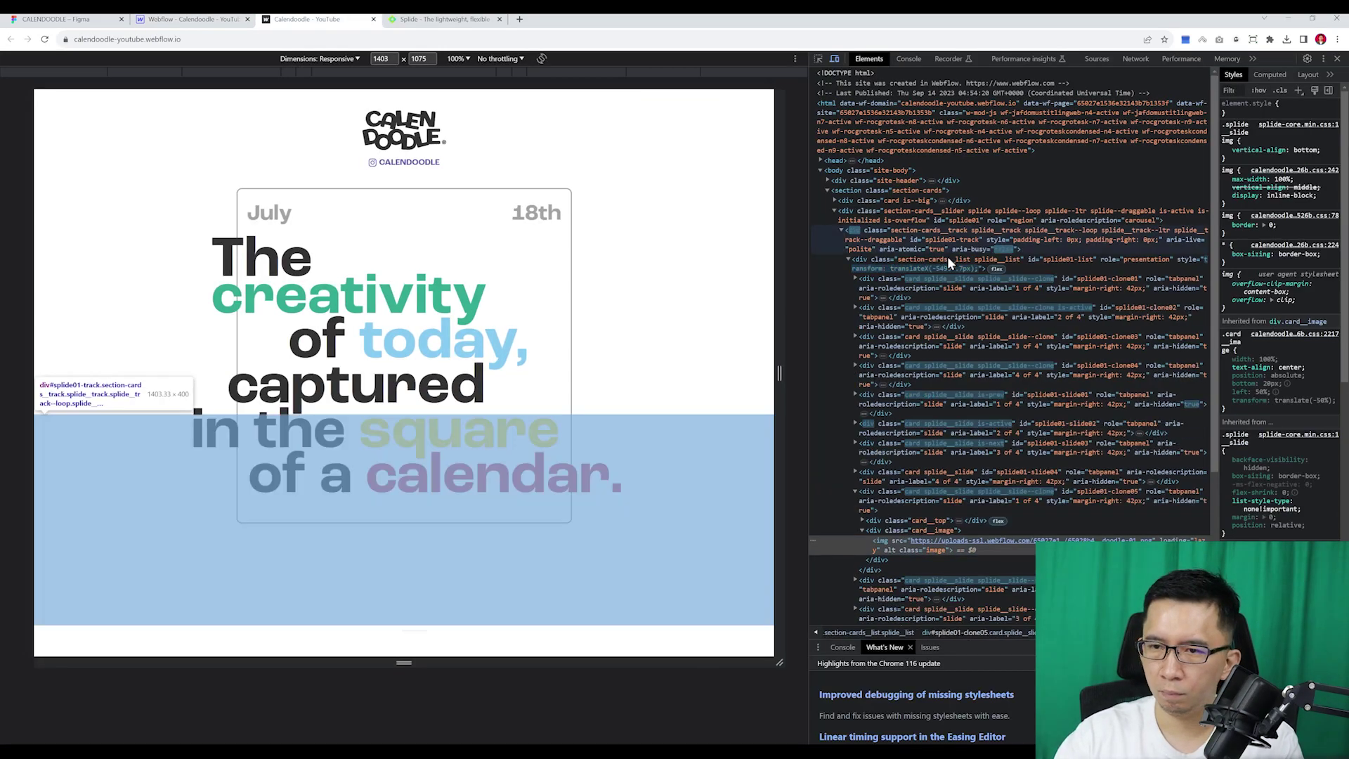
- Inspect a slider element on the live page and save the page settings
click(887, 307)
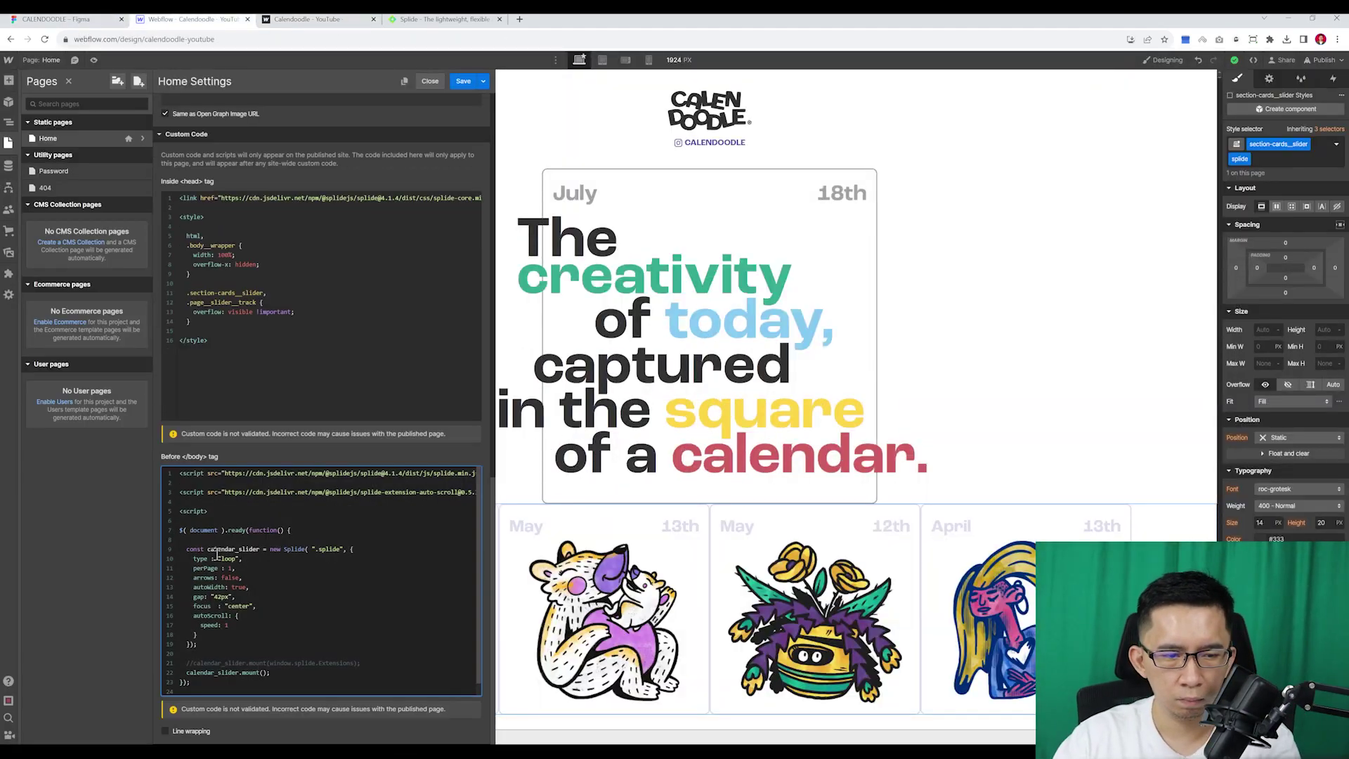
scroll(368, 611, down, 1)
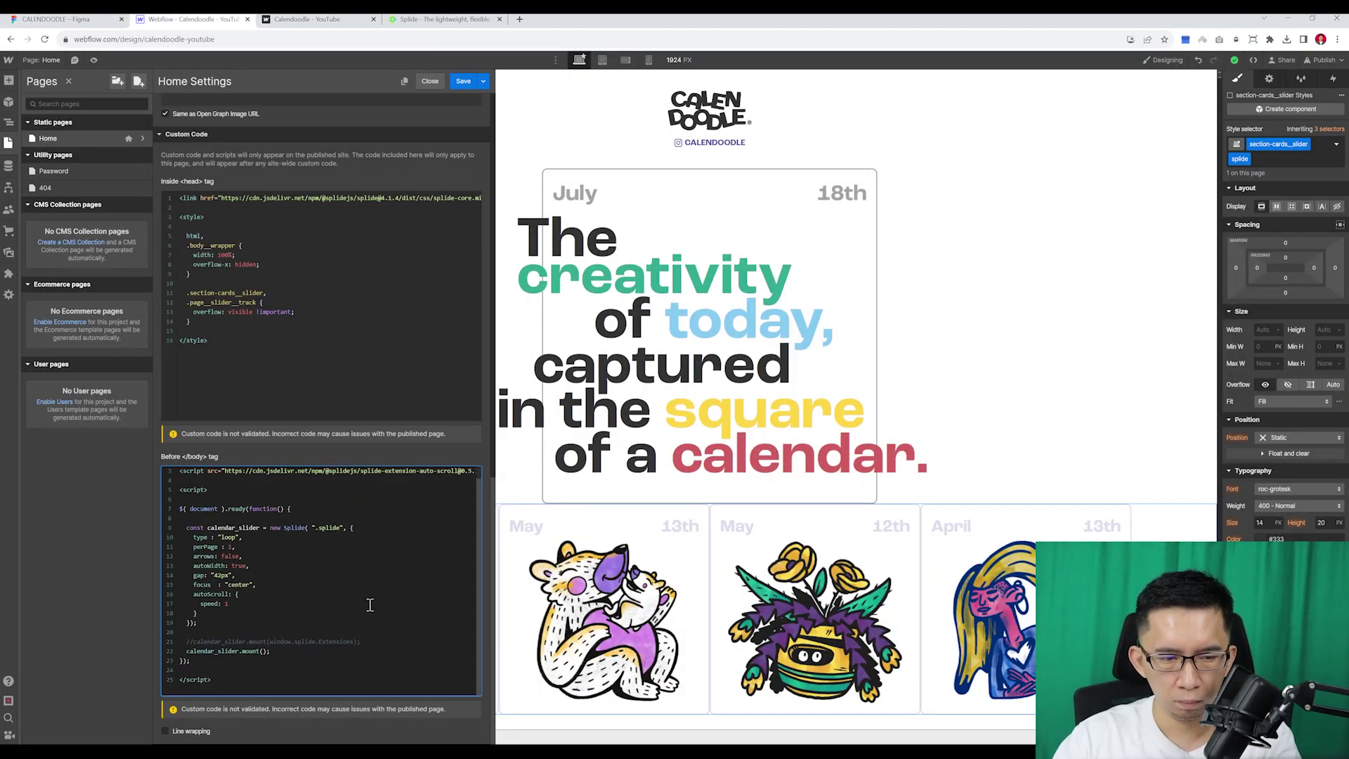
click(462, 81)
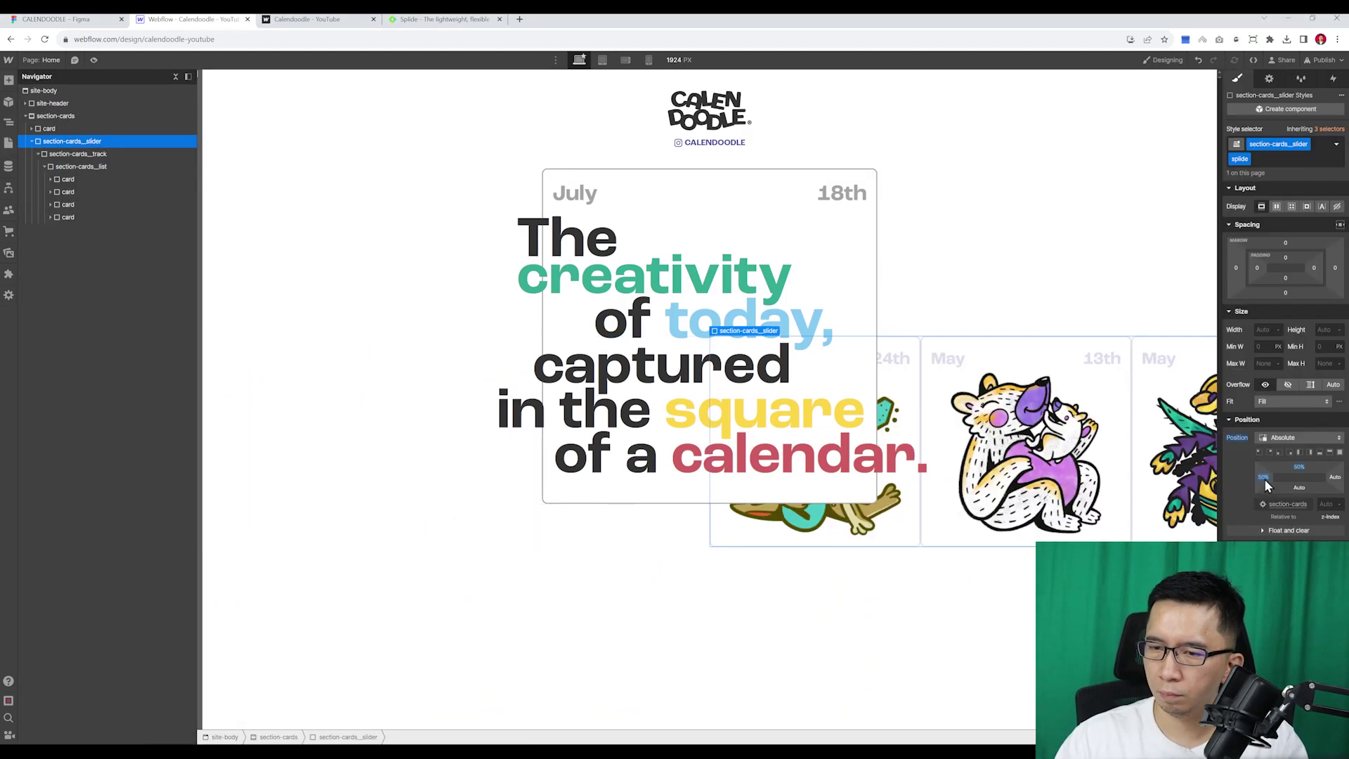
- Reset the slider's left offset and position to static, publish, and close the Splide tab
alt+click(1267, 483)
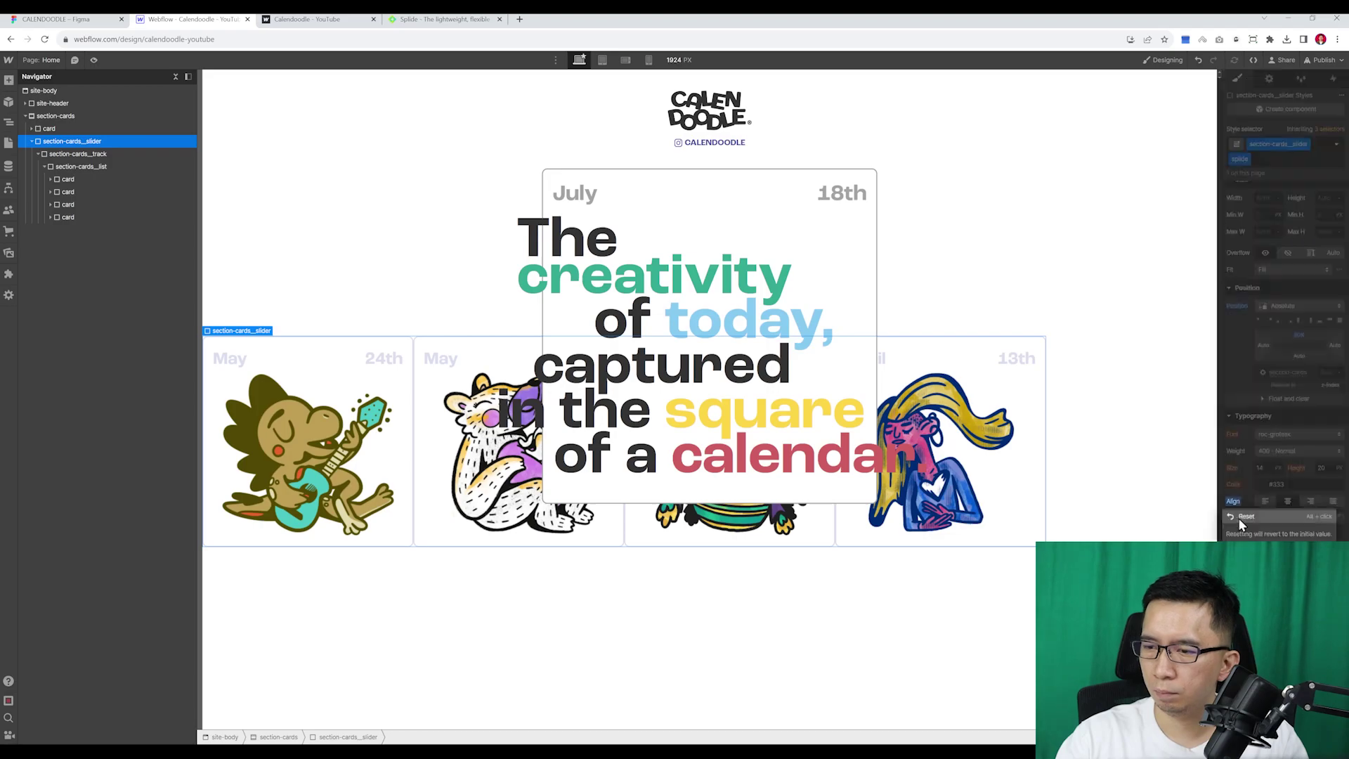
click(1245, 516)
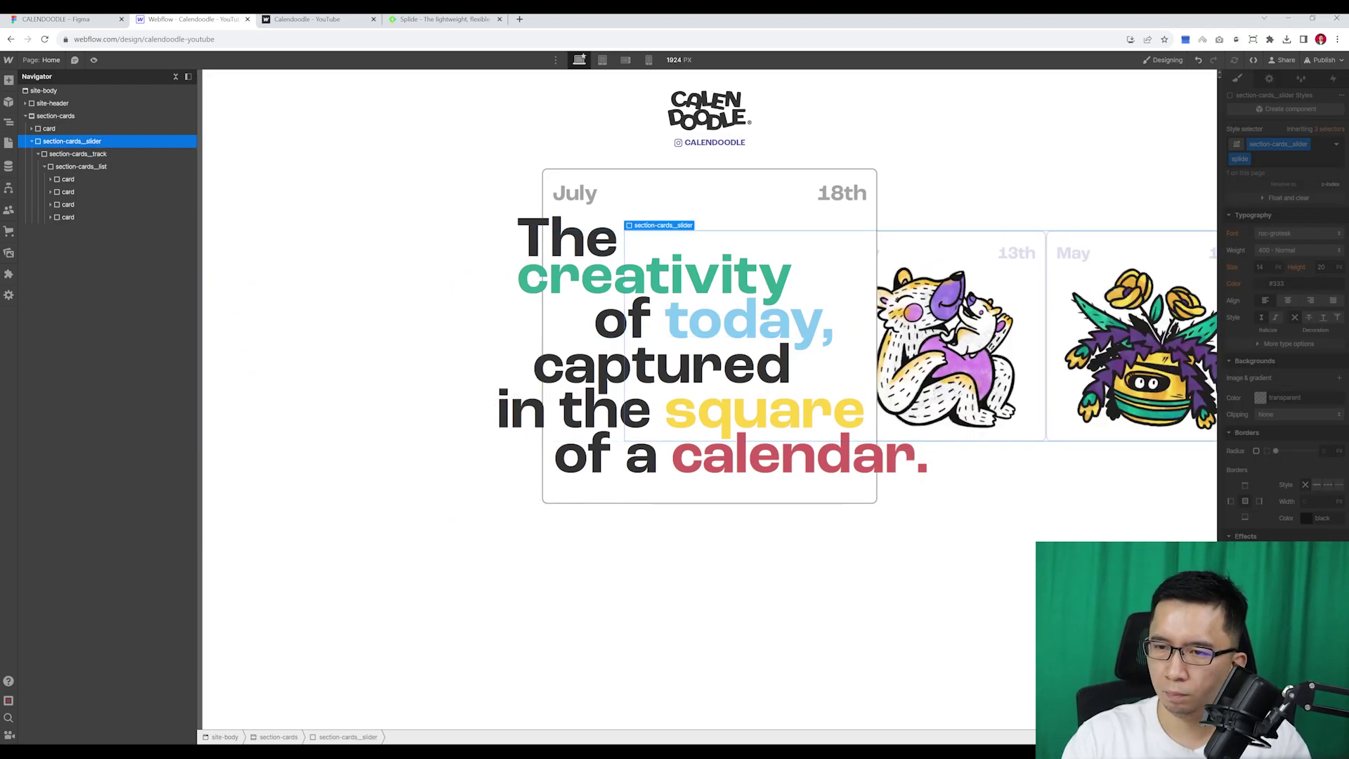
key(ctrl+Tab)
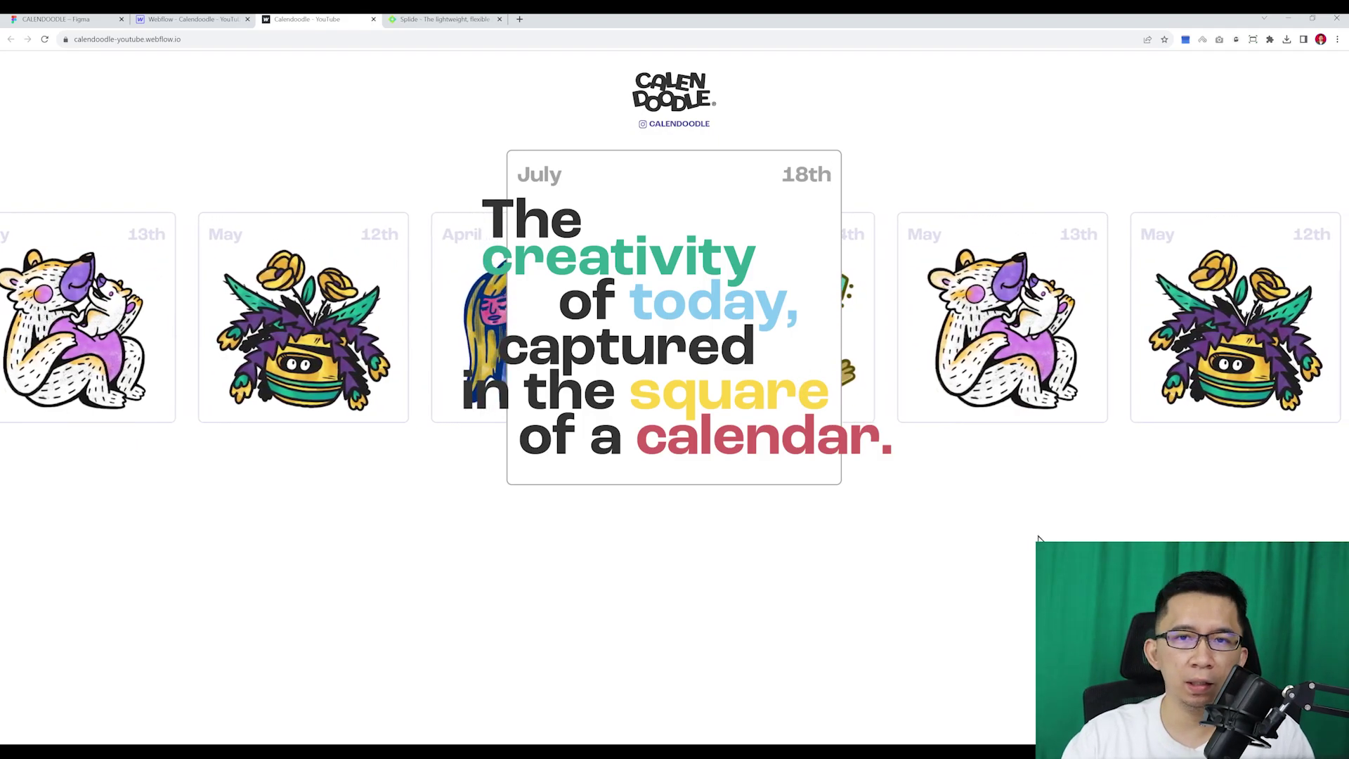
click(500, 20)
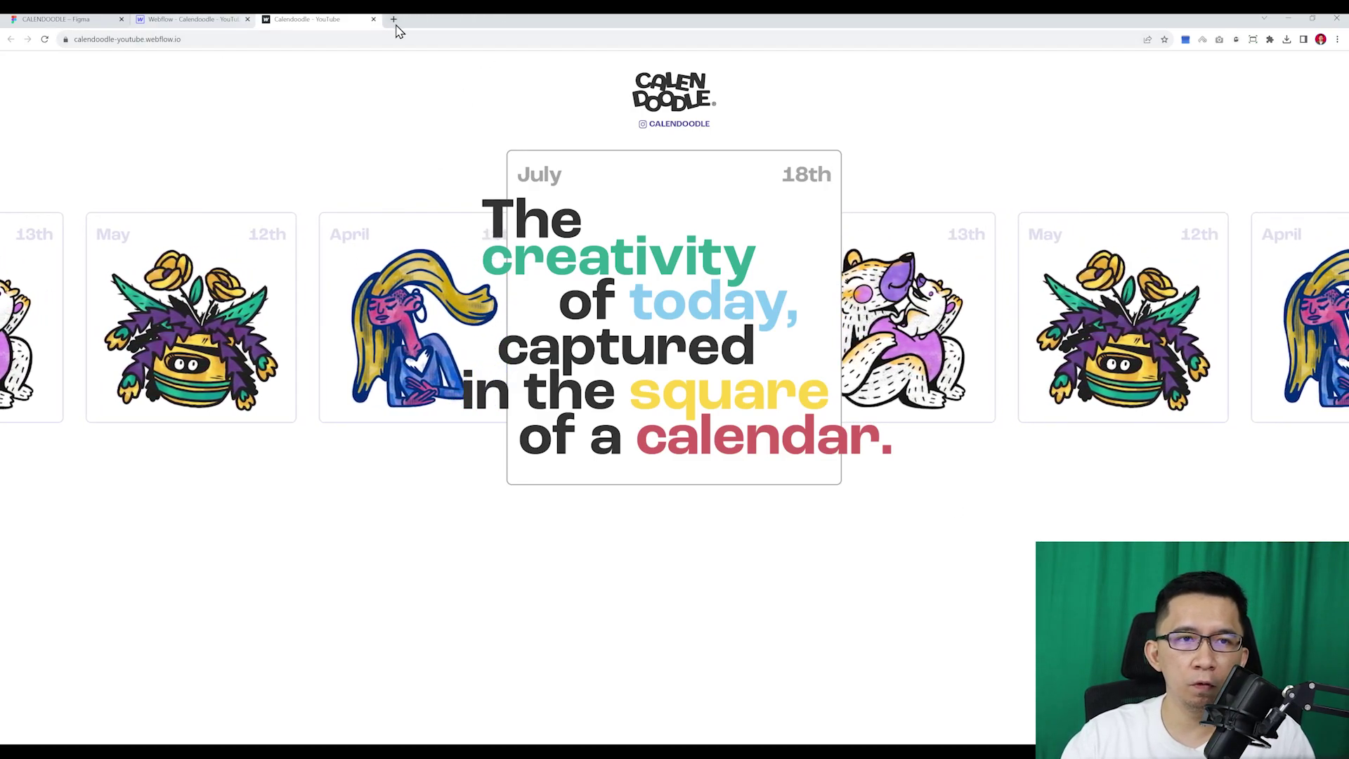
click(196, 19)
click(49, 19)
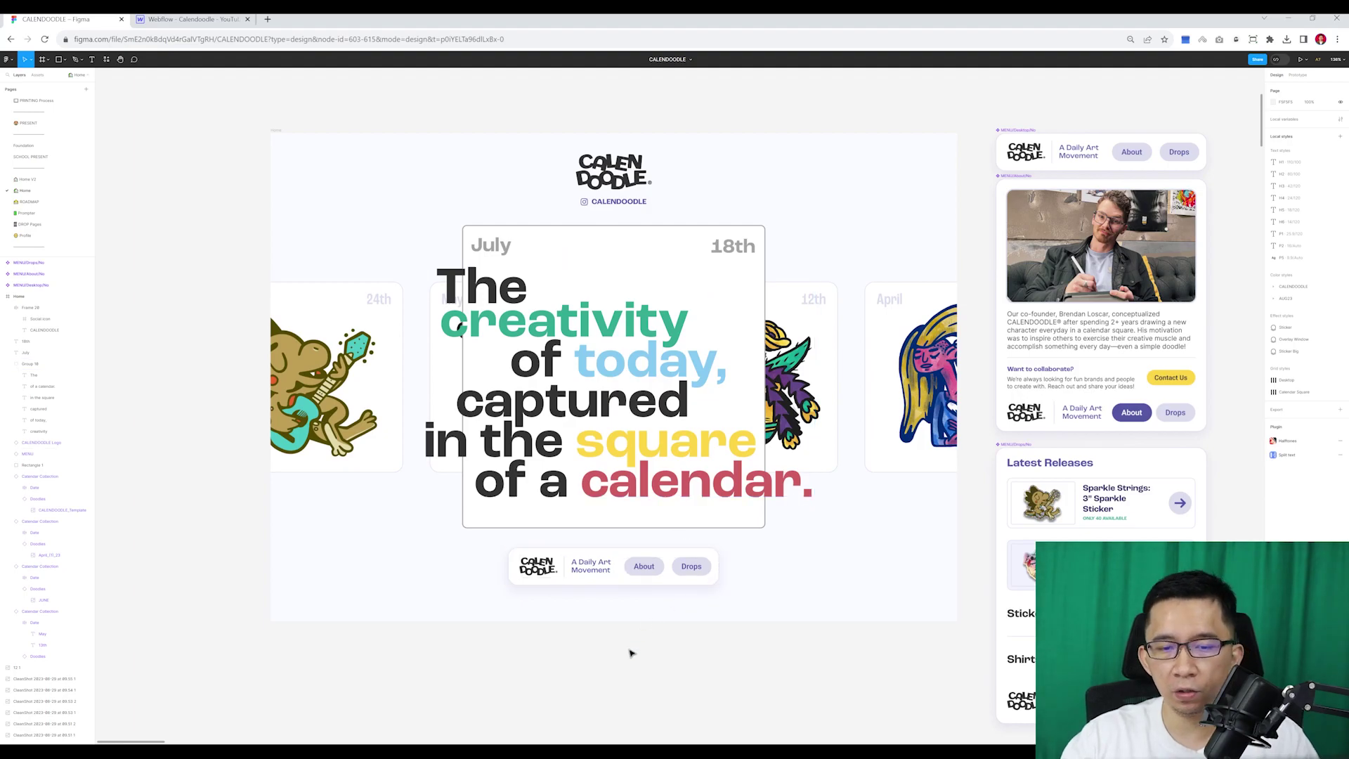
- Look over the Figma footer pill with logo, tagline, About and Drops buttons
scroll(629, 587, up, 5)
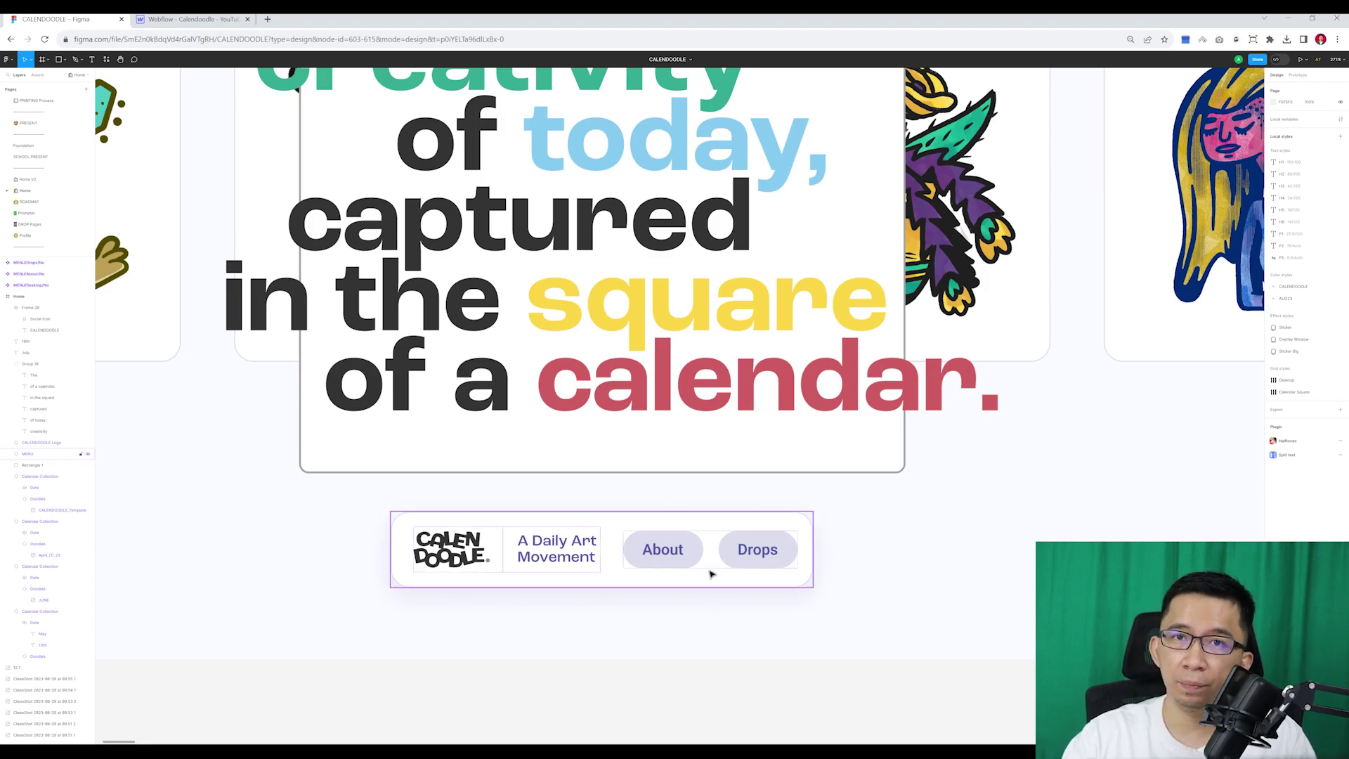
click(168, 19)
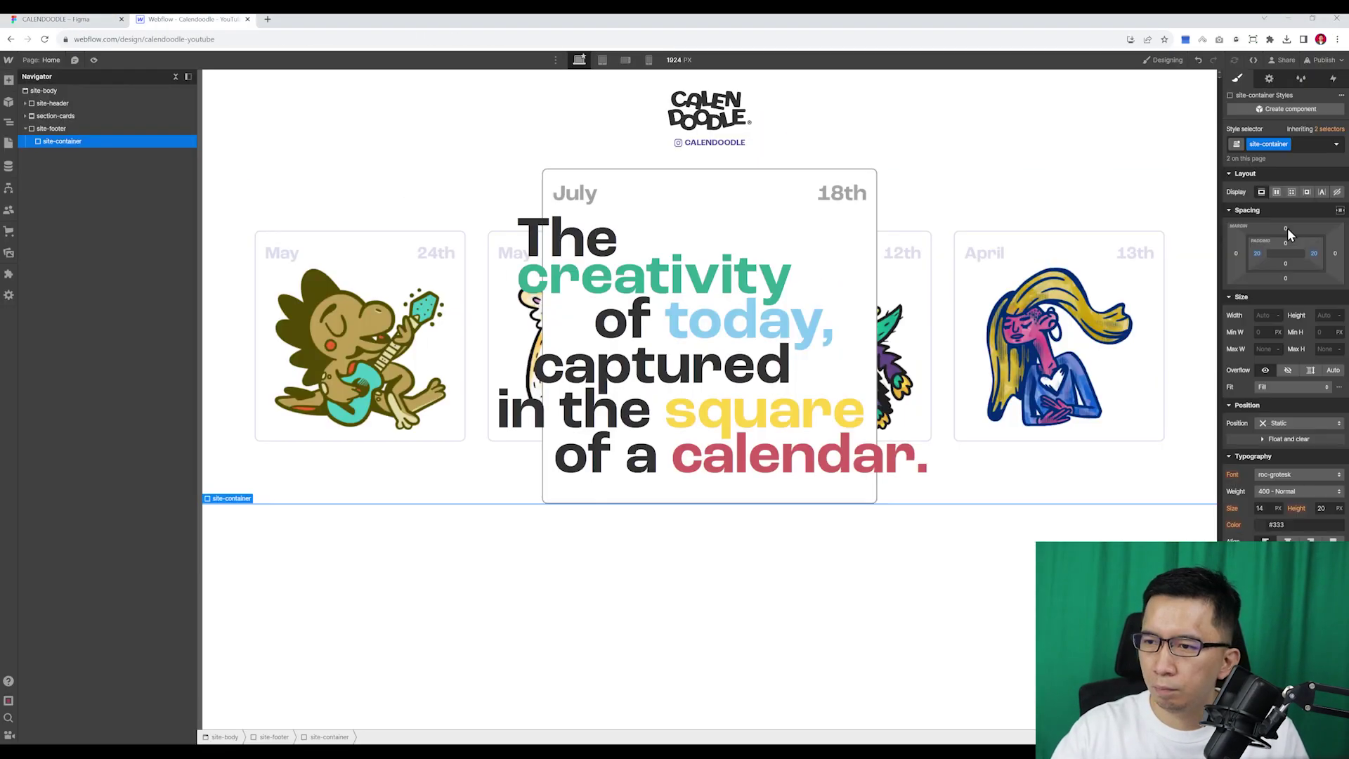
- Place the Calendoodle logo and tagline in site-footer_left, laid out side by side with flex
click(99, 129)
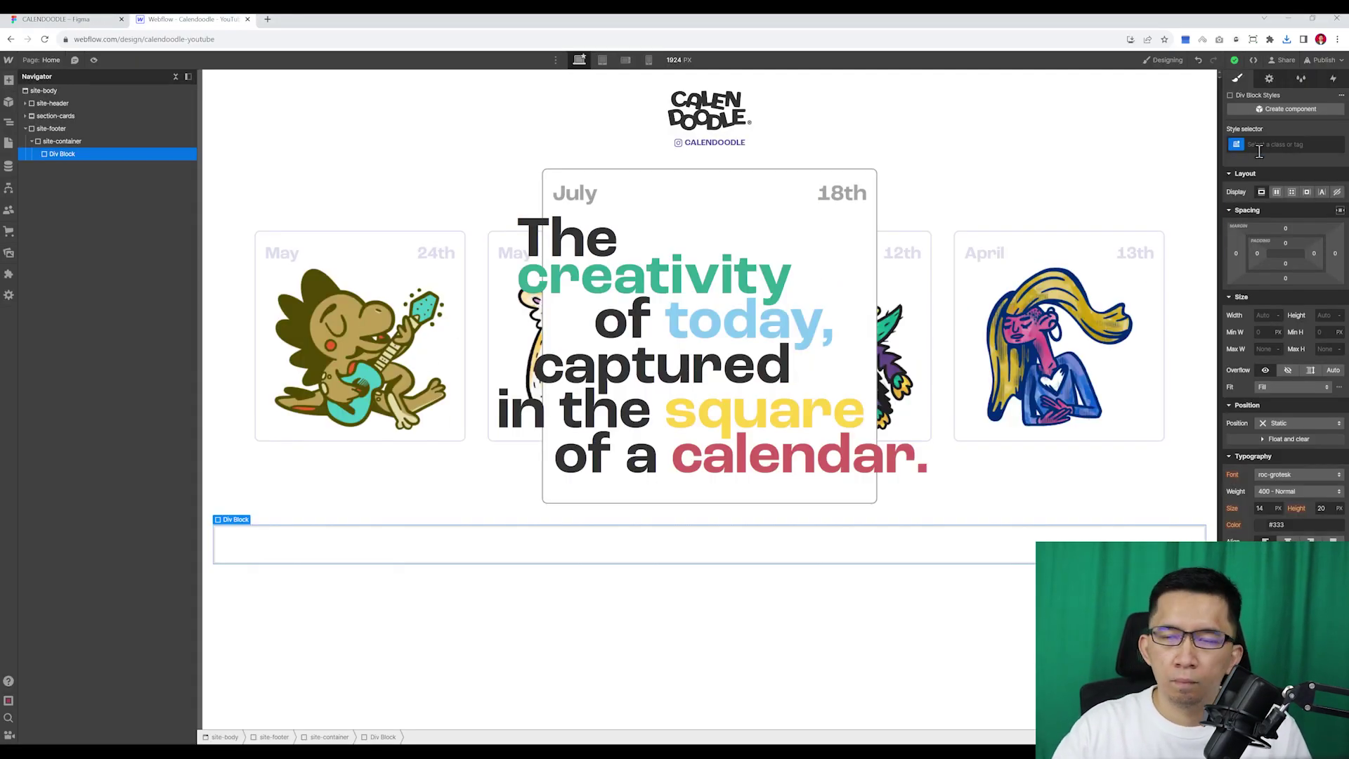
key(ctrl+e)
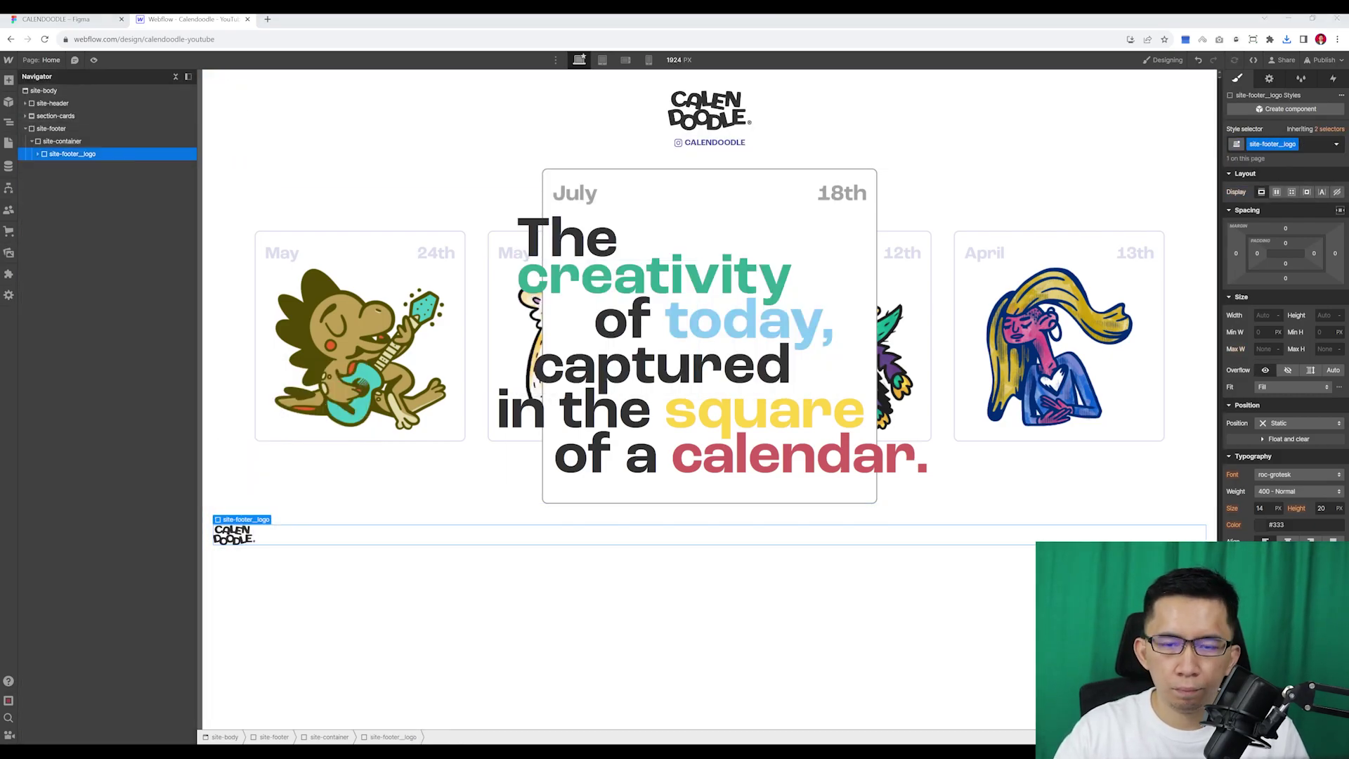
click(1299, 143)
text(site-)
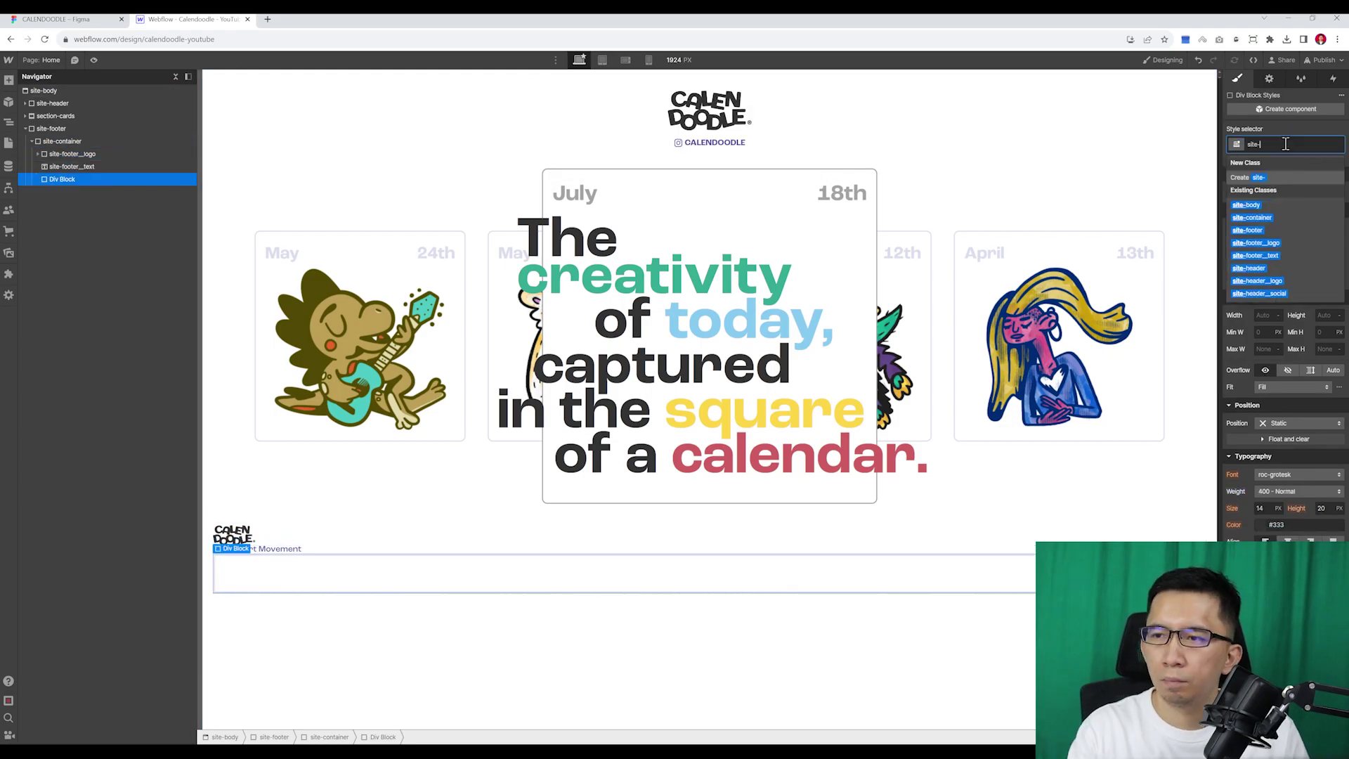
click(71, 153)
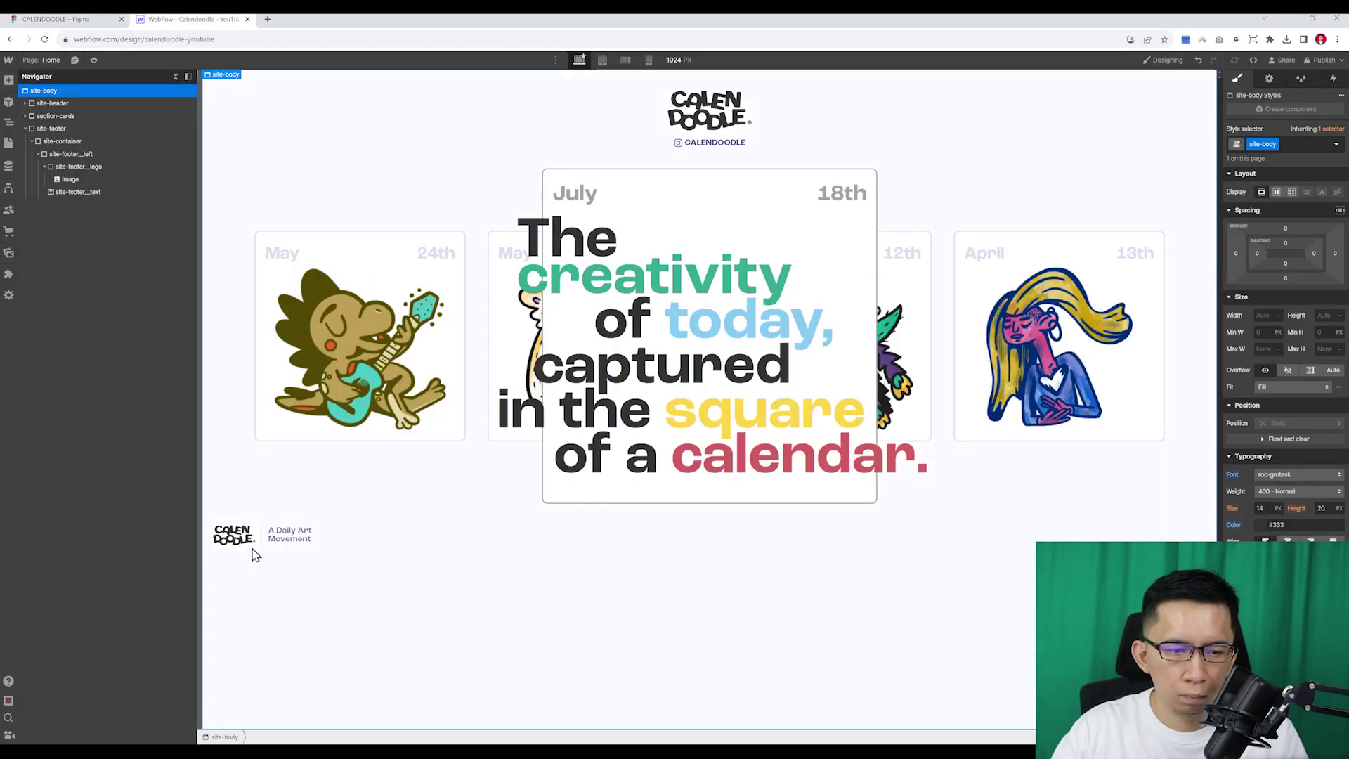
- Adjust the footer's top padding and add a site-footer_right block
click(239, 538)
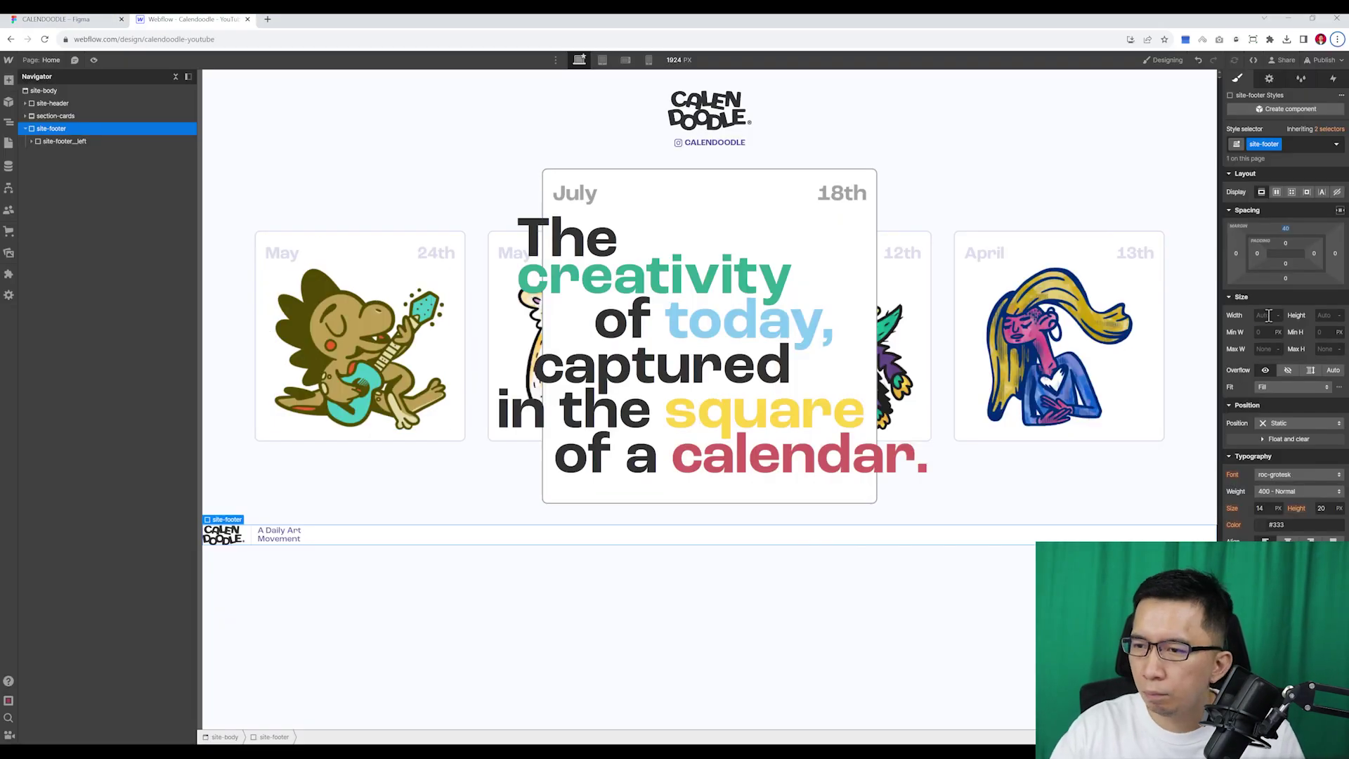
click(1285, 243)
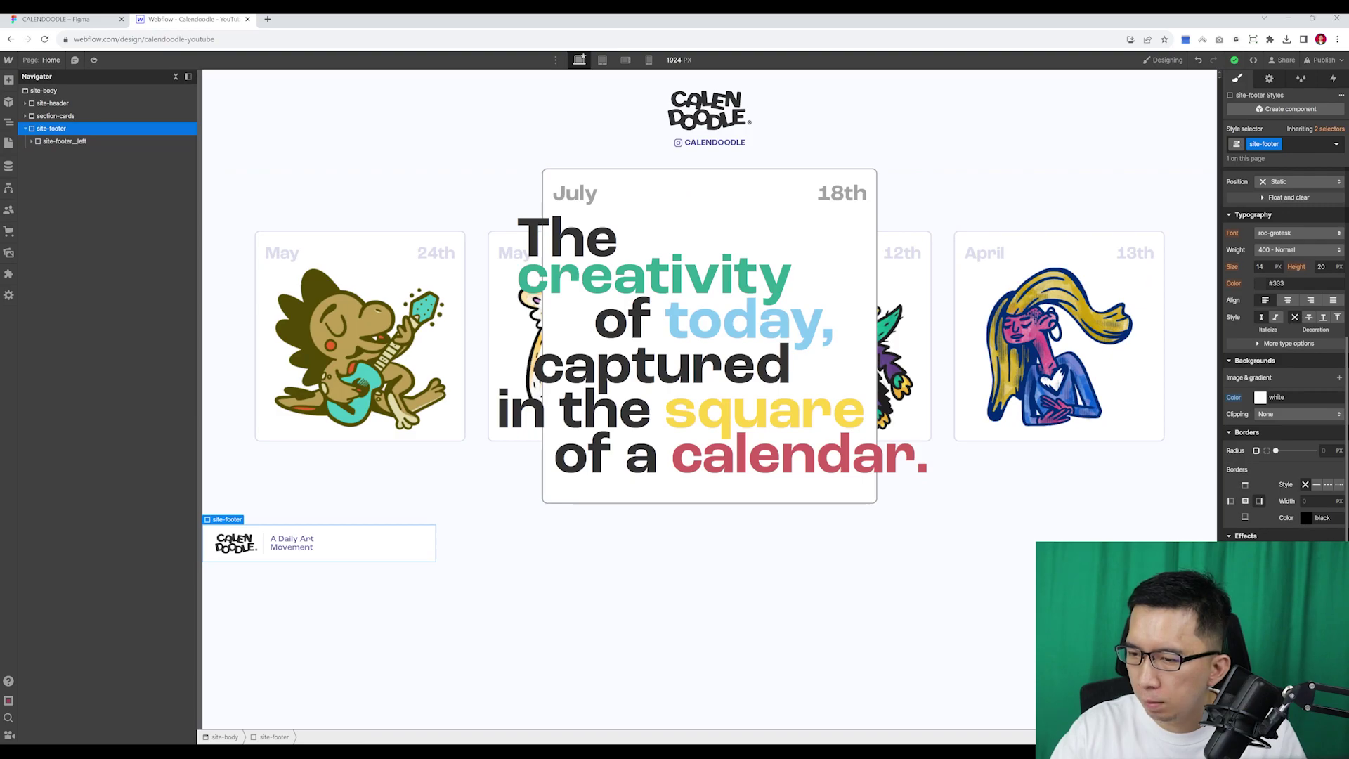
scroll(1289, 447, up, 4)
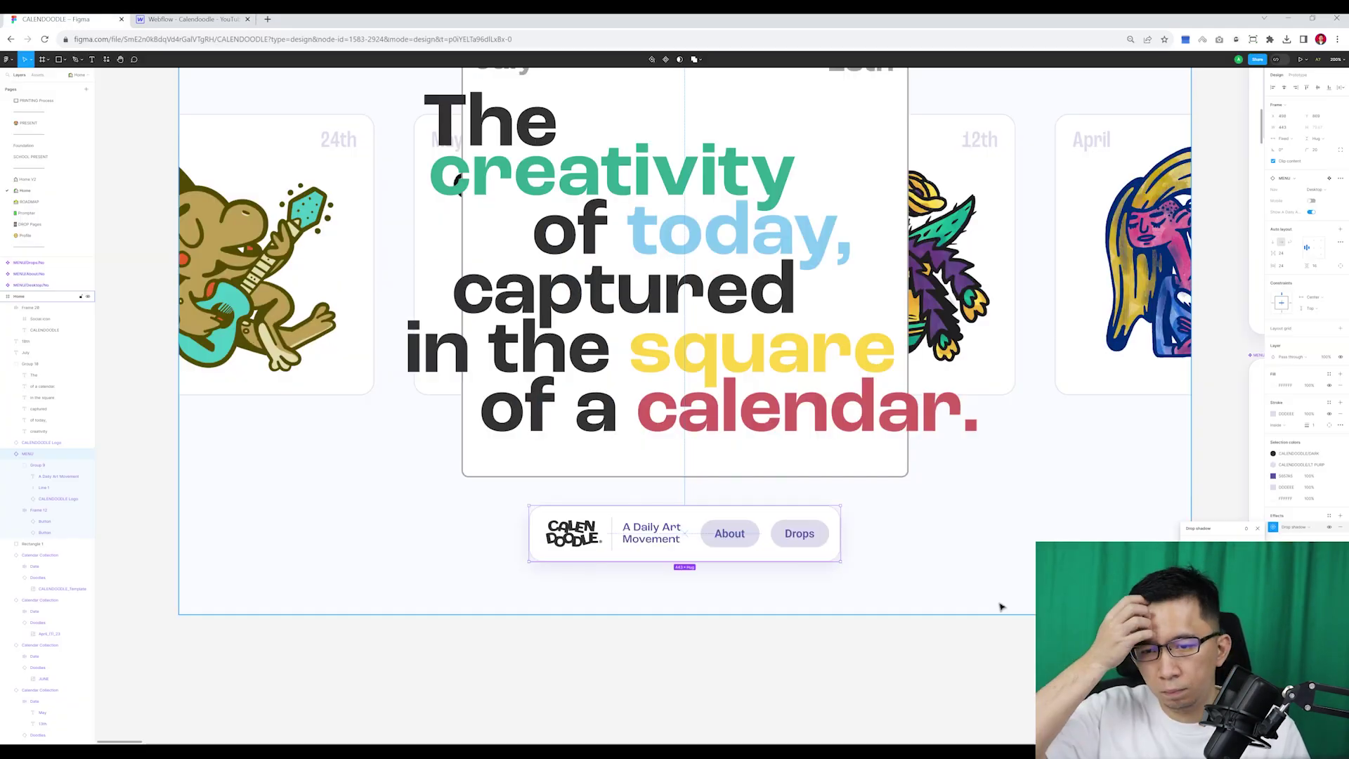
key(Return)
click(1289, 144)
text(site-footer__right)
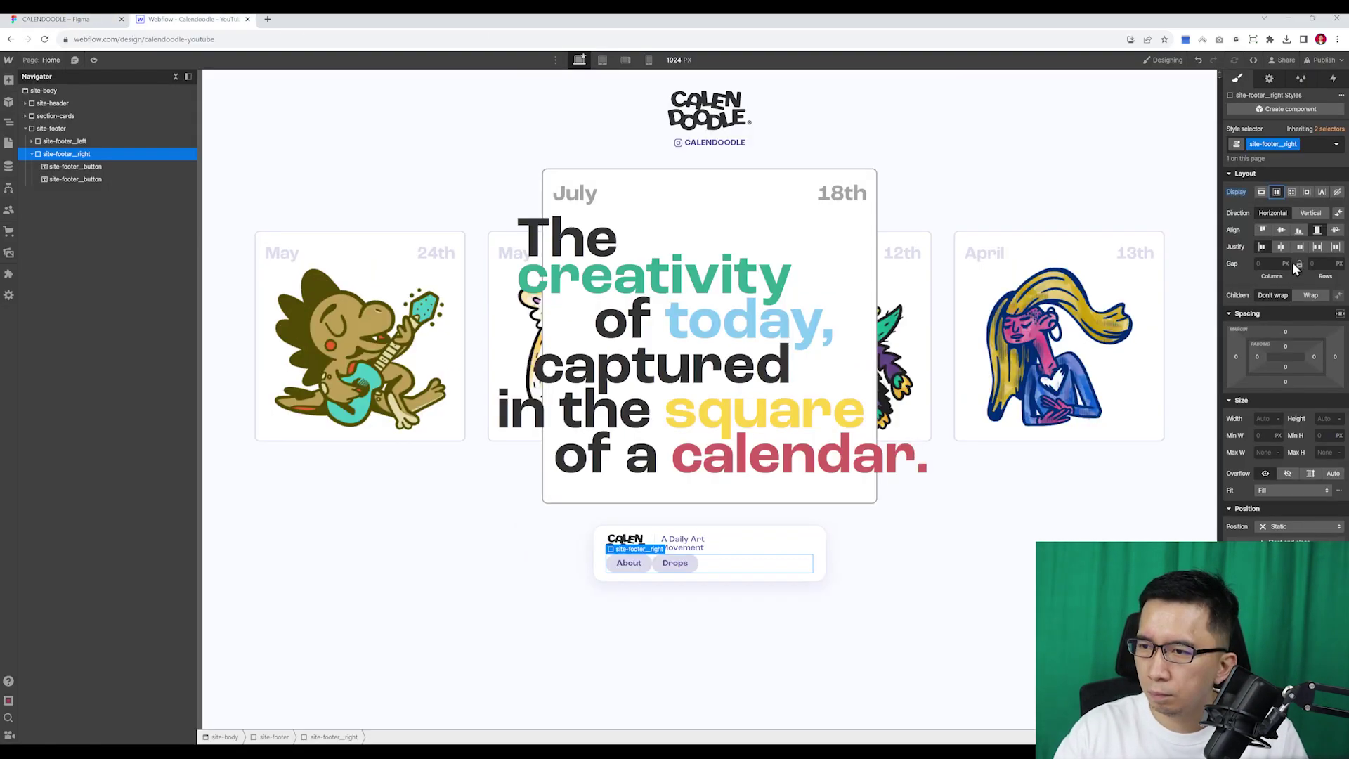
- Set the About button's font weight and give the Drops button cursor: pointer
click(735, 542)
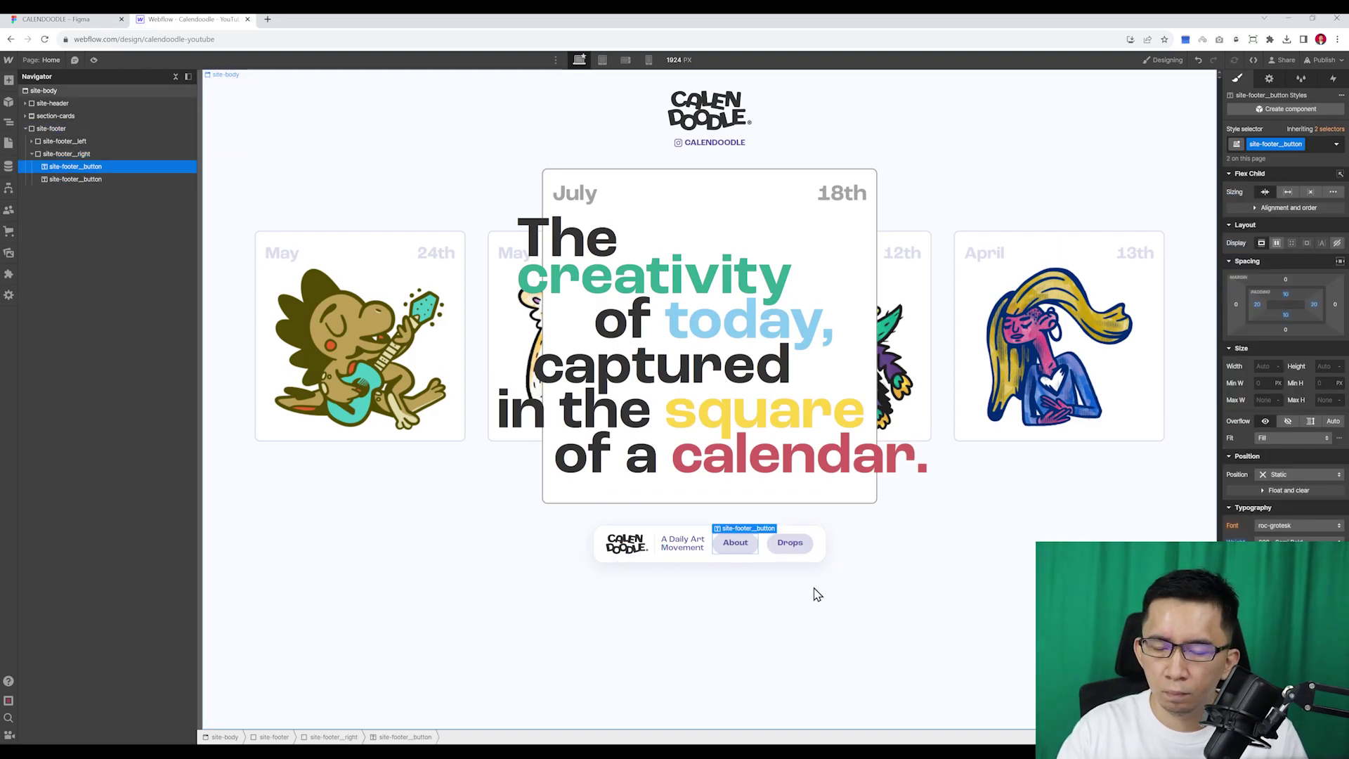
click(1292, 539)
click(1282, 504)
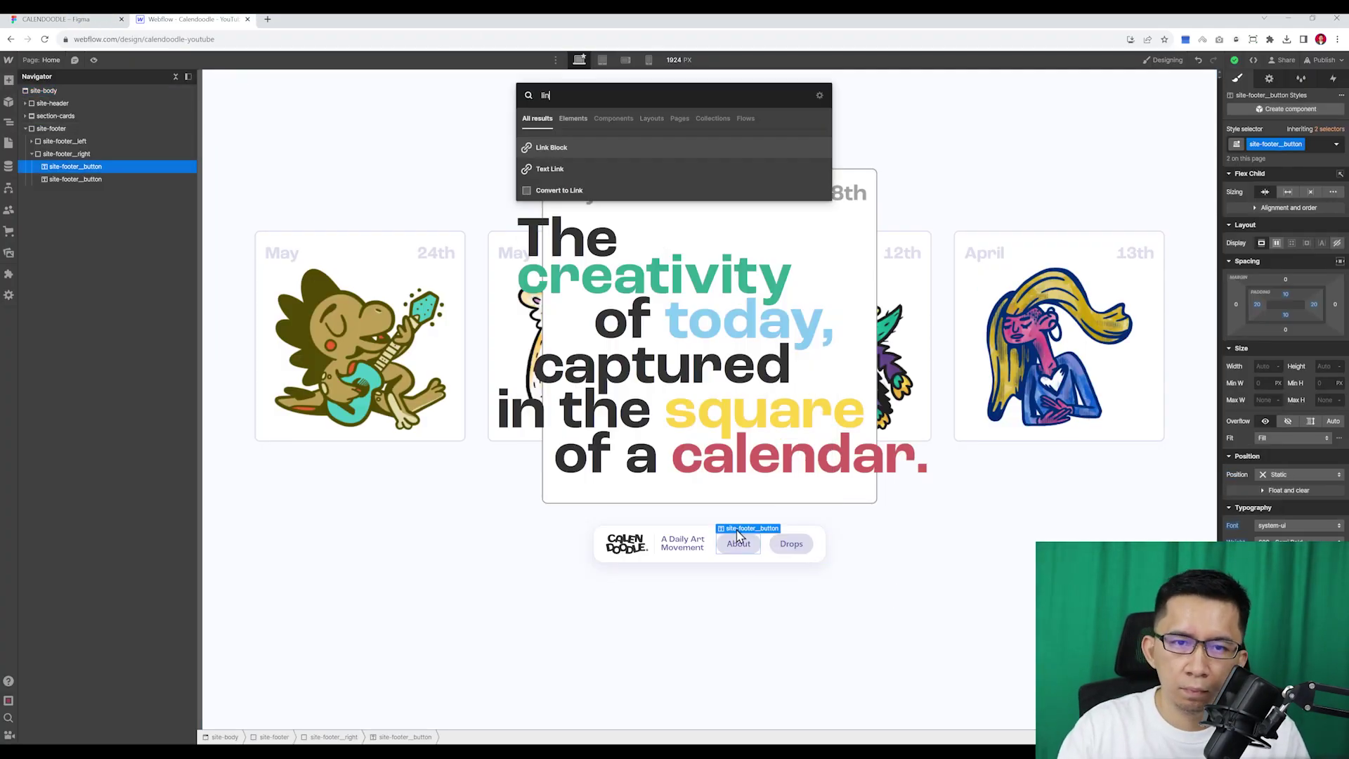
key(Escape)
click(791, 543)
scroll(1285, 351, down, 4)
click(1292, 551)
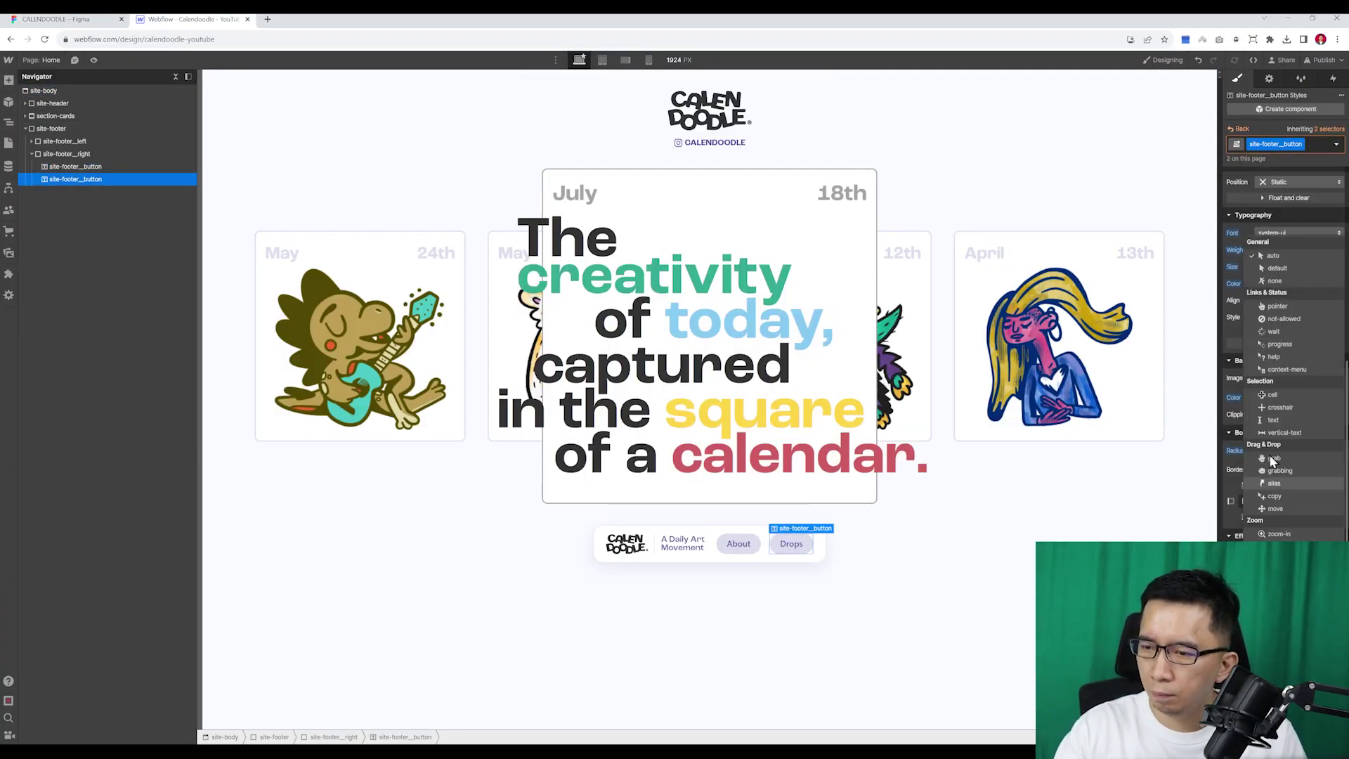
click(1283, 305)
click(953, 575)
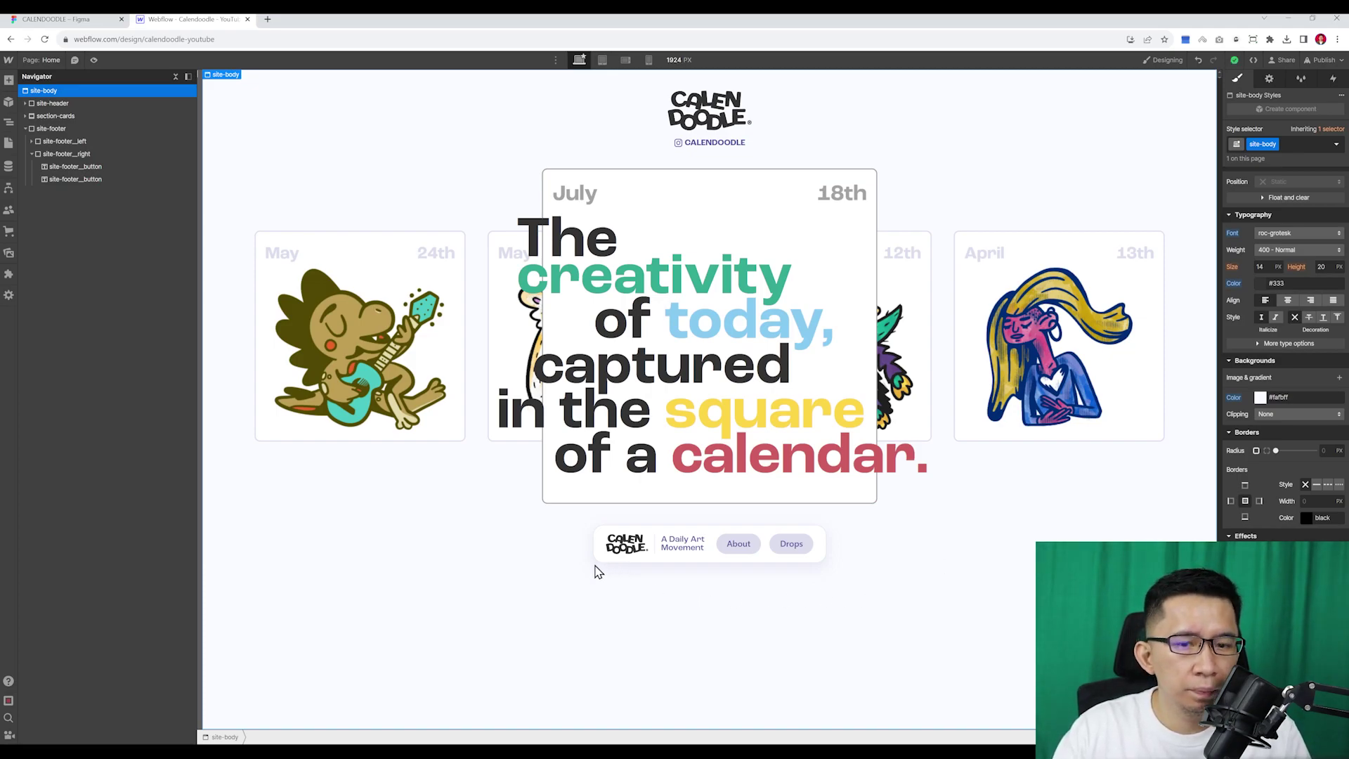
- Pan the Figma canvas over the About and Drops panel mockups and inspect the founder photo
click(92, 19)
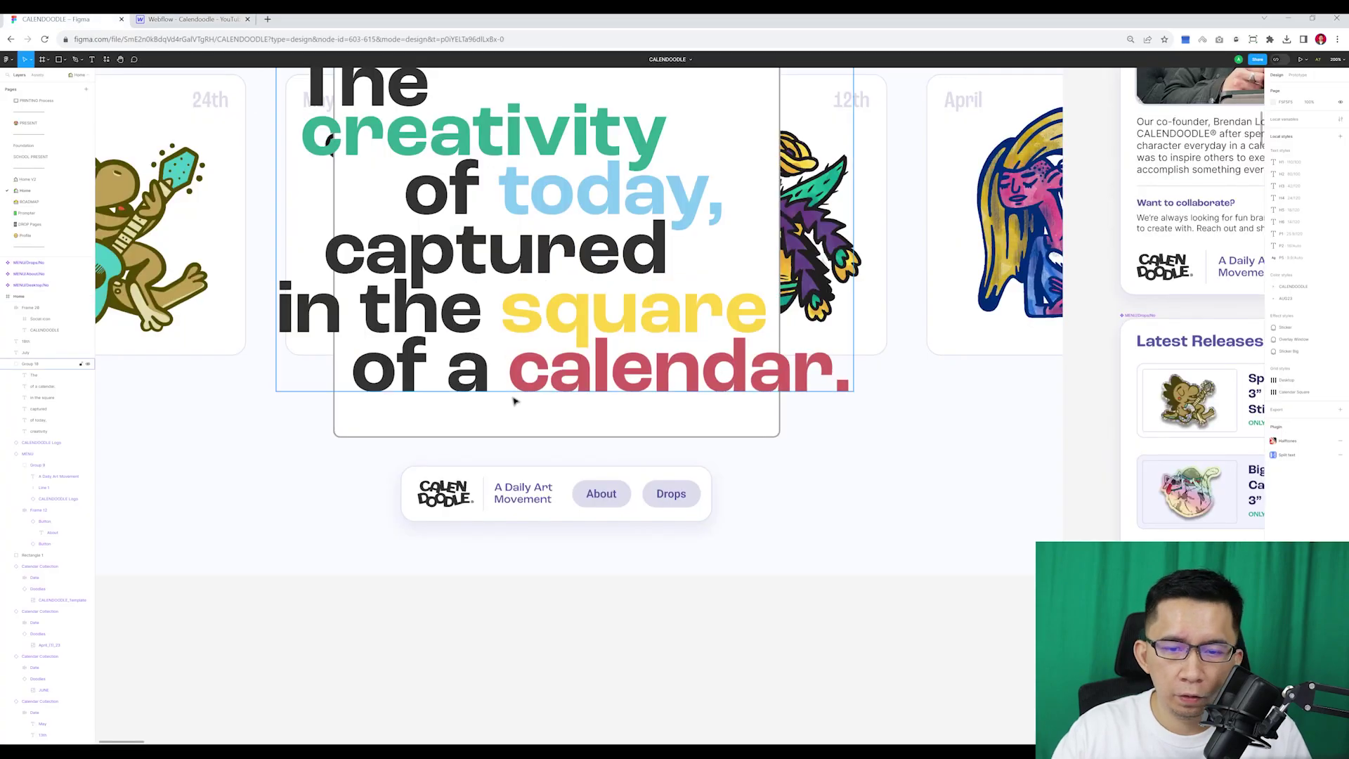
drag(599, 627, 613, 620)
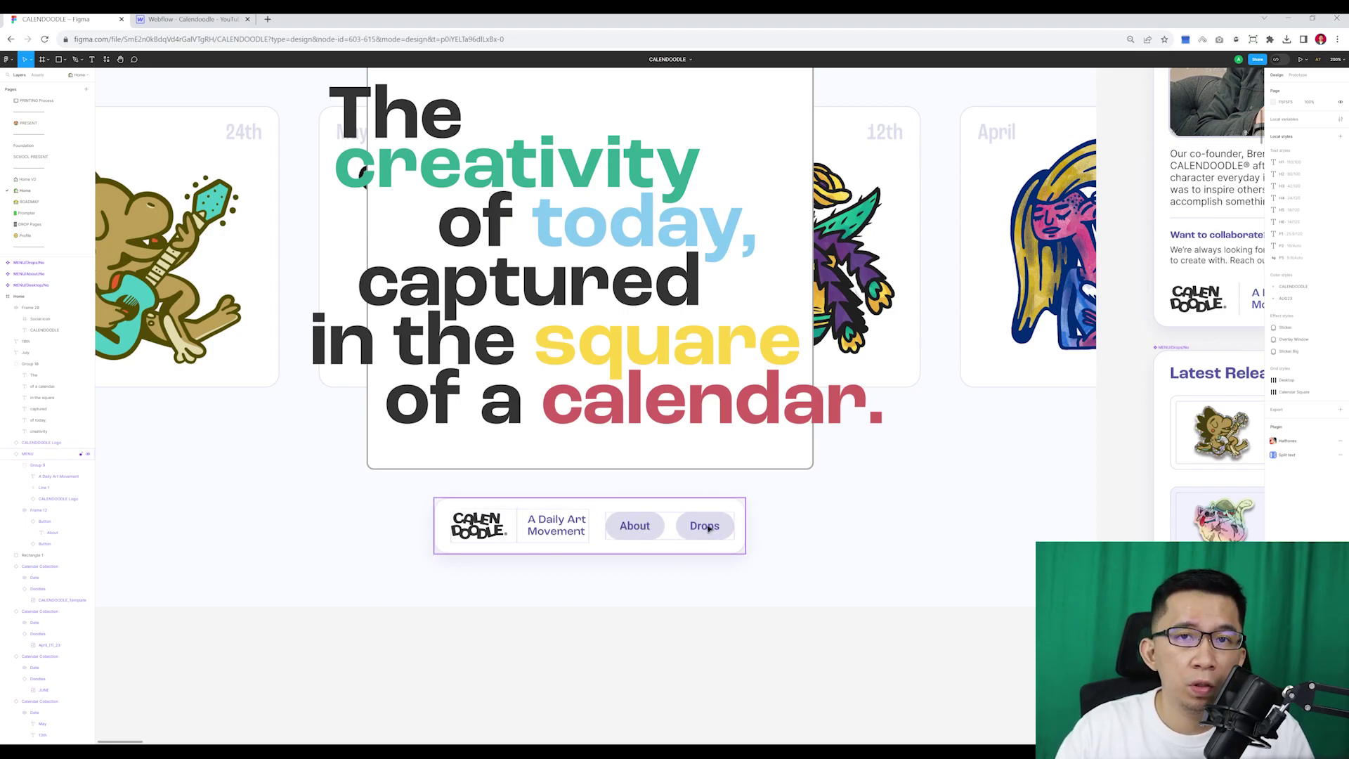
scroll(973, 513, down, 3)
scroll(737, 593, right, 6)
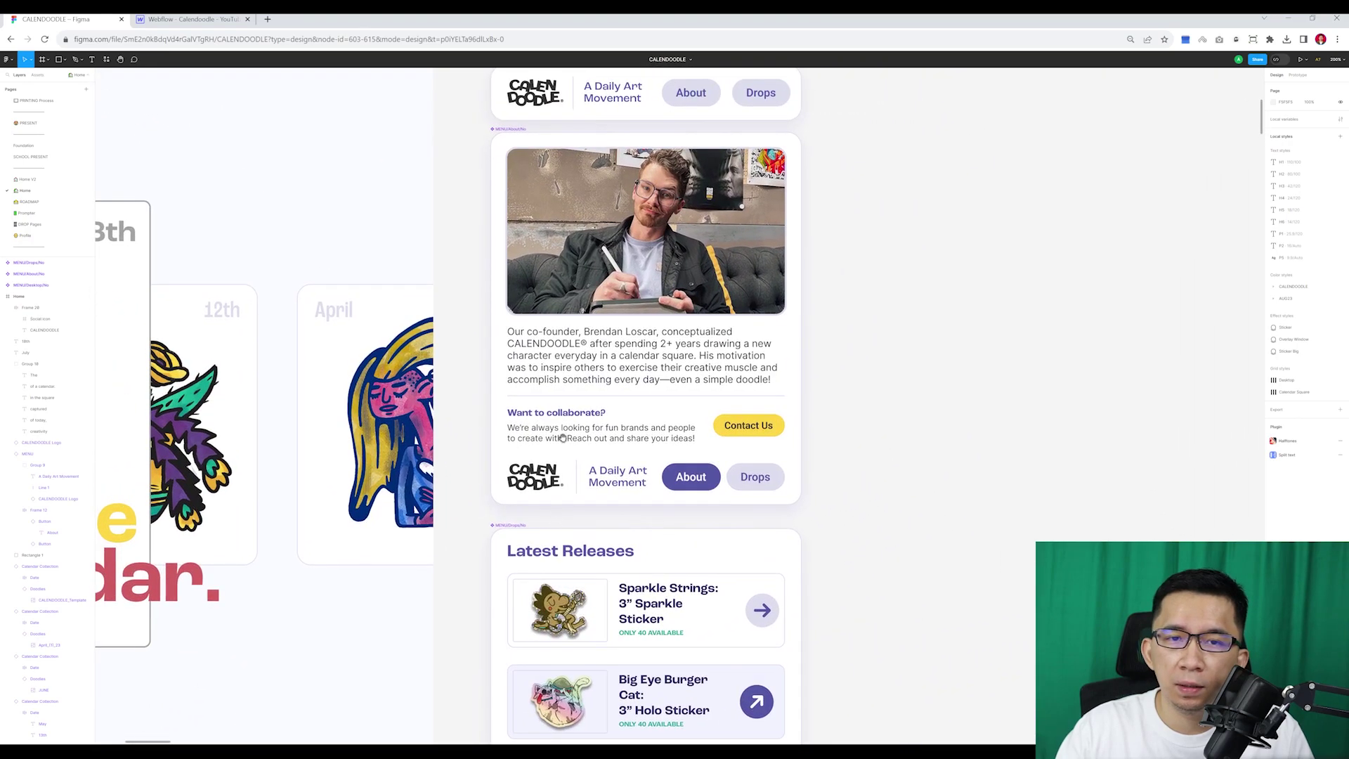
scroll(749, 406, down, 5)
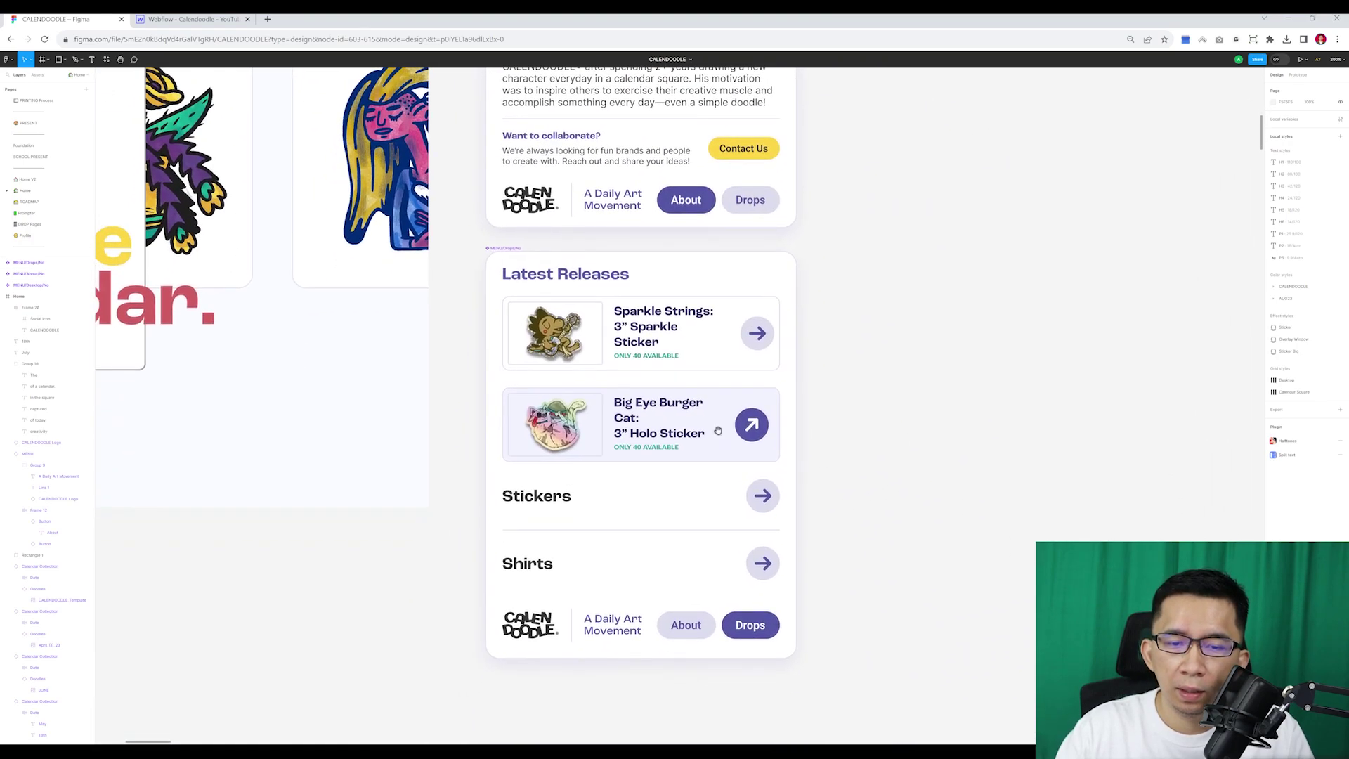
scroll(888, 372, up, 5)
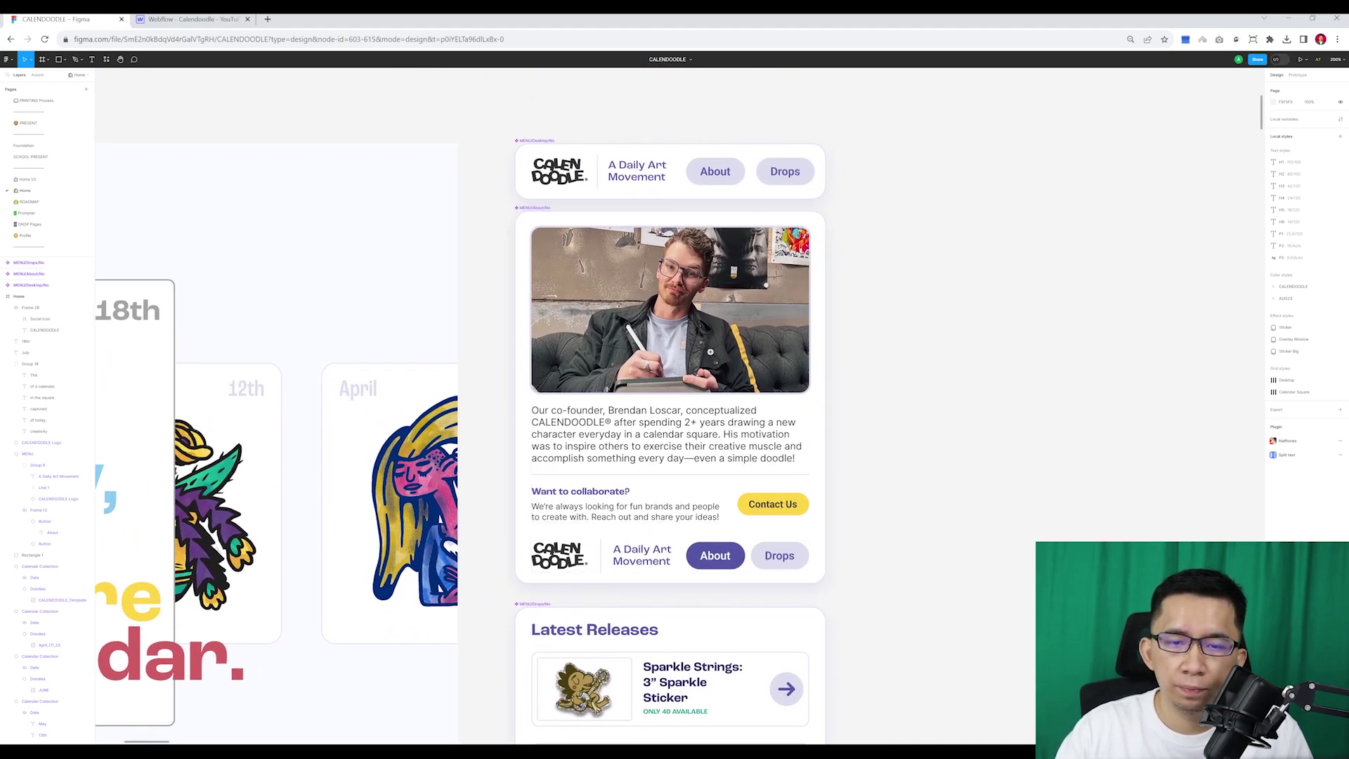
scroll(711, 351, up, 5)
click(710, 352)
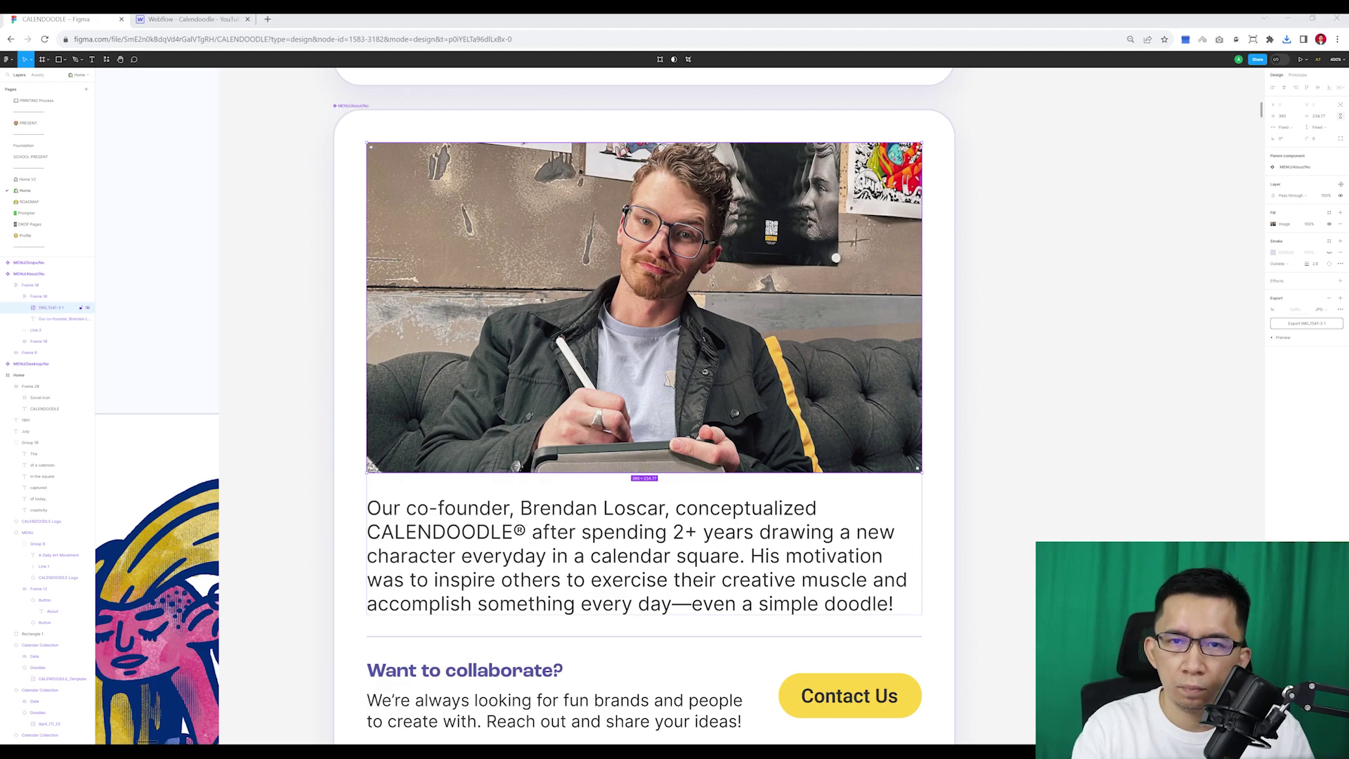
key(Escape)
- Add a site-footer_bottom wrapper and an About block above it in the footer
key(ctrl+v)
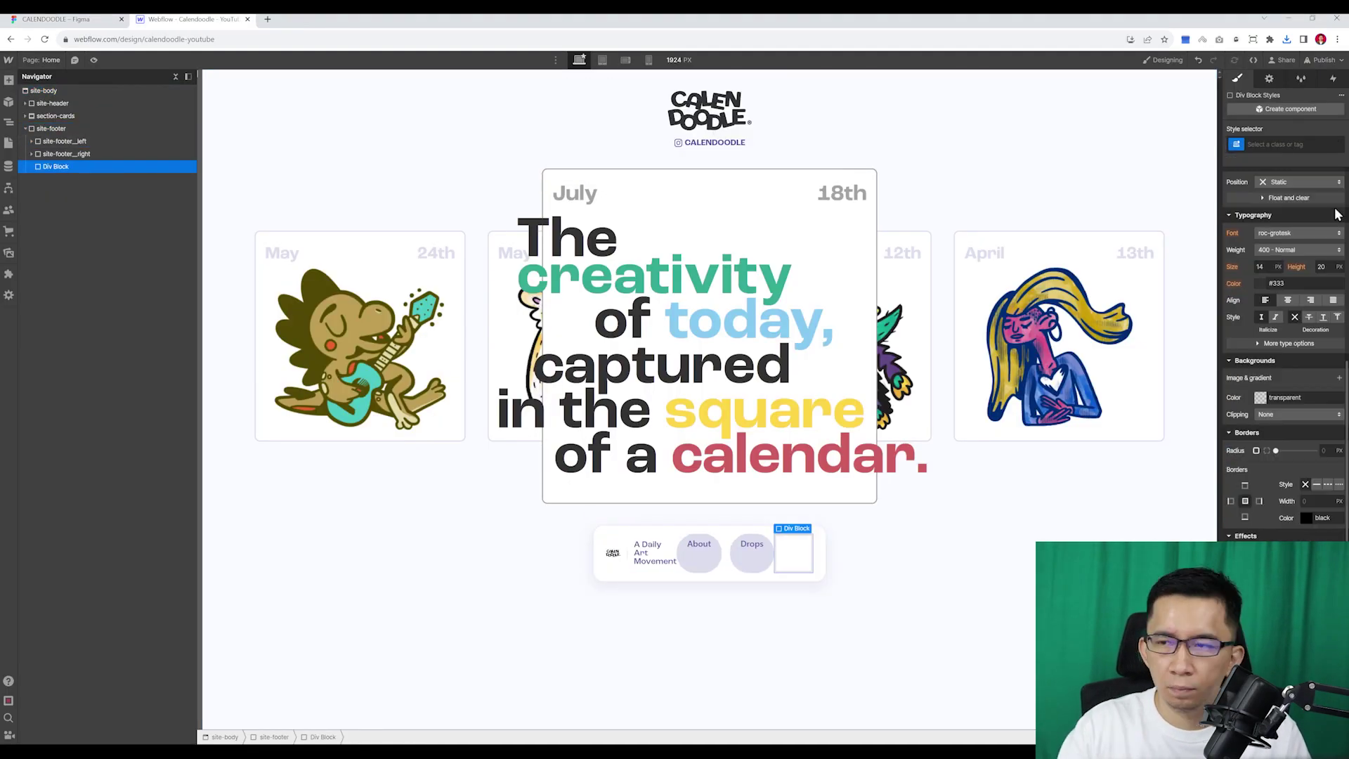
key(Return)
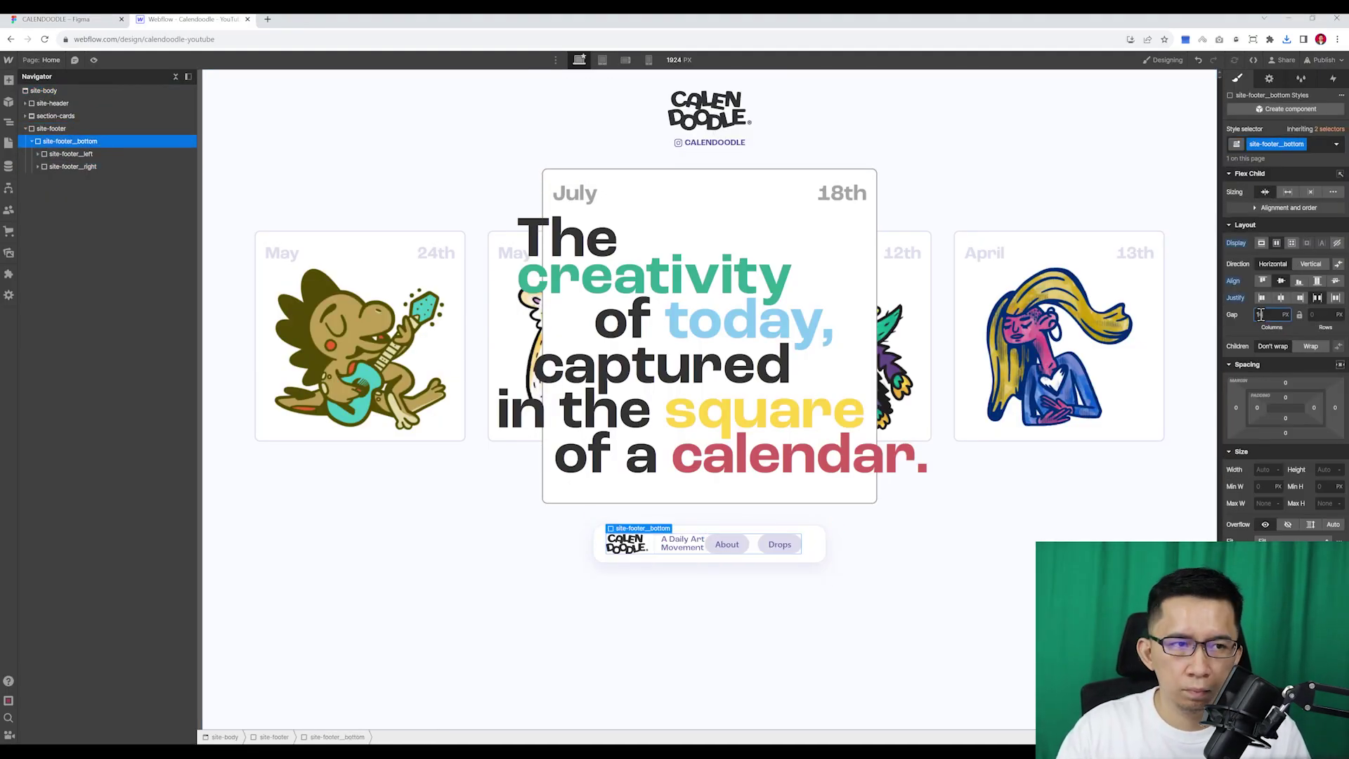
click(51, 129)
key(ctrl+v)
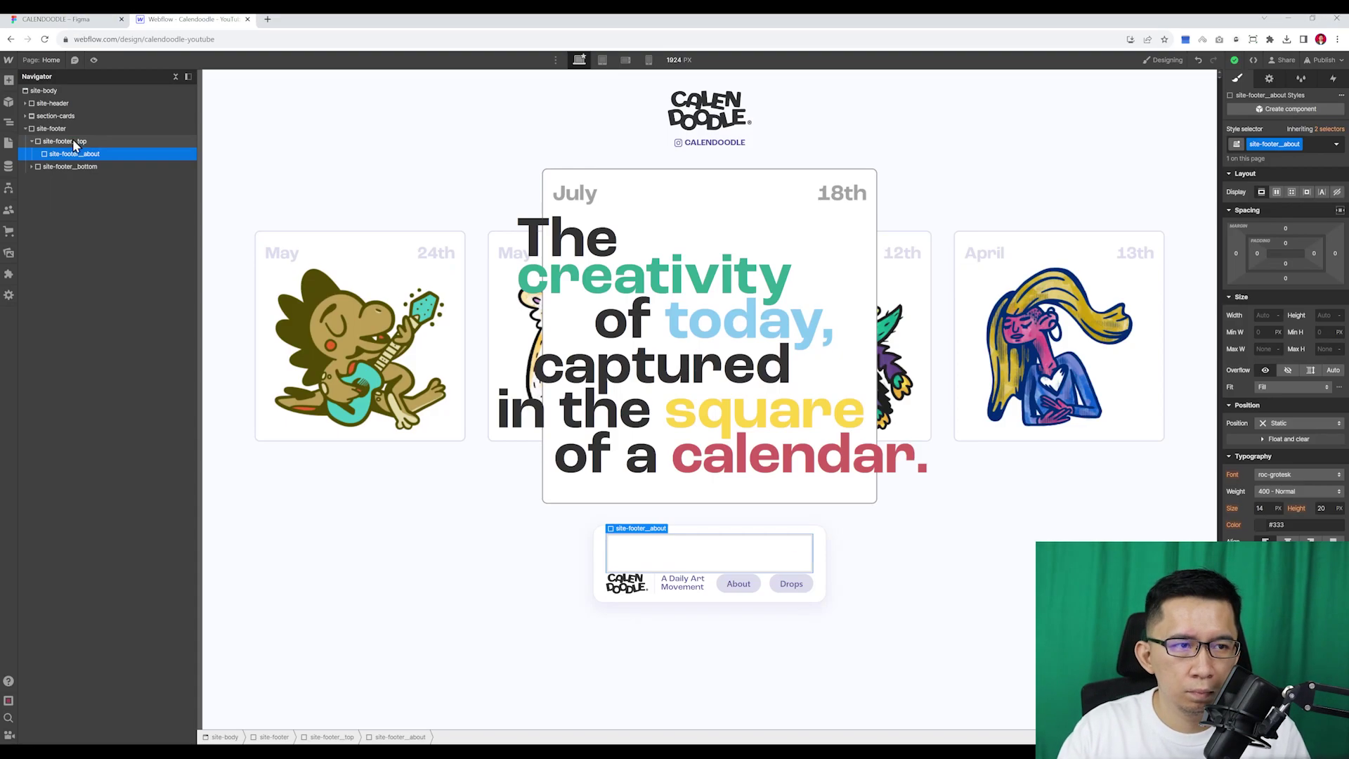
key(ctrl+v)
key(ctrl+v)
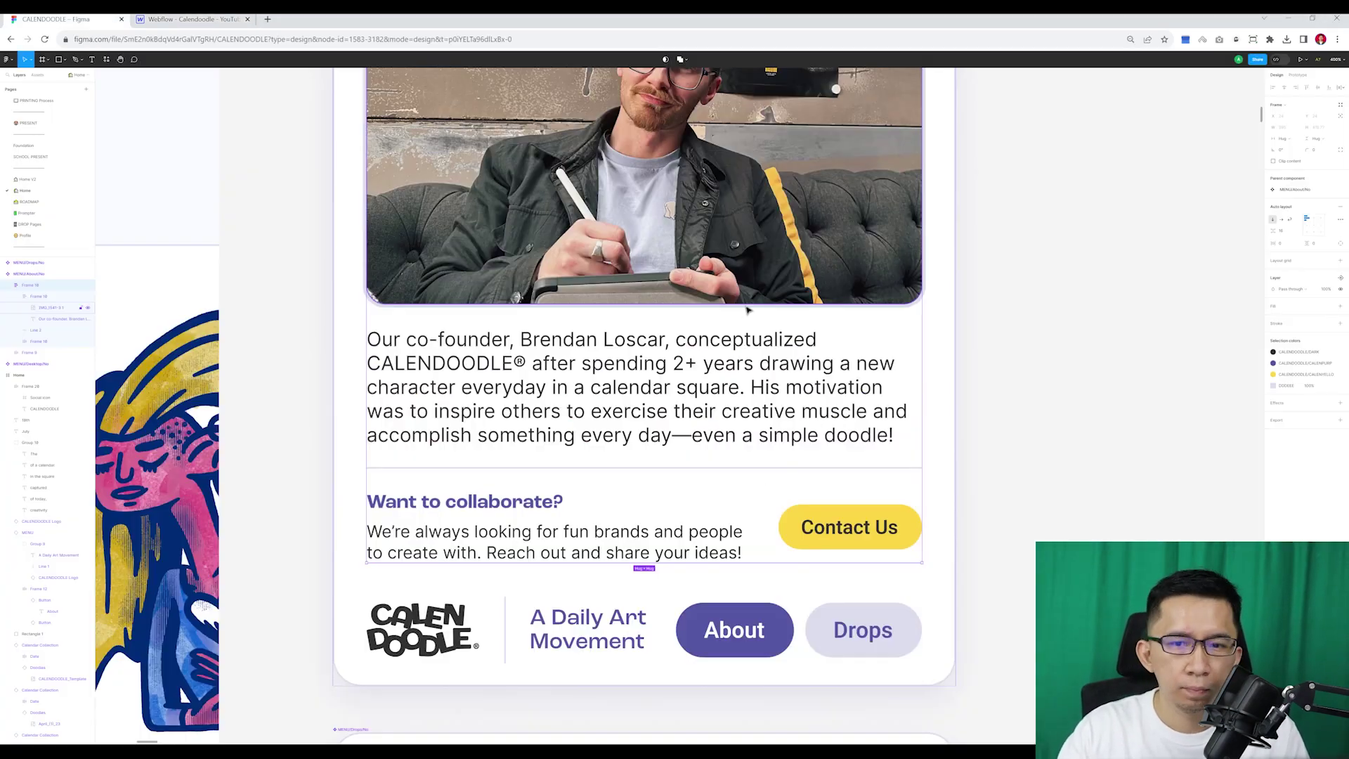
scroll(1234, 361, up, 3)
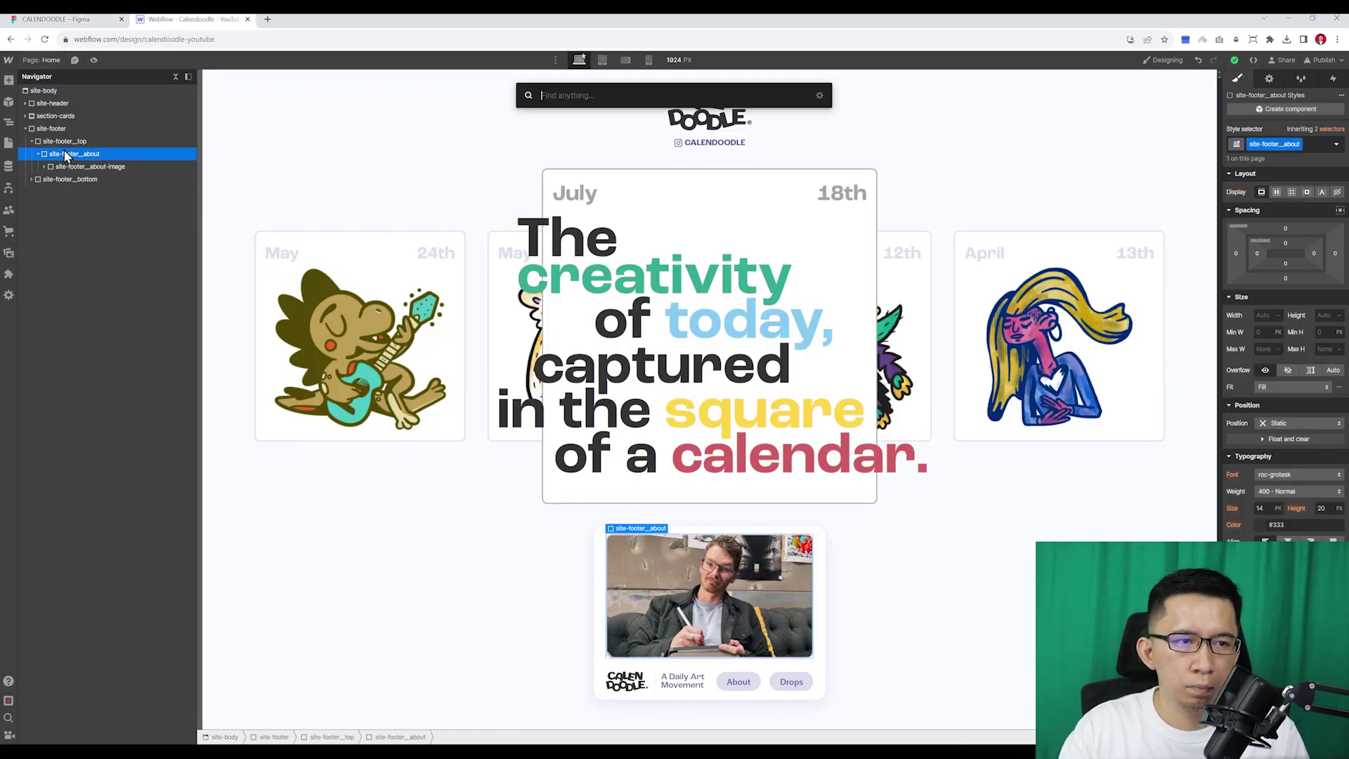
key(Return)
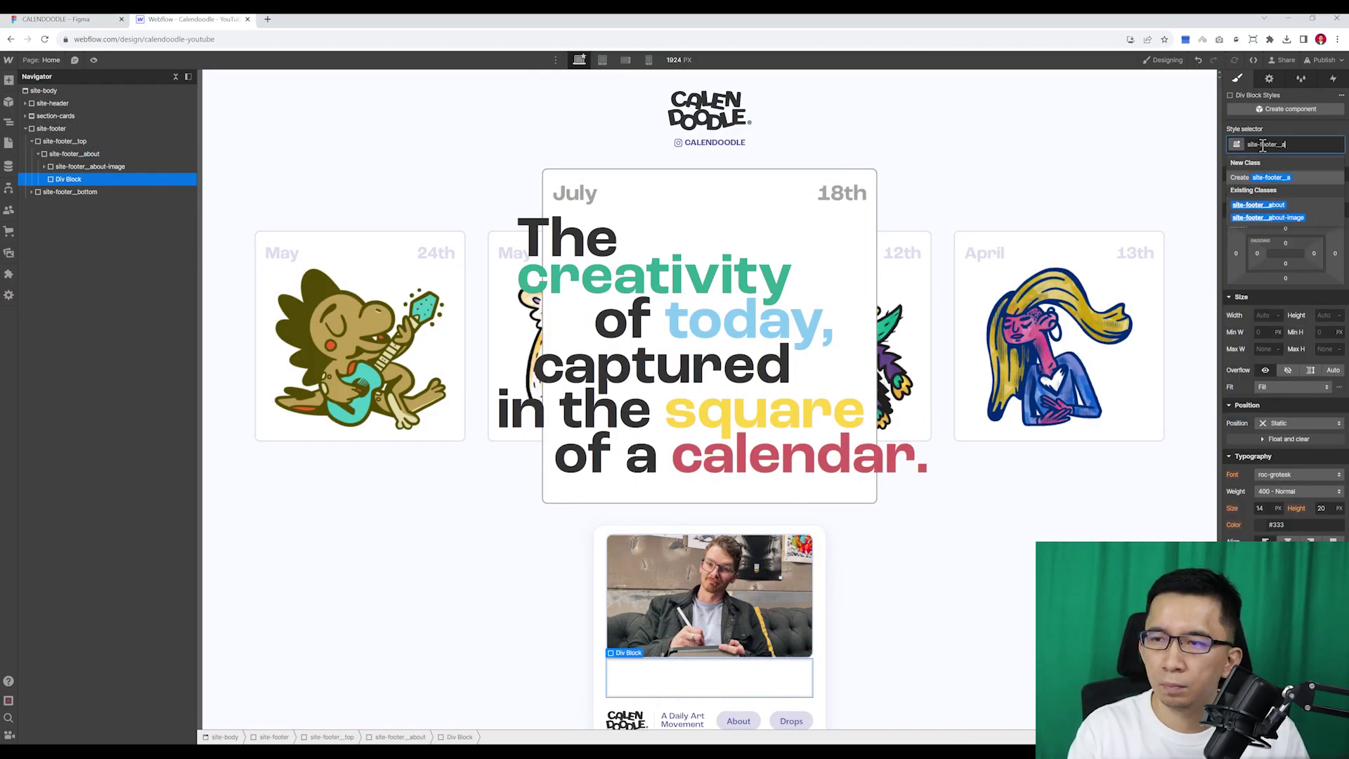
- Insert the bio paragraph with class site-paragraph and set the bio and button fonts to Verdana
text(Our co-founder, Brendan Loscar, conceptualized CALENDOODLE® after spending 2+ years drawing a new character everyday in a calendar square. His motivation was to inspire others to exercise their creative muscle and accomplish something every day—even a simple doodle!)
click(1285, 144)
click(1285, 281)
click(1300, 474)
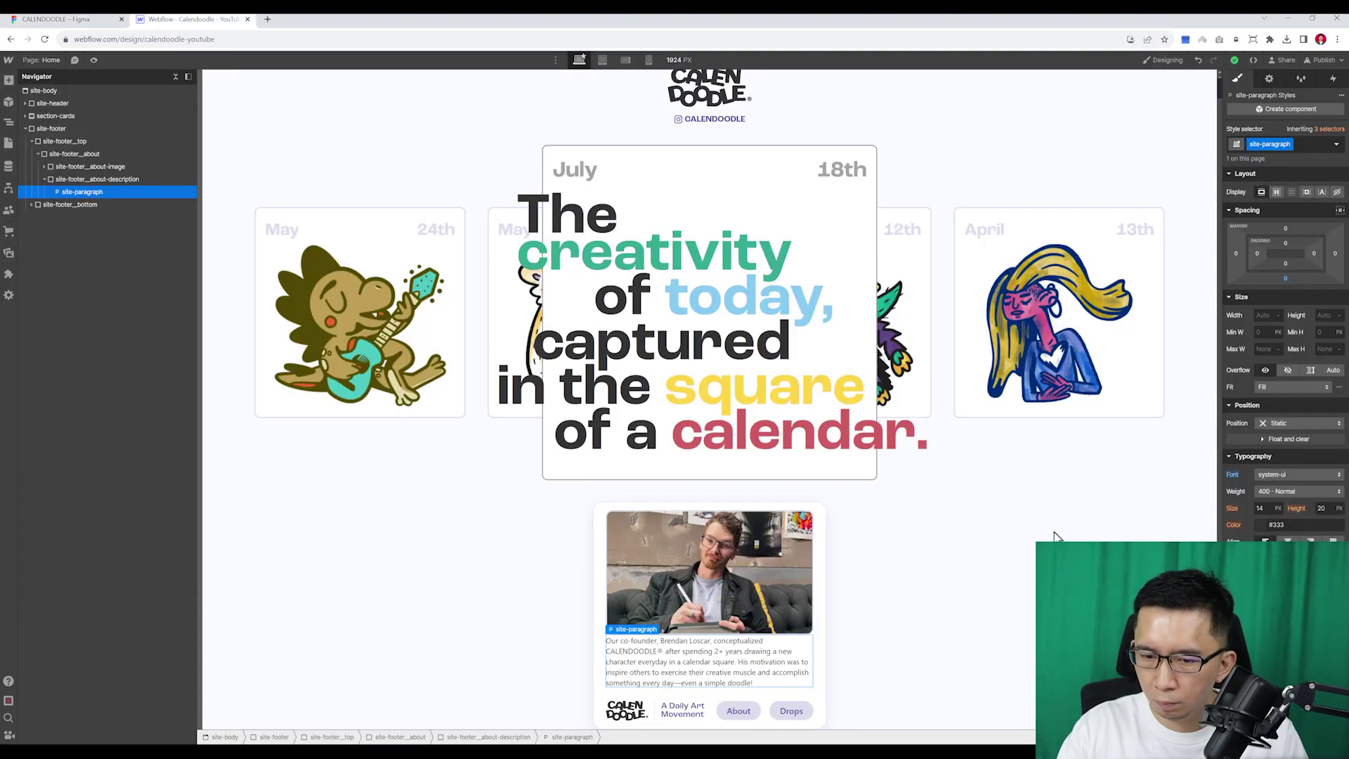
click(1278, 473)
click(1281, 467)
click(1280, 537)
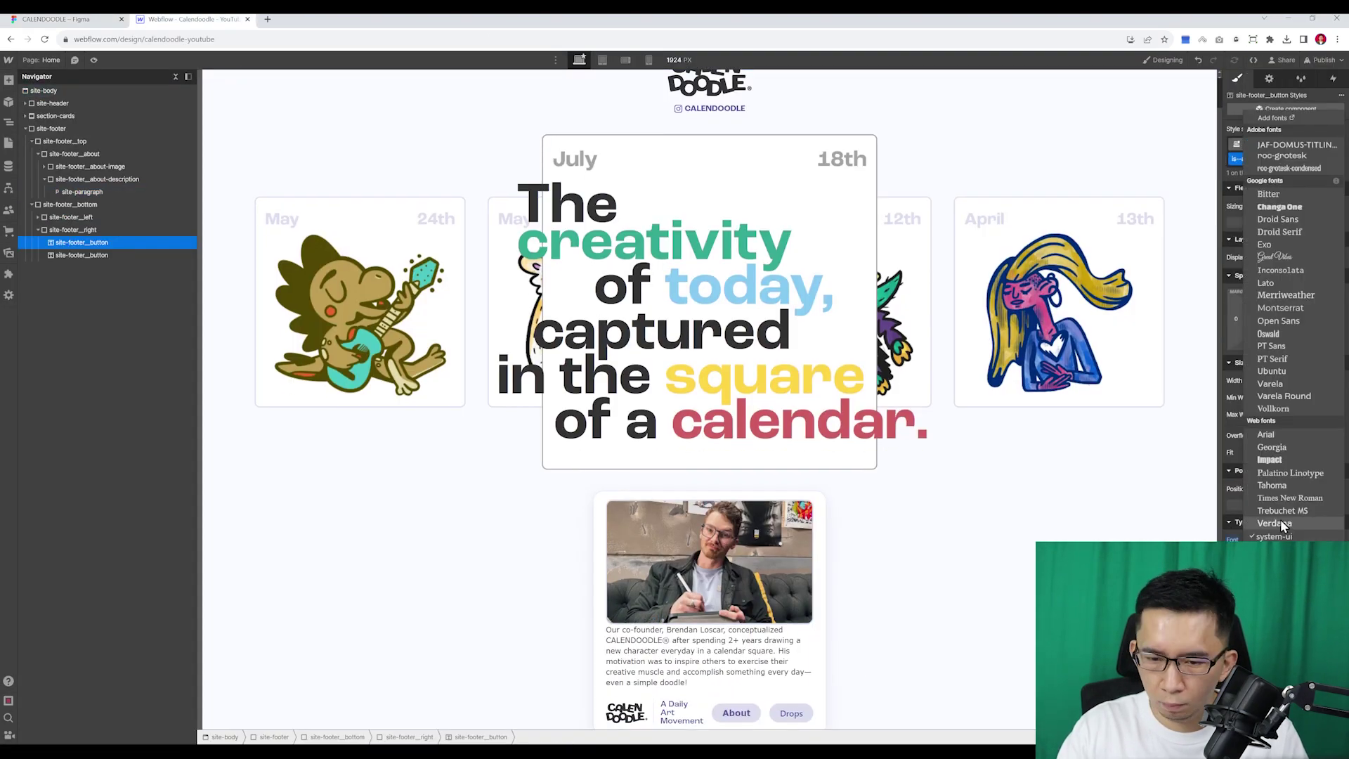
click(1280, 524)
- Add the 'Want to collaborate?' heading and its blurb paragraph to the collaborate block
click(759, 597)
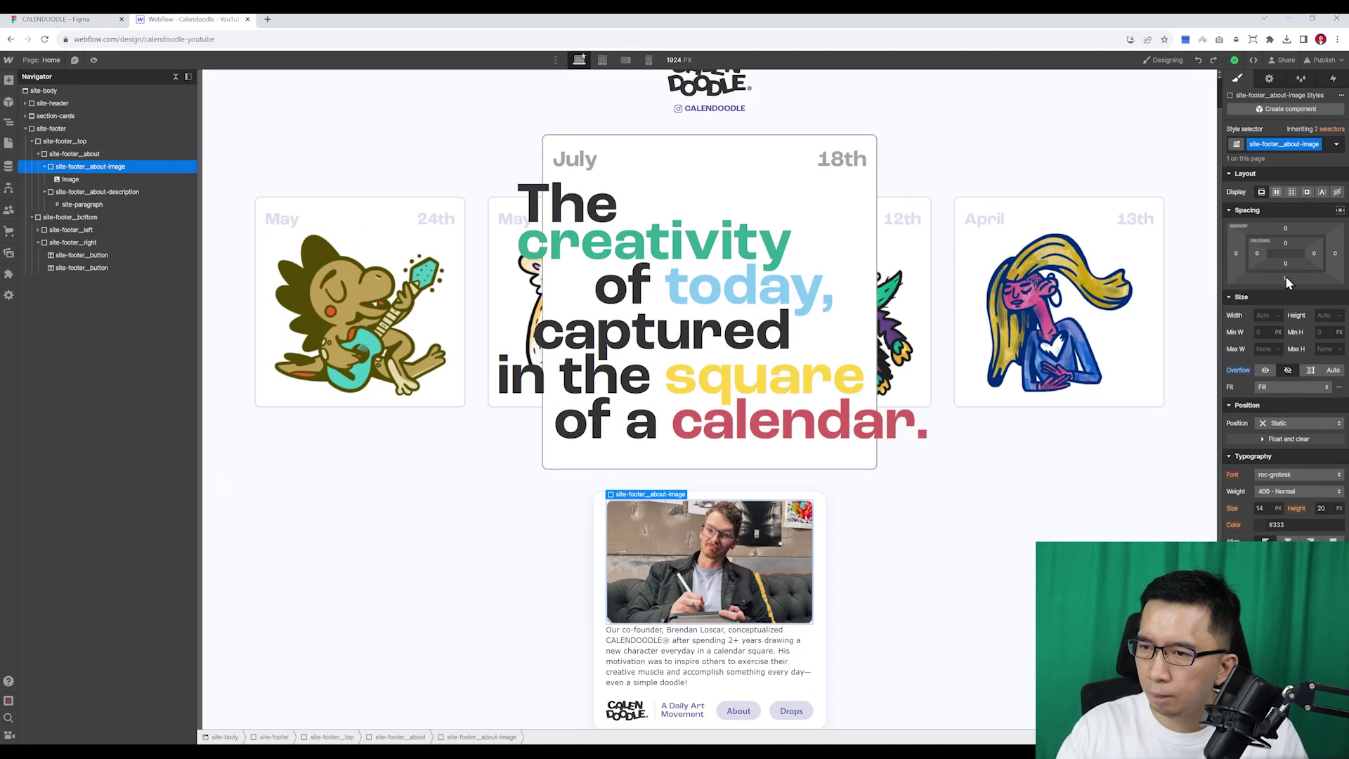
click(759, 650)
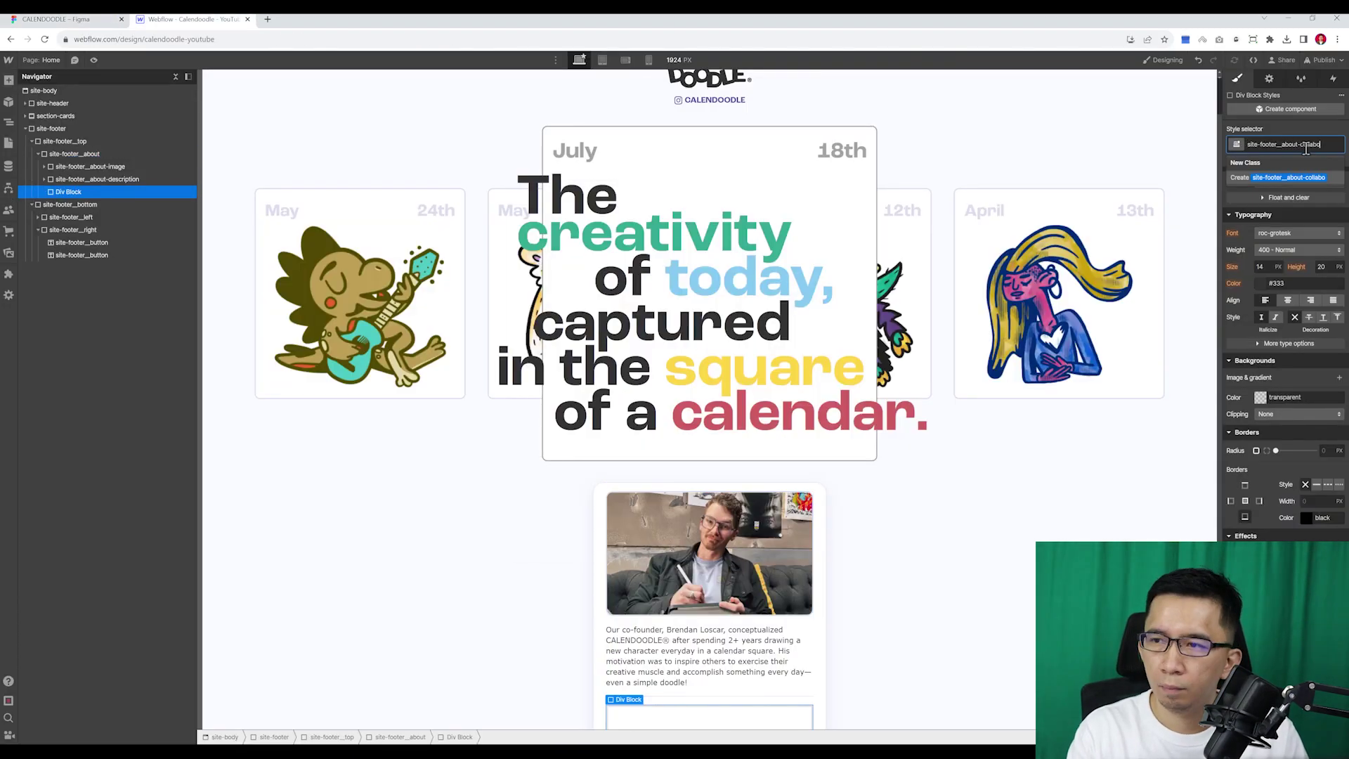
key(ctrl+e)
text(di)
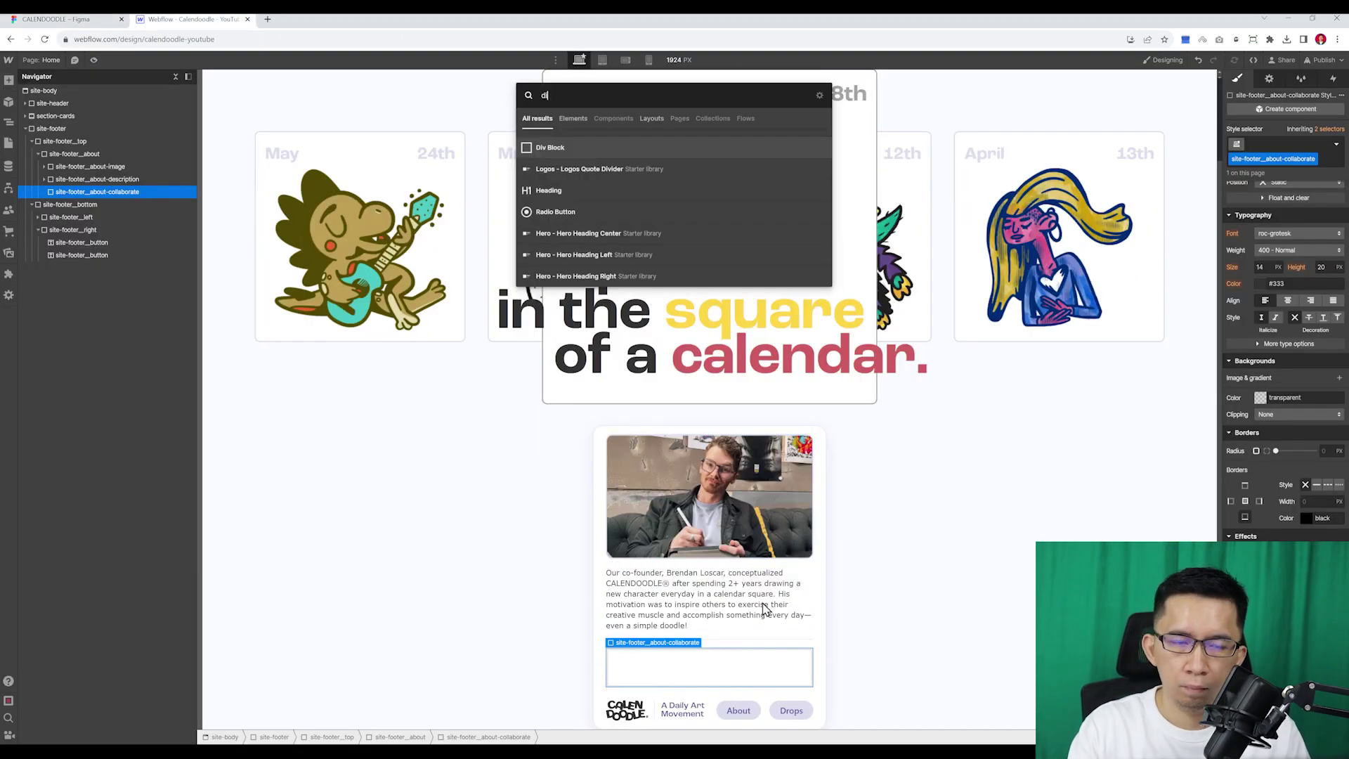
key(Down)
key(Down)
key(Return)
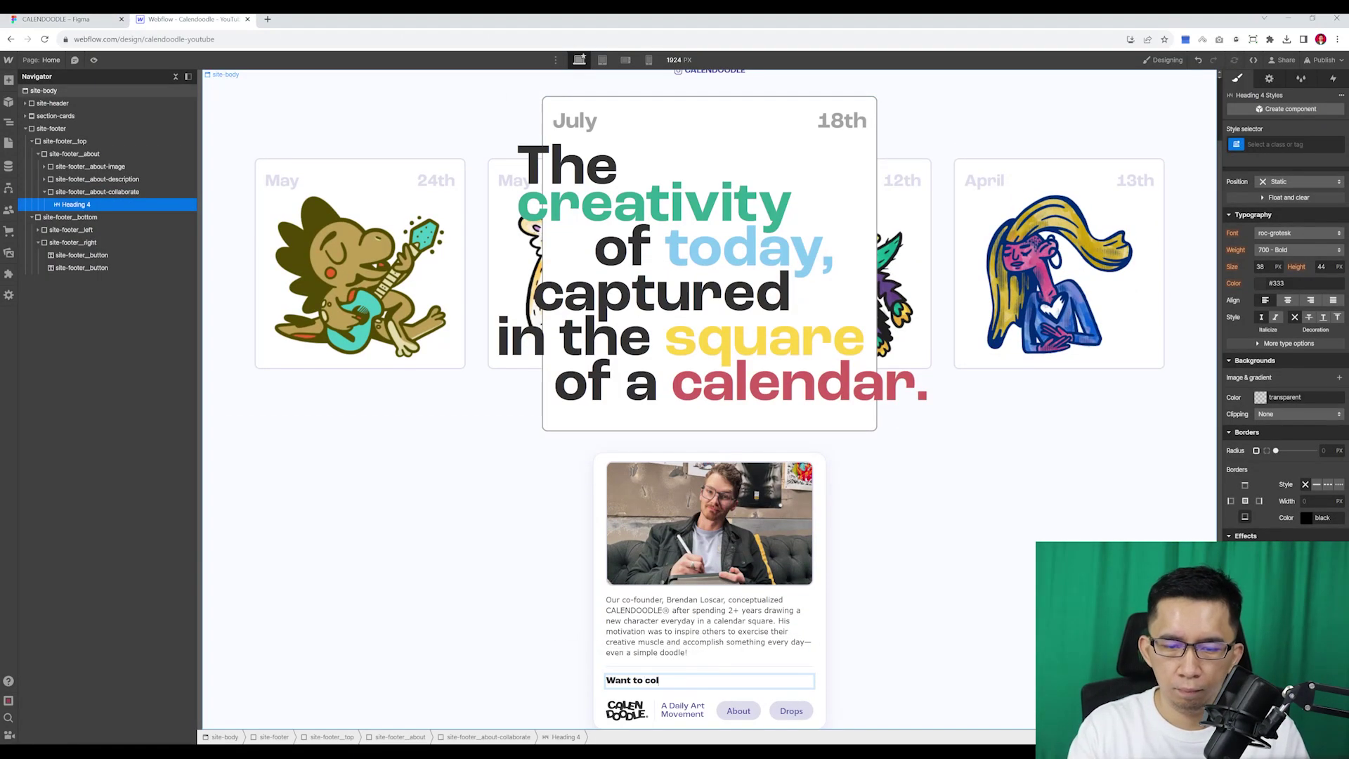
key(ctrl+v)
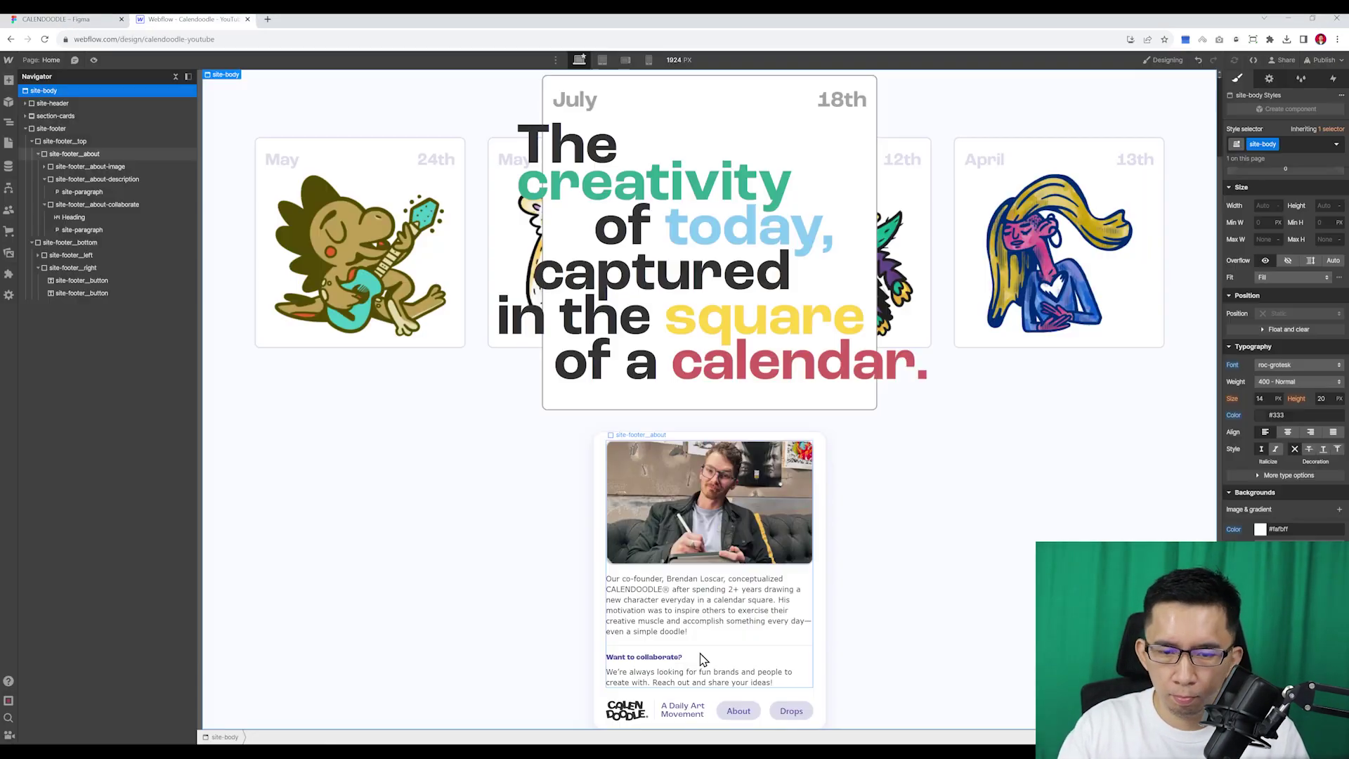
click(643, 674)
- Add a div with class site-footer__about-collaborate__right inside the collaborate block
click(48, 204)
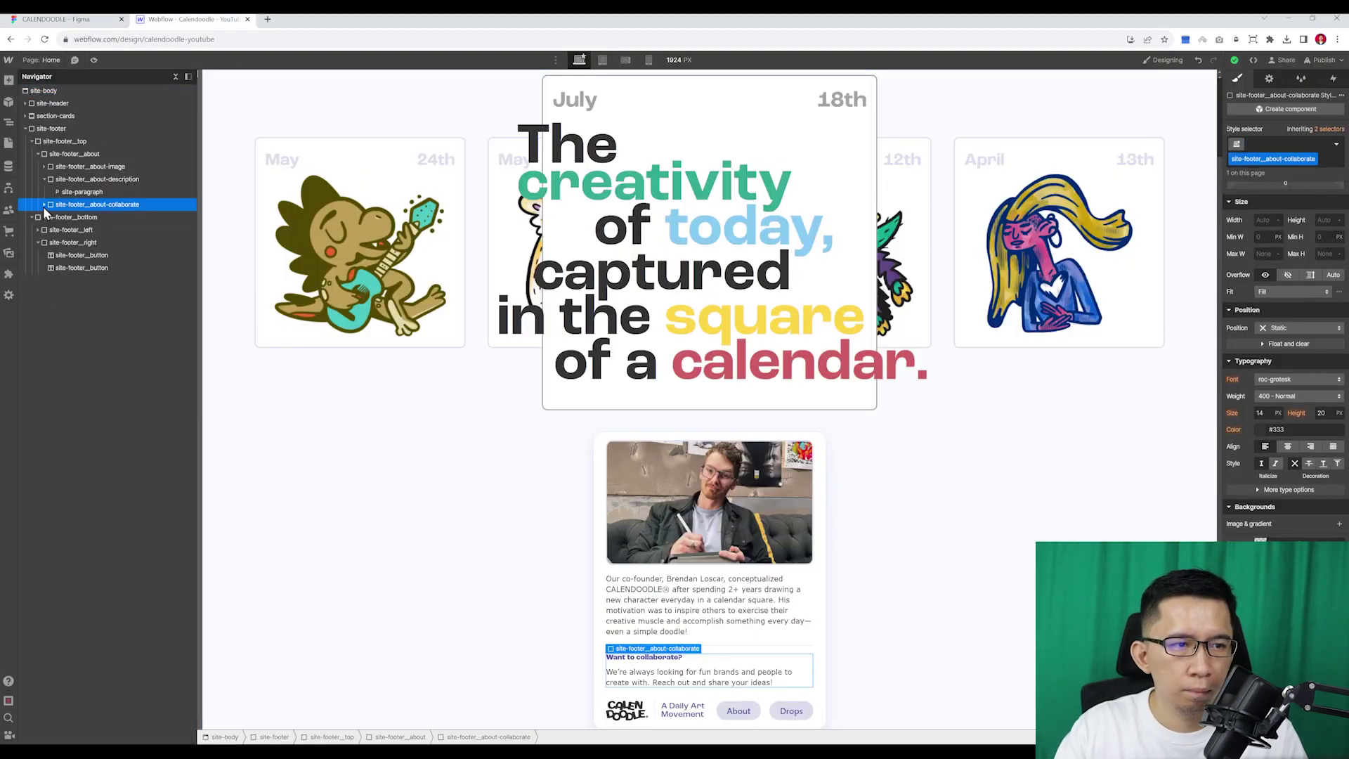
key(ctrl+v)
drag(83, 242, 91, 218)
click(52, 217)
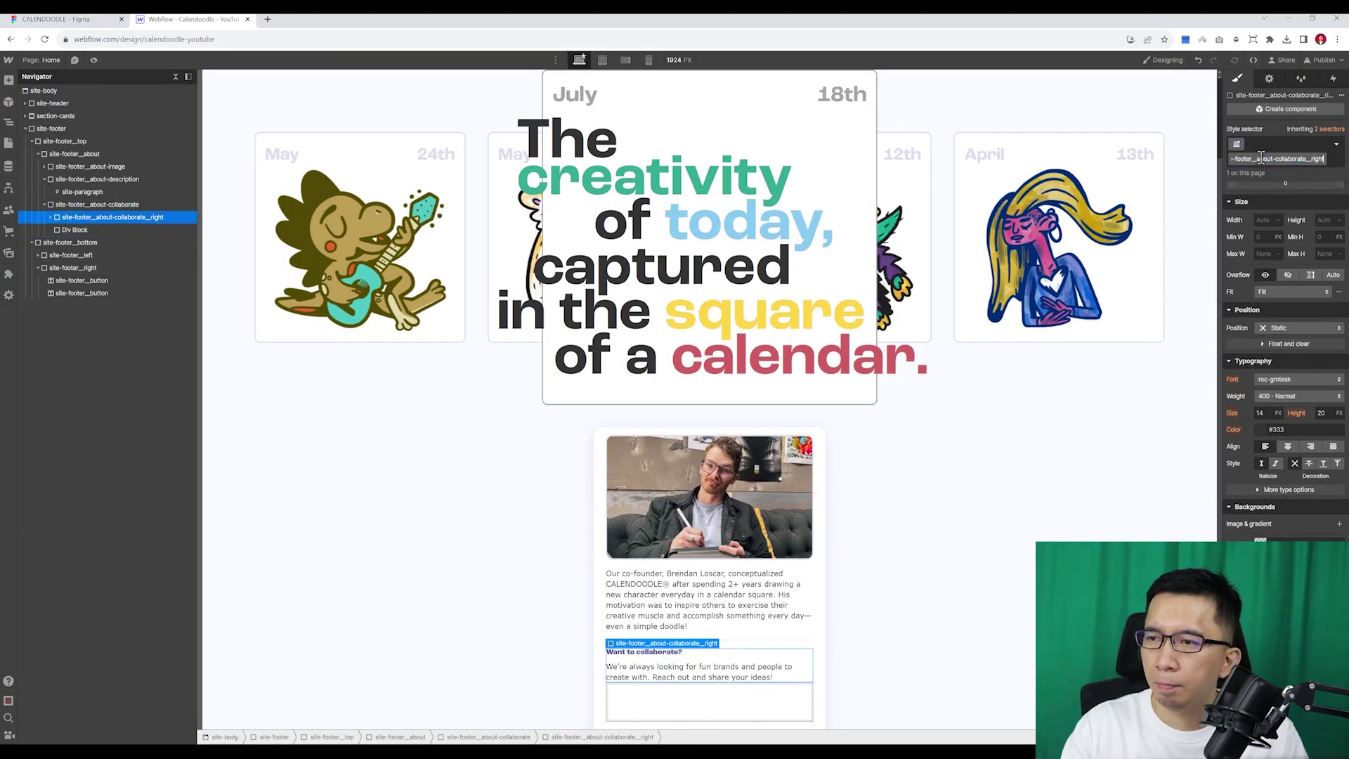
click(73, 230)
click(1312, 153)
text(site-footer__about-collaborate__right)
key(Return)
scroll(743, 713, down, 1)
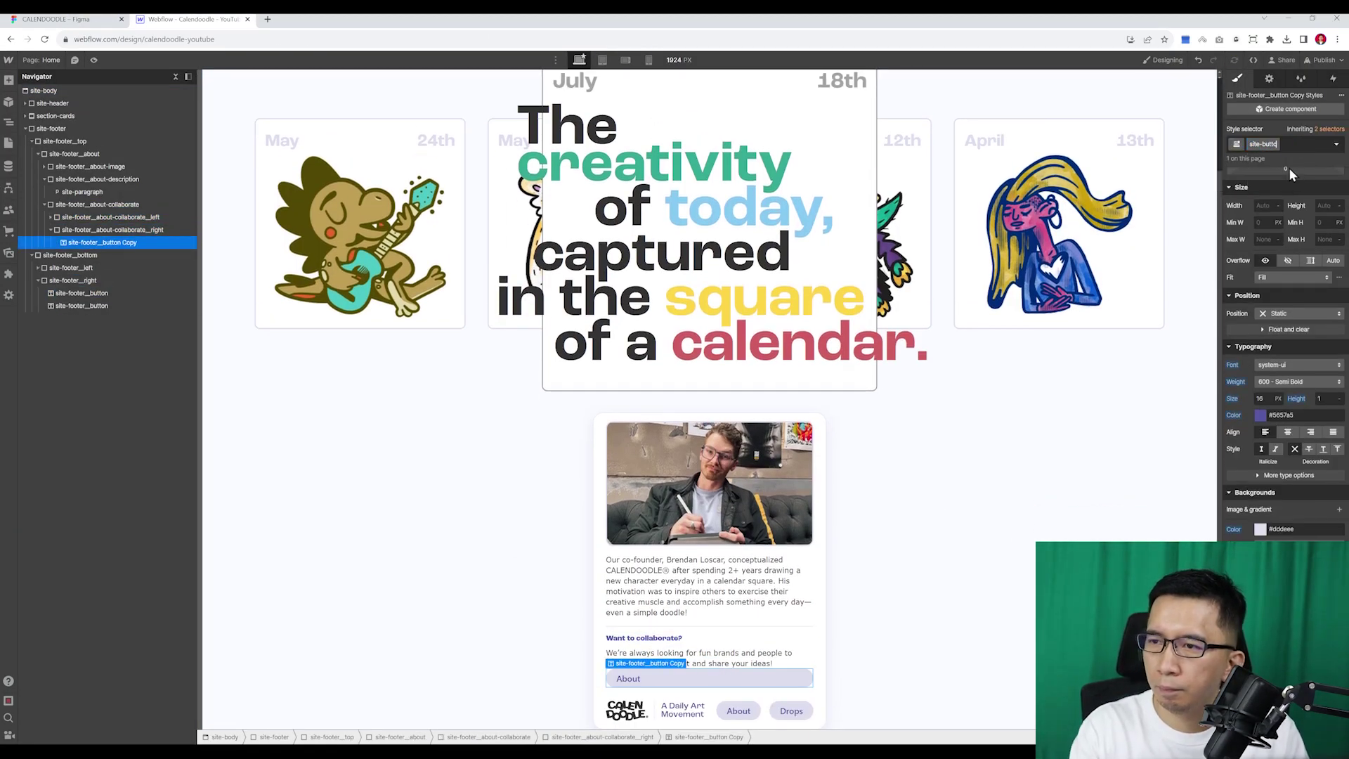
- Check the Contact Us button in the collaborate right div against the design
click(909, 542)
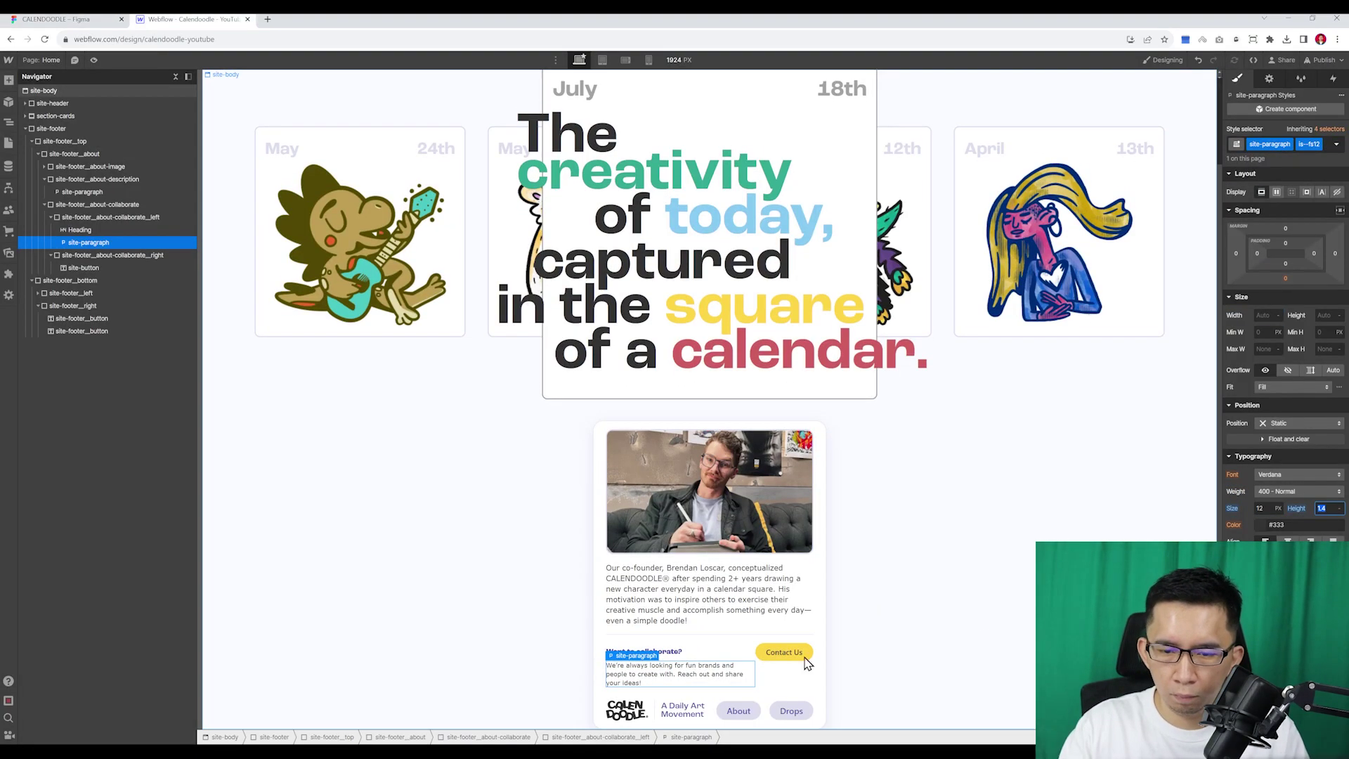
click(948, 536)
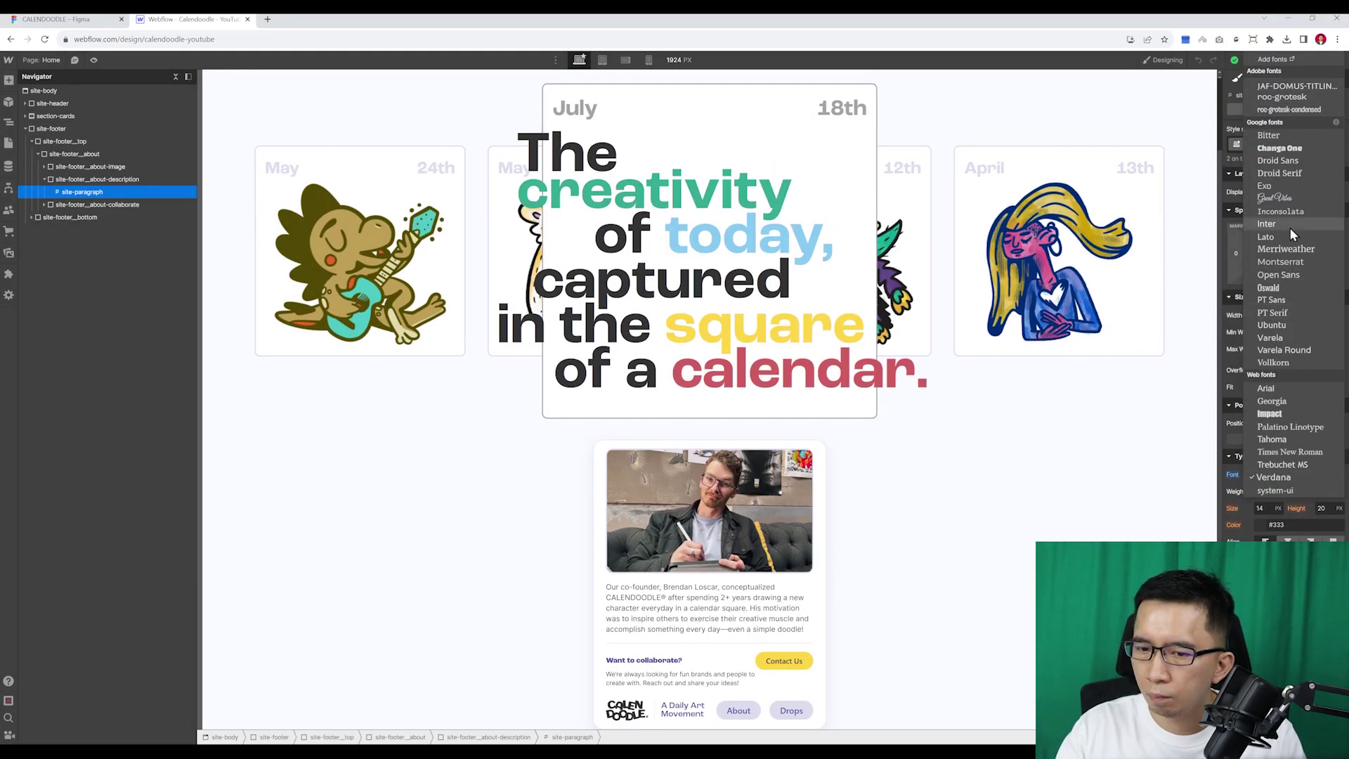
click(1289, 227)
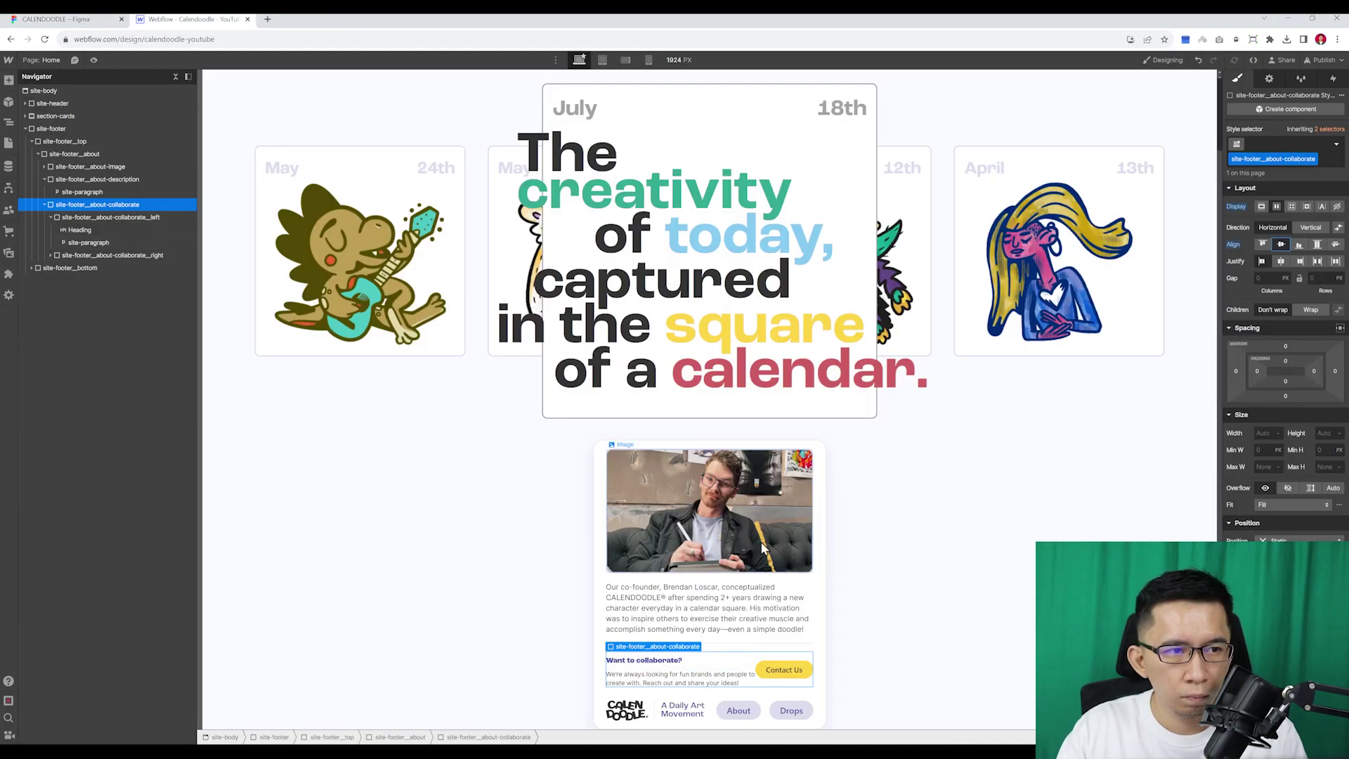
click(907, 530)
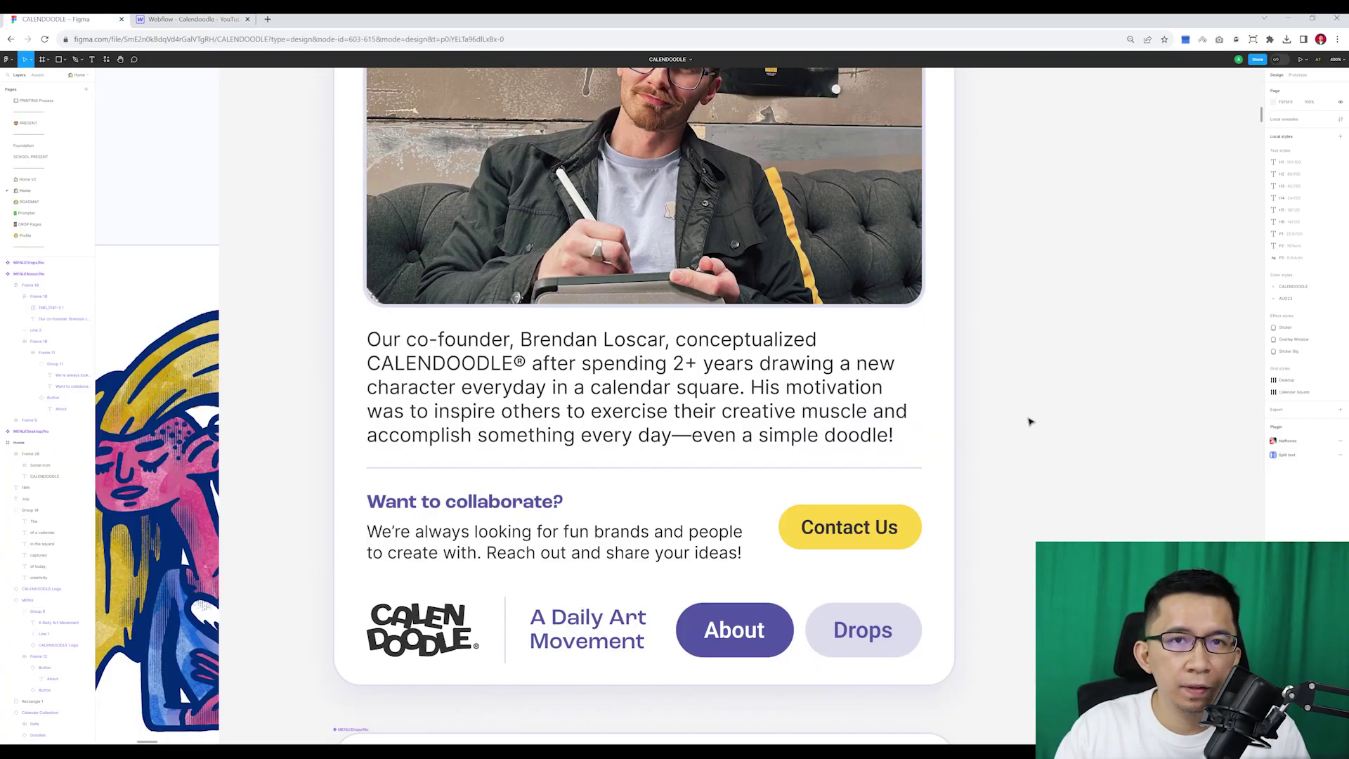
scroll(1030, 422, down, 3)
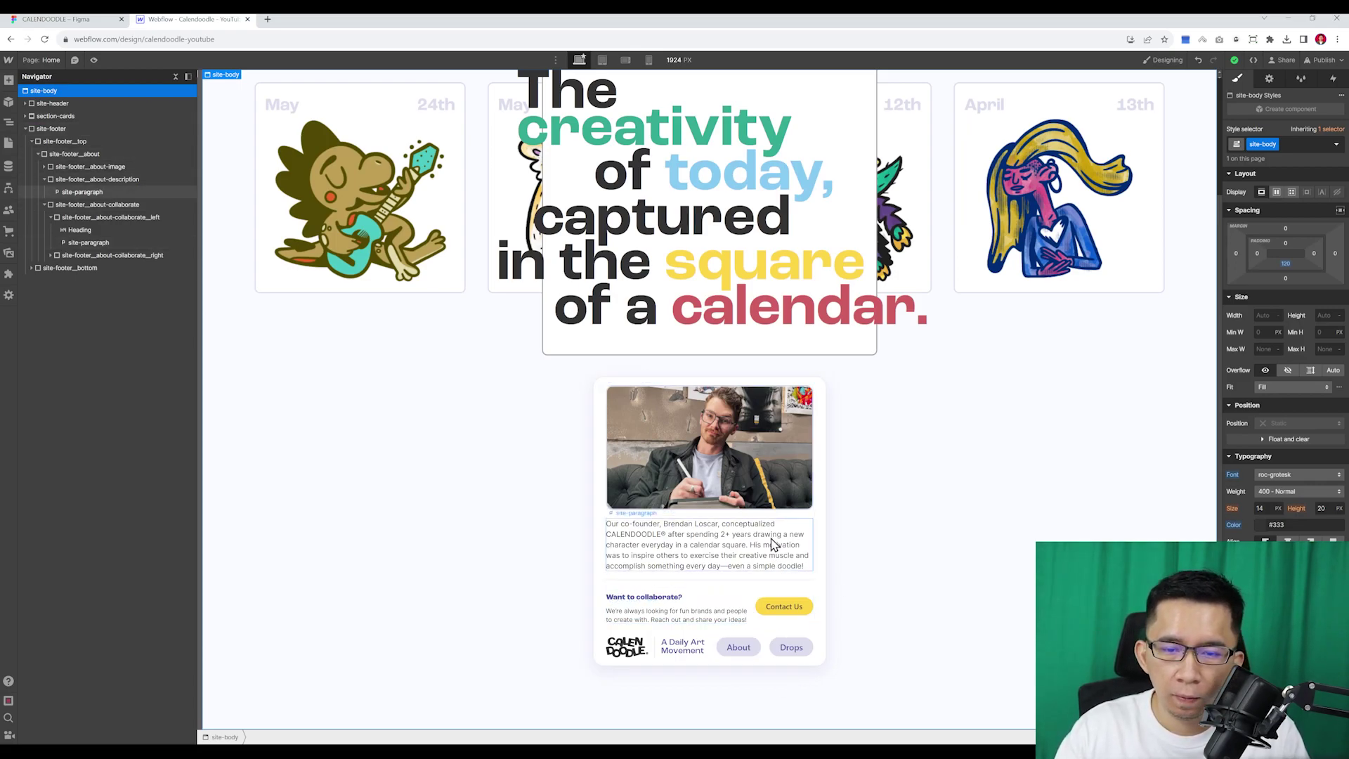
click(73, 153)
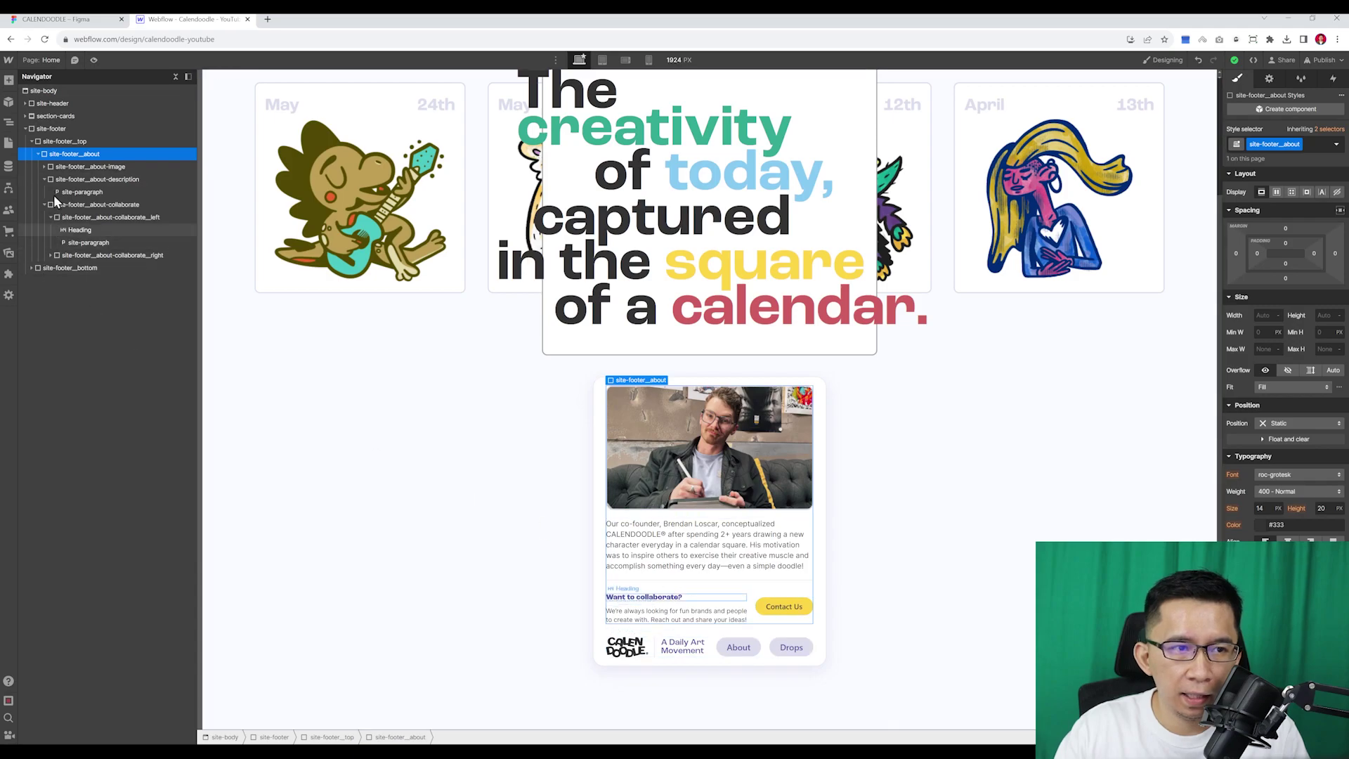
- Hide the About panel and scroll Figma to the Latest Releases frame with Stickers and Shirts
click(38, 159)
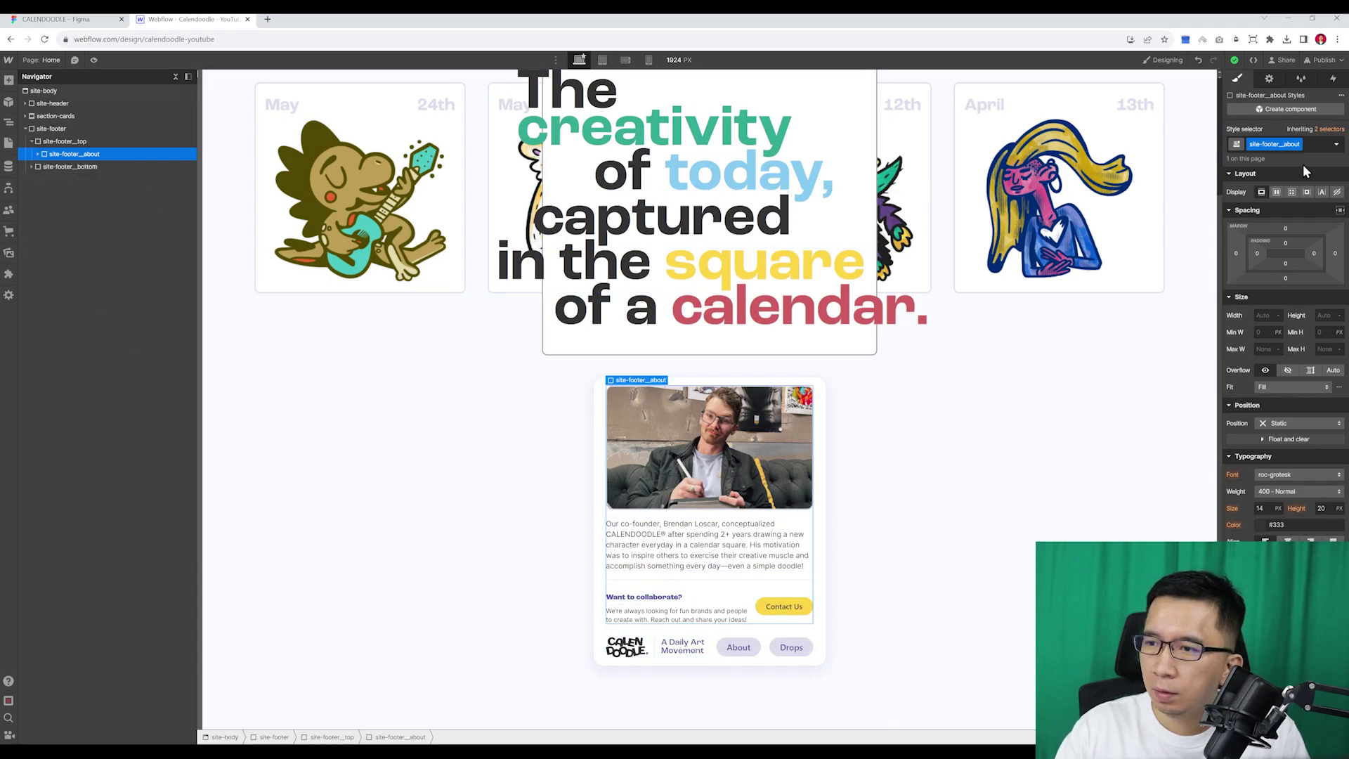
key(Delete)
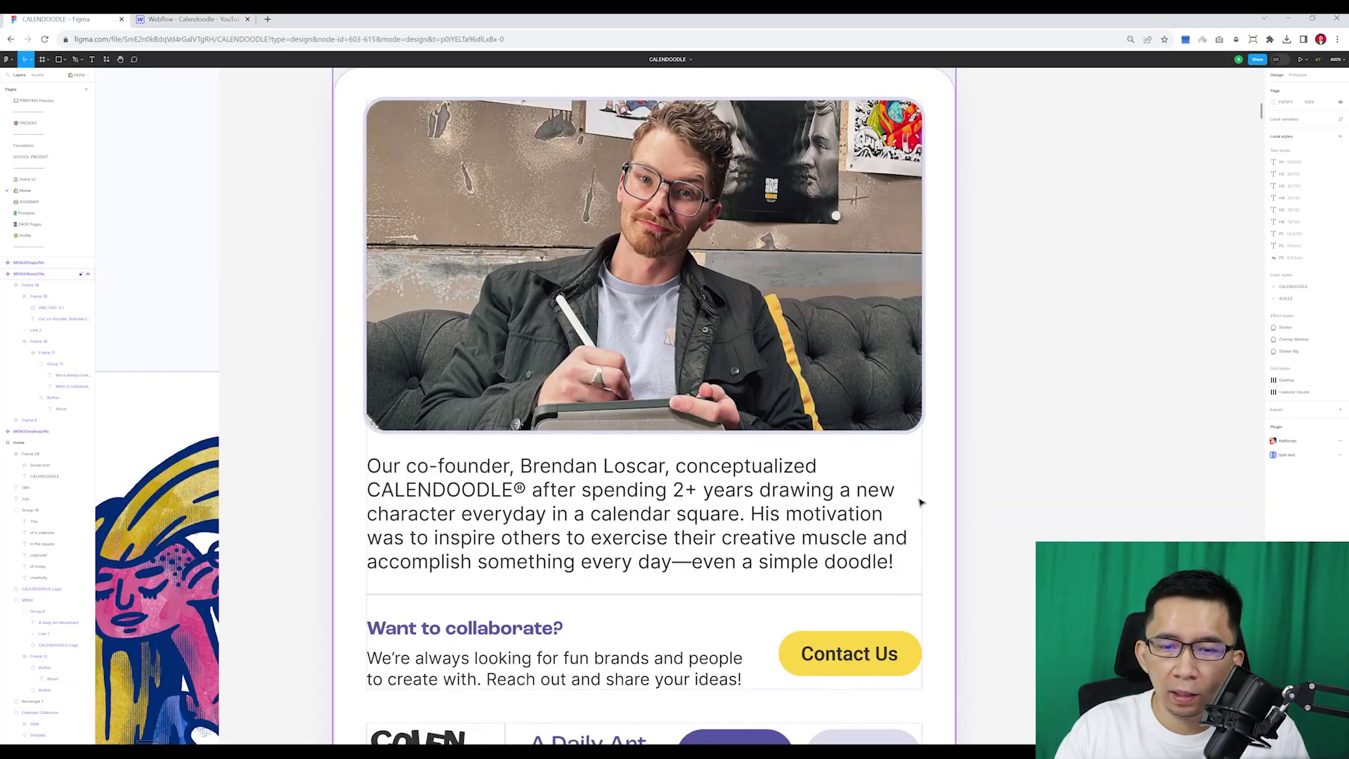
scroll(1023, 486, down, 5)
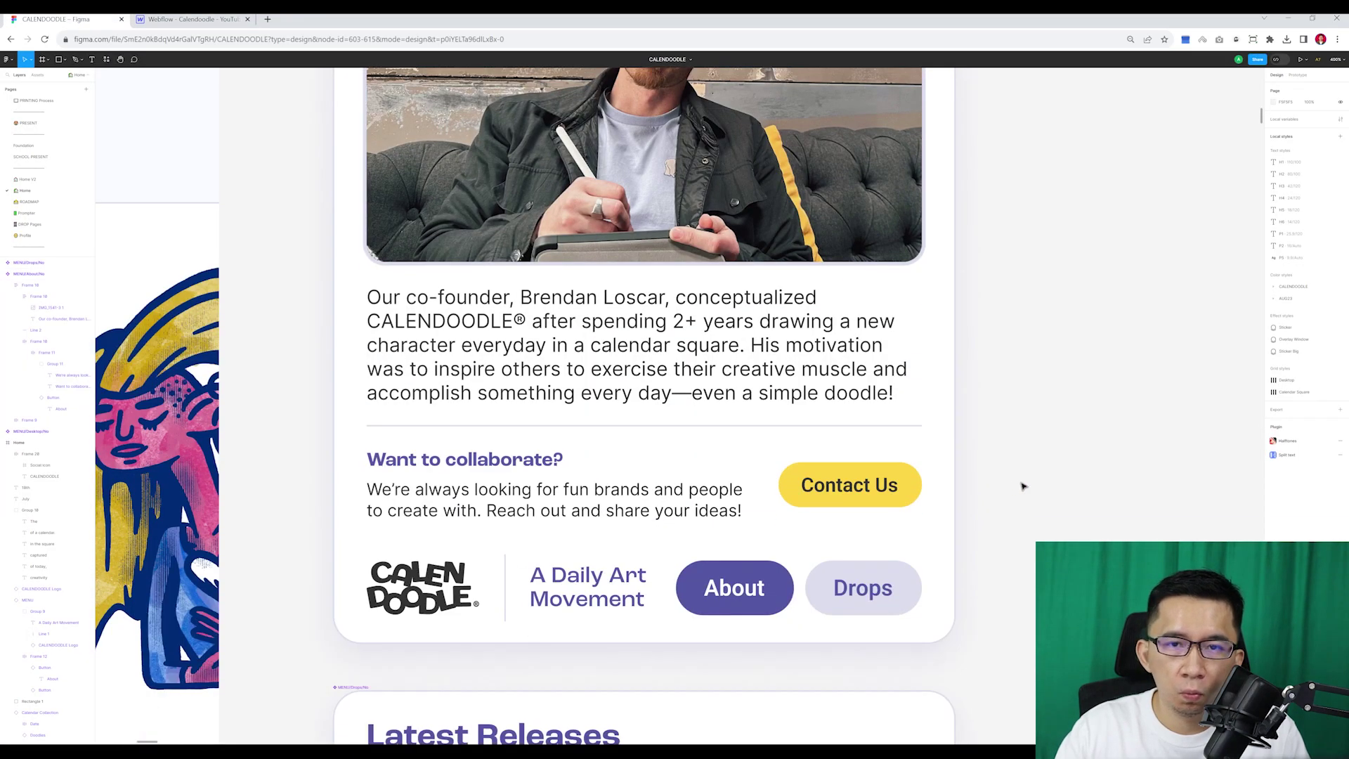
scroll(1023, 486, down, 6)
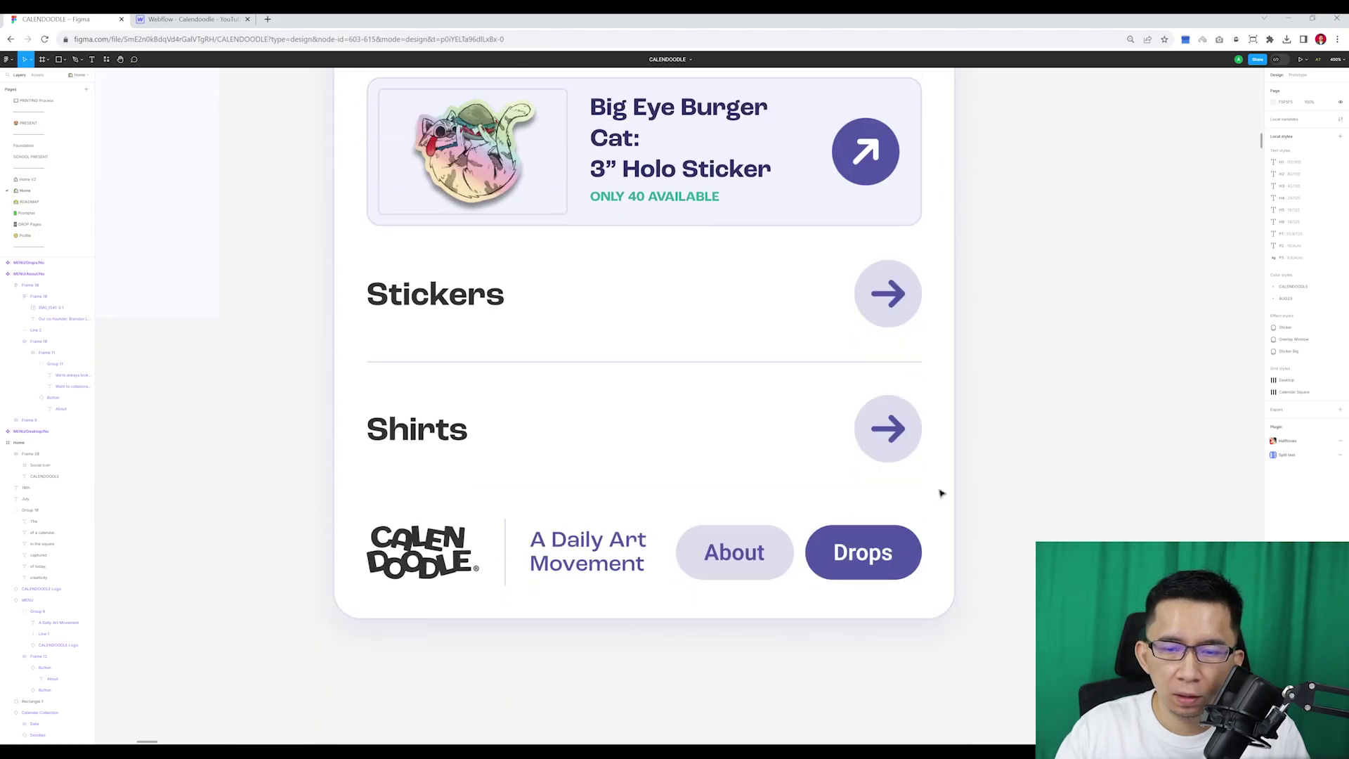
scroll(516, 242, up, 2)
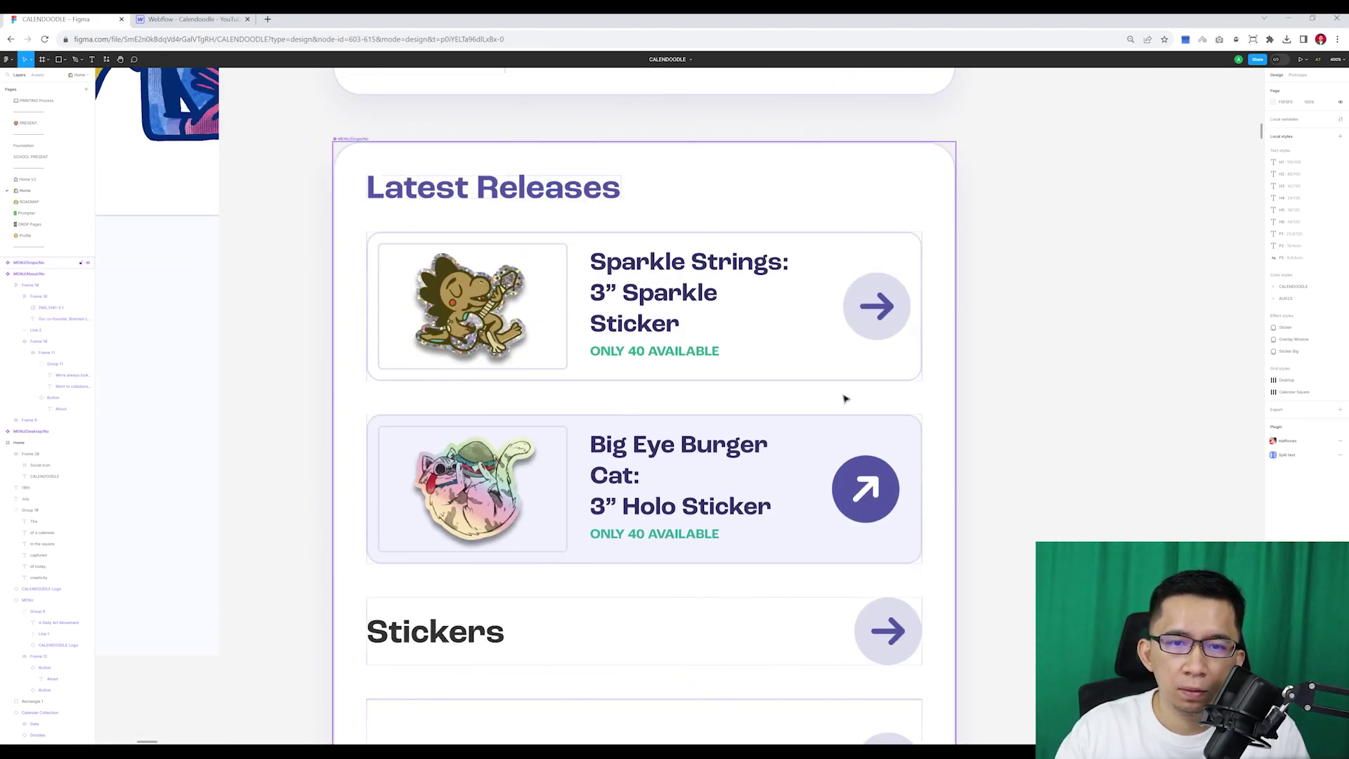
scroll(1001, 436, down, 1)
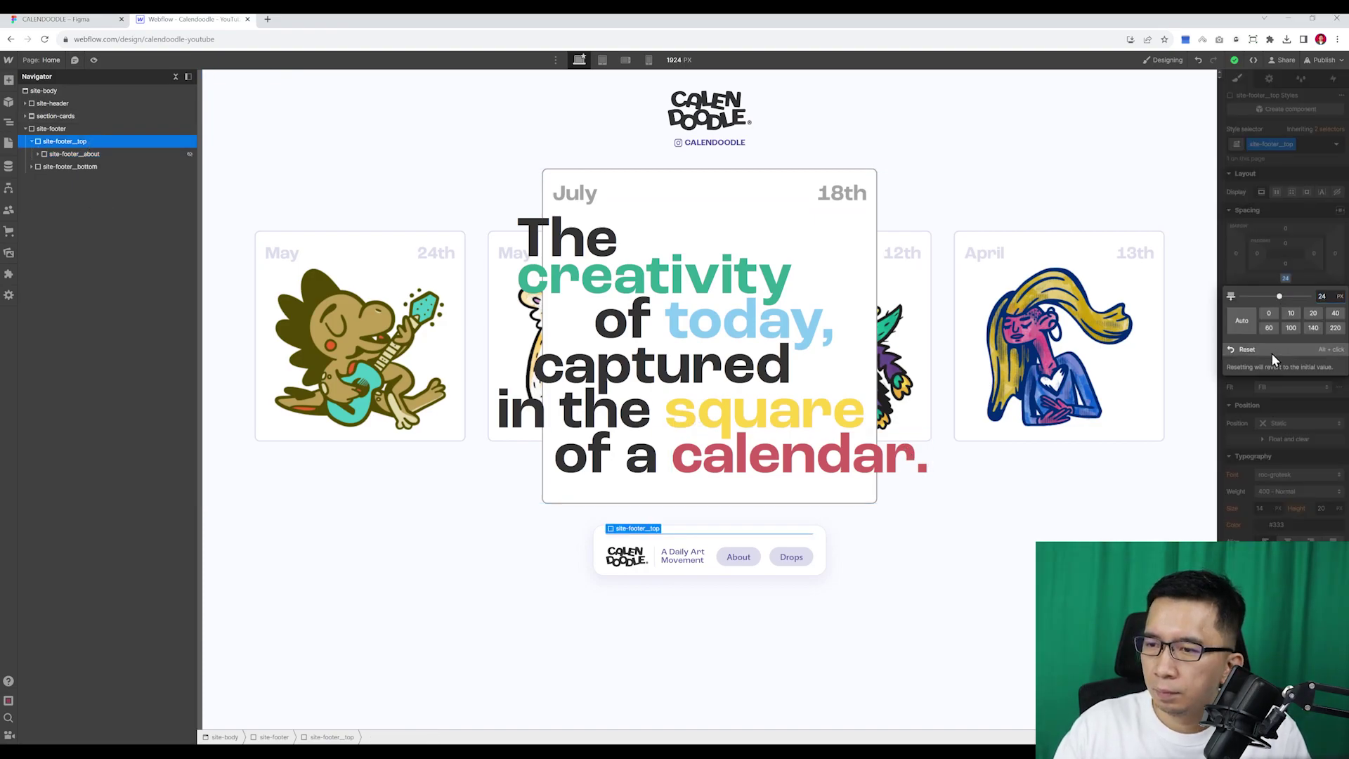
- Add a site-footer_drops block after About holding a Latest Releases heading
click(57, 129)
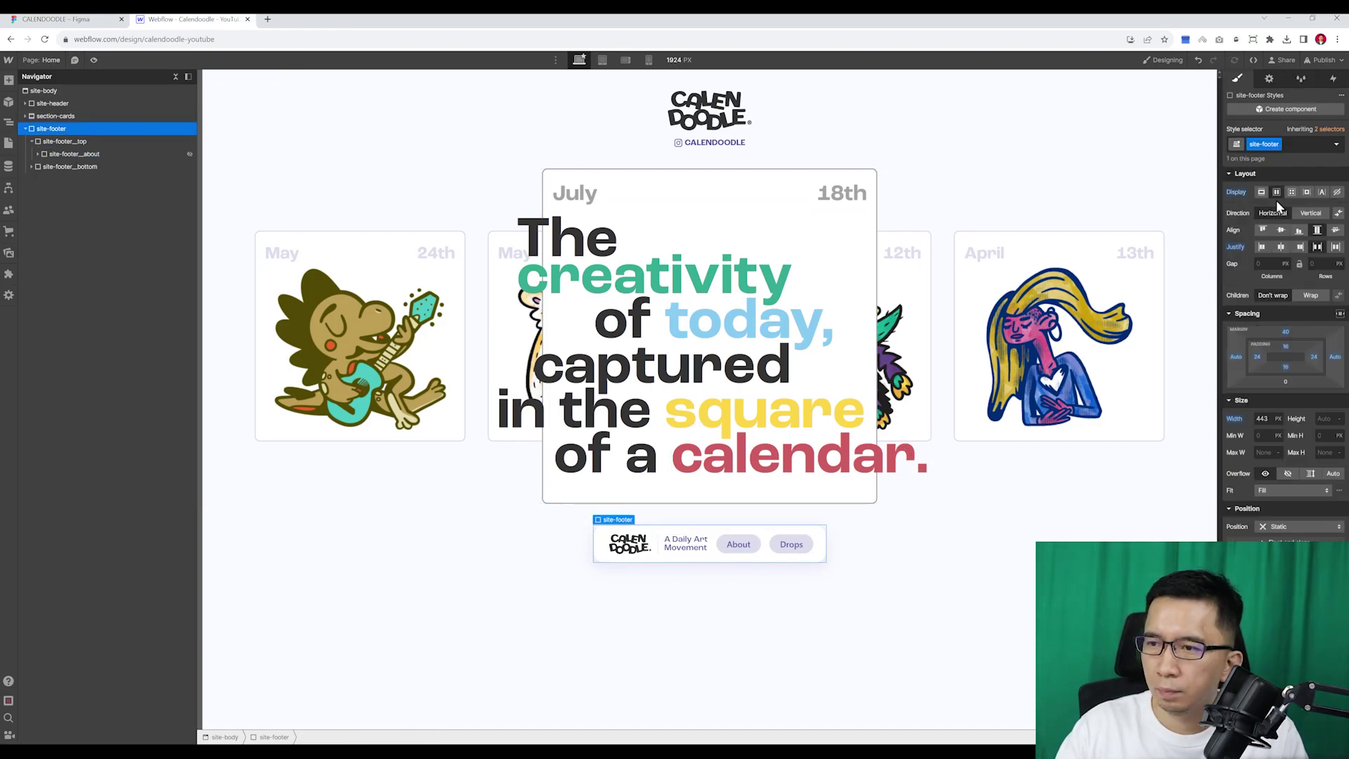
click(83, 154)
key(ctrl+v)
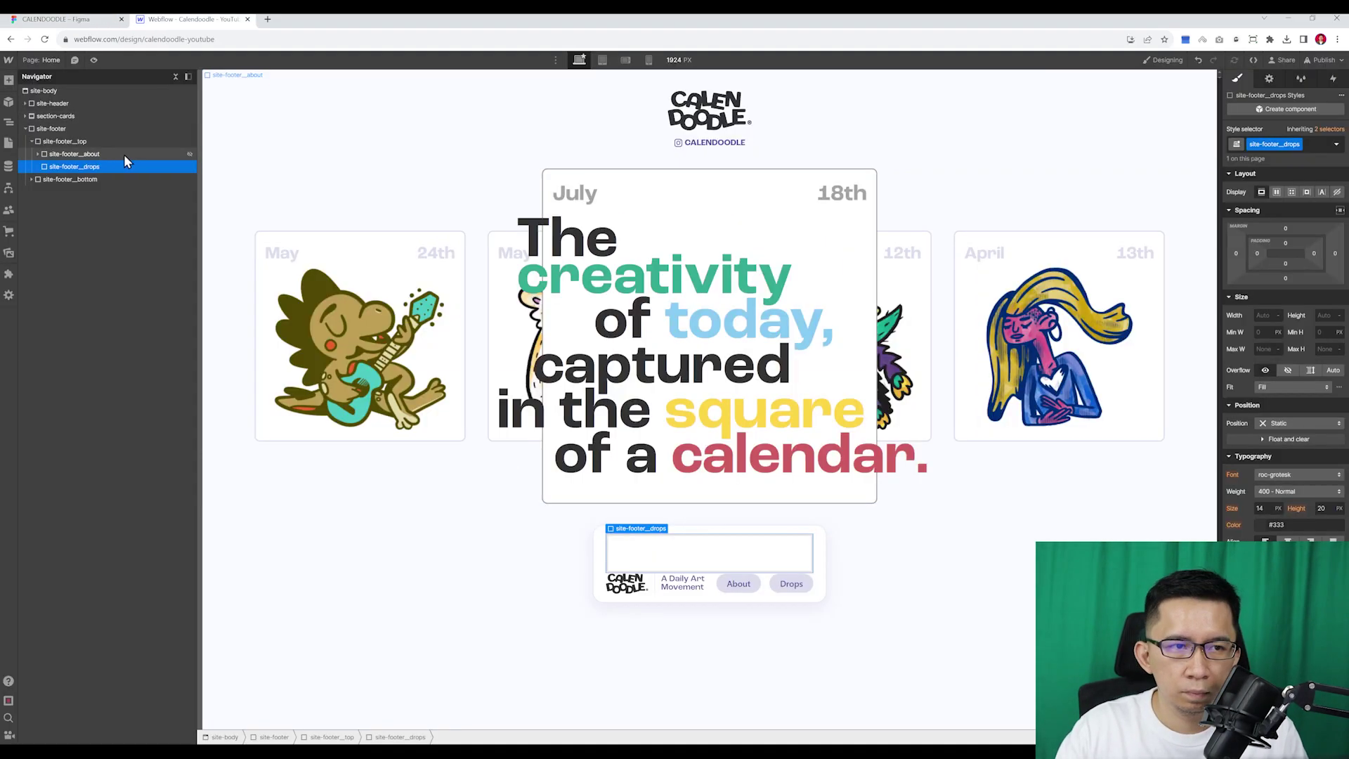
click(110, 268)
key(ctrl+e)
key(Escape)
key(ctrl+v)
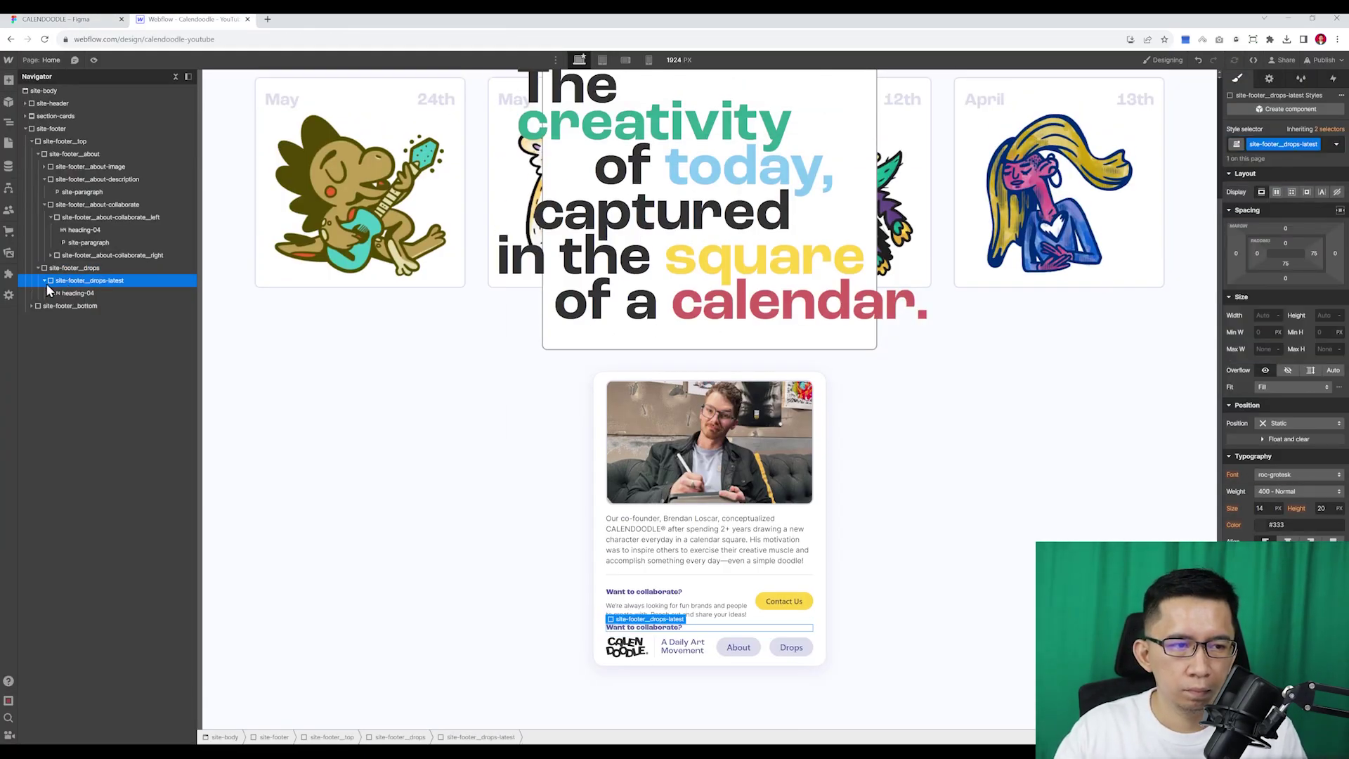
- Insert an empty div with class site-footer_drops-latest_item below the heading
key(ctrl+Tab)
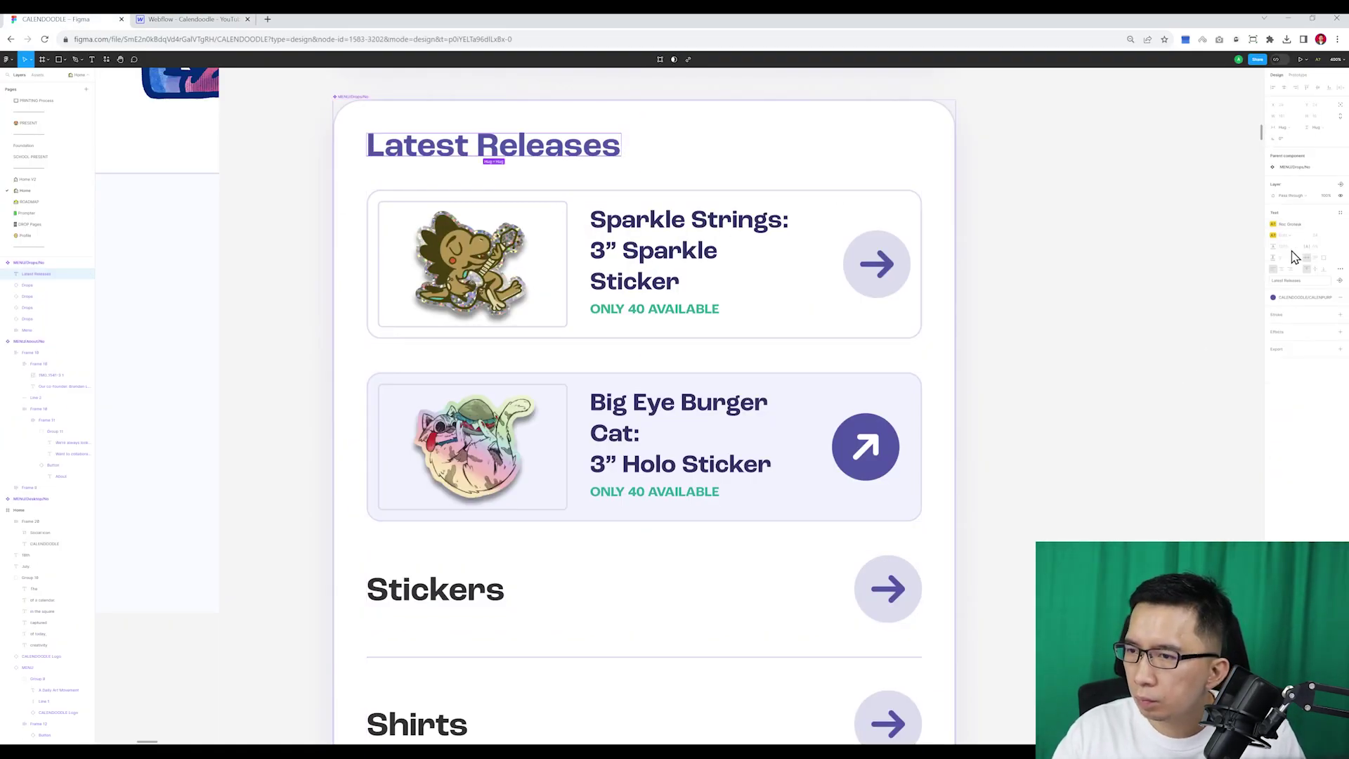
key(ctrl+Tab)
key(ctrl+e)
text(div)
key(Return)
key(ctrl+Tab)
key(ctrl+Tab)
key(ctrl+Return)
text(site-footer_drops-latest)
key(Return)
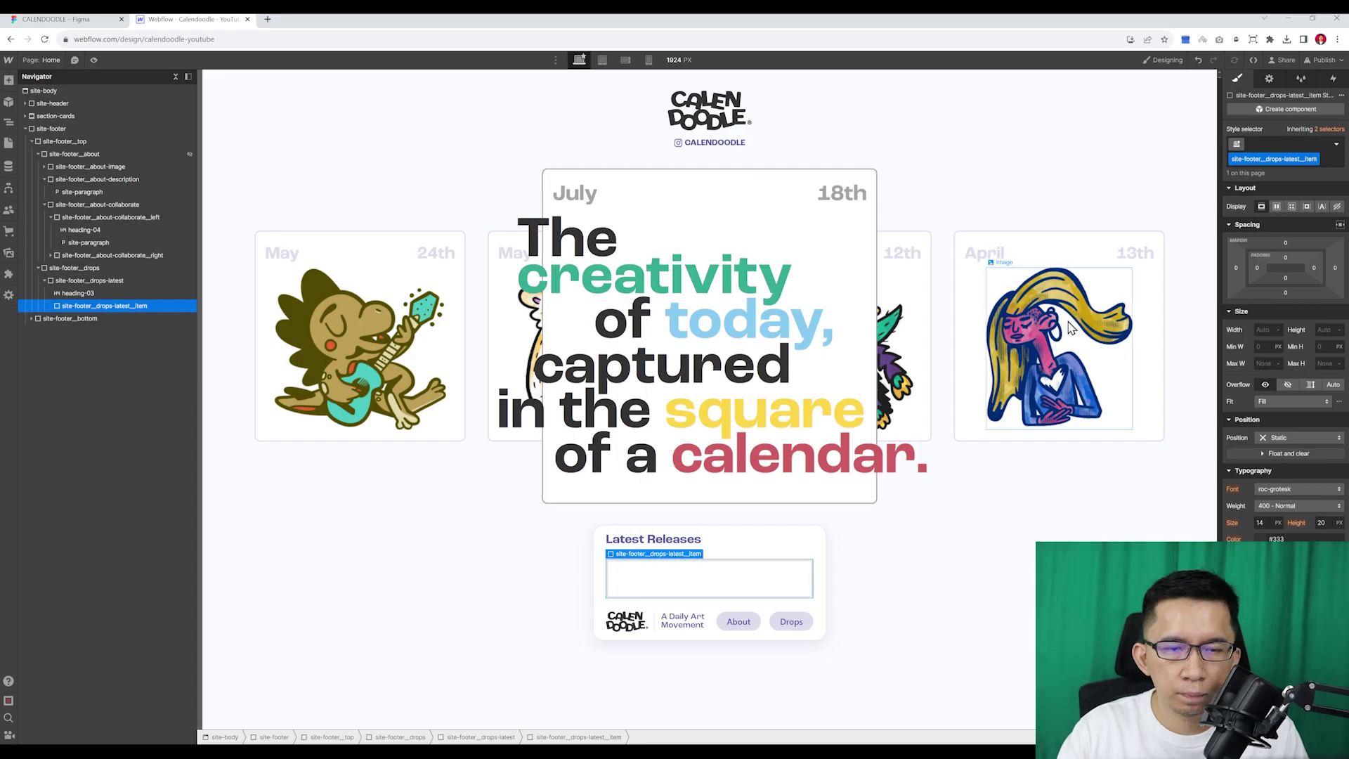
key(ctrl+Tab)
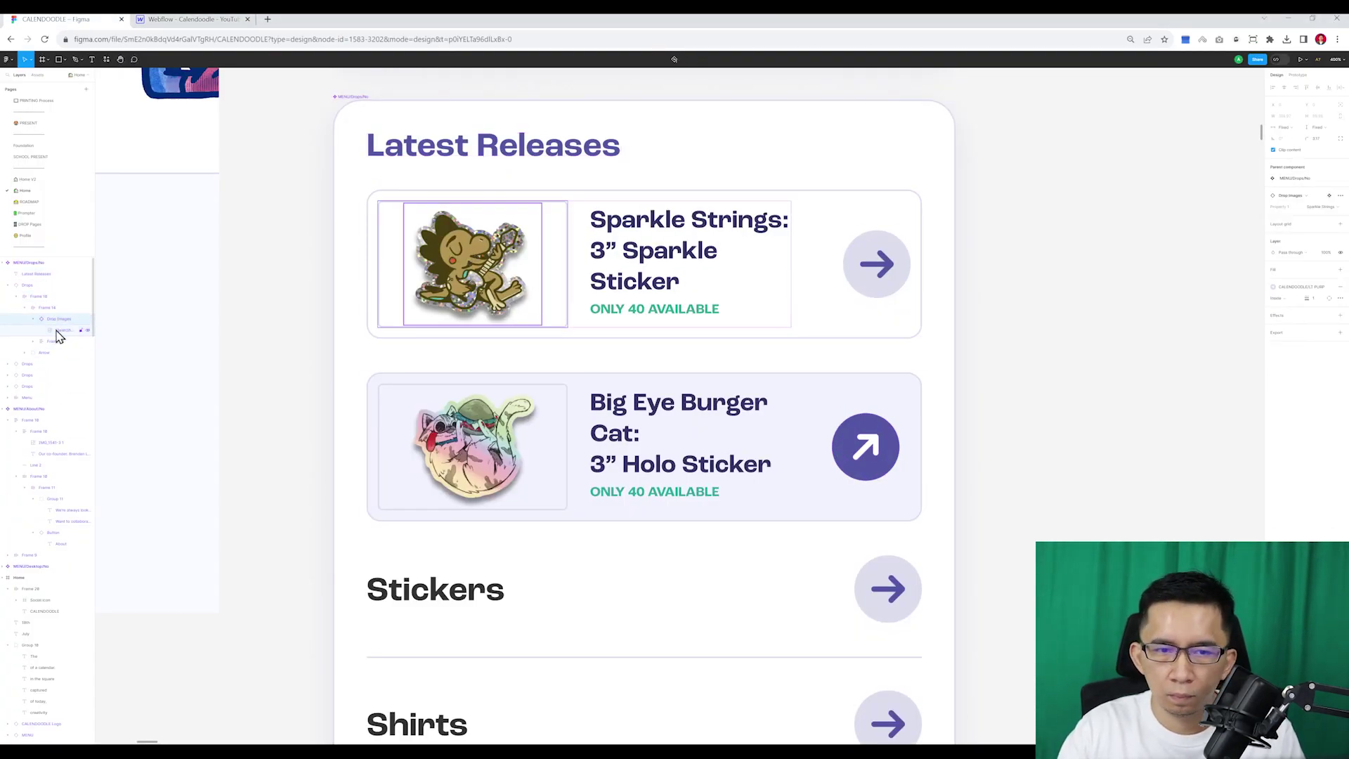
key(ctrl+Tab)
- Insert an image into the release item using the Sparkle Strings sticker asset
key(ctrl+Tab)
click(906, 513)
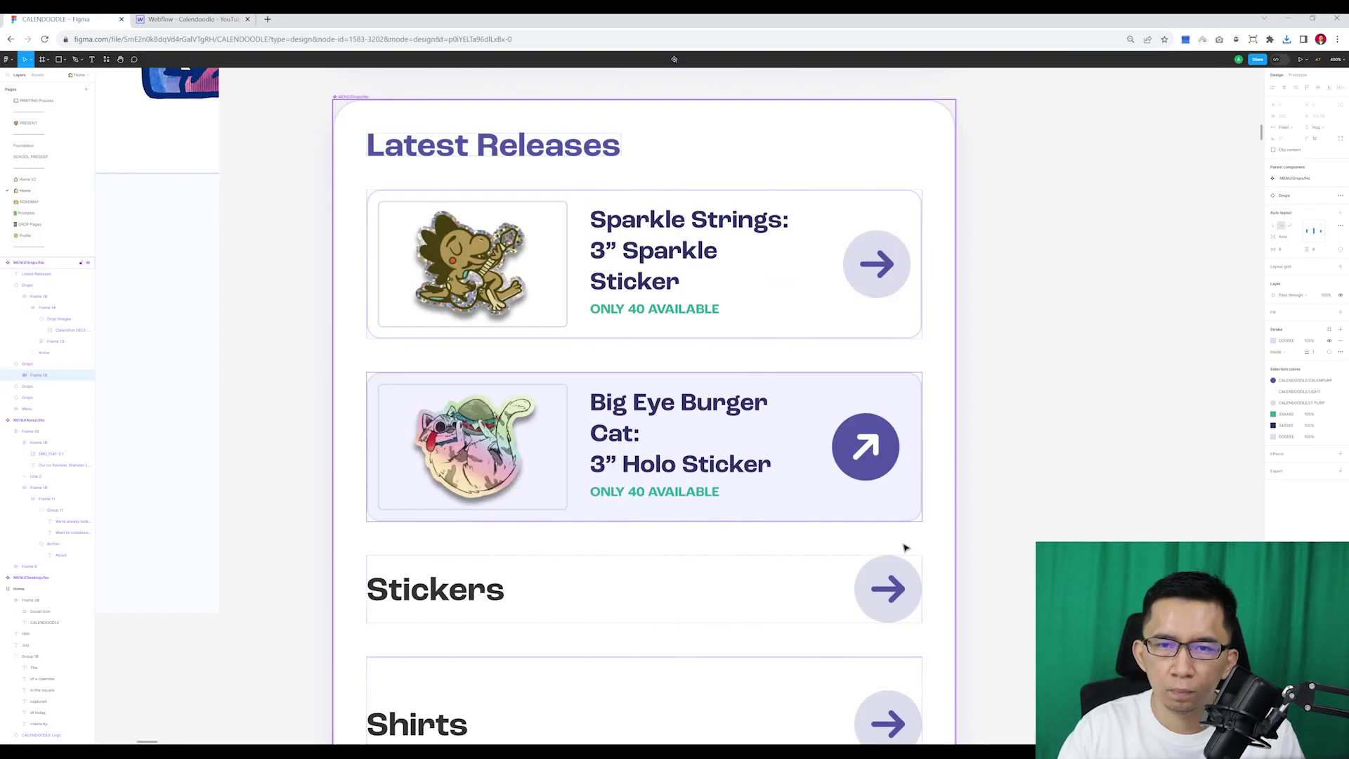
key(ctrl+Tab)
key(Return)
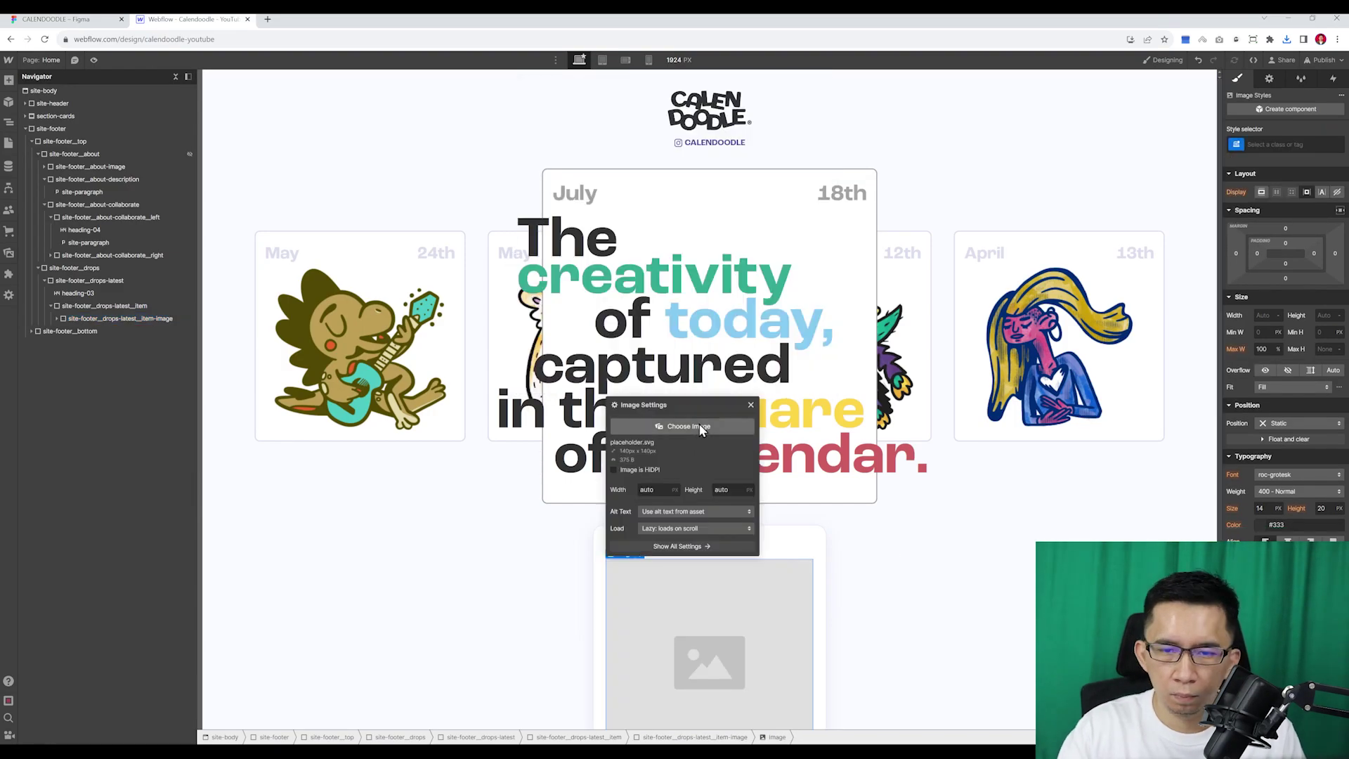
key(j)
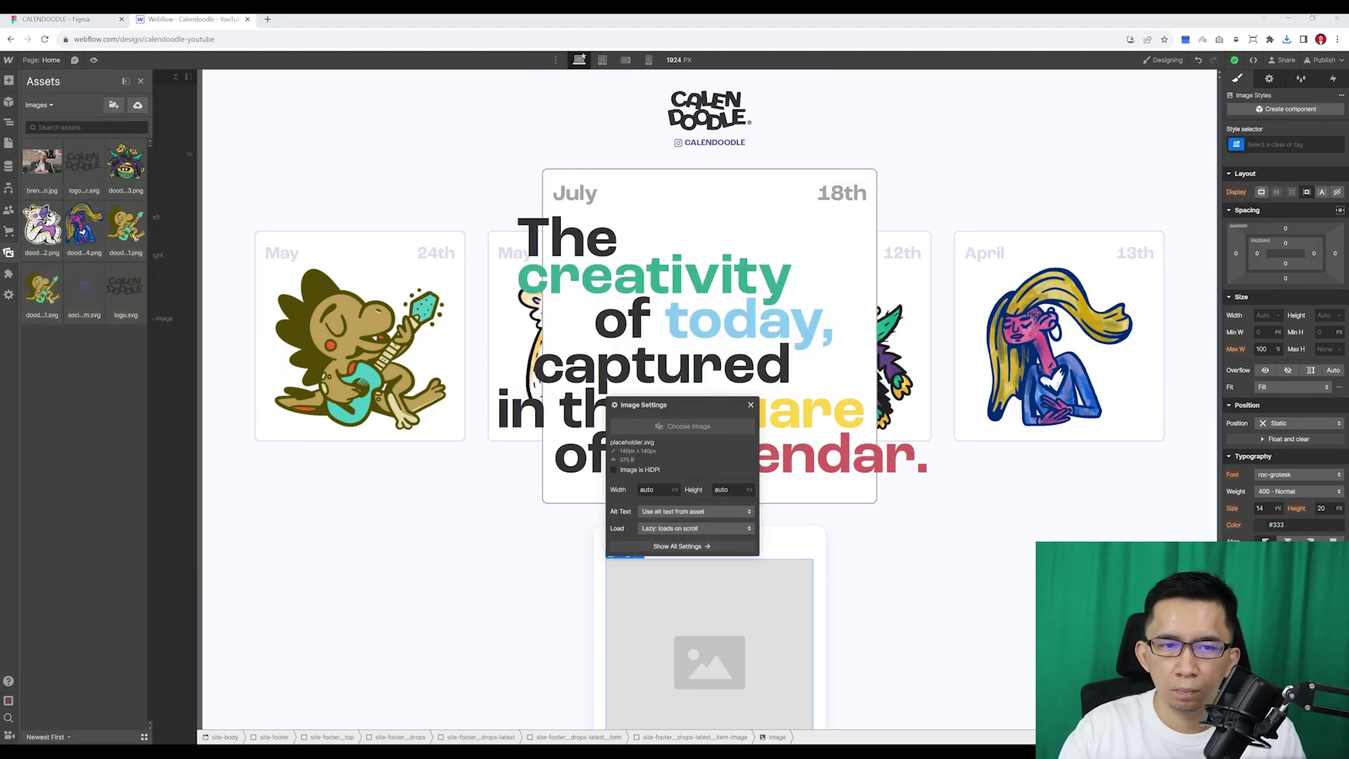
key(z)
key(j)
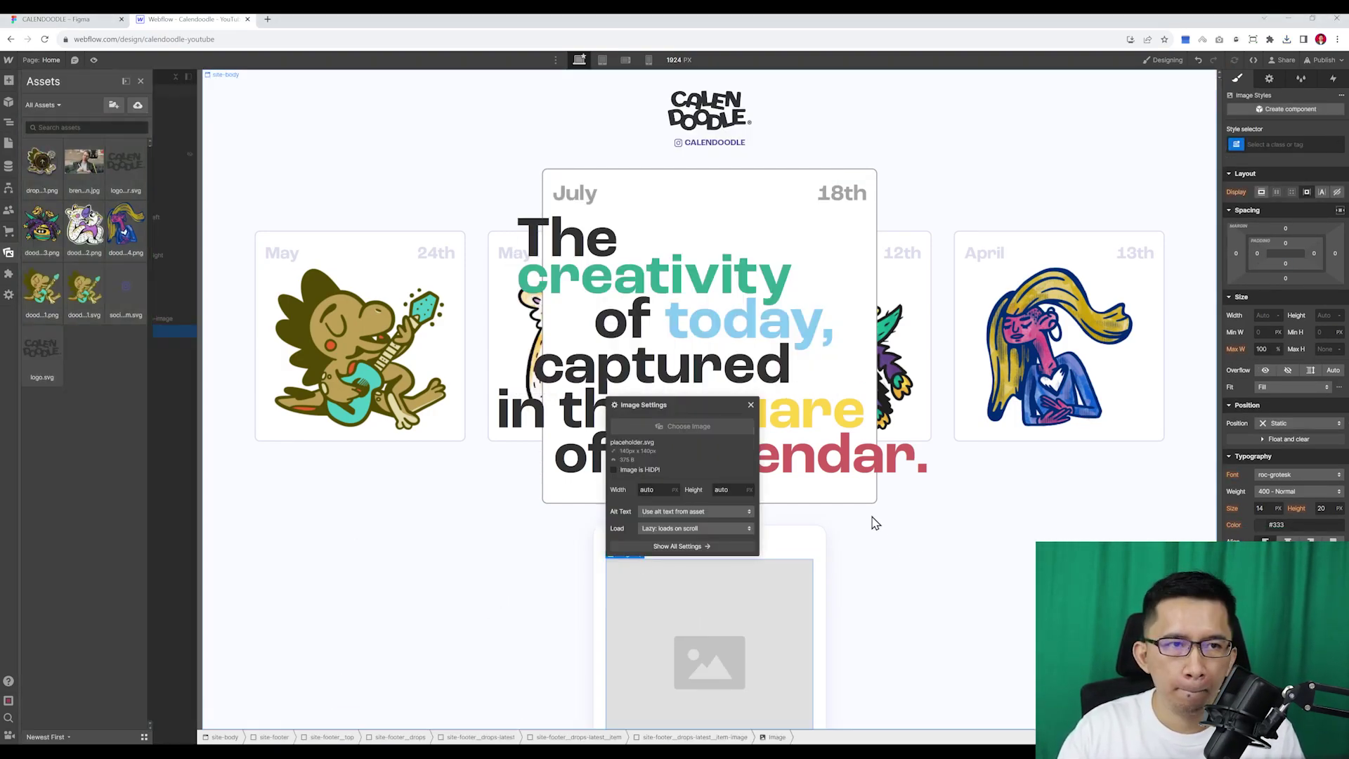
key(ctrl+Tab)
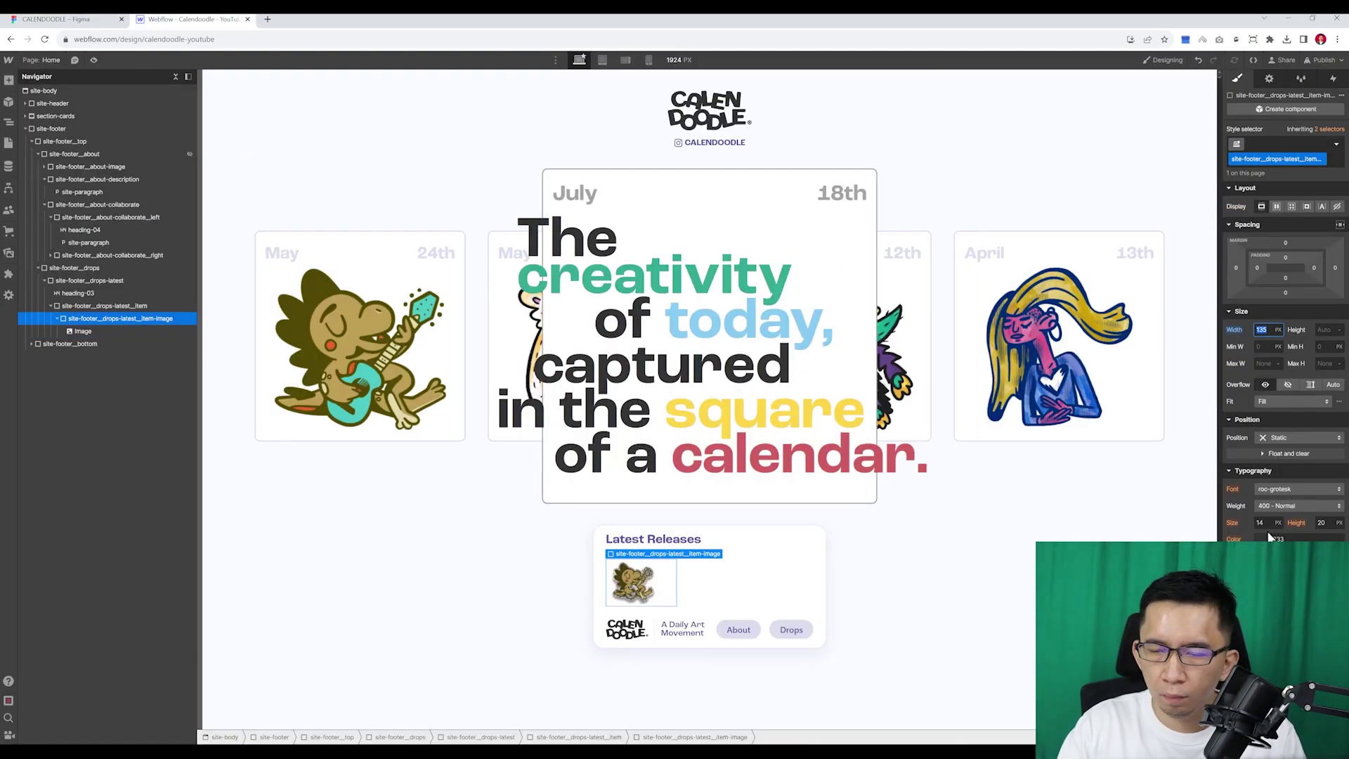
key(ctrl+Tab)
key(ctrl+Tab)
key(ctrl+Tab)
key(ctrl+Tab)
- Add the title 'Sparkle Strings: 3" Sparkle Sticker' in semibold 18px text
key(ctrl+Tab)
ctrl+click(668, 237)
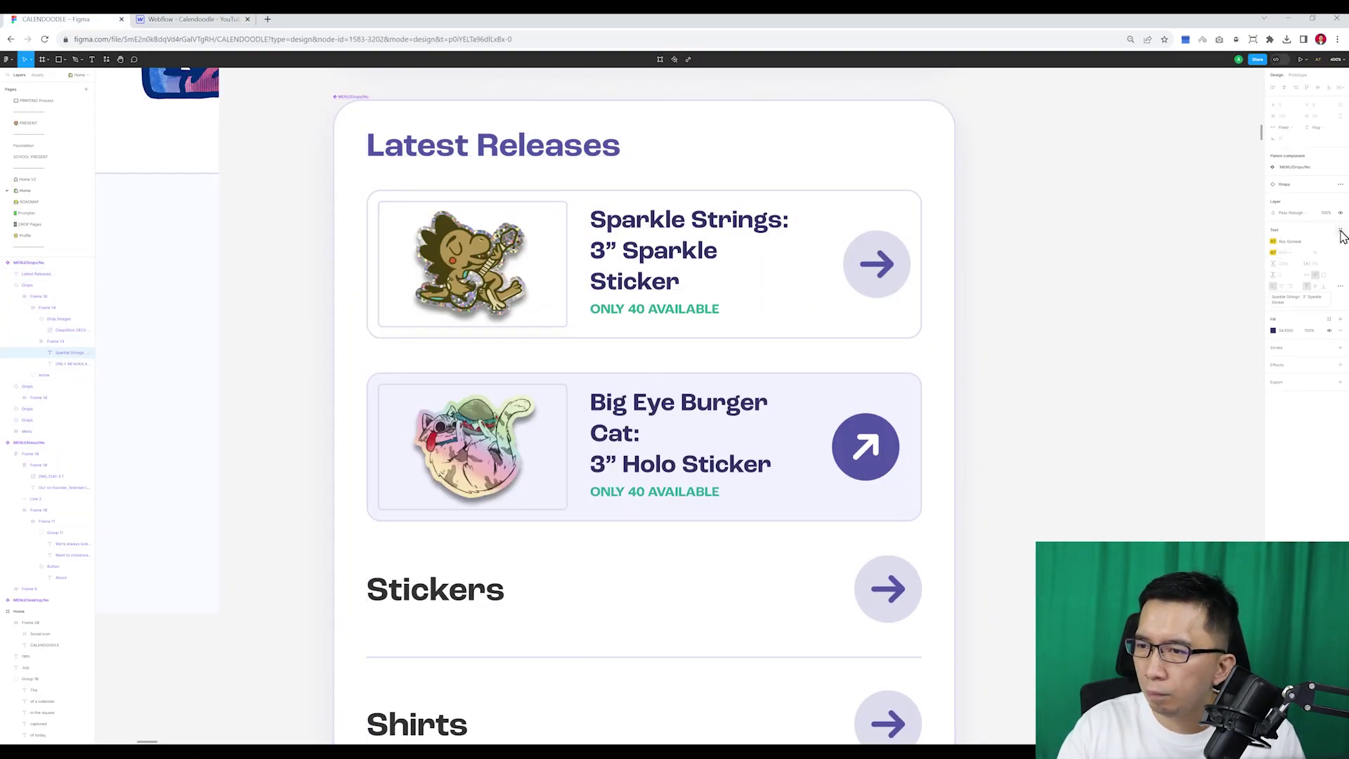
key(ctrl+Tab)
key(ctrl+k)
key(Escape)
key(ctrl+Tab)
key(ctrl+Tab)
key(ctrl+Tab)
key(ctrl+Tab)
key(ctrl+Tab)
key(ctrl+Tab)
key(ctrl+Tab)
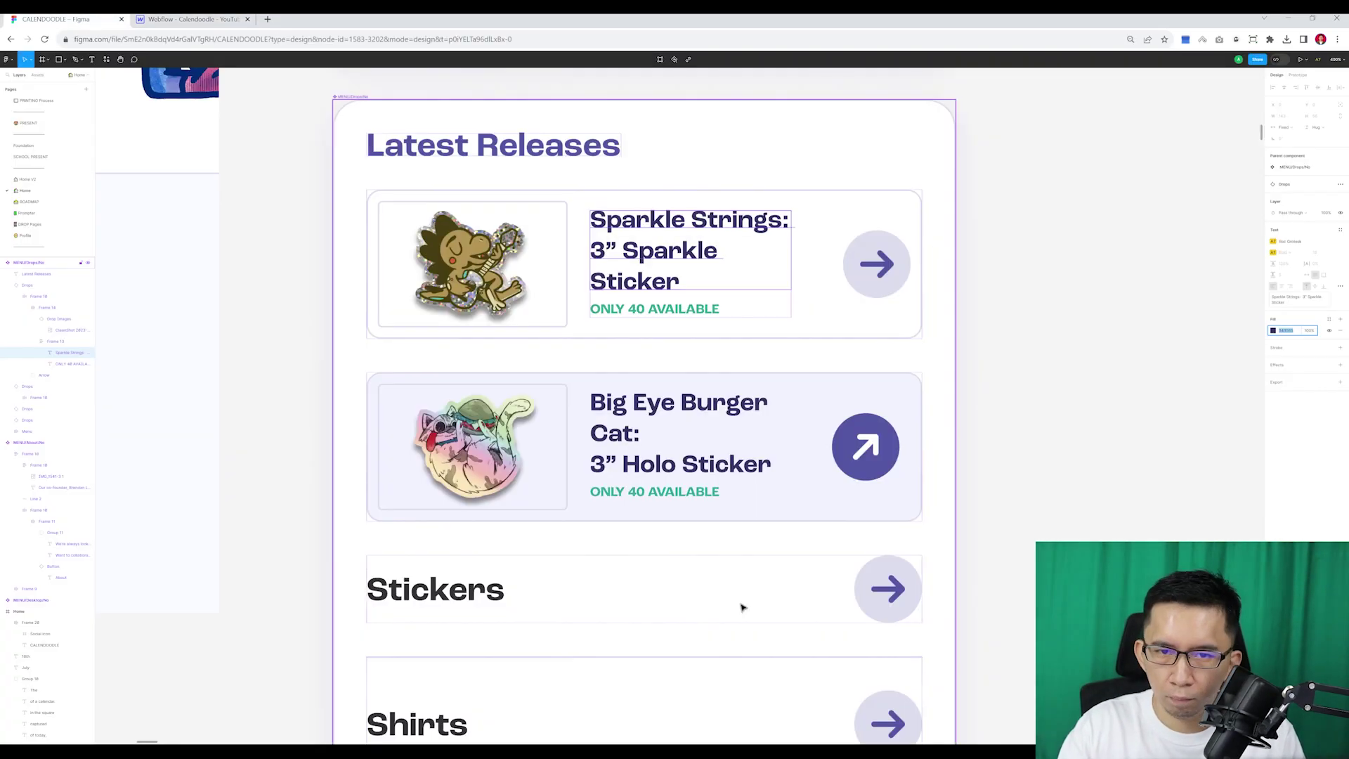
click(674, 267)
key(ctrl+Tab)
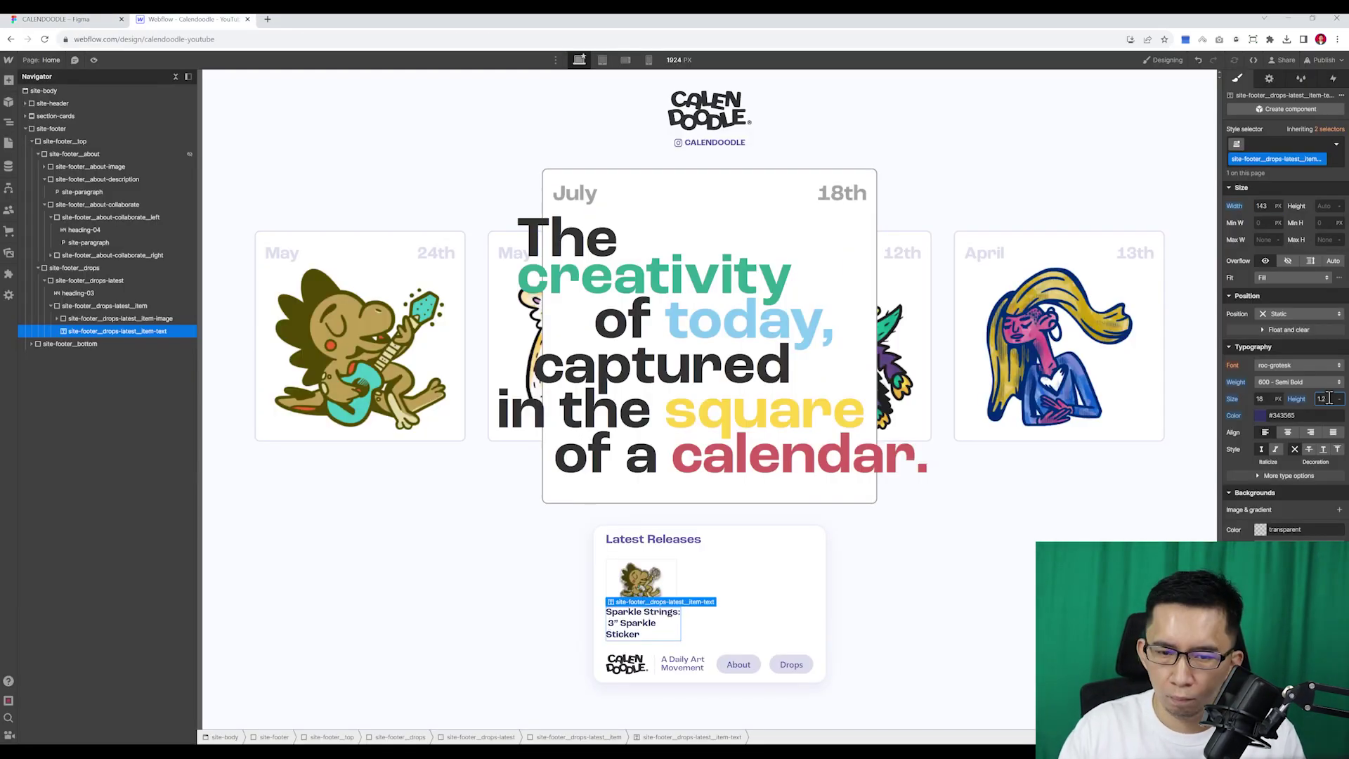
key(ctrl+Tab)
key(ctrl+Tab)
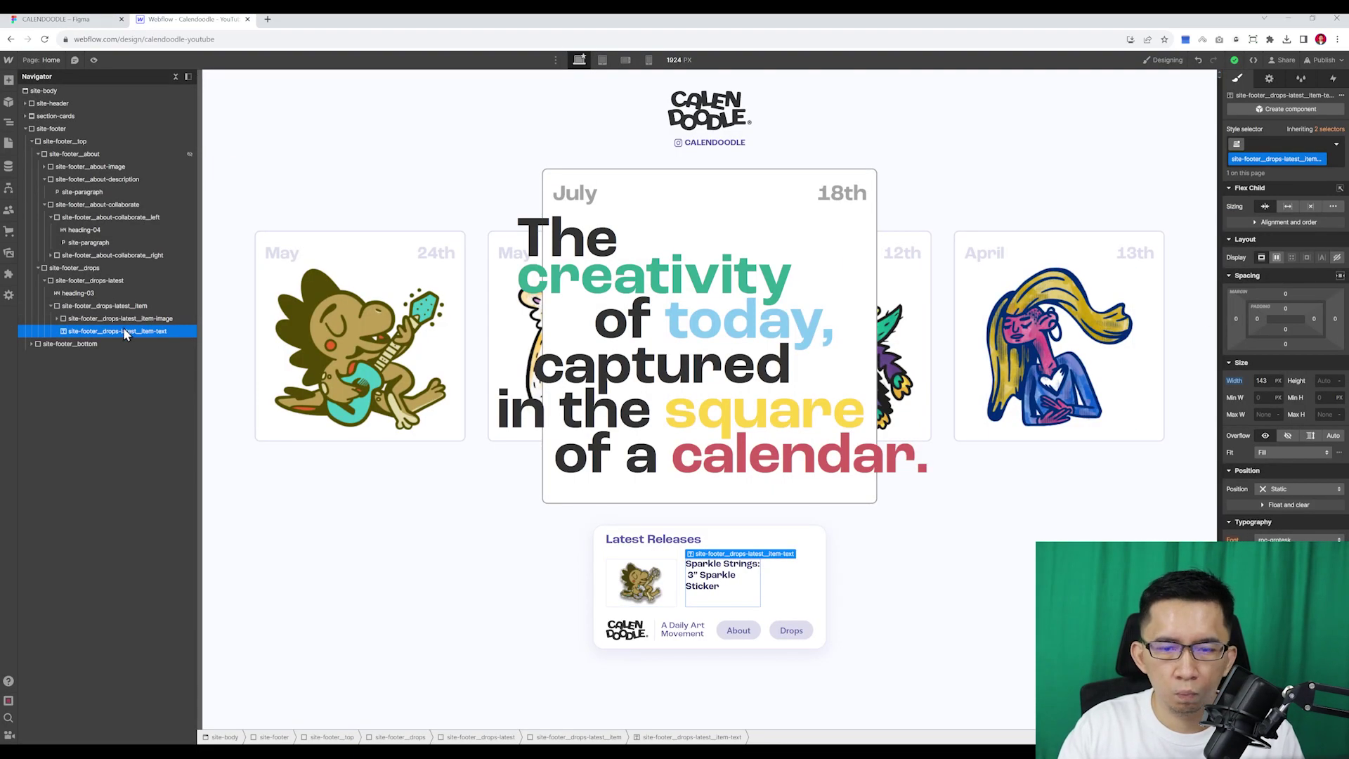
- Add 'Only 40 Available' to the item and round the card corners to 10
key(ctrl+Tab)
key(ctrl+Tab)
text(Only 40 Available)
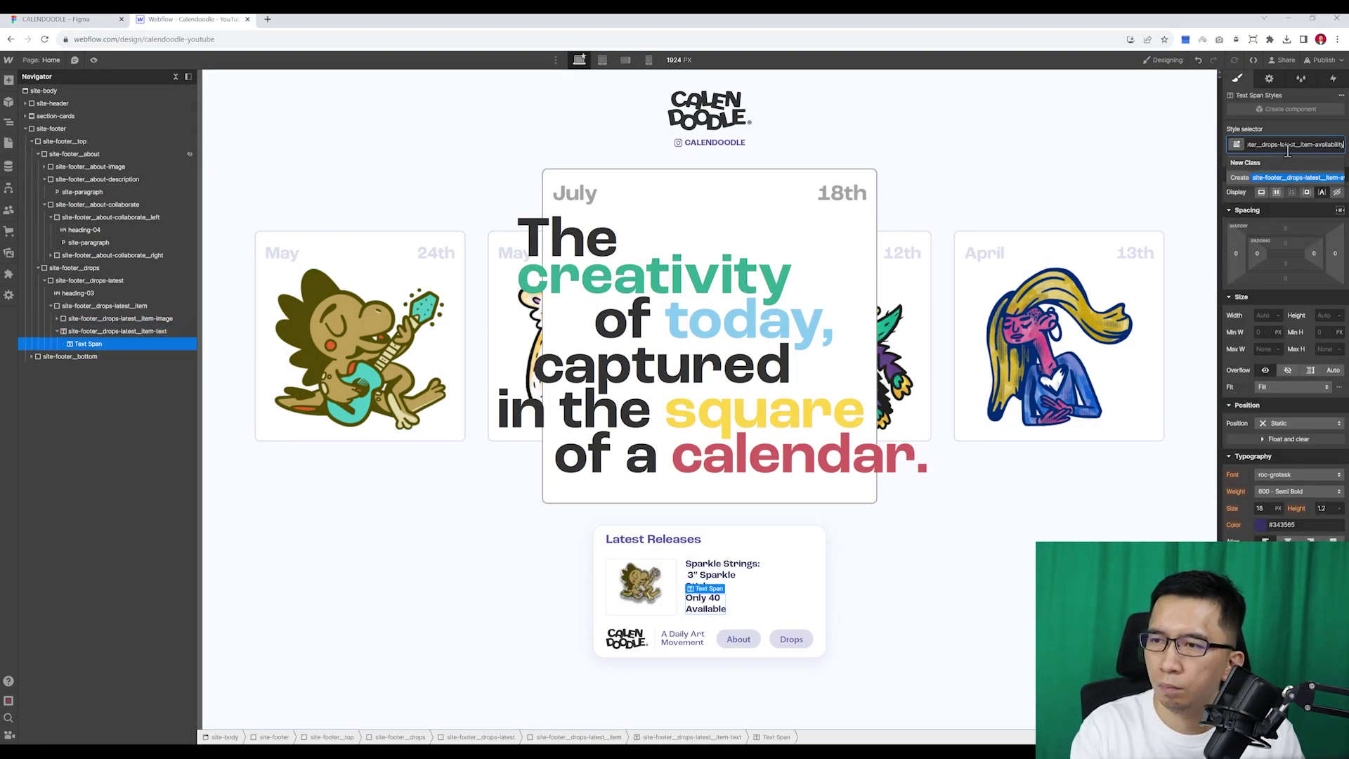
key(ctrl+Tab)
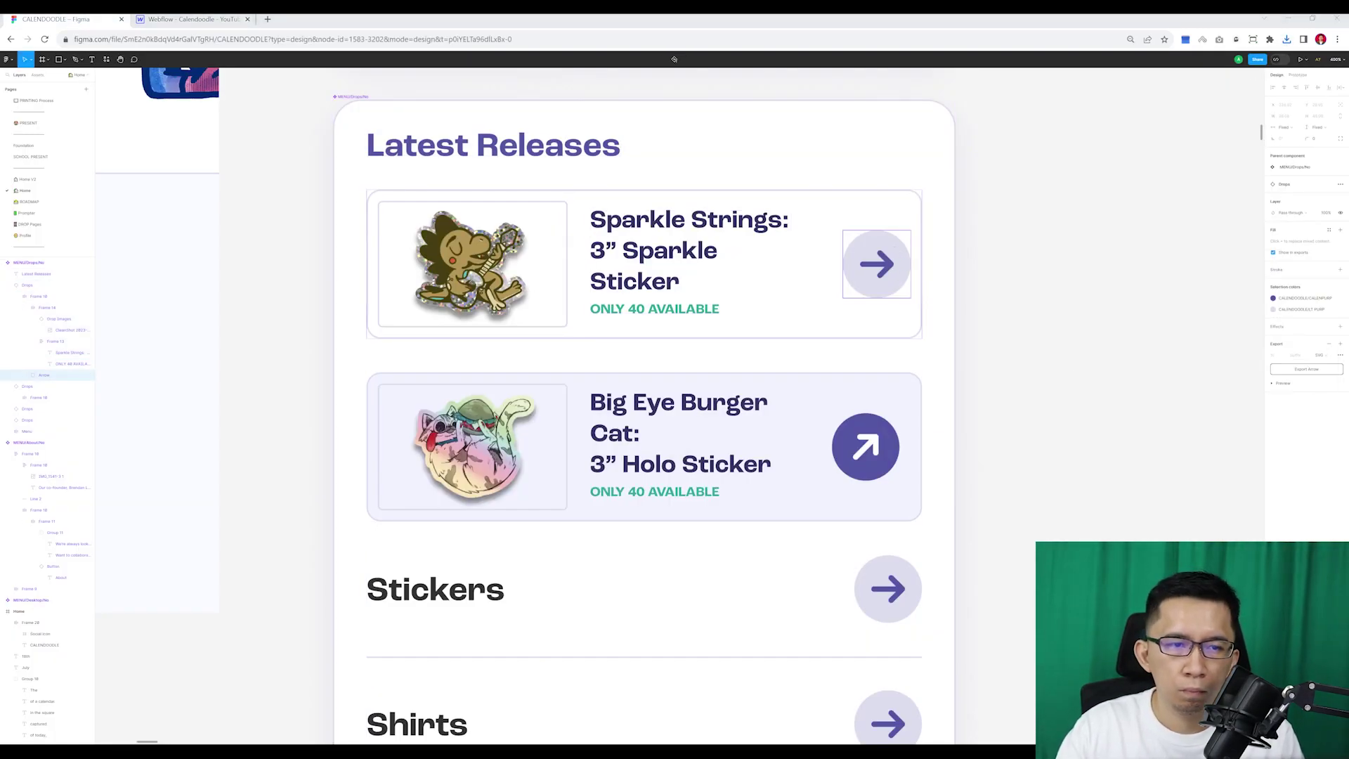
key(ctrl+Tab)
key(ctrl+Tab)
key(ctrl+Tab)
key(j)
key(z)
key(ctrl+Tab)
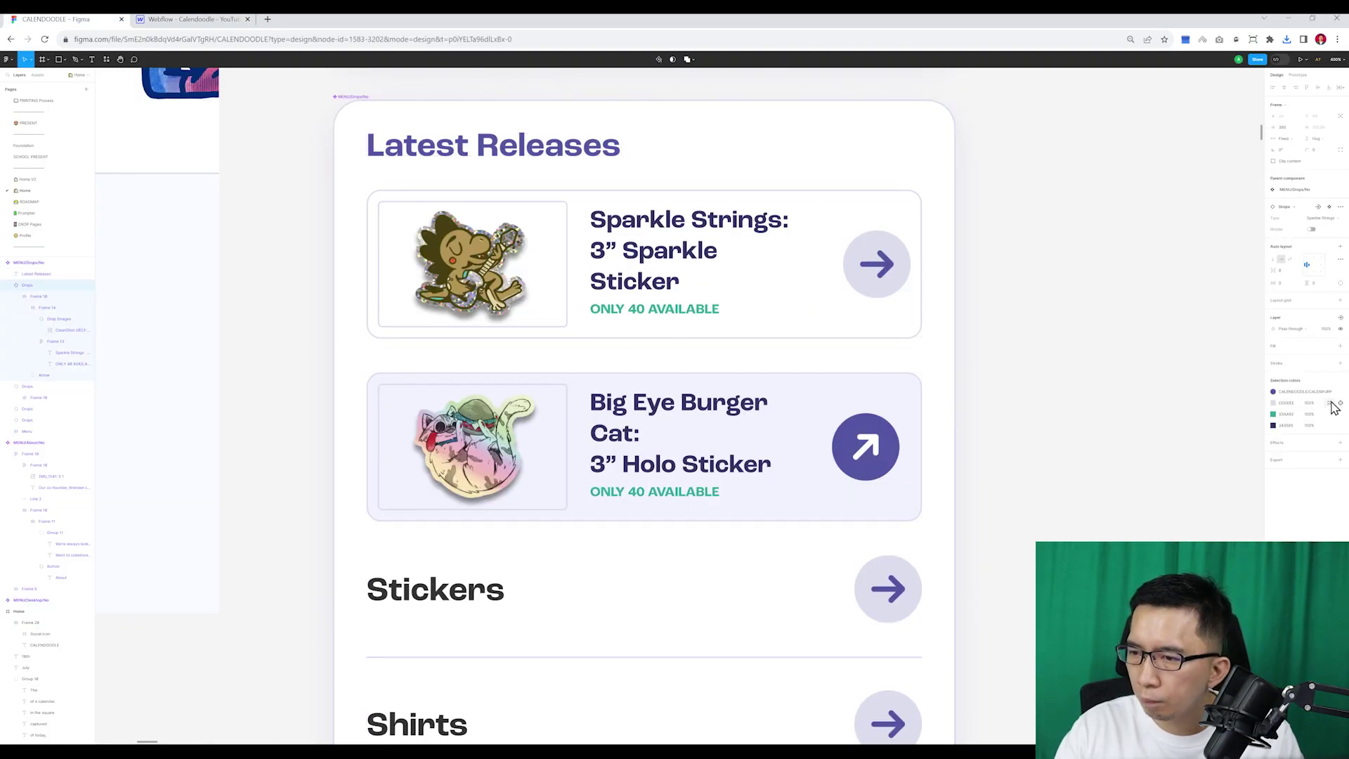
key(ctrl+Tab)
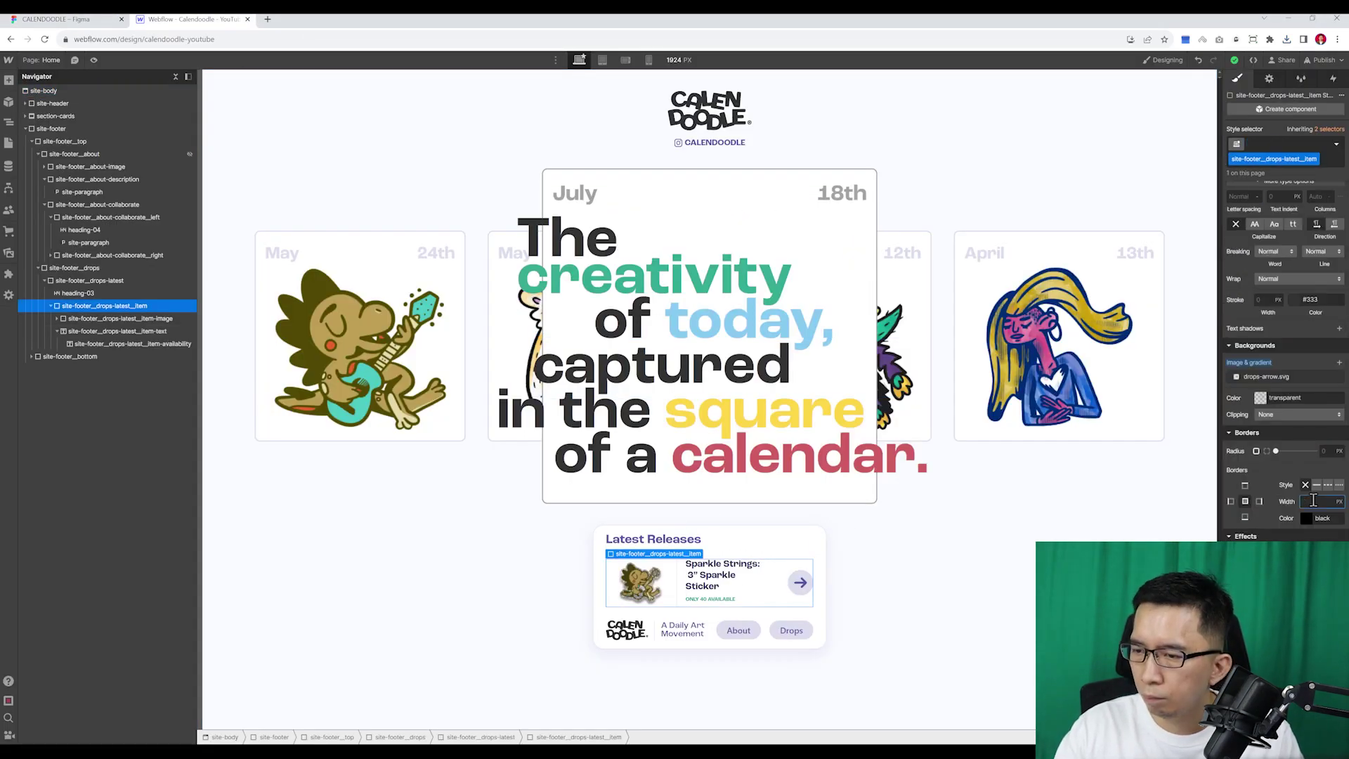
key(ctrl+Tab)
key(ctrl+Tab)
text(10)
key(Return)
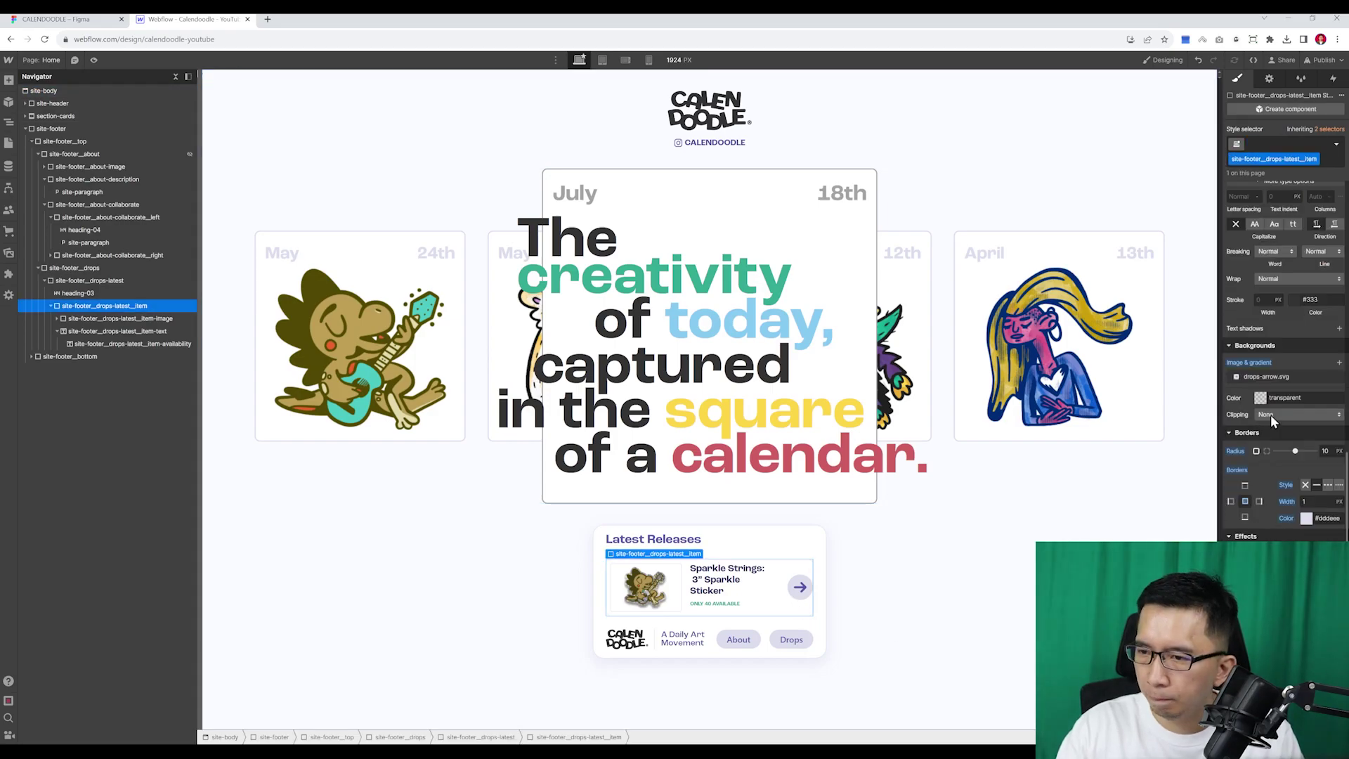
- Duplicate the release item to make a second one for Big Eye Burger Cat: 3" Holo Sticker
click(1002, 587)
key(ctrl+Tab)
key(ctrl+Tab)
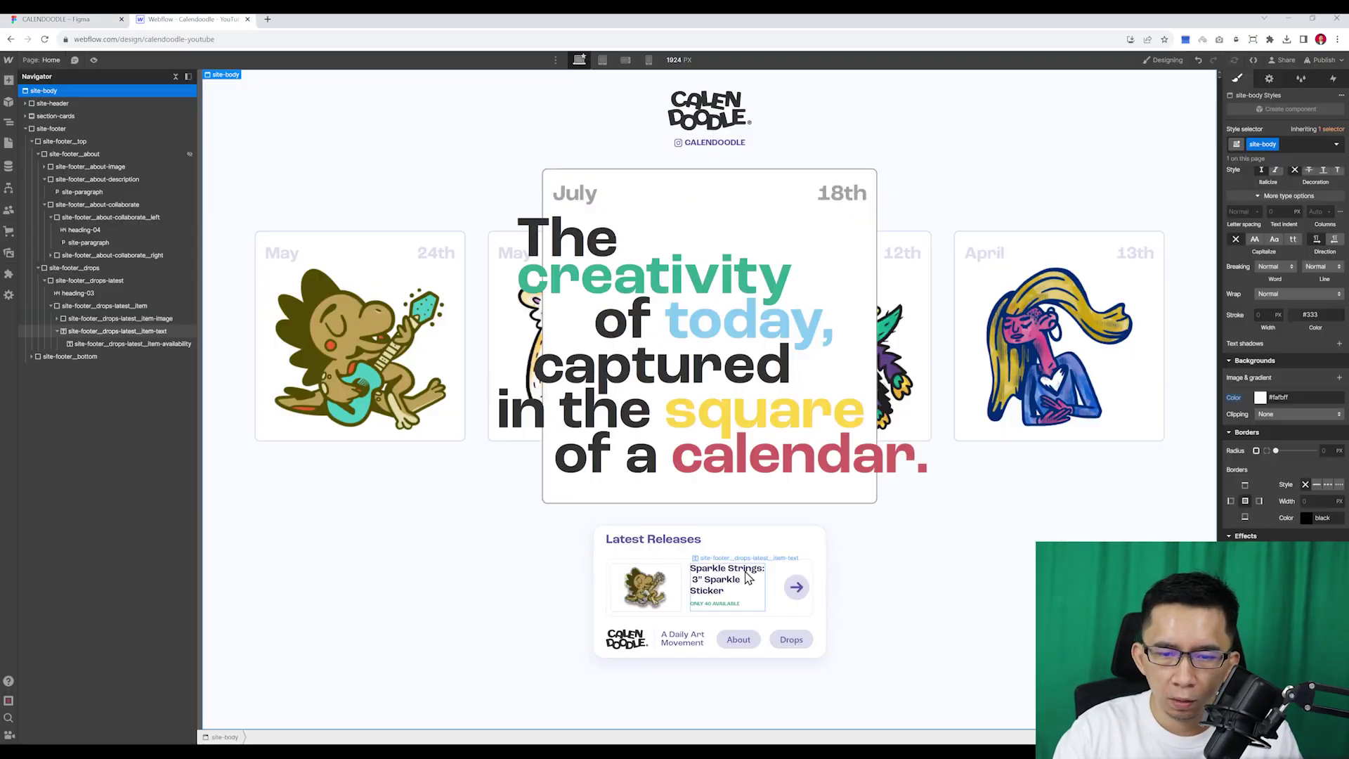
key(ctrl+Tab)
key(ctrl+Tab)
click(157, 315)
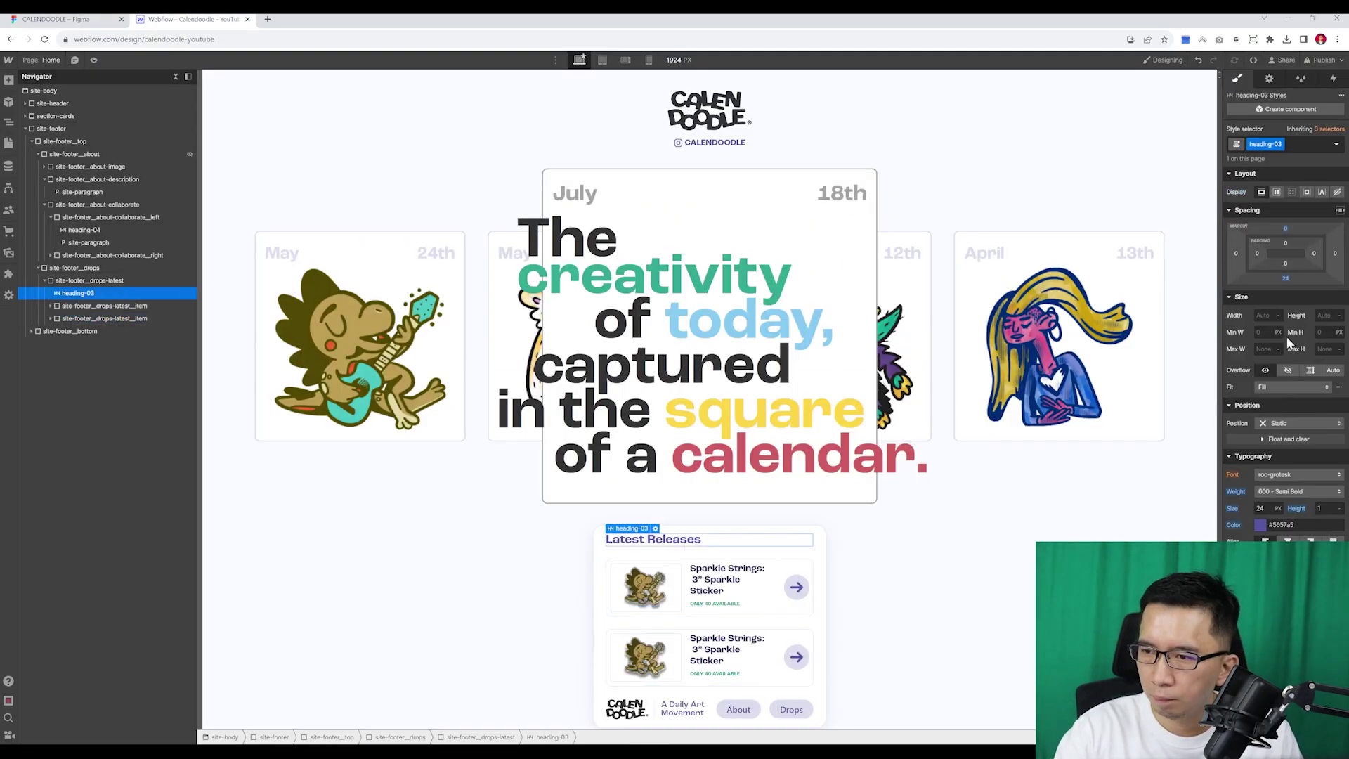
key(ctrl+Tab)
key(ctrl+Tab)
key(ctrl+Tab)
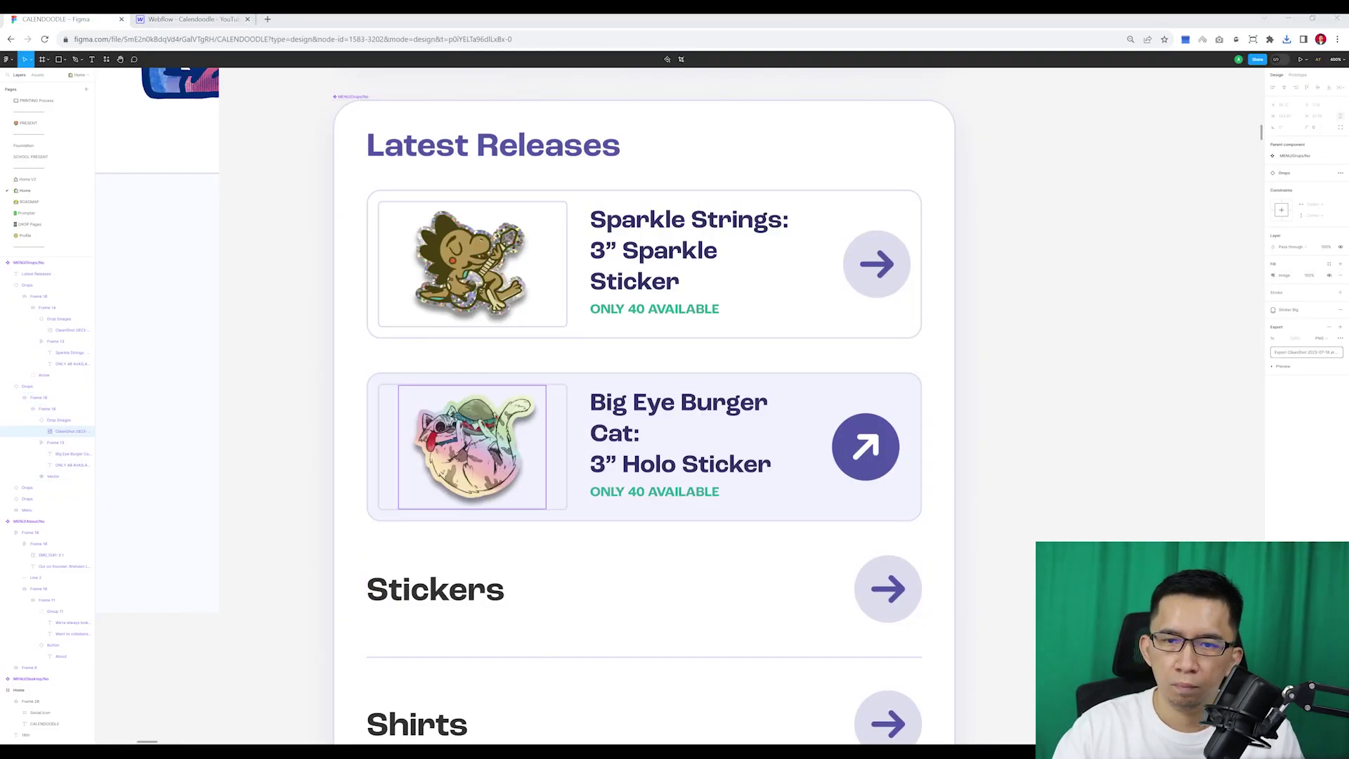
key(ctrl+Tab)
click(918, 473)
- Add an empty block below the releases with the site-footer_drops-links class
click(948, 587)
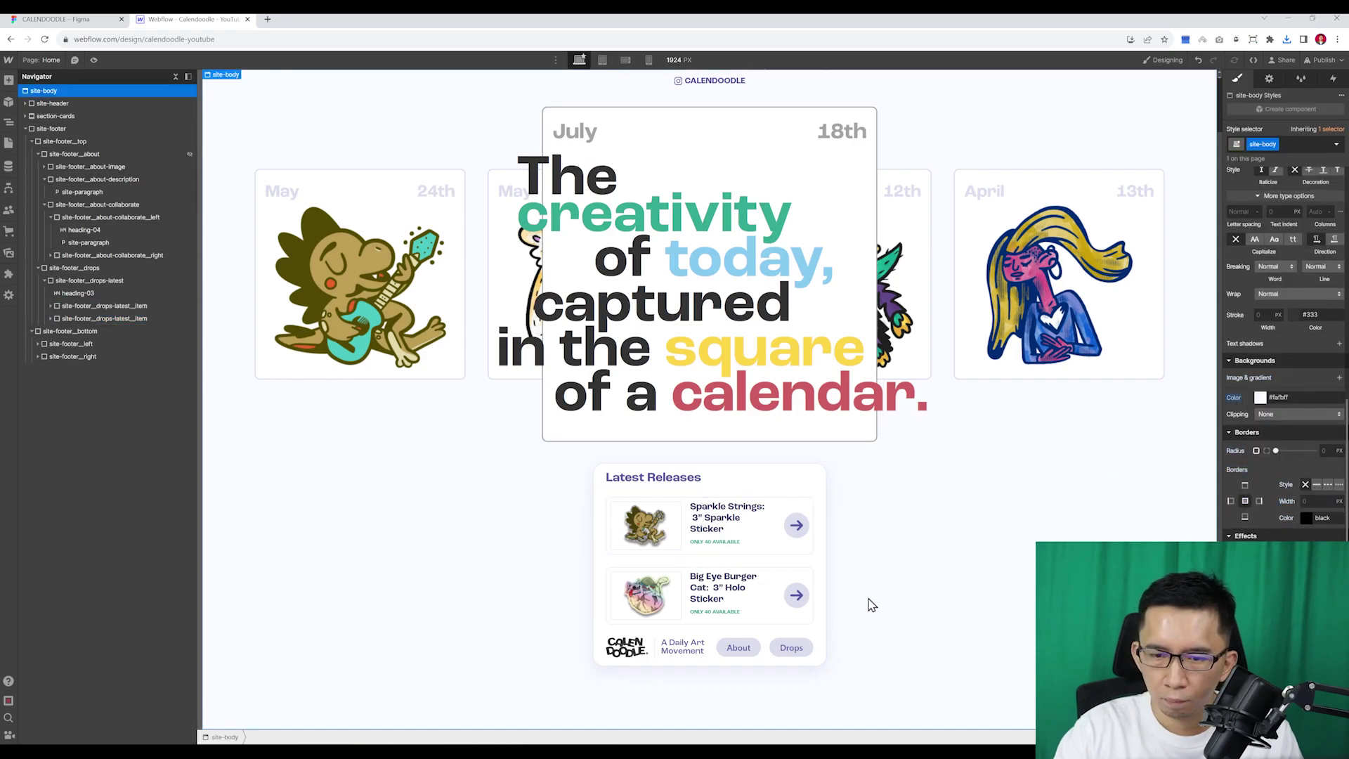
key(ctrl+Tab)
key(ctrl+Tab)
key(ctrl+v)
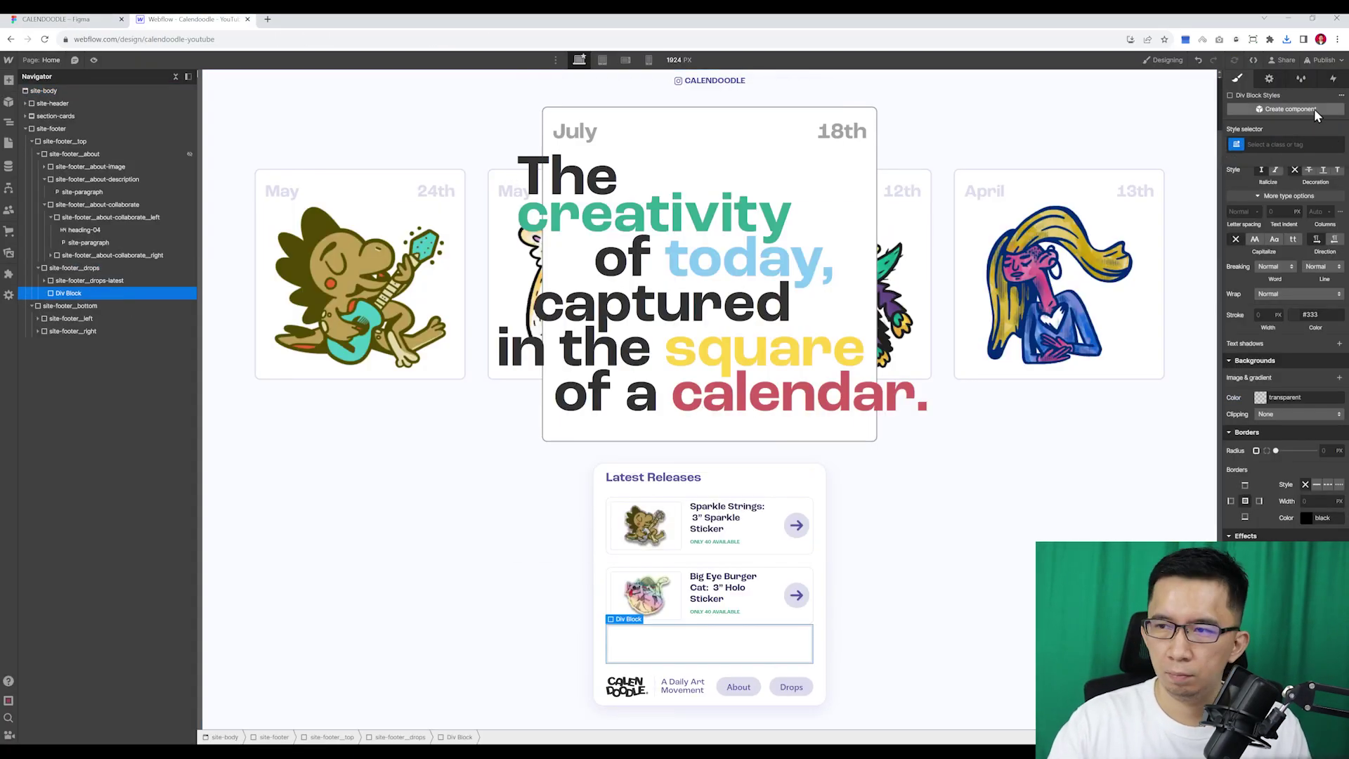
text(s)
key(Return)
key(ctrl+Tab)
key(ctrl+Tab)
key(ctrl+Tab)
key(ctrl+Tab)
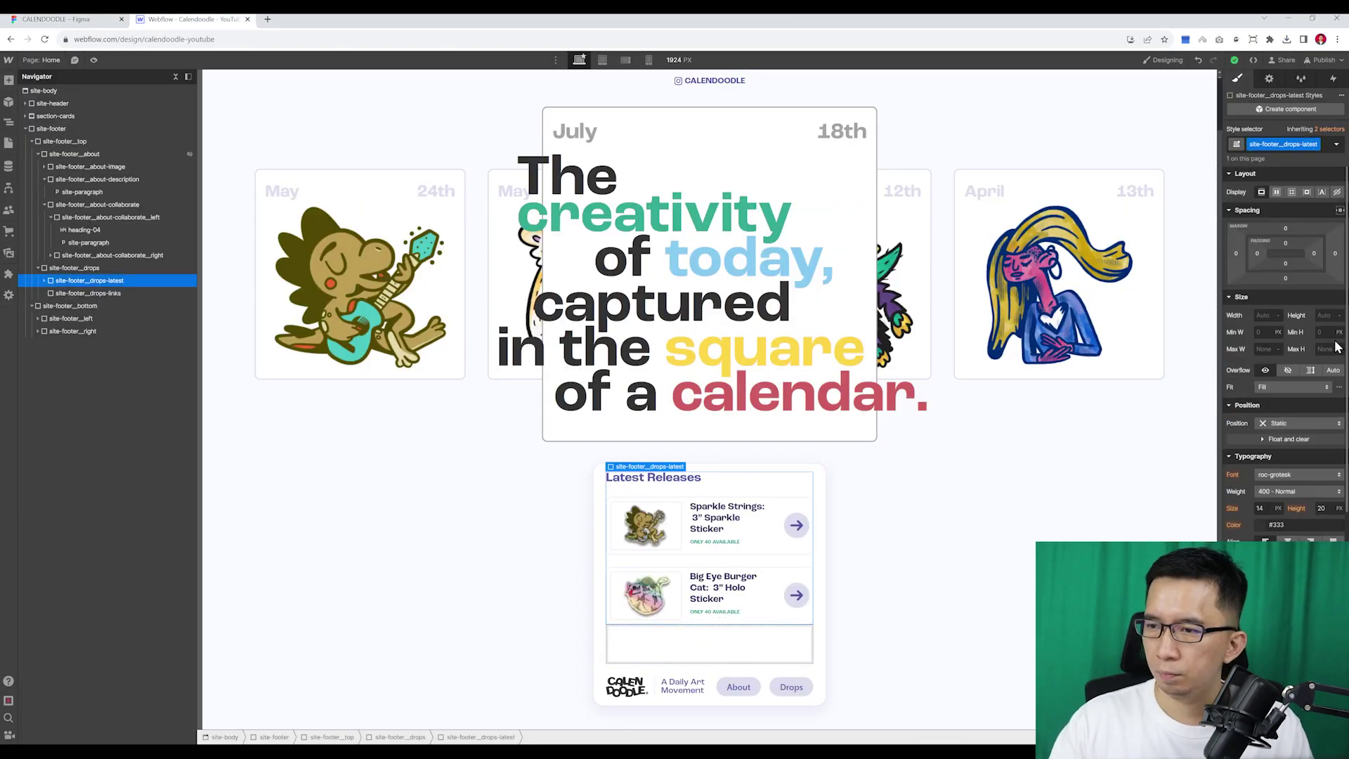
- Insert a drops-link div holding 'Stickers' text classed site-footer_drops-link-text
scroll(893, 449, down, 1)
key(ctrl+e)
text(div)
key(Return)
key(ctrl+v)
click(93, 408)
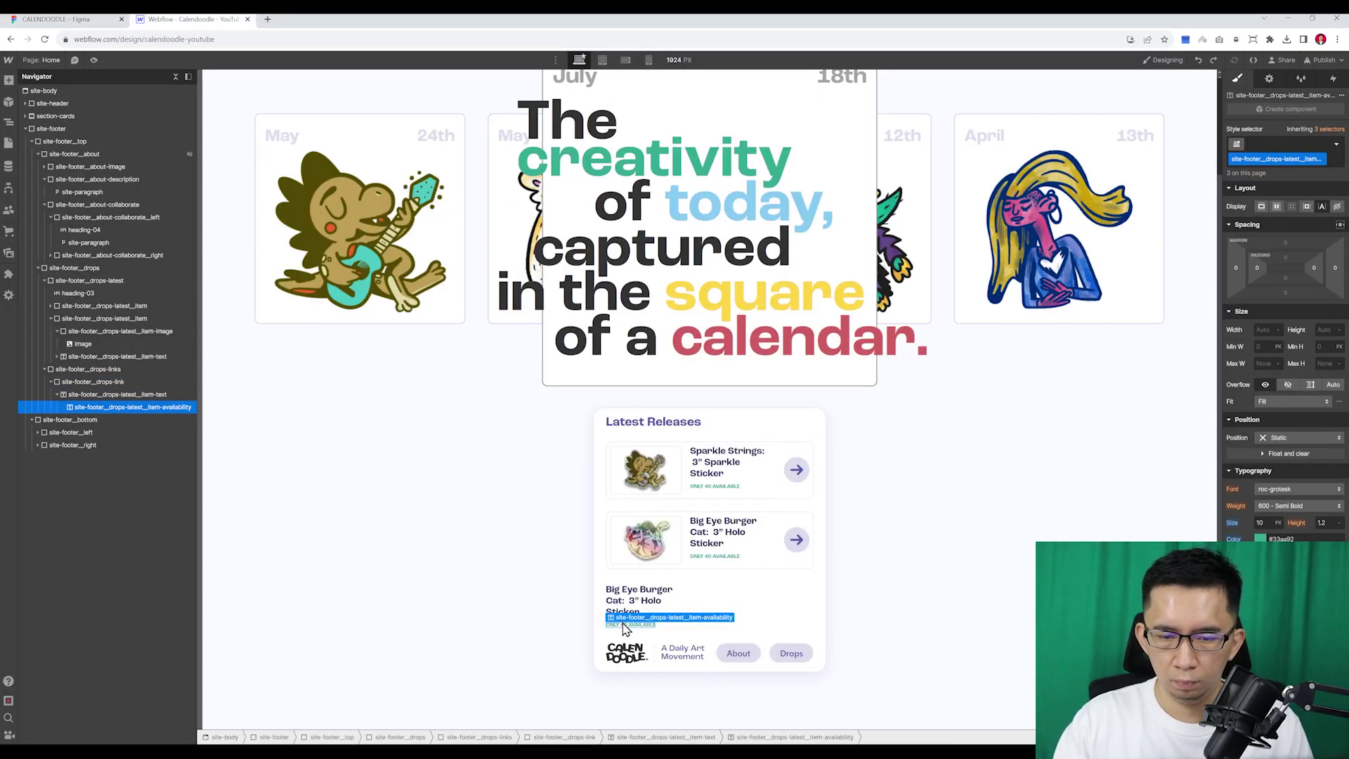
key(ctrl+Tab)
key(ctrl+Tab)
key(ctrl+Tab)
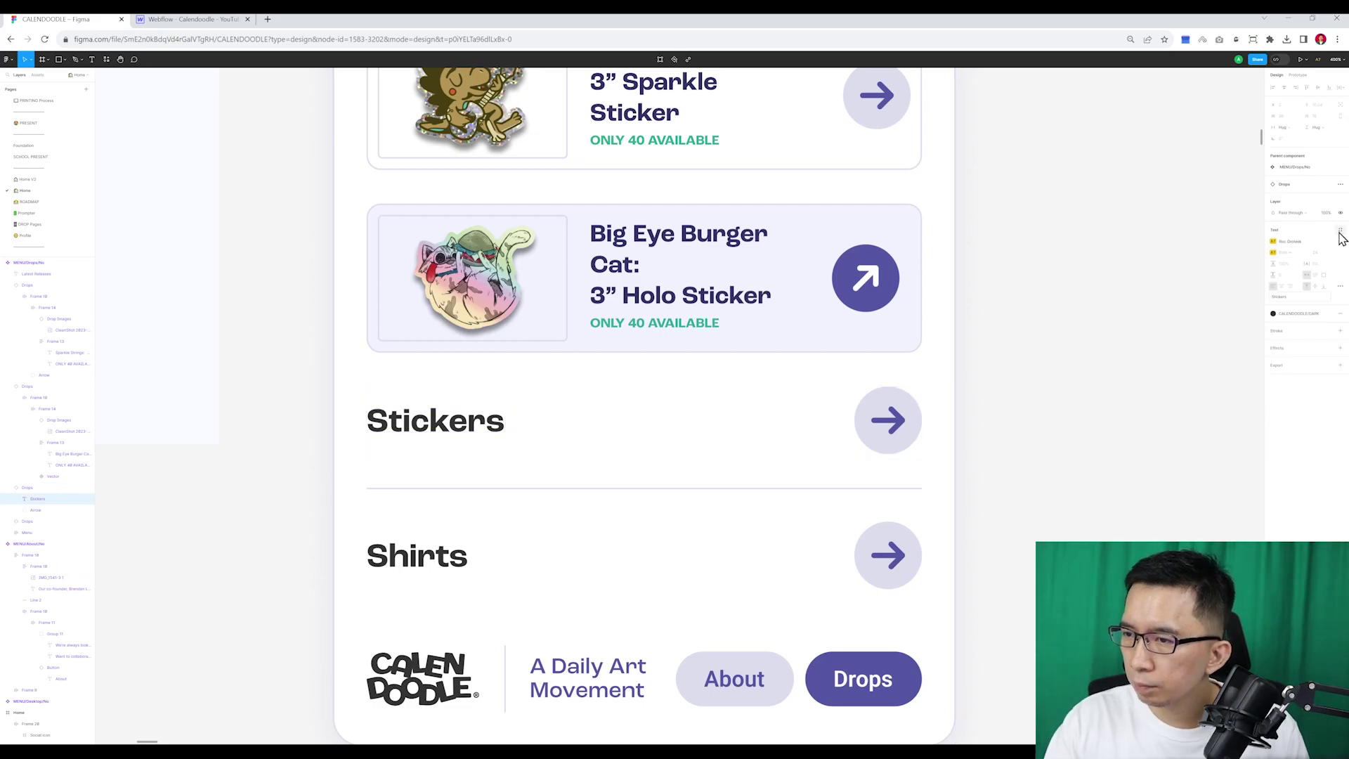
key(ctrl+Tab)
text(-text)
key(Return)
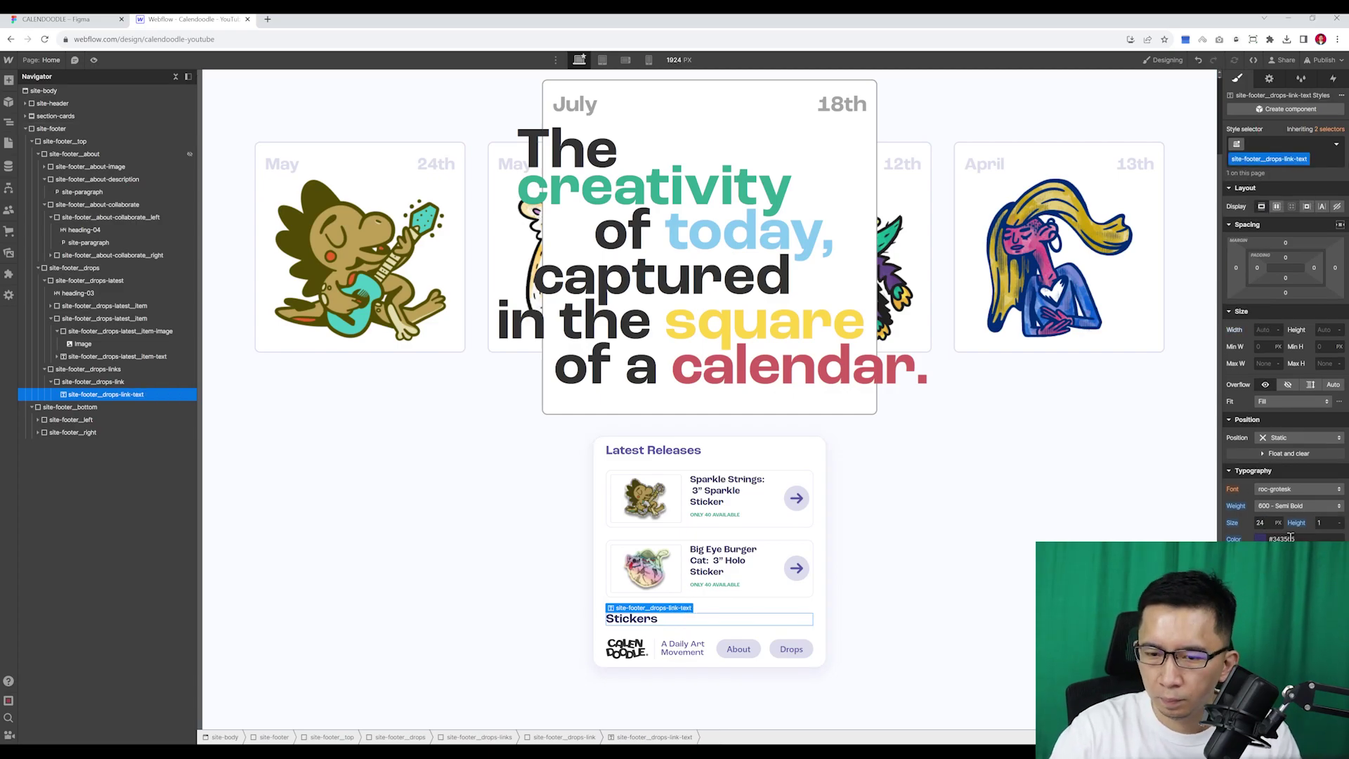
- Adjust the Stickers link's top padding and duplicate it into a second row
click(1285, 257)
key(Escape)
key(ctrl+d)
key(ctrl+1)
click(841, 469)
key(ctrl+2)
key(ctrl+1)
key(ctrl+2)
- Check both Stickers rows against Figma and collapse the releases and links blocks
click(966, 462)
key(ctrl+1)
key(ctrl+2)
click(662, 524)
click(45, 280)
click(44, 293)
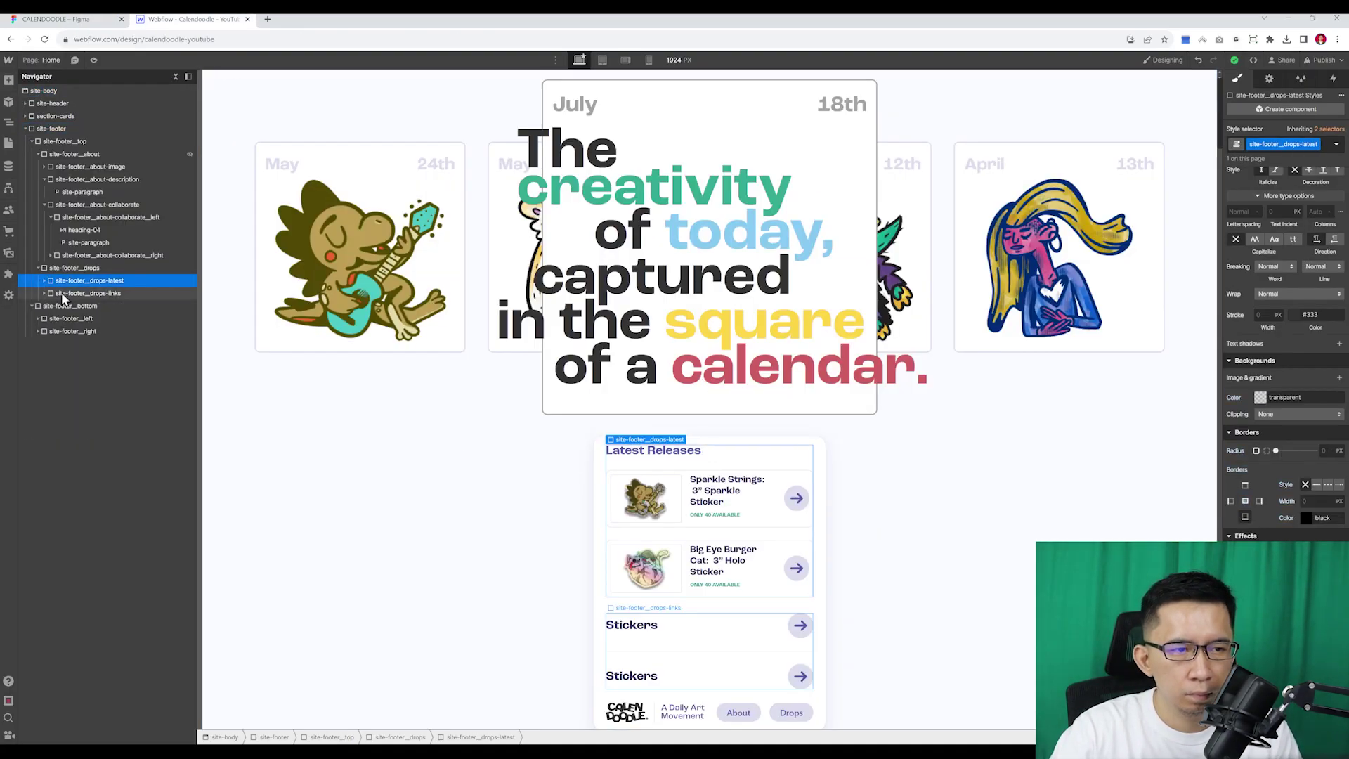
scroll(994, 518, down, 1)
click(993, 517)
key(ctrl+1)
key(ctrl+2)
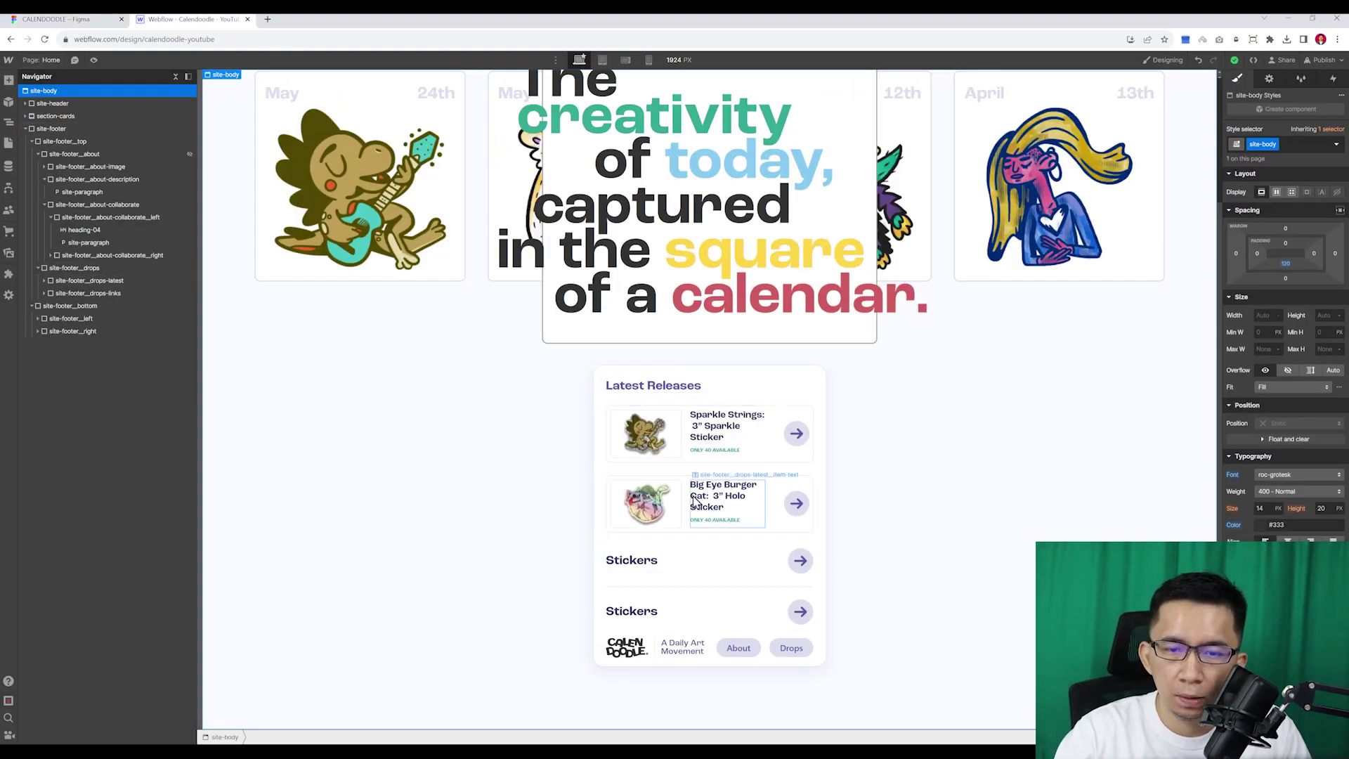
key(ctrl+1)
scroll(972, 539, up, 2)
scroll(975, 541, down, 3)
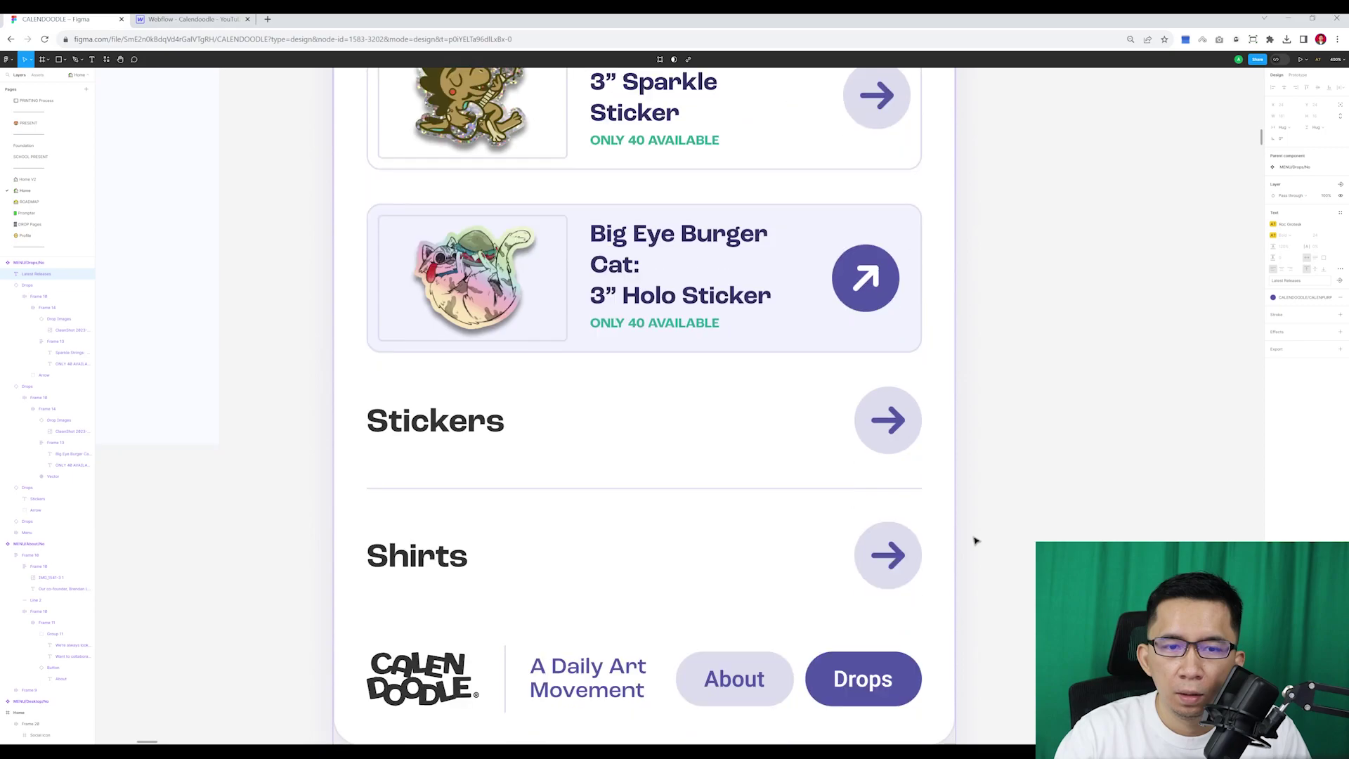
key(ctrl+2)
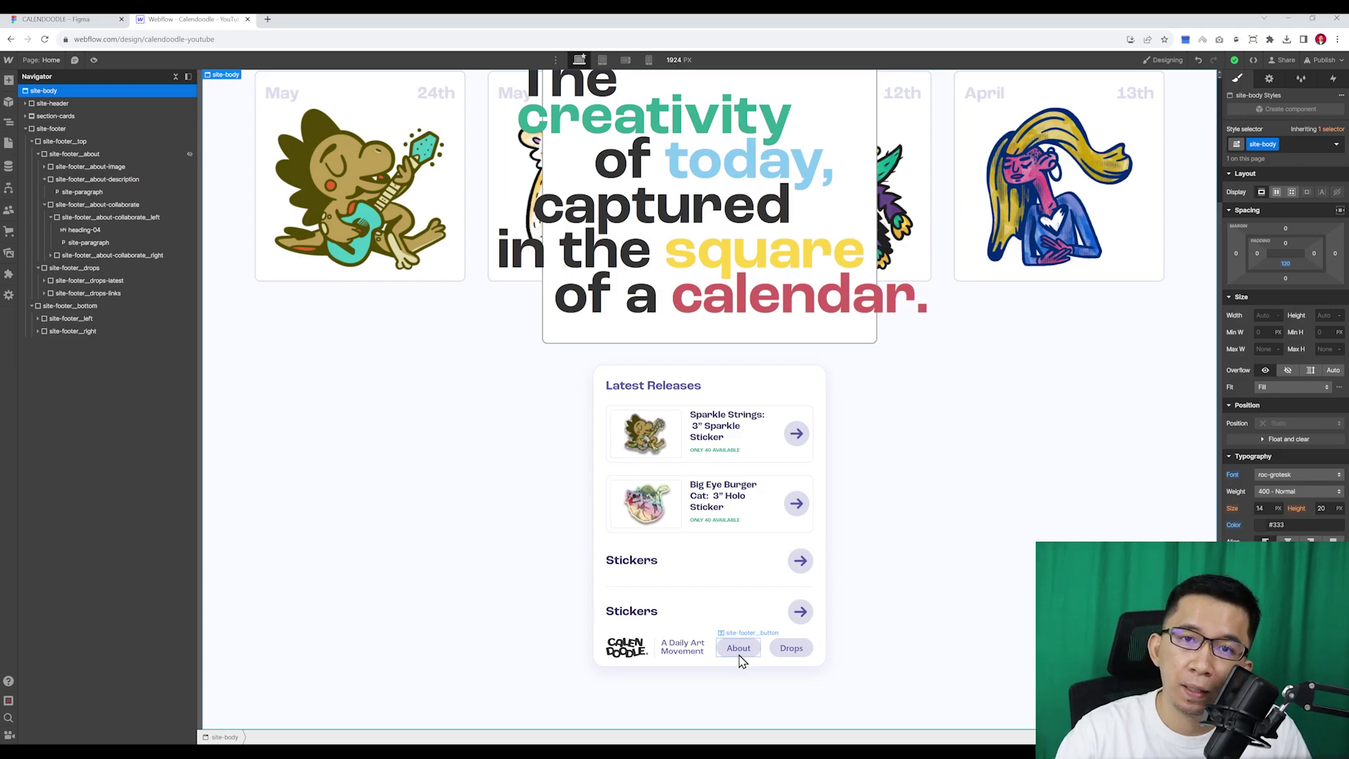
key(ctrl+1)
scroll(850, 443, up, 5)
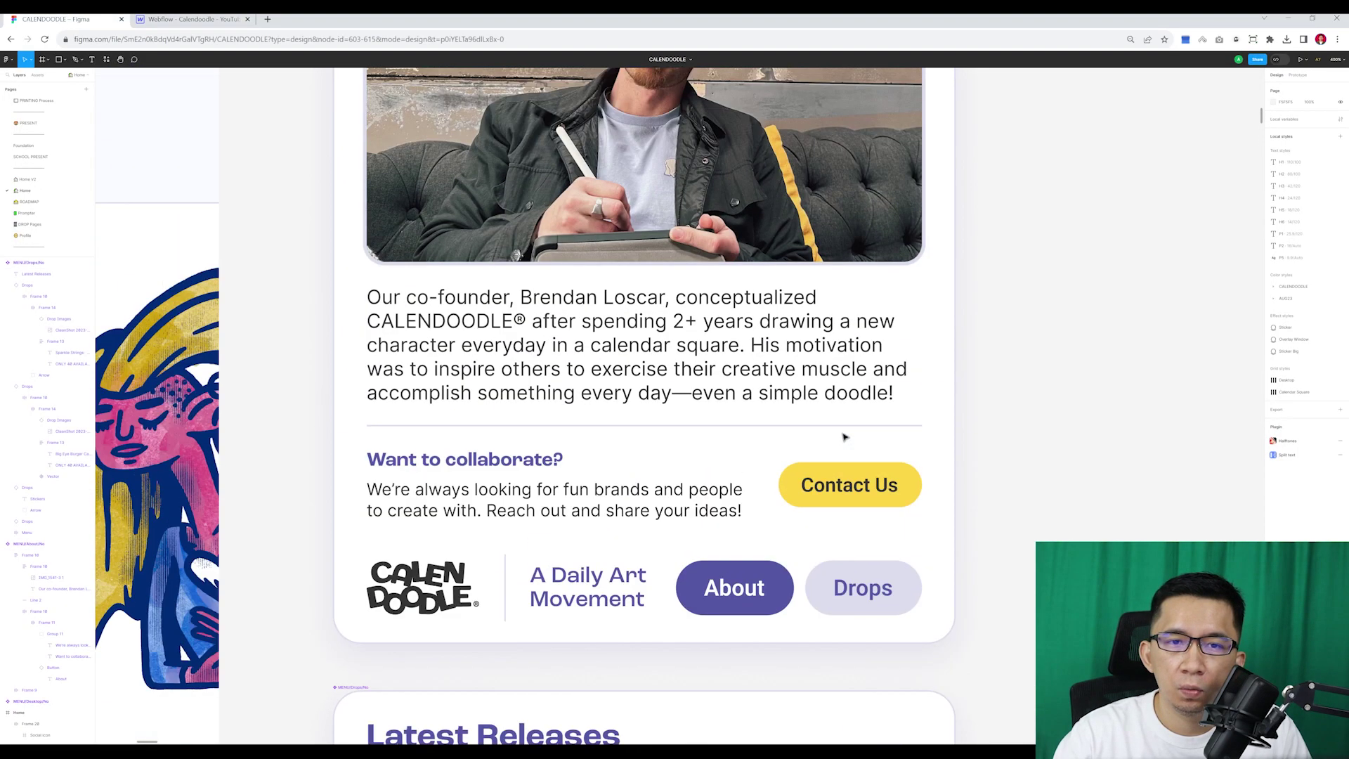
ctrl+scroll(836, 414, down, 3)
scroll(885, 379, up, 2)
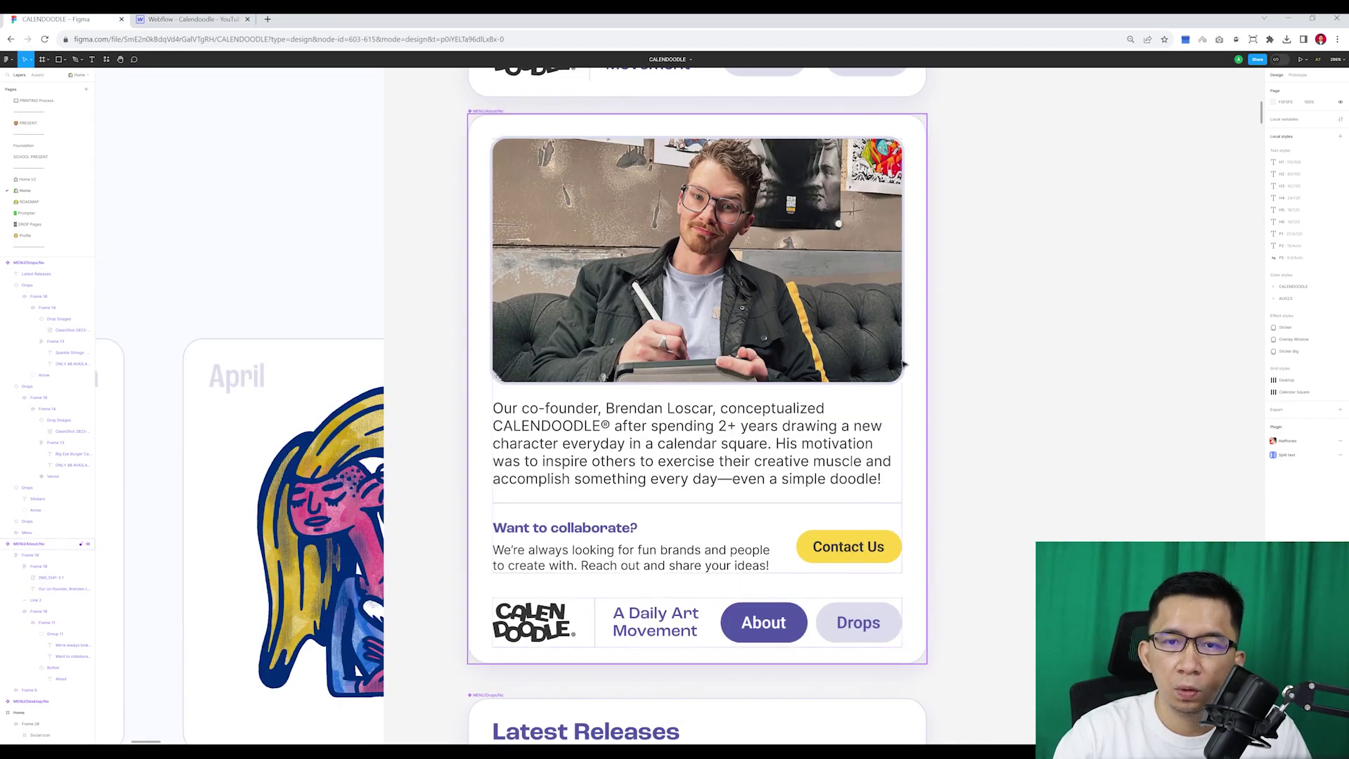
scroll(1026, 485, down, 8)
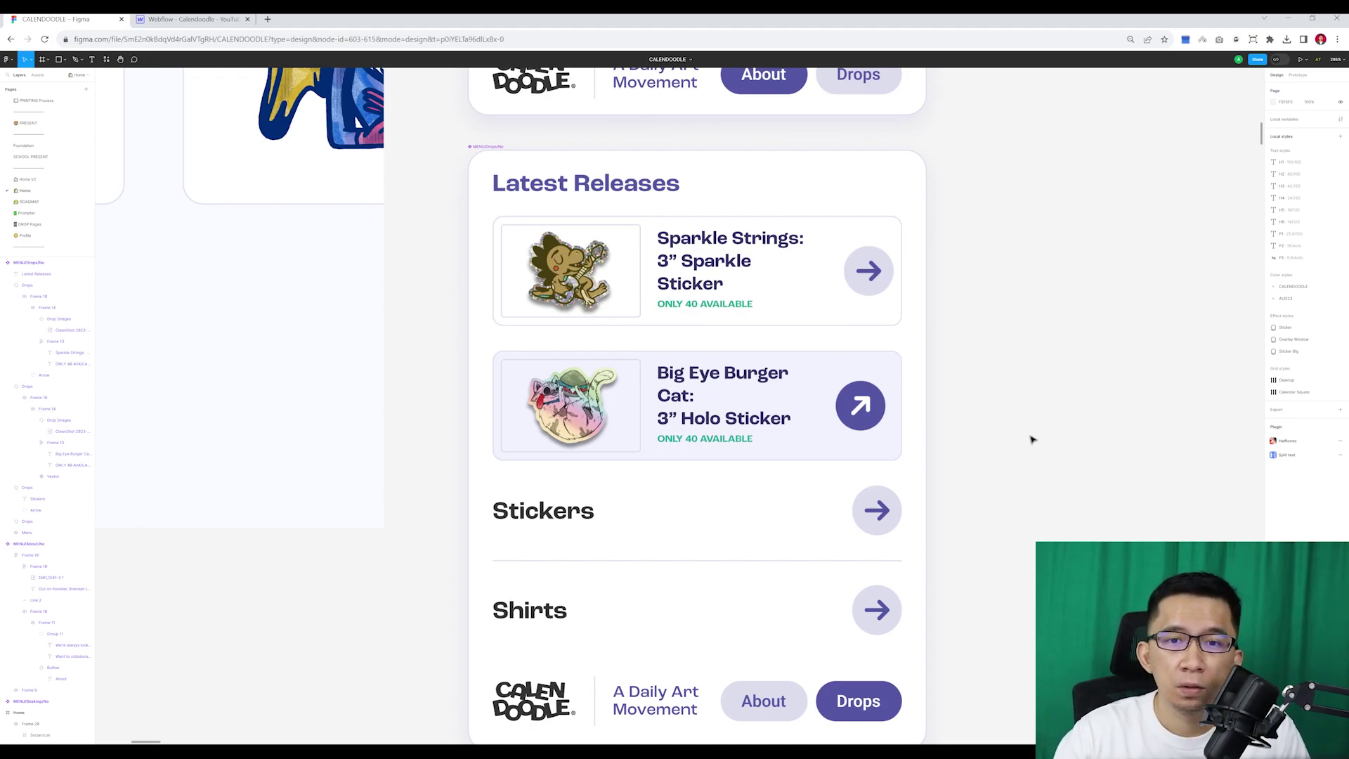
key(ctrl+Tab)
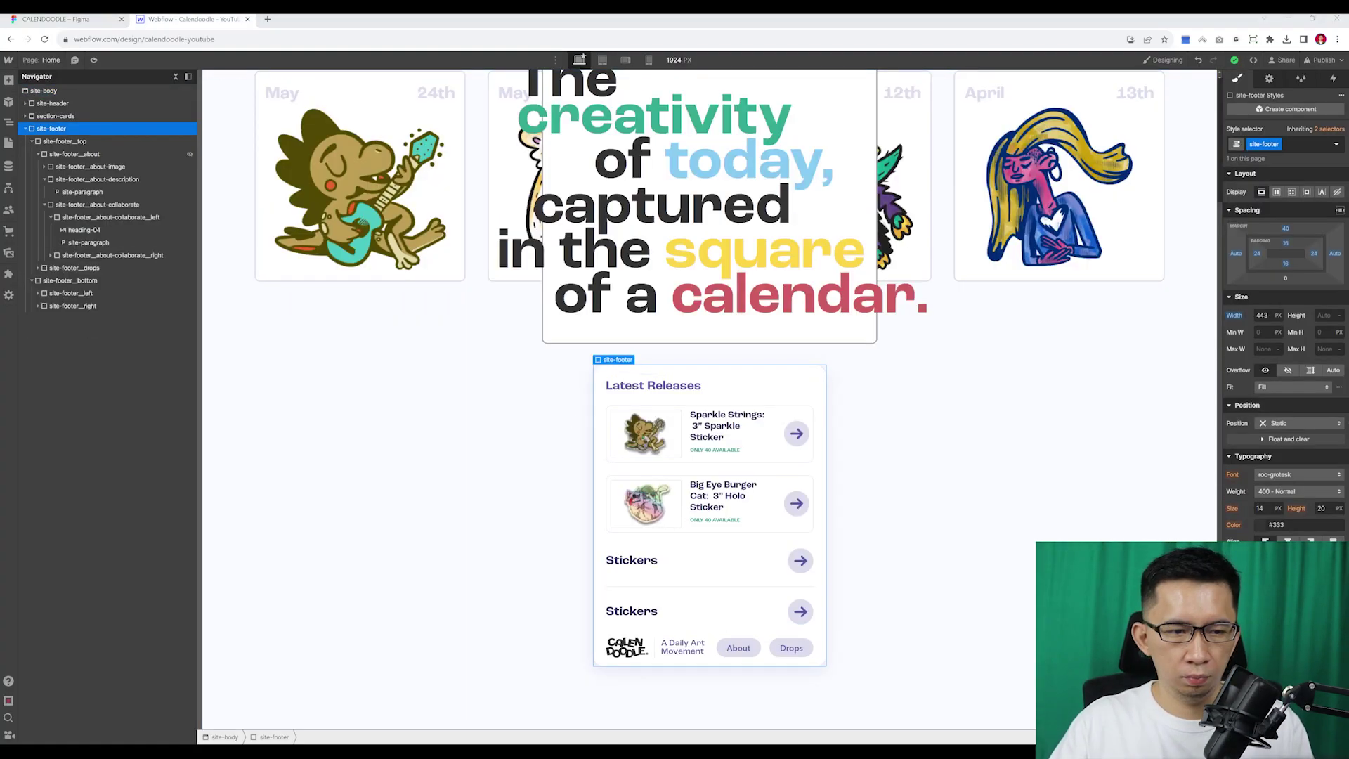
- Set the site-footer_drops panel's Display to None to hide it
click(38, 154)
click(70, 167)
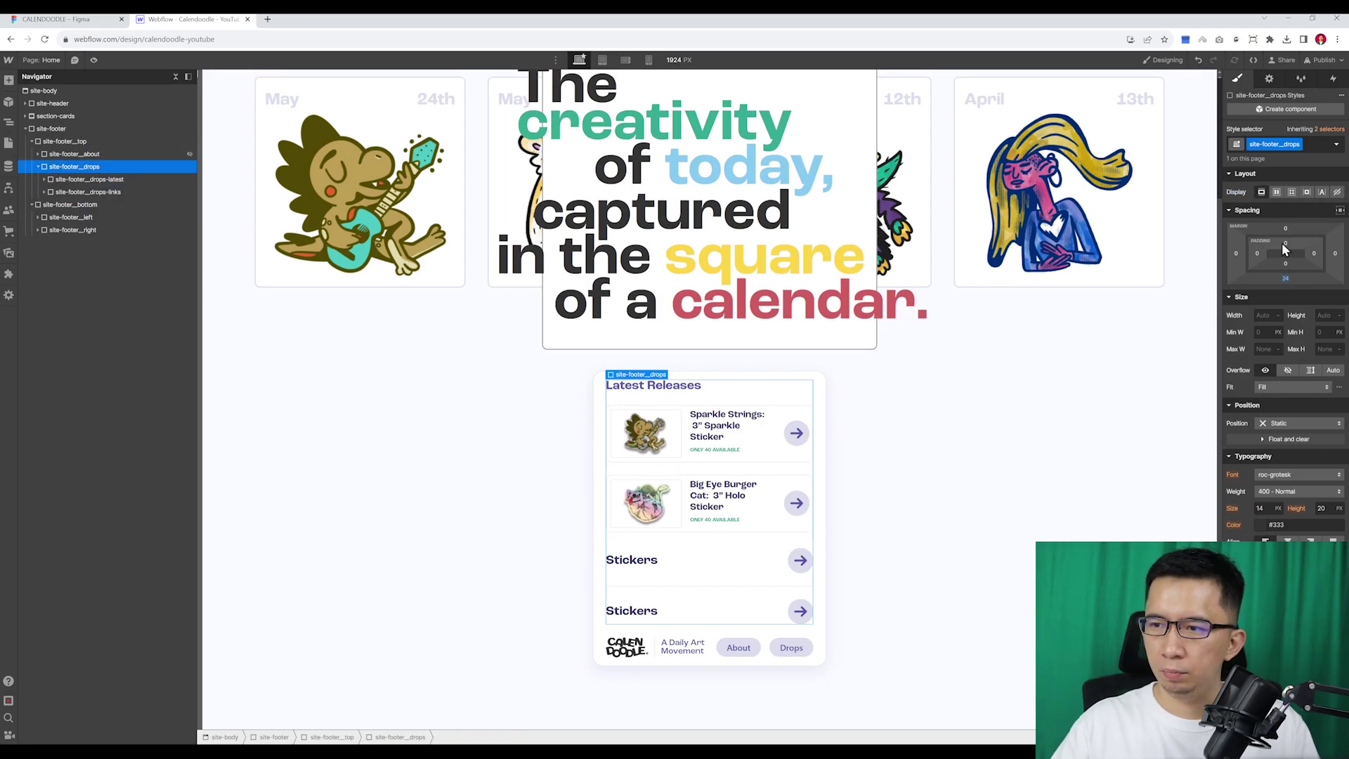
click(1337, 192)
click(738, 545)
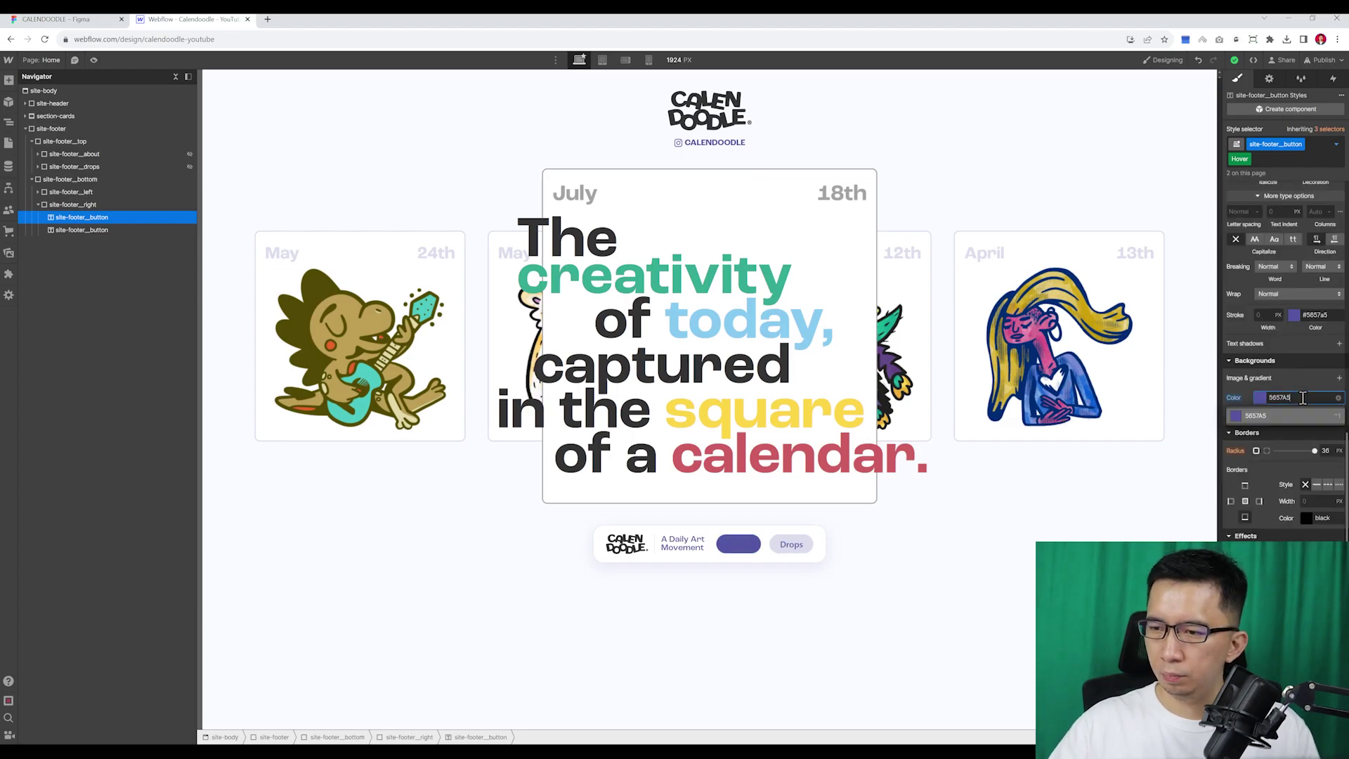
click(752, 593)
click(759, 551)
- Give the site-footer_about panel an is-active combo class
click(74, 154)
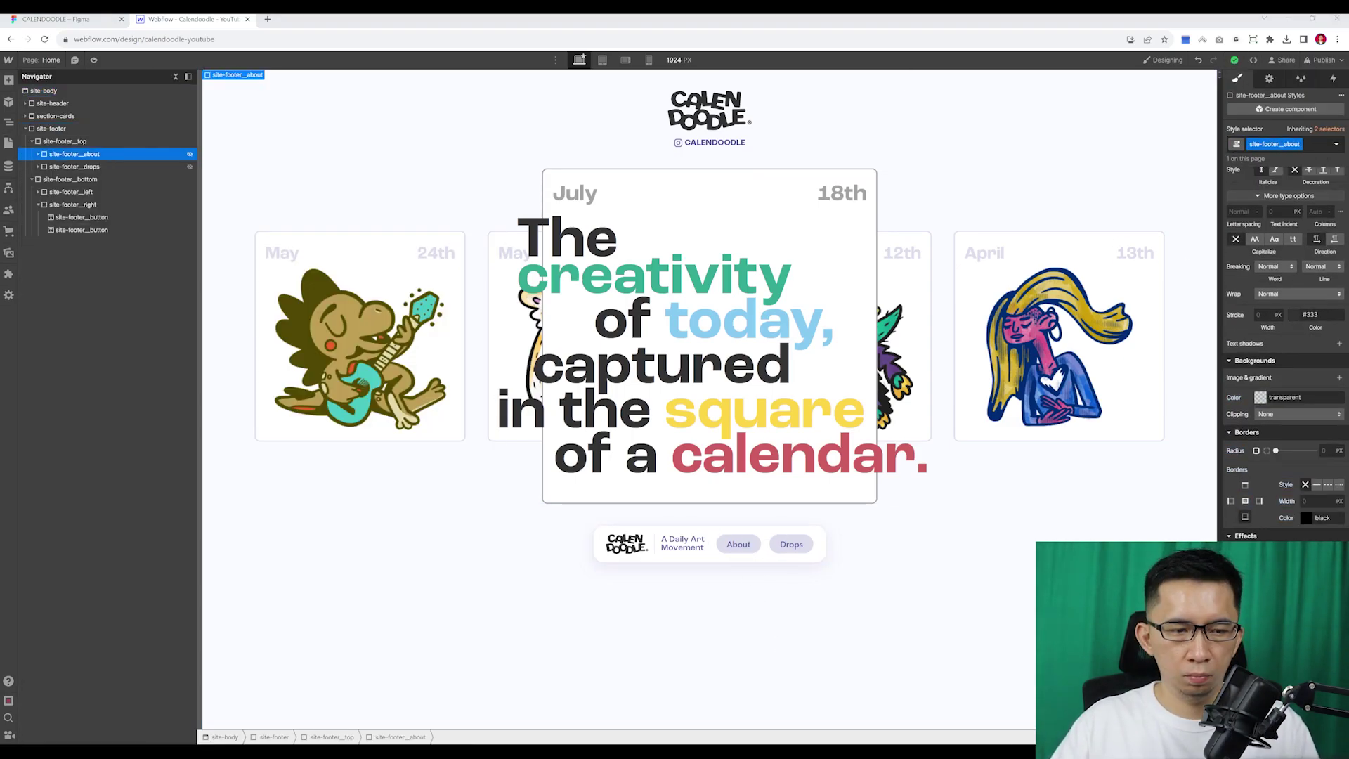
click(1320, 144)
text(cc-active)
key(Return)
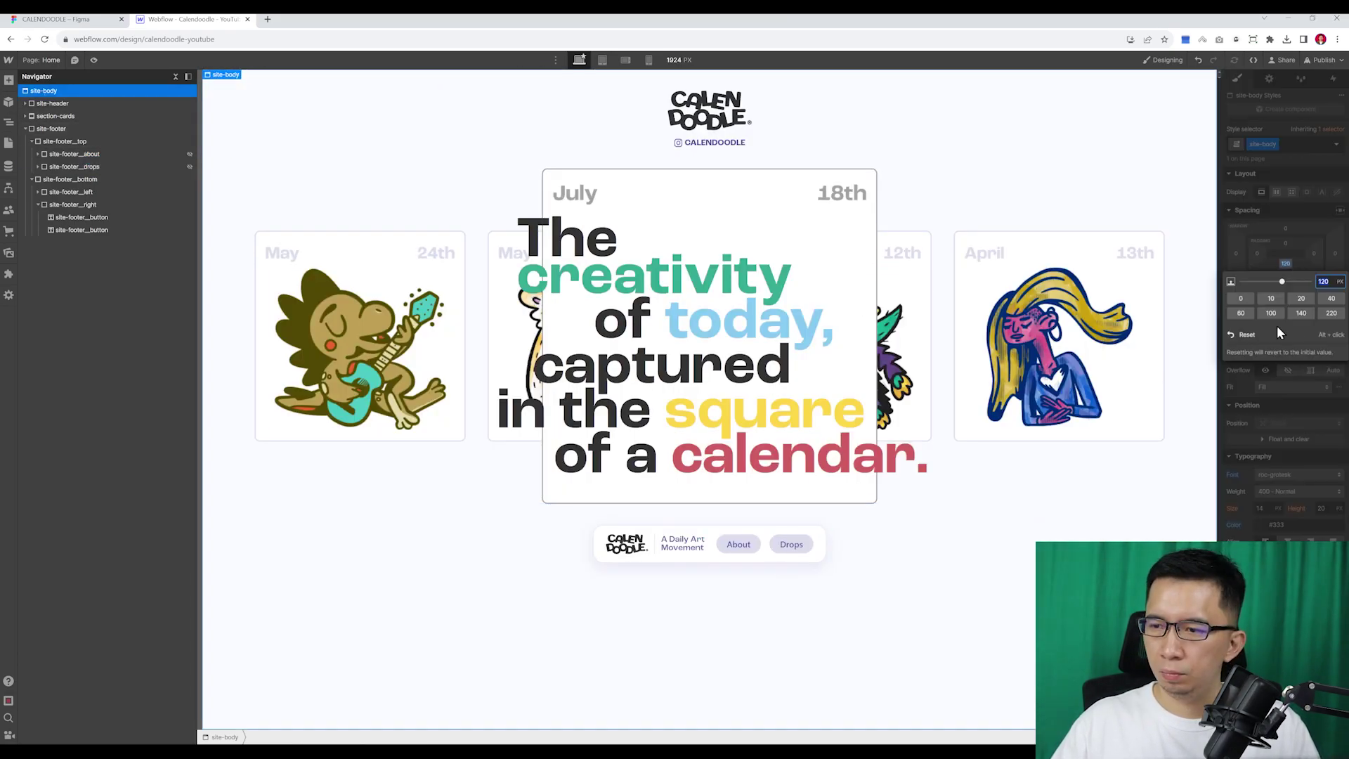
click(51, 128)
click(25, 129)
scroll(1285, 316, down, 8)
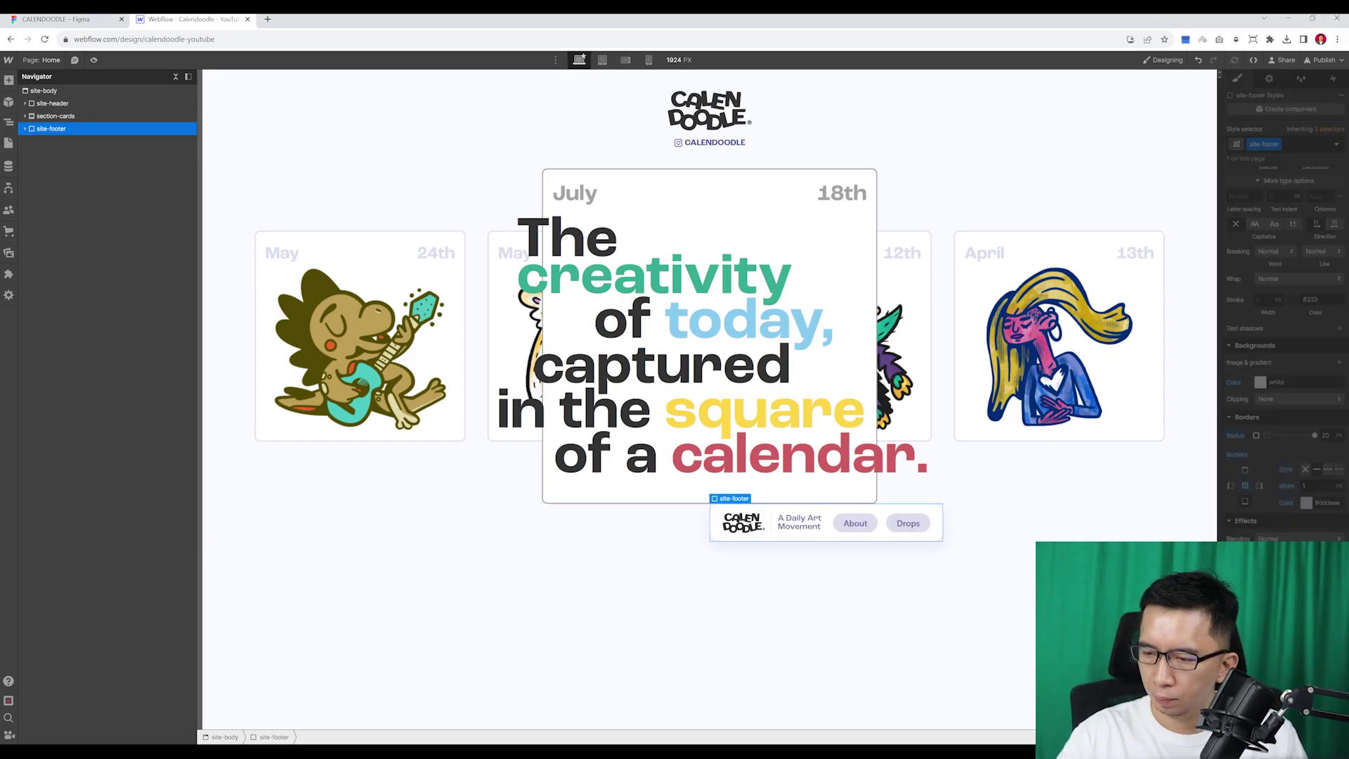
- Wrap site-header and section-cards in a new site-wrapper div
click(44, 91)
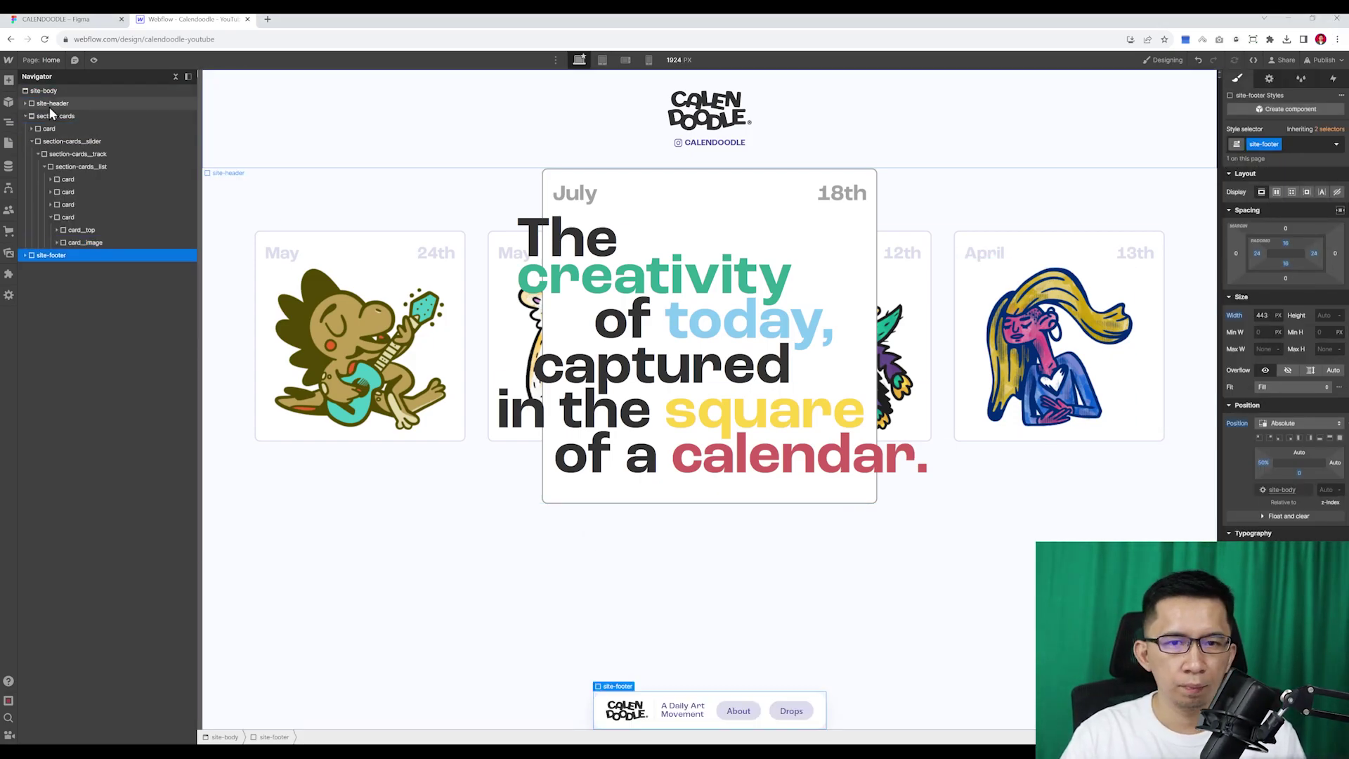
click(26, 116)
click(90, 129)
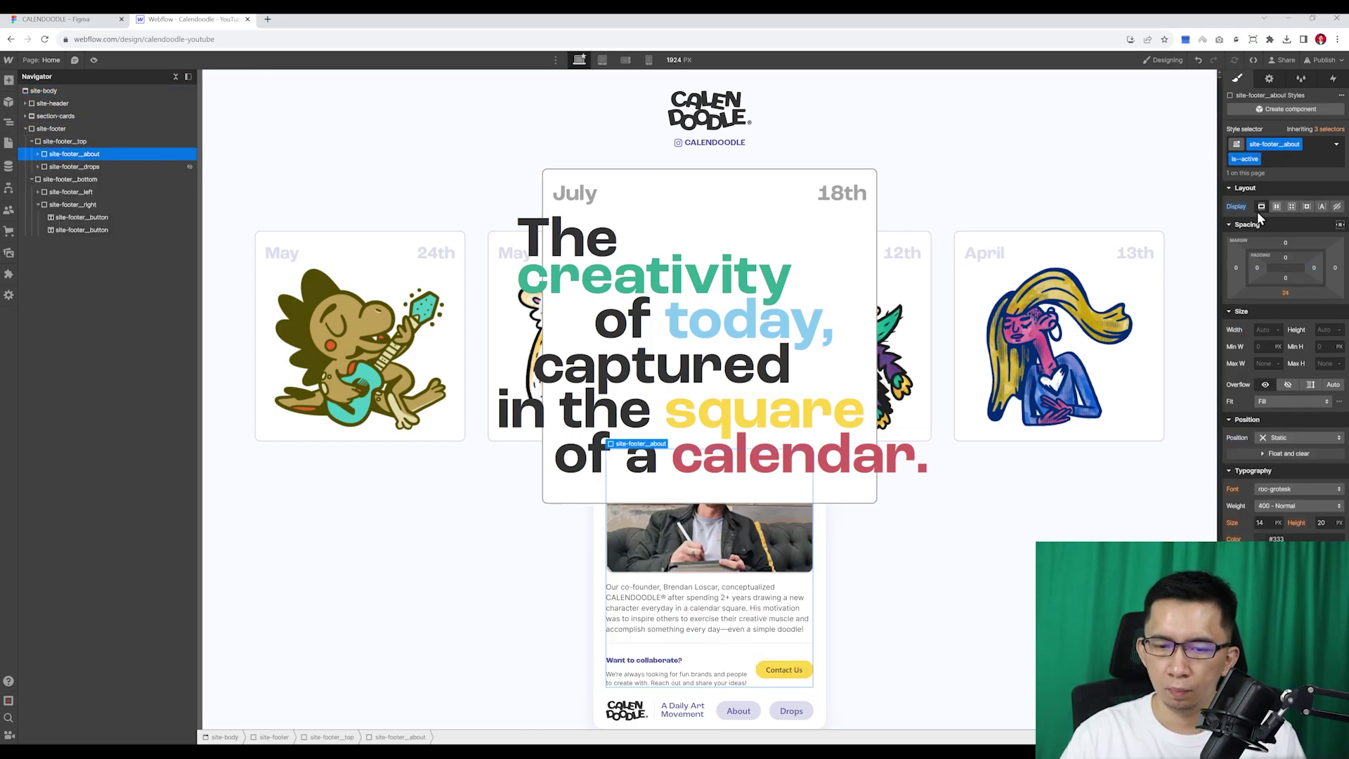
click(1056, 193)
click(79, 118)
click(44, 91)
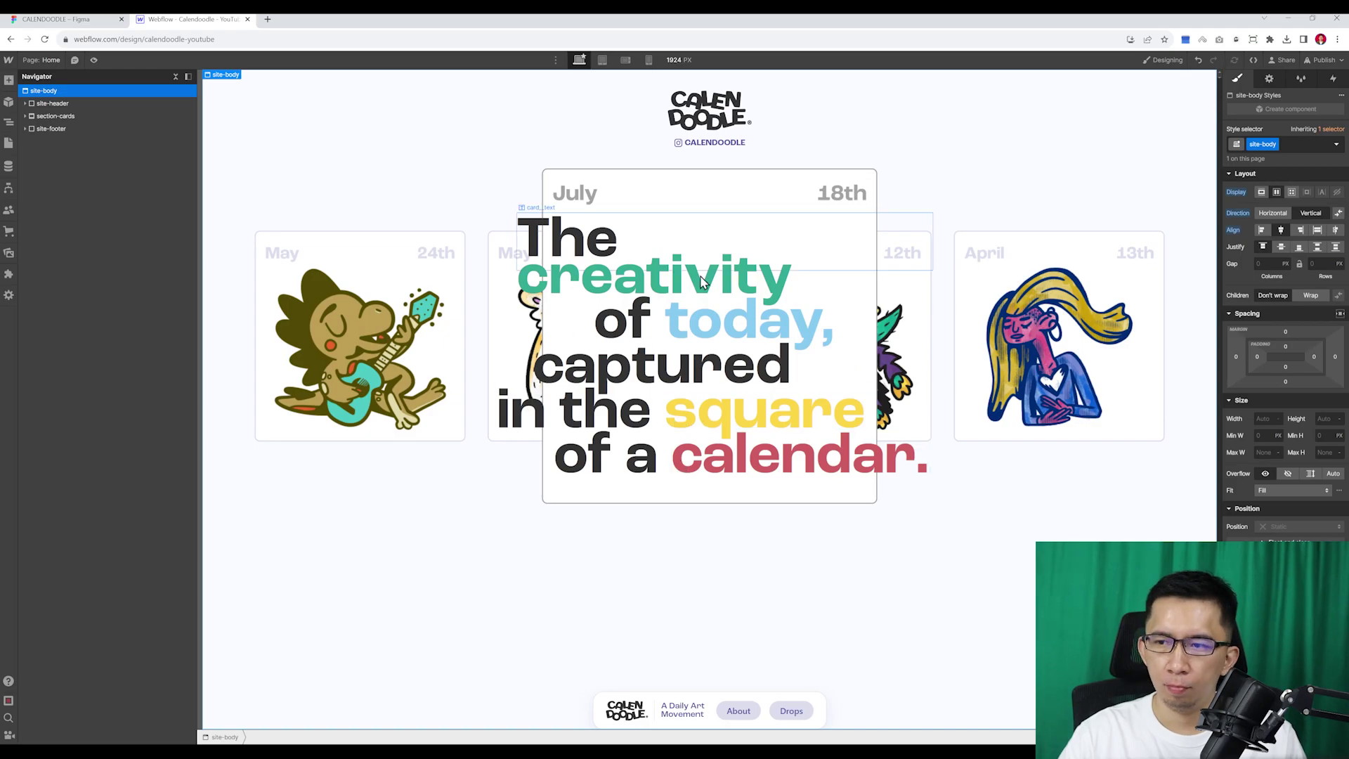
key(ctrl+k)
key(Return)
click(74, 129)
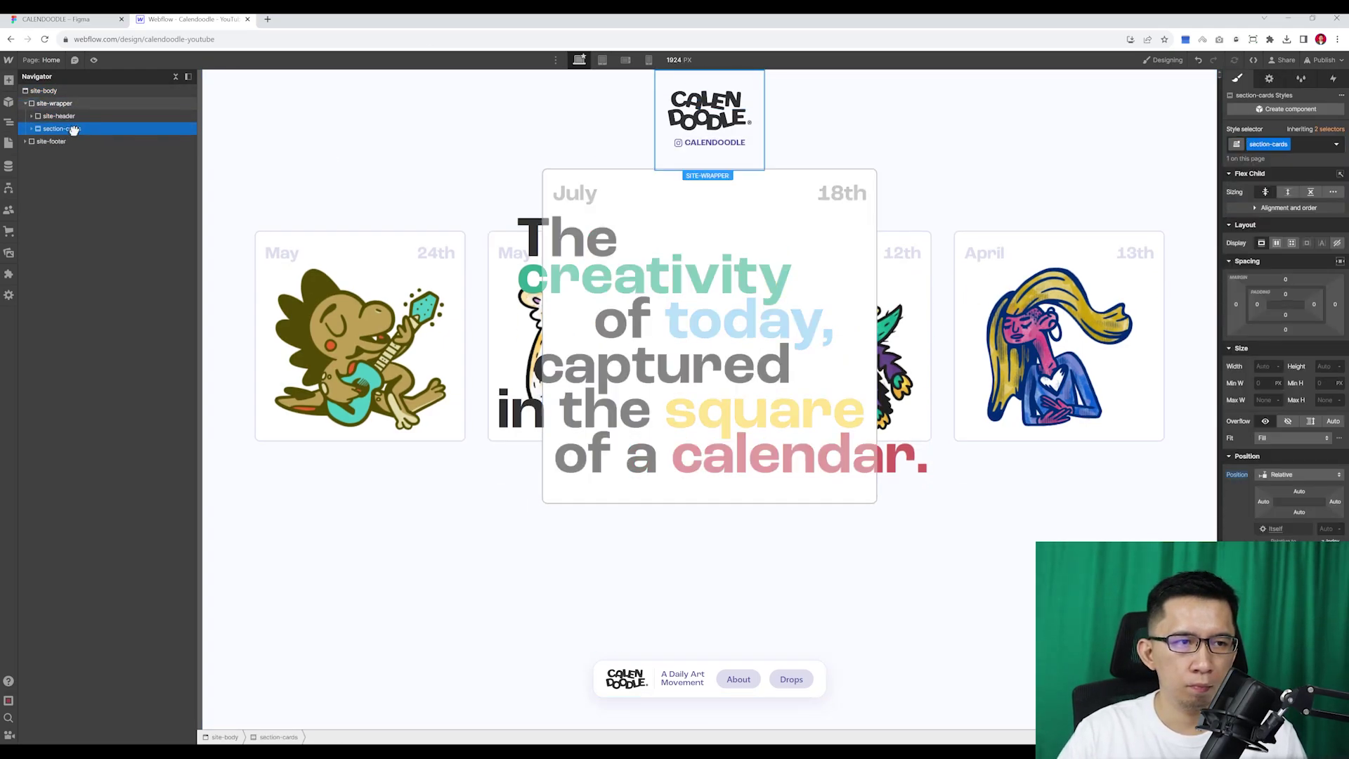
- Set the site-wrapper's Position to Absolute
click(54, 103)
click(1293, 423)
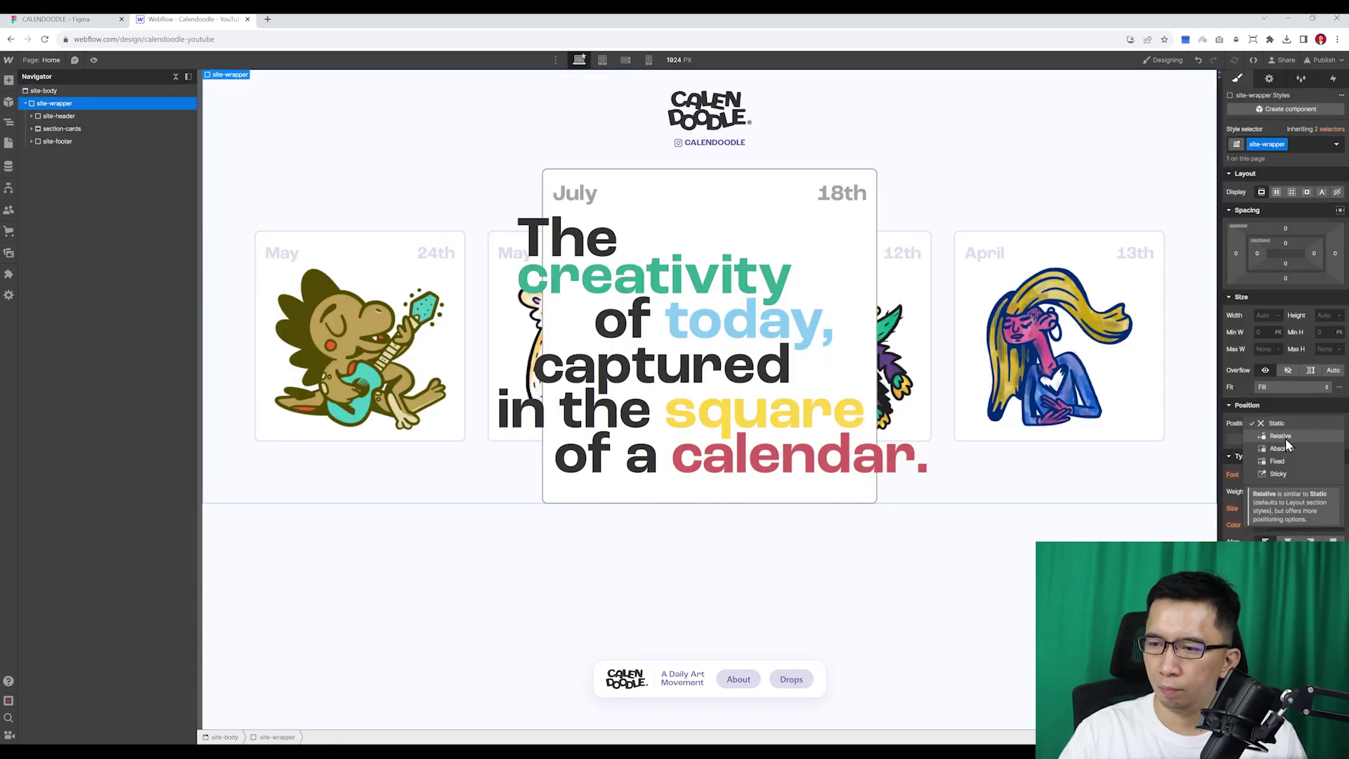
click(1279, 448)
click(934, 585)
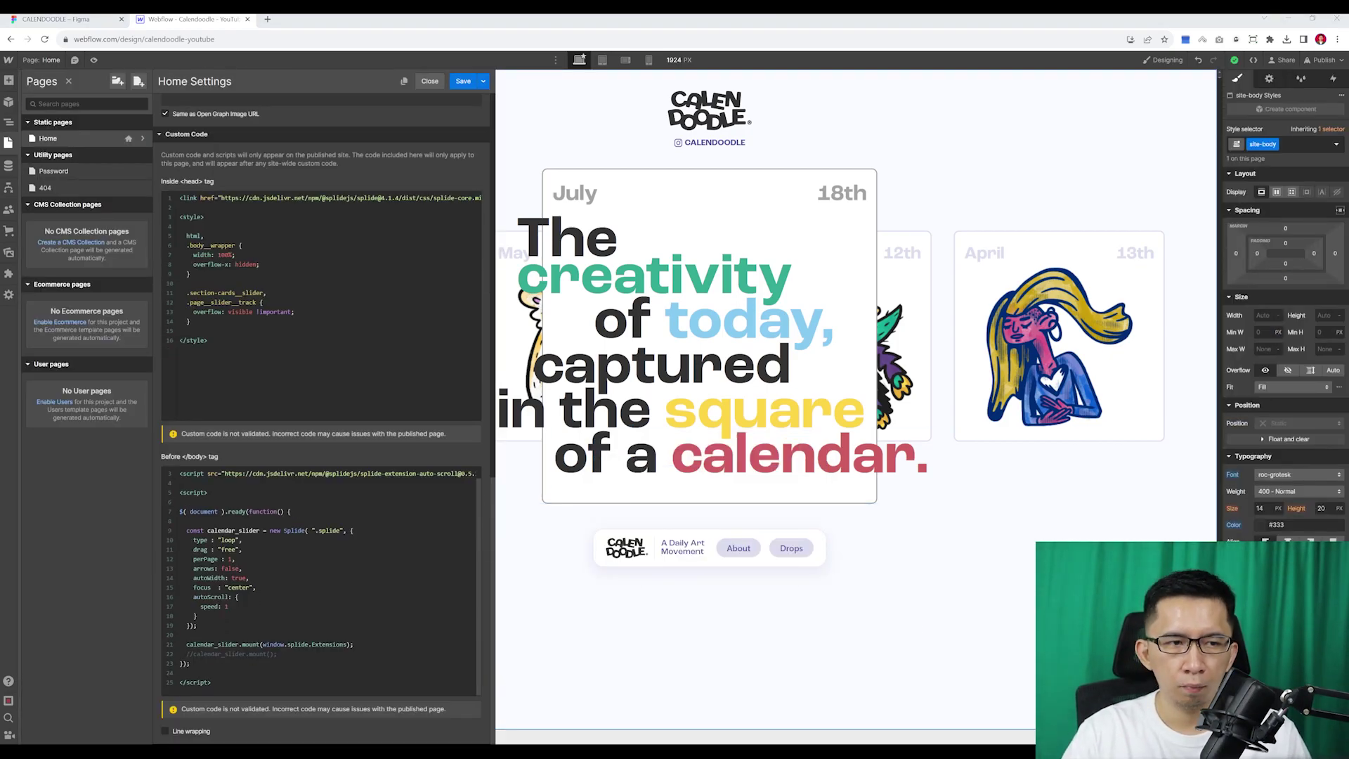
- Point the Before </body> toggle script at .site-footer_button.is--about
click(314, 517)
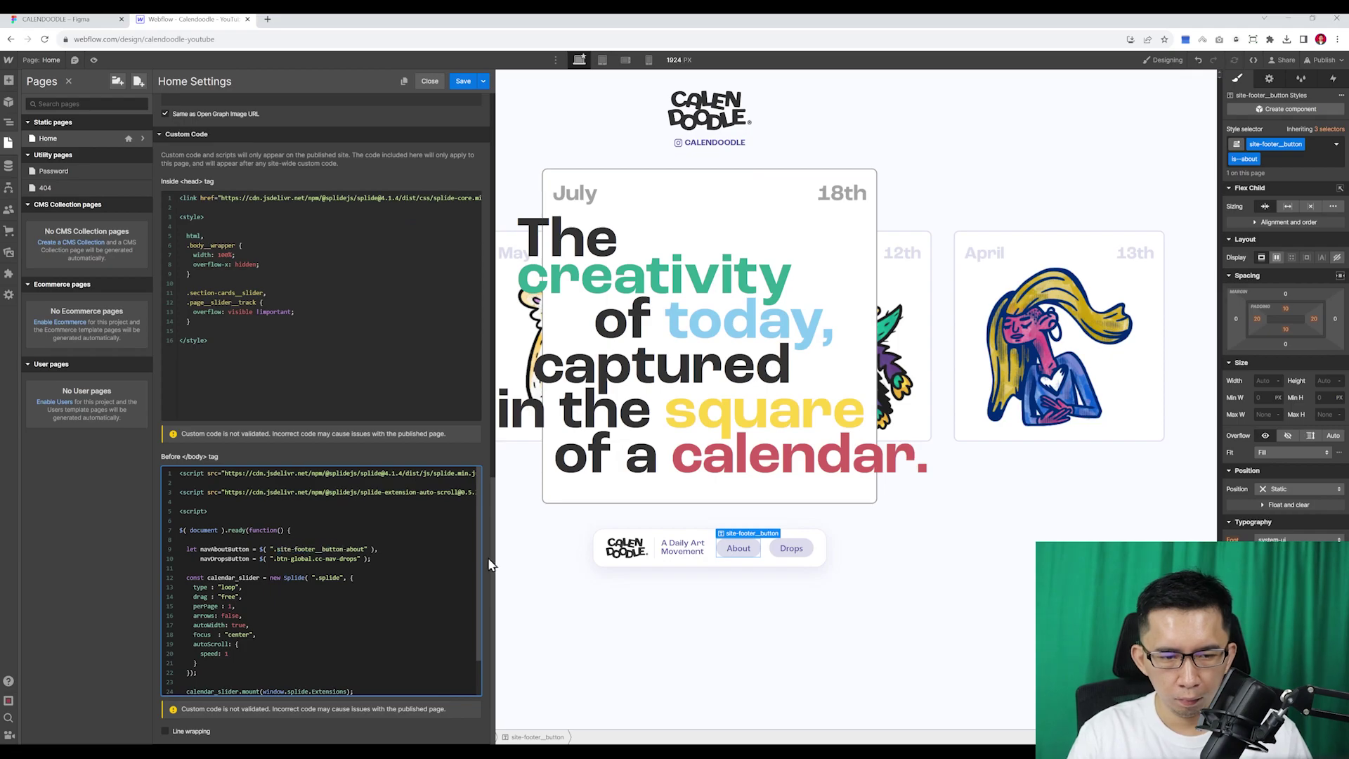
text(.is-)
drag(488, 558, 269, 559)
text(".site-footer__button.is--about" ))
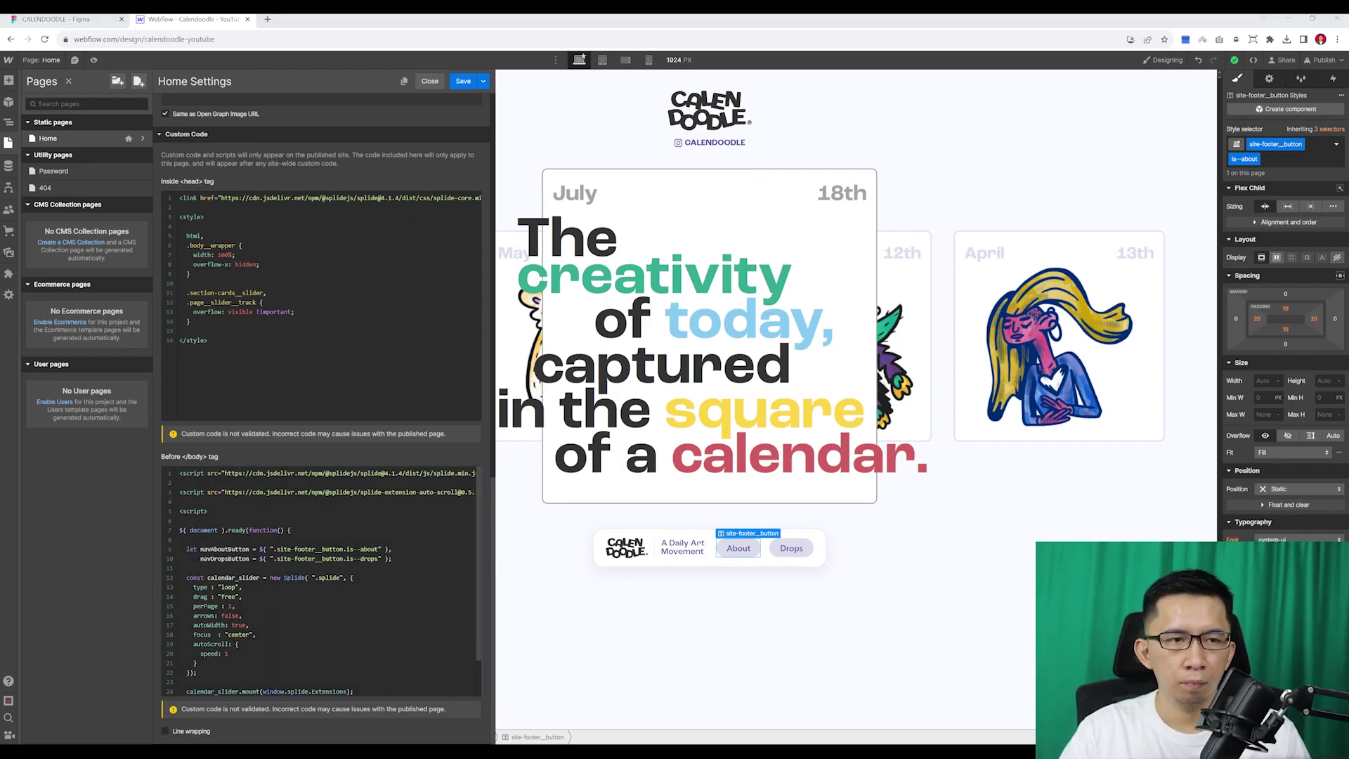
scroll(322, 580, down, 8)
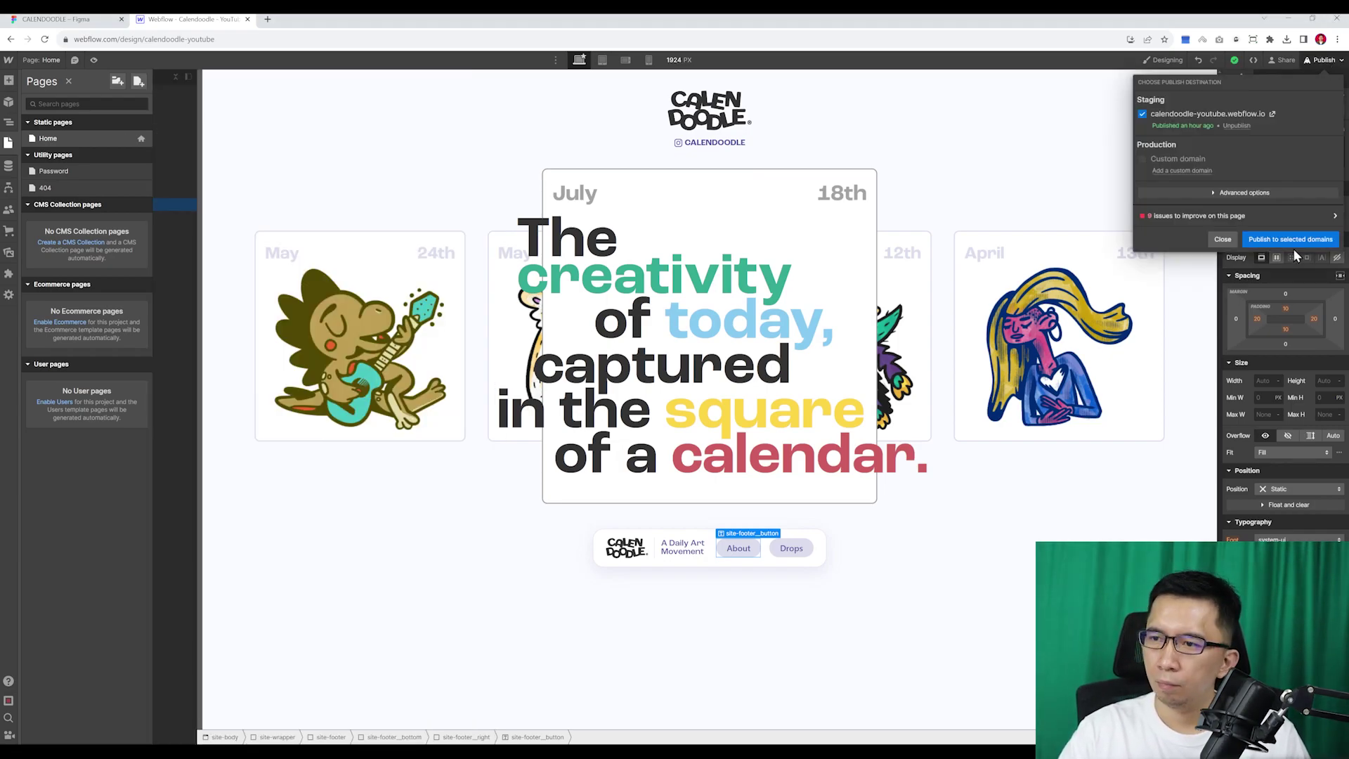
- Publish the site and close the live page tab
click(1272, 235)
click(1186, 112)
key(ctrl+w)
key(Escape)
- Unhide the site-footer_about panel and remove its is--active class
key(z)
click(53, 169)
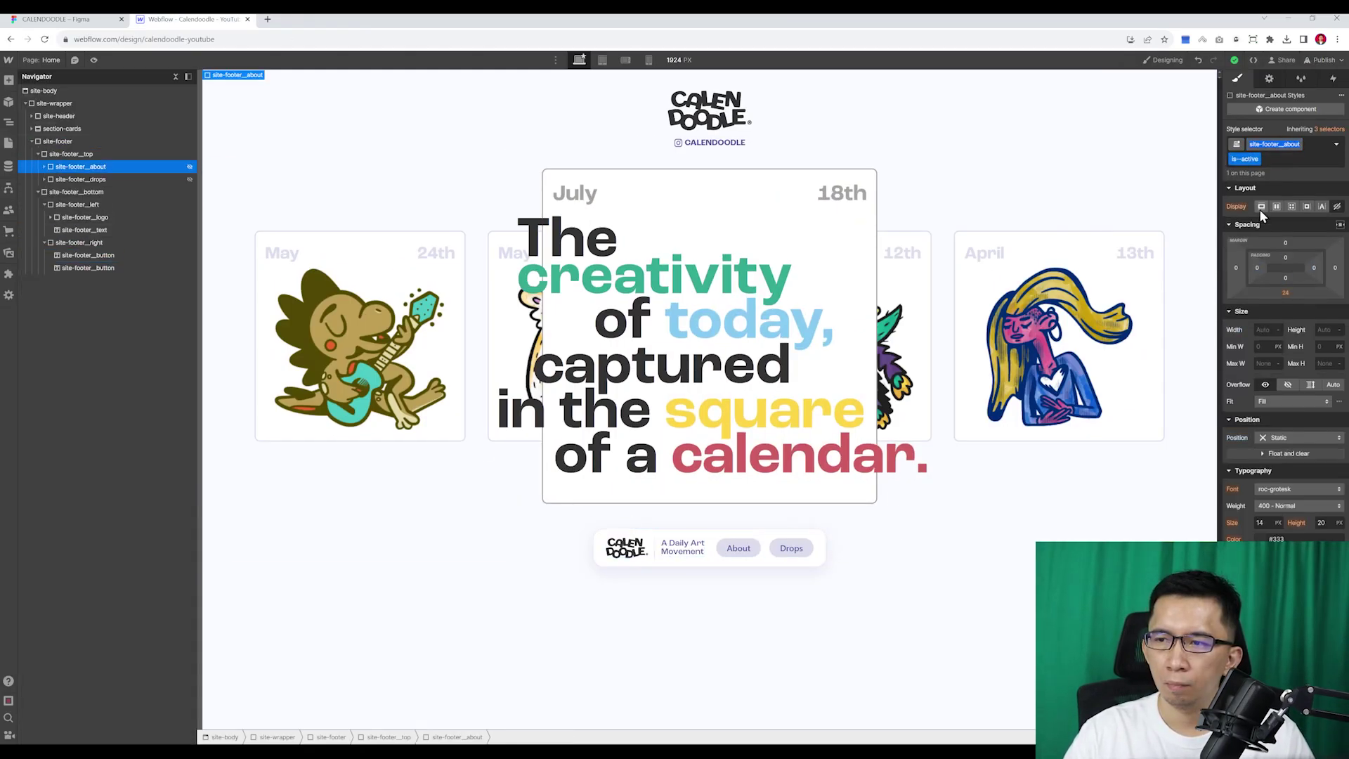
click(1261, 206)
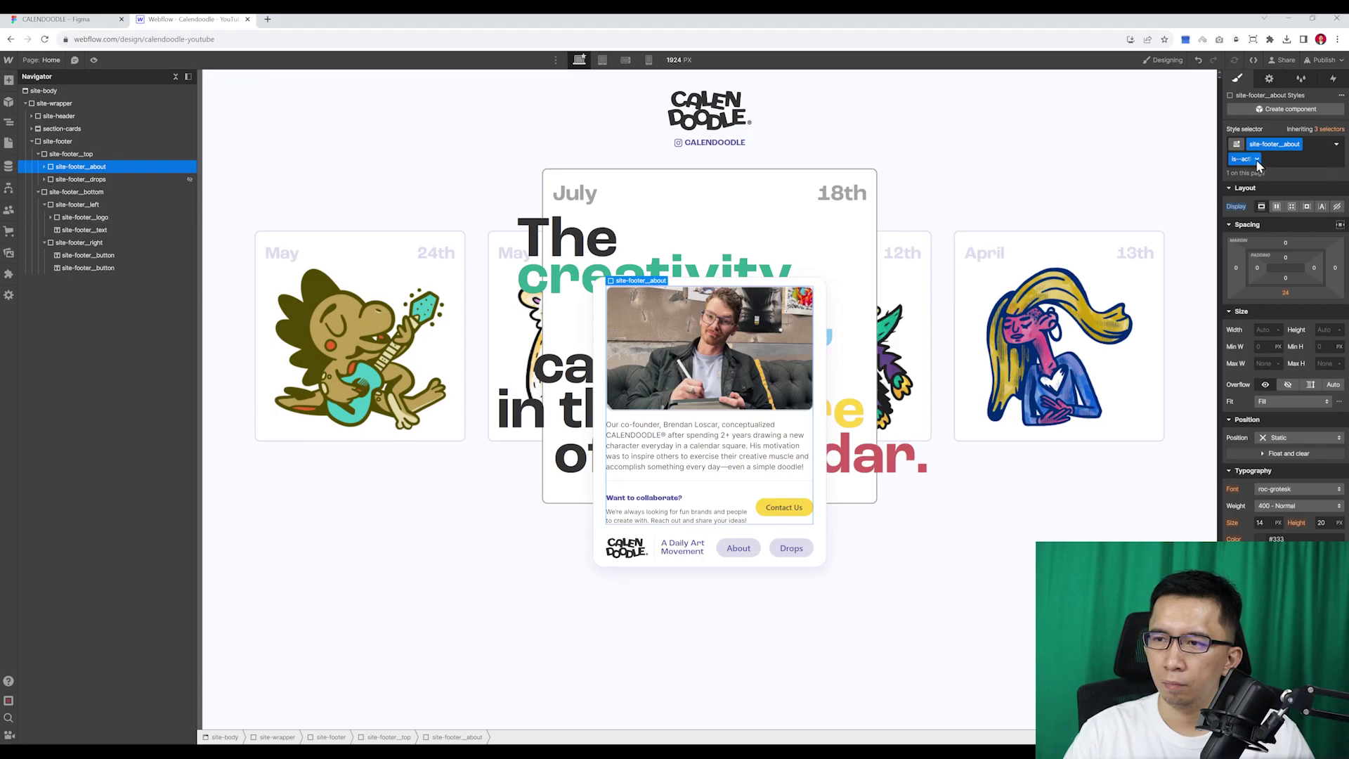
key(ctrl+z)
click(9, 142)
- Add is--about and is--drops combo classes with an active style to the footer buttons
click(143, 138)
scroll(327, 562, down, 3)
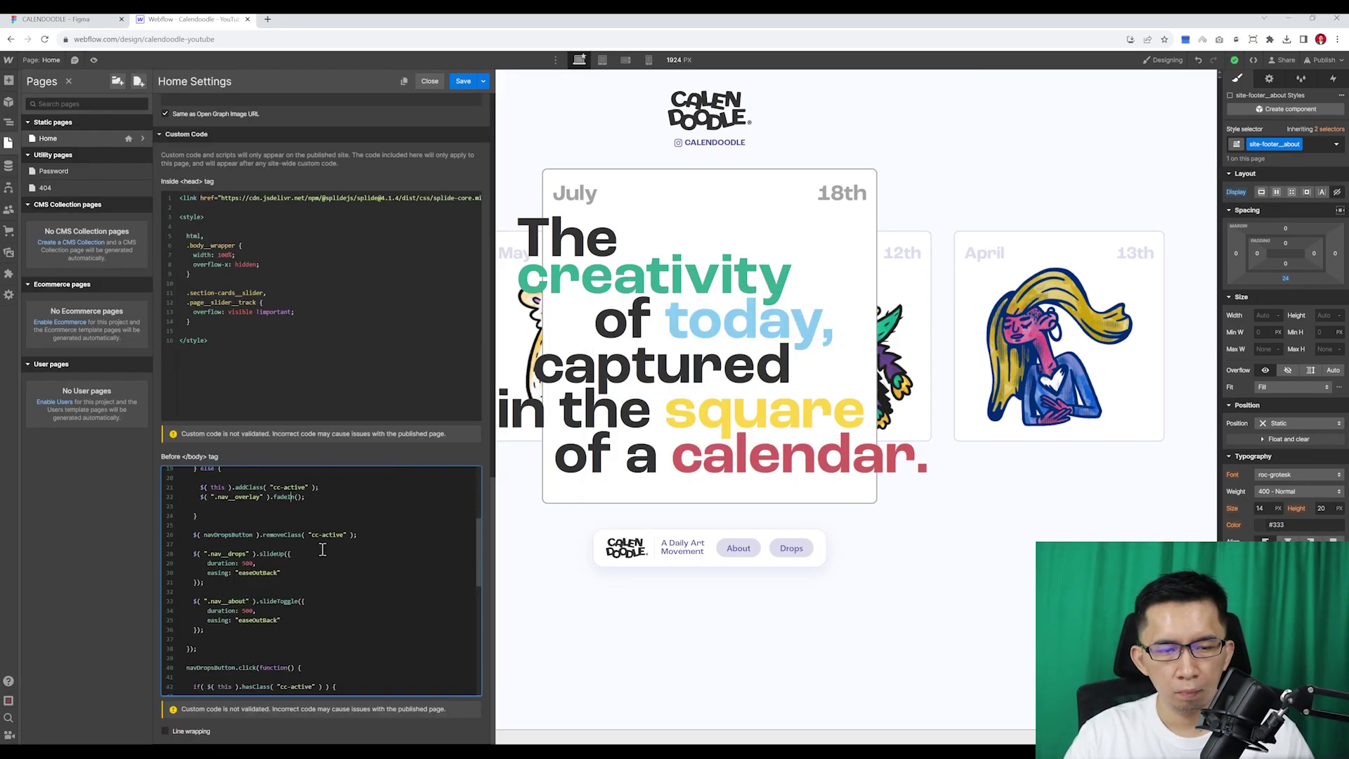
scroll(275, 554, down, 5)
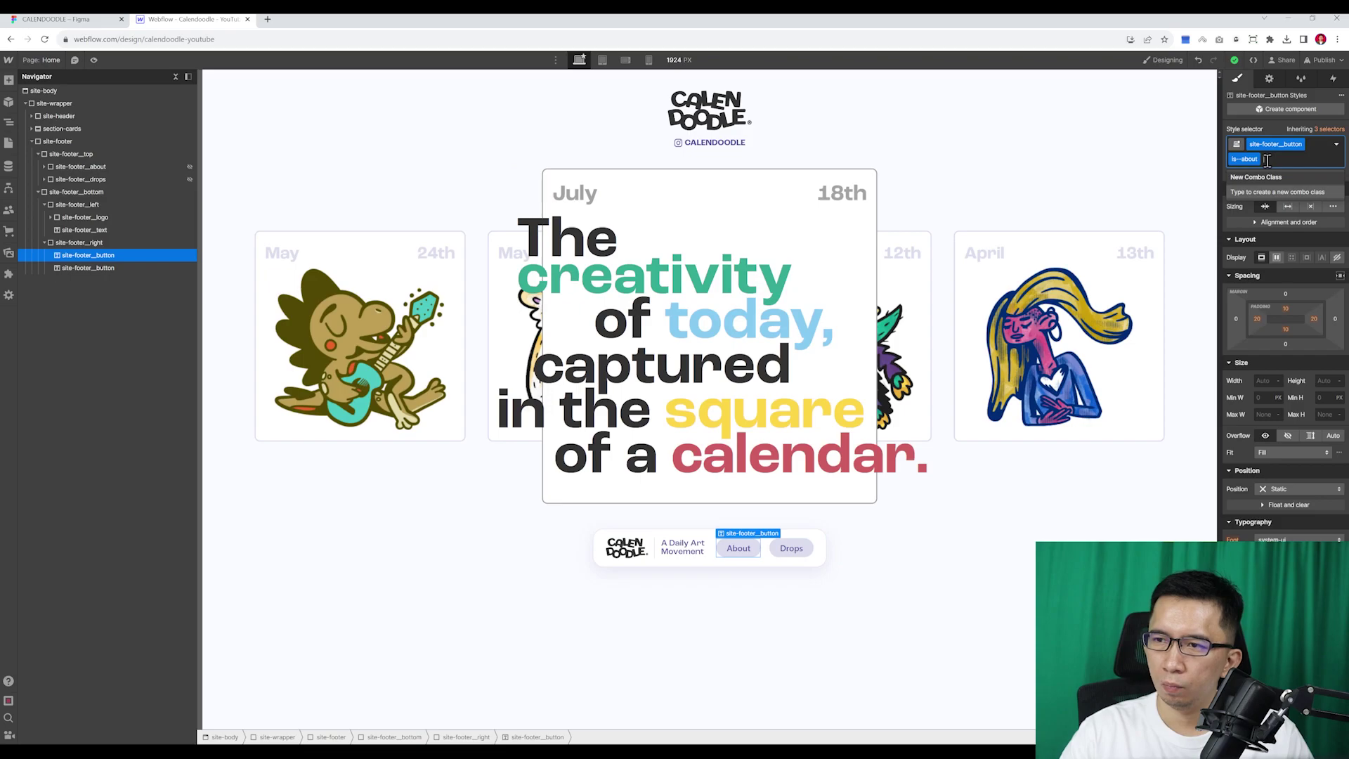
key(Return)
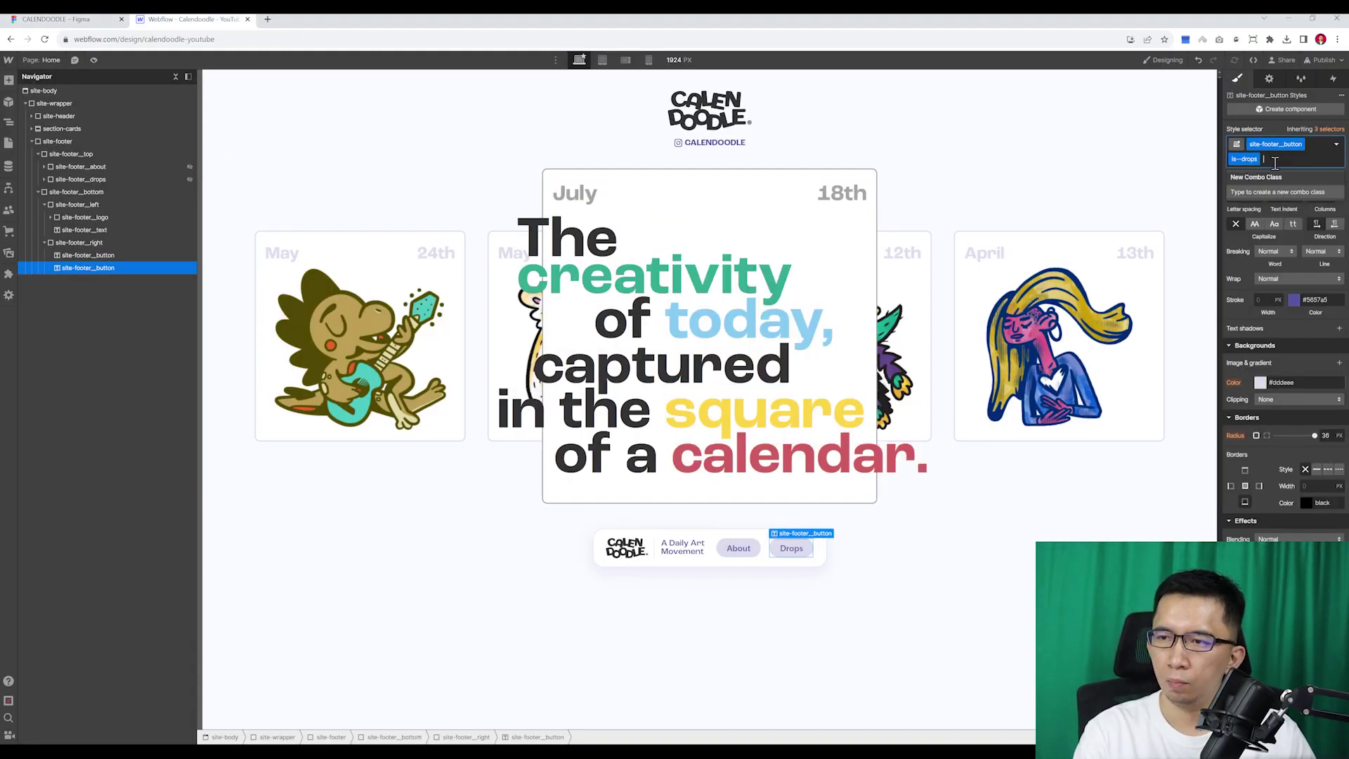
key(Return)
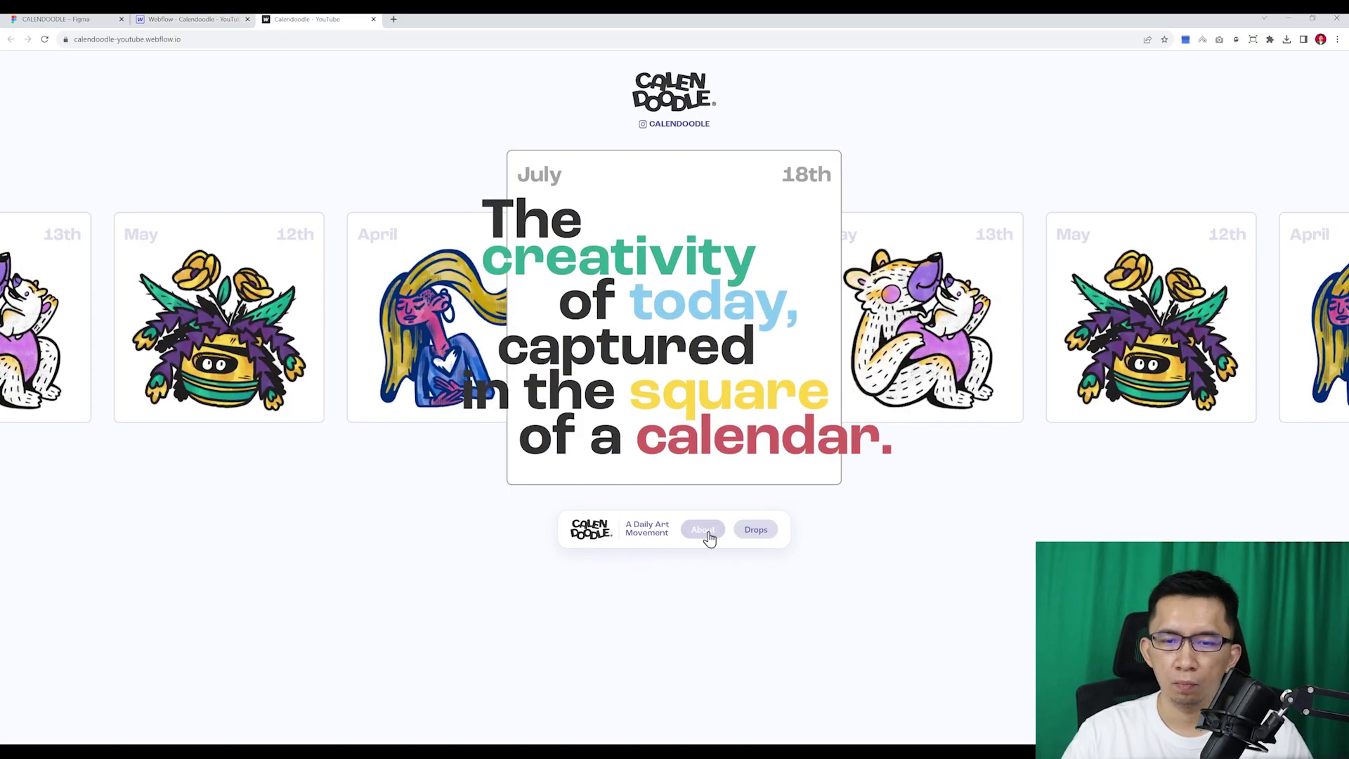
click(702, 531)
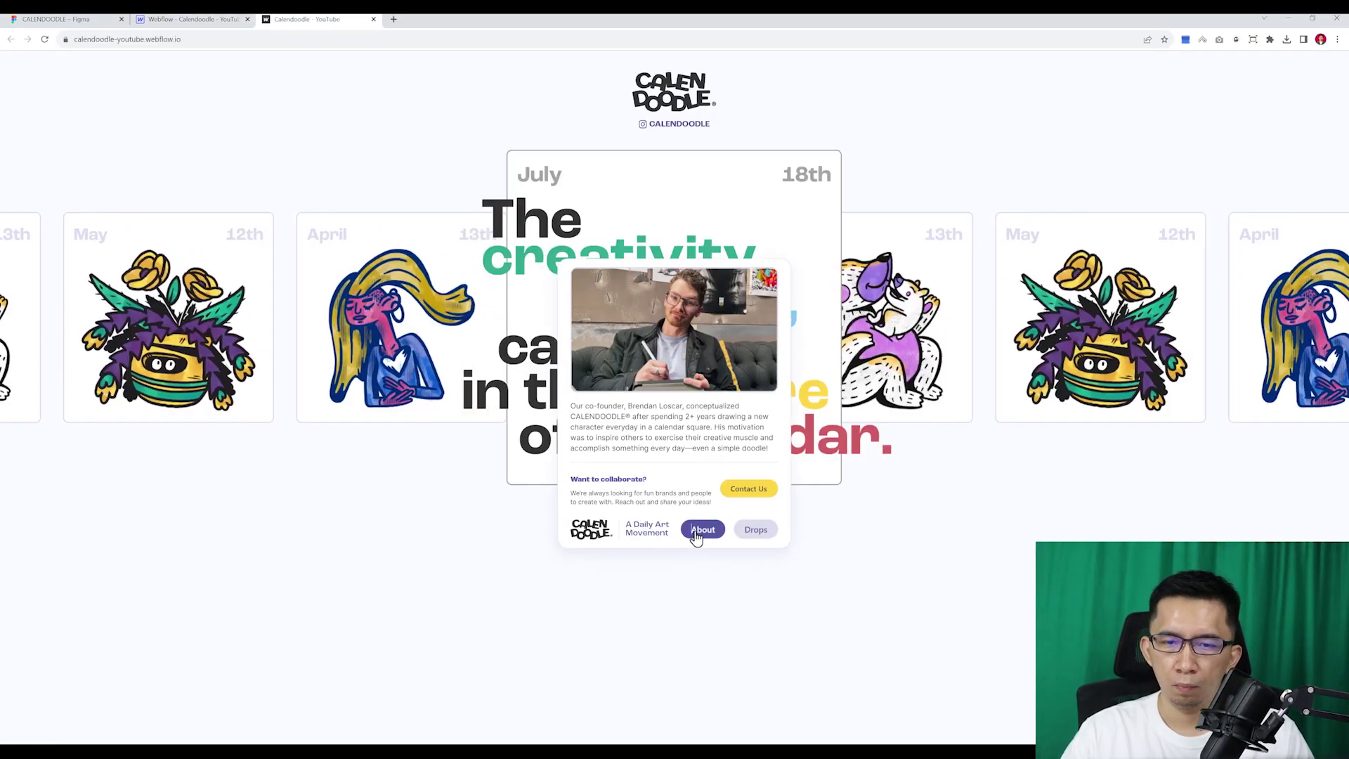
- Hide the About panel, show the Drops panel, and swap both release items' images
click(702, 531)
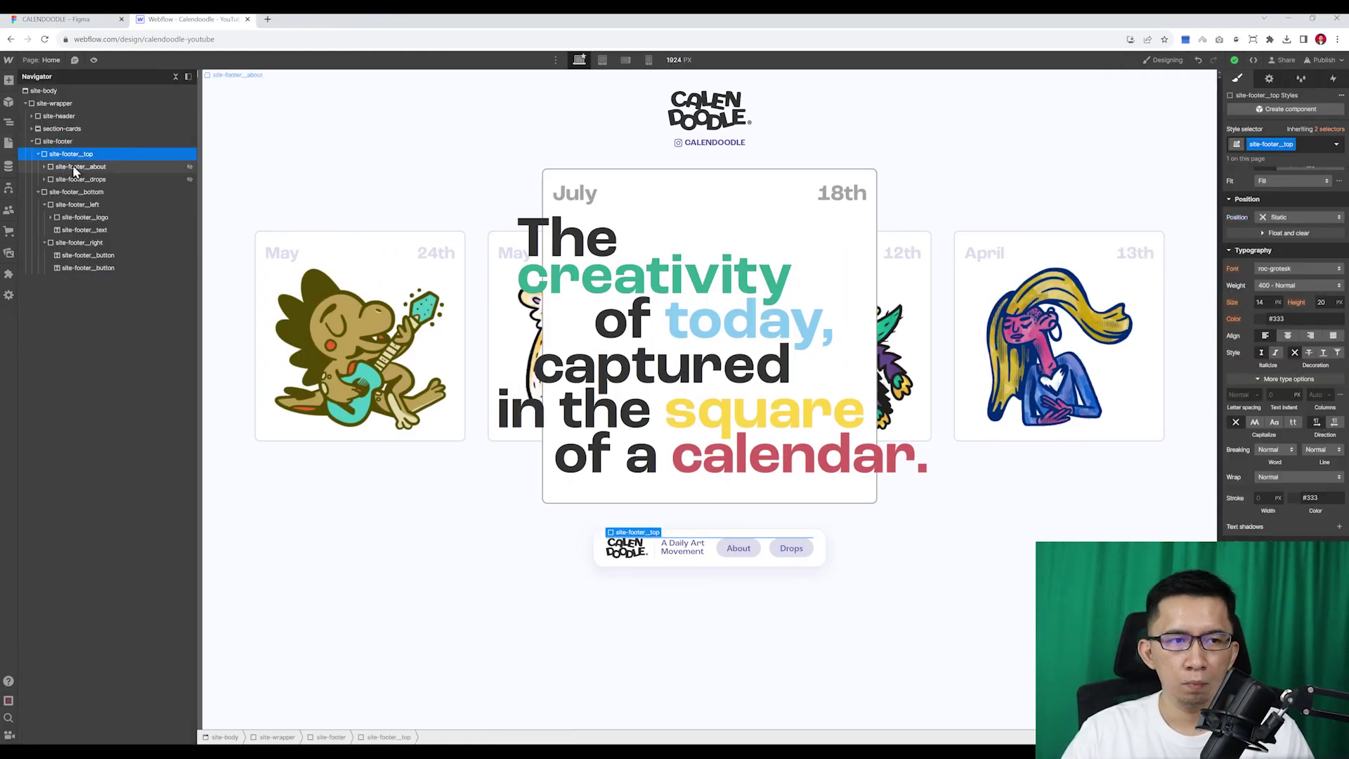
click(77, 192)
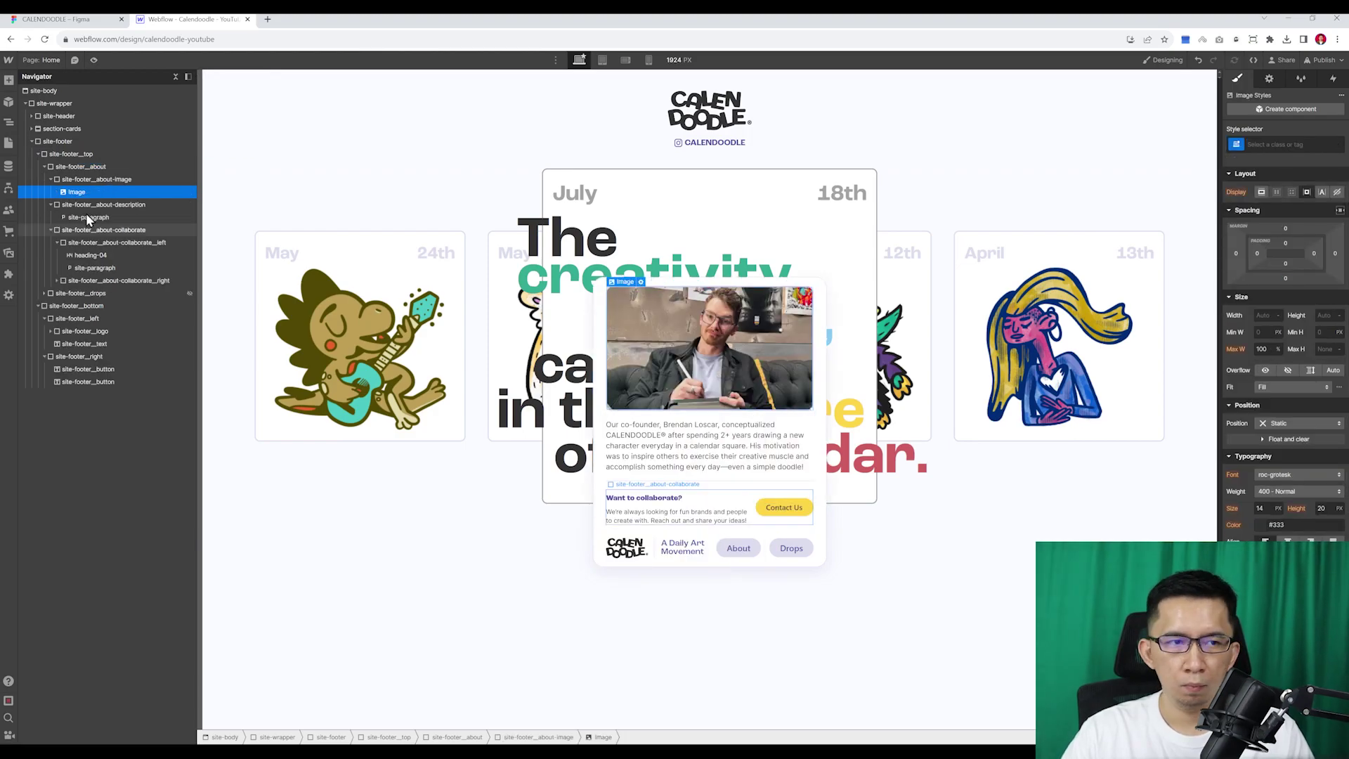
click(81, 167)
click(1337, 191)
click(45, 166)
click(81, 179)
click(1261, 192)
click(89, 242)
click(89, 305)
click(102, 181)
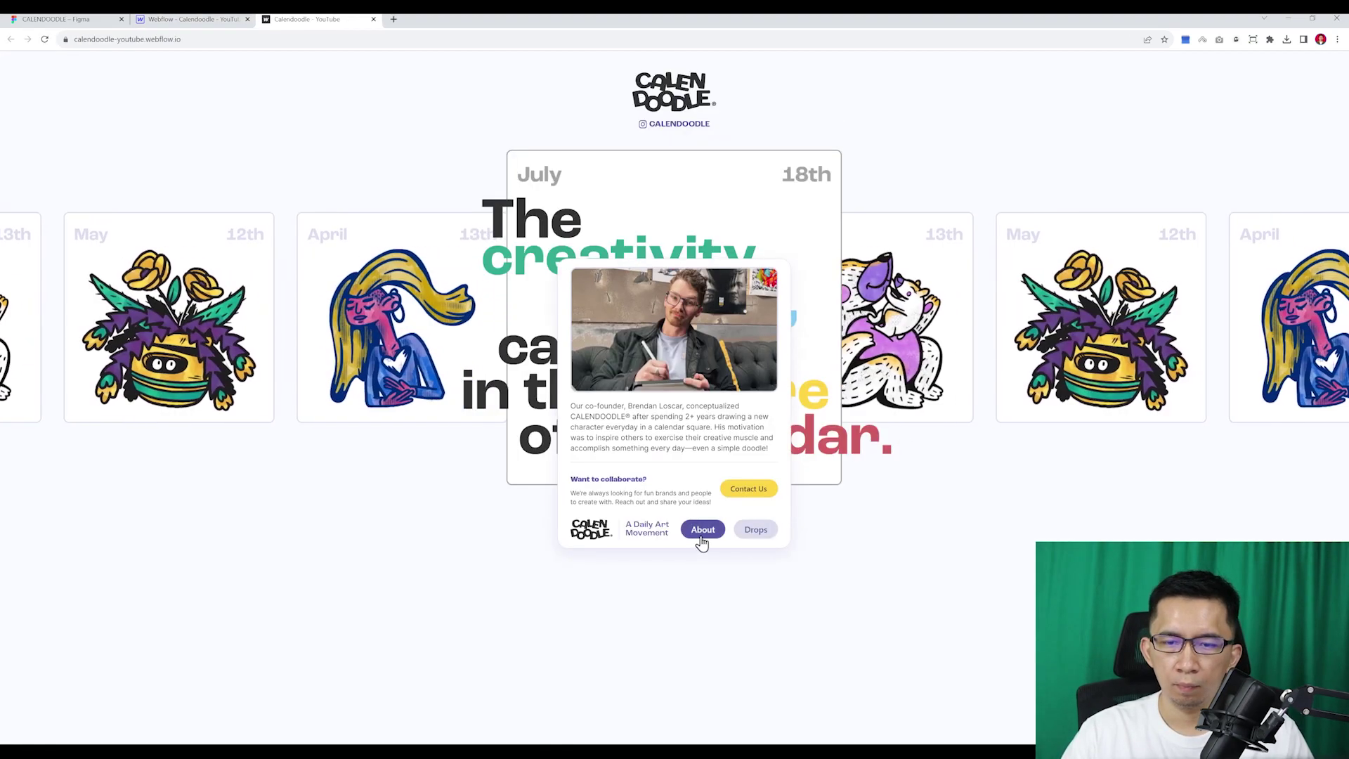
- Test opening and closing the Drops panel on the live site
click(710, 531)
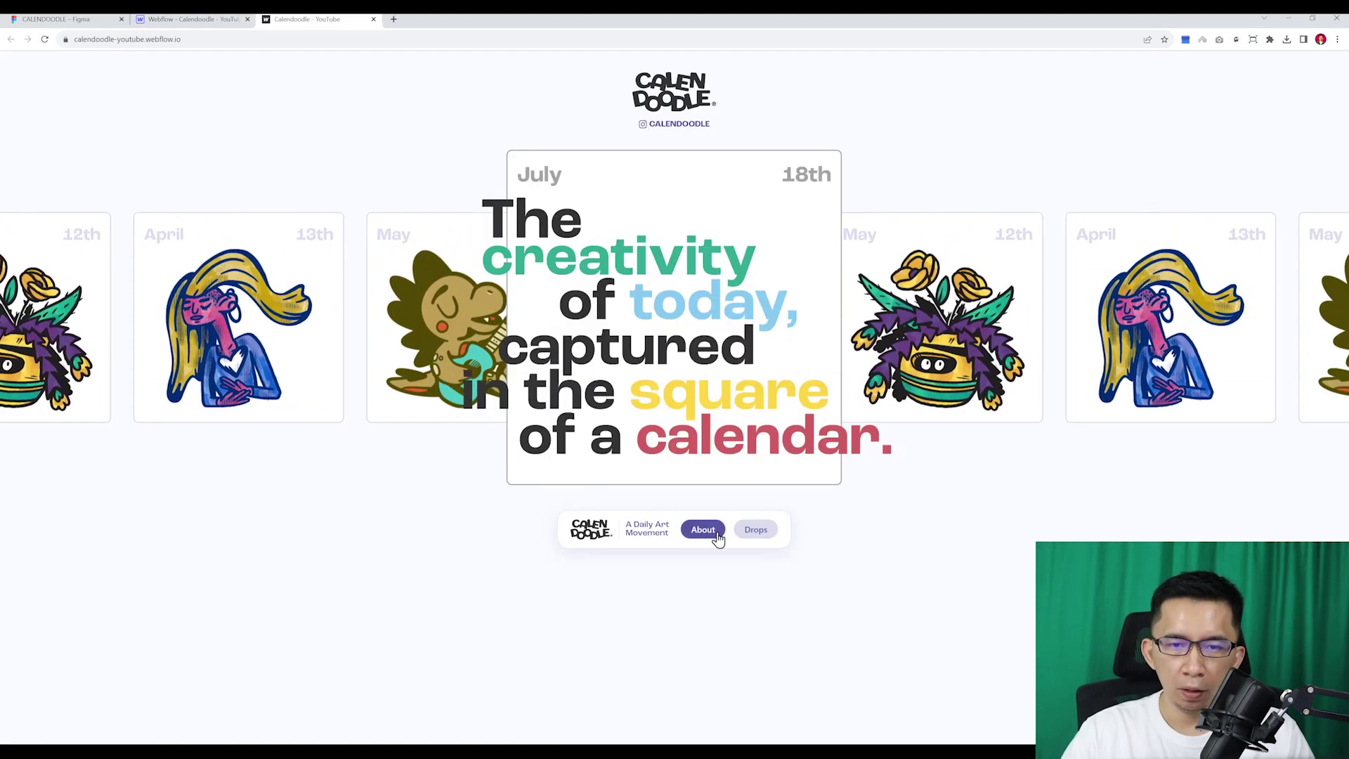
click(758, 531)
click(755, 529)
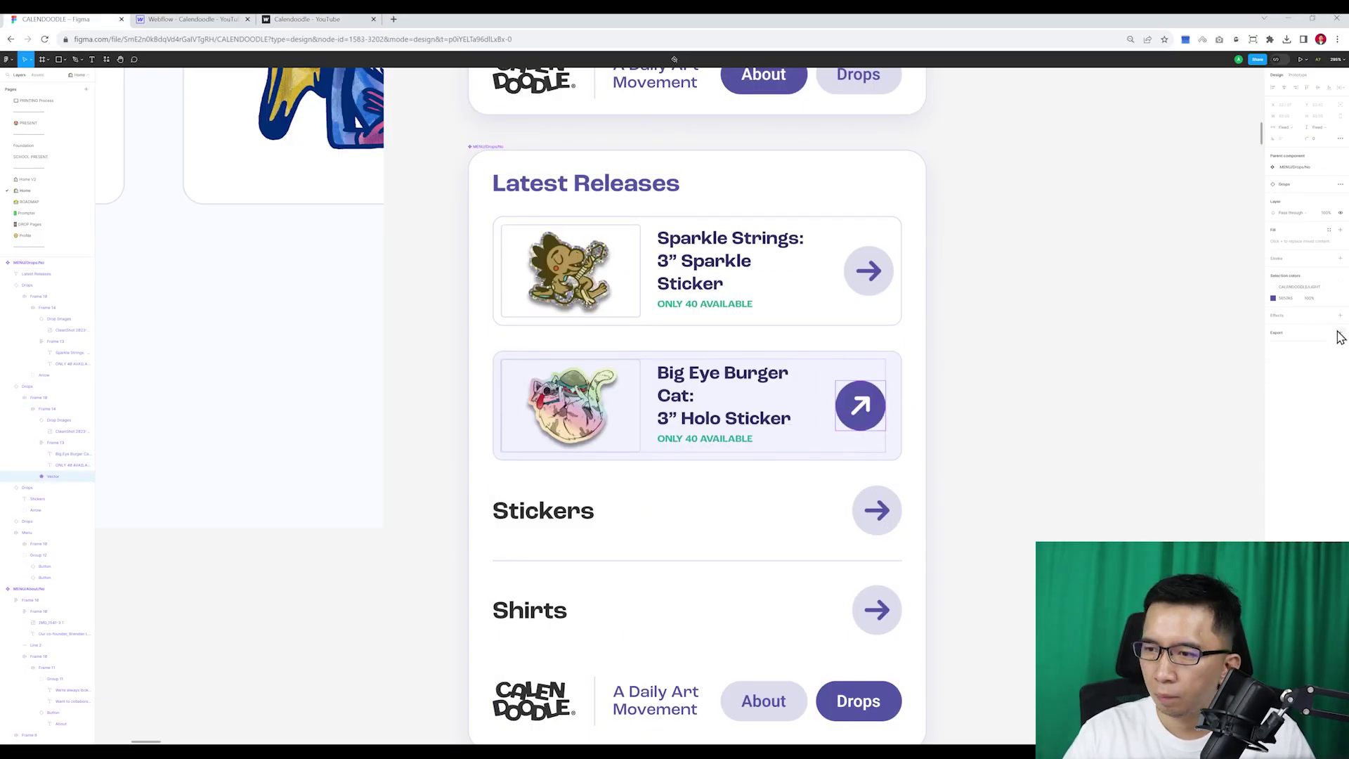
- Add an SVG export for the arrow icon in Figma and check its fill colour
click(1339, 333)
key(ctrl+Tab)
key(ctrl+shift+Tab)
key(ctrl+Tab)
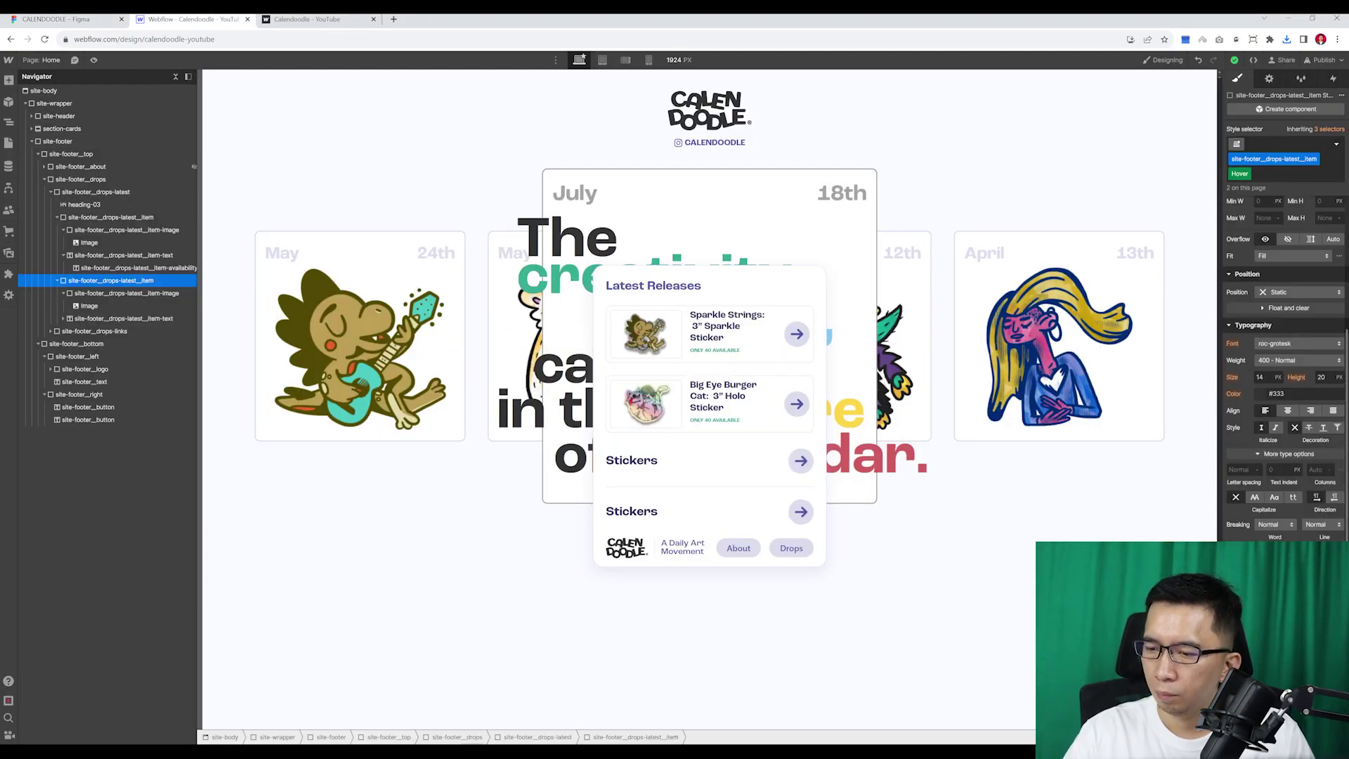
key(ctrl+shift+Tab)
click(1273, 314)
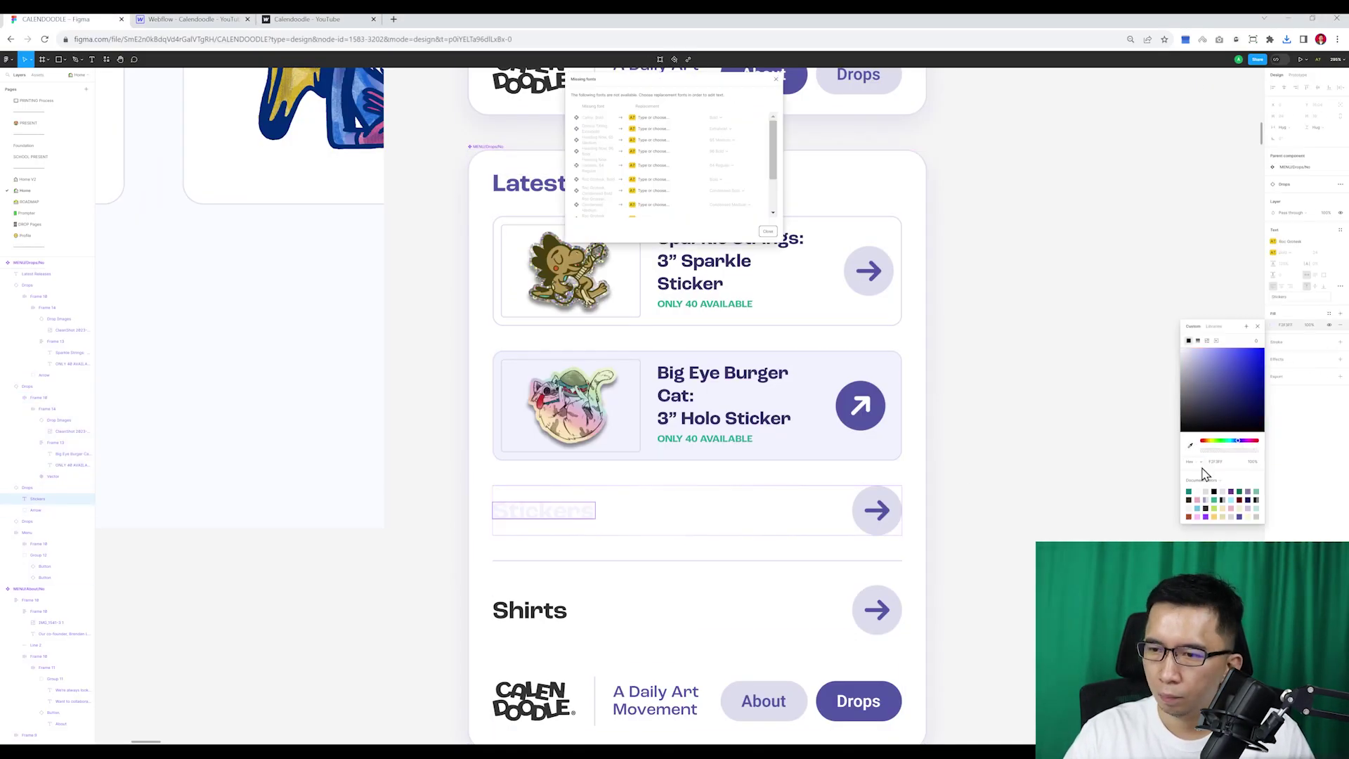
click(1135, 305)
key(ctrl+Tab)
- Publish the updated Calendoodle site from the Designer
key(j)
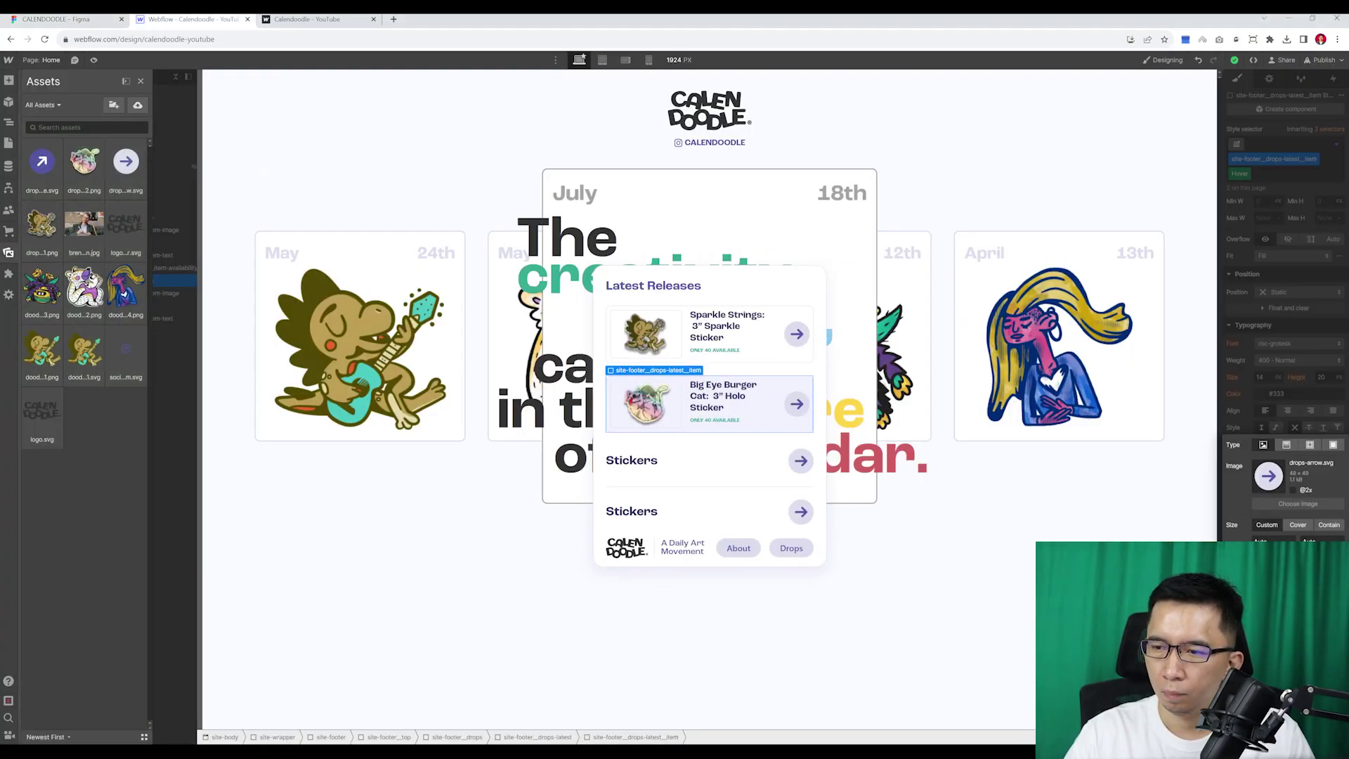
key(z)
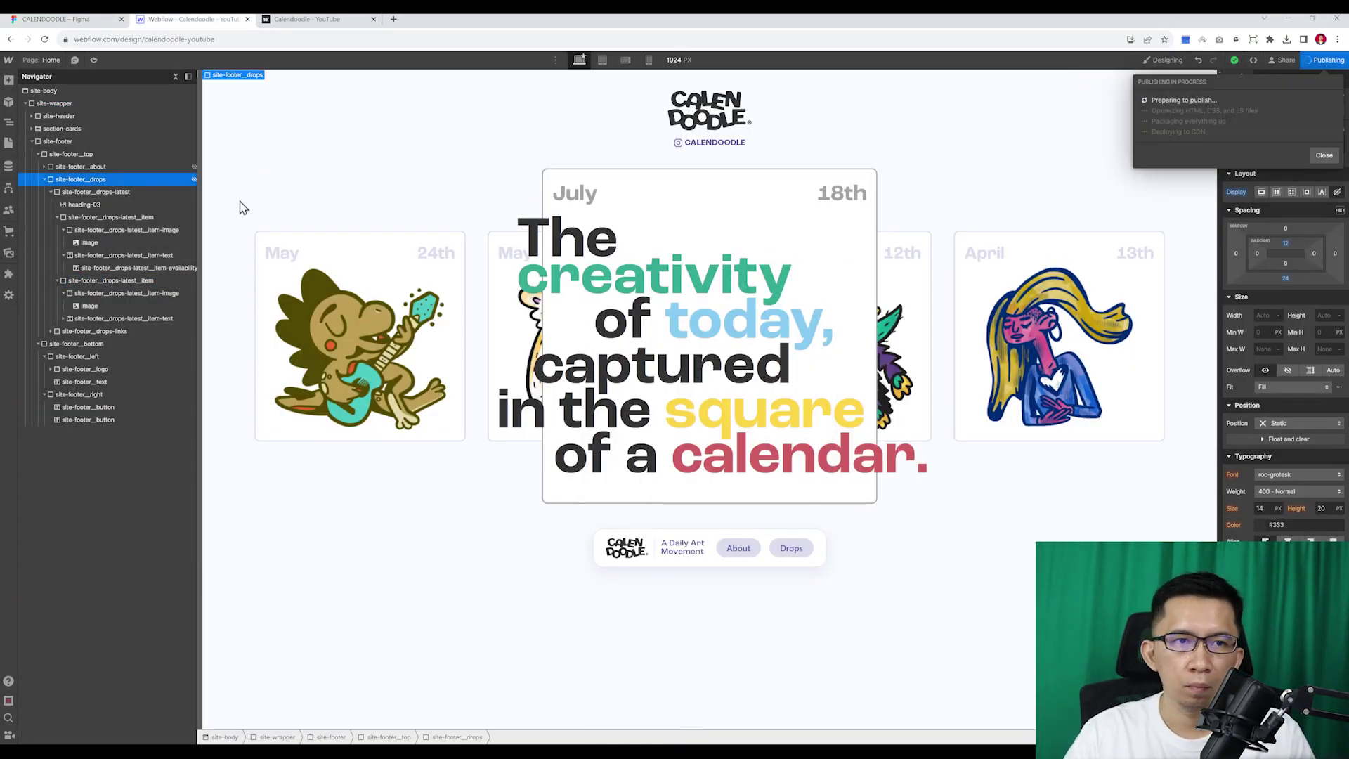
key(ctrl+Tab)
- Toggle About and Drops repeatedly on the live site, confirming each panel opens and closes
click(692, 543)
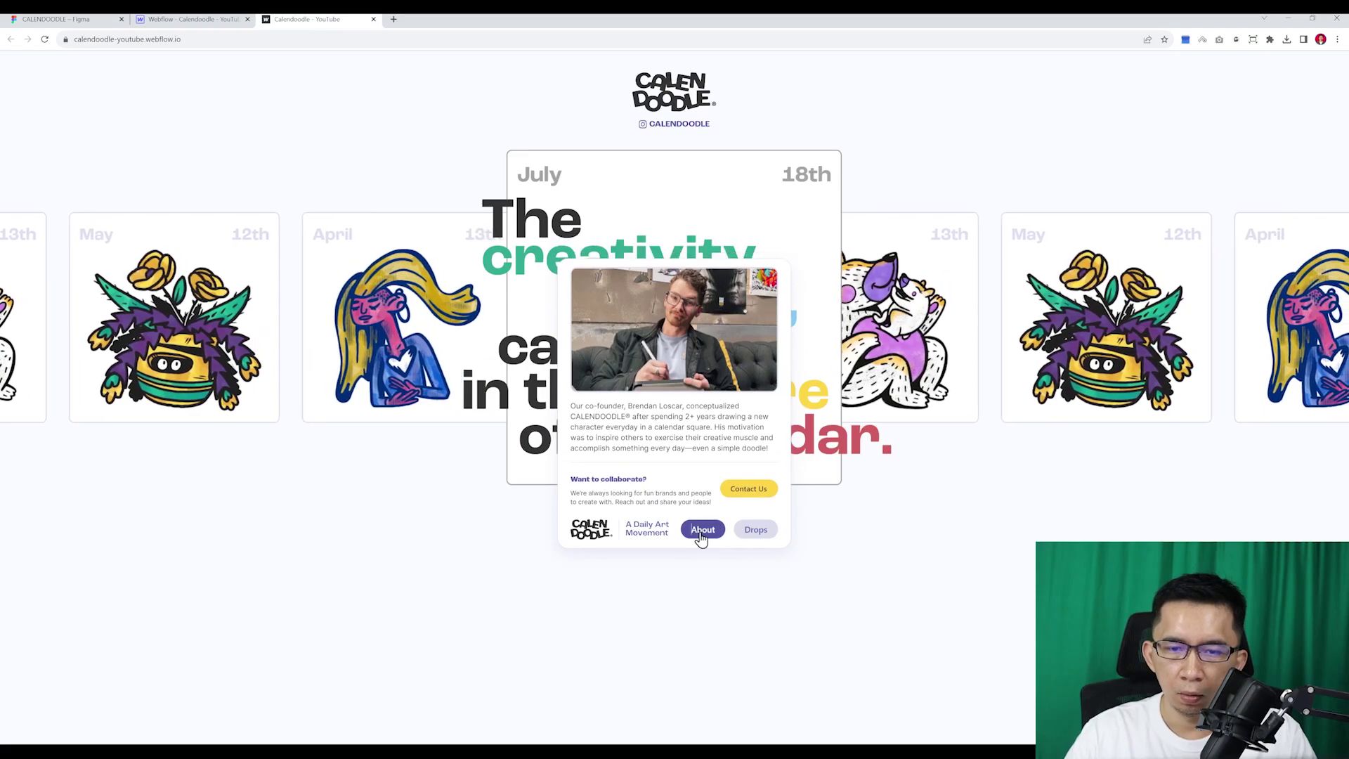
click(755, 530)
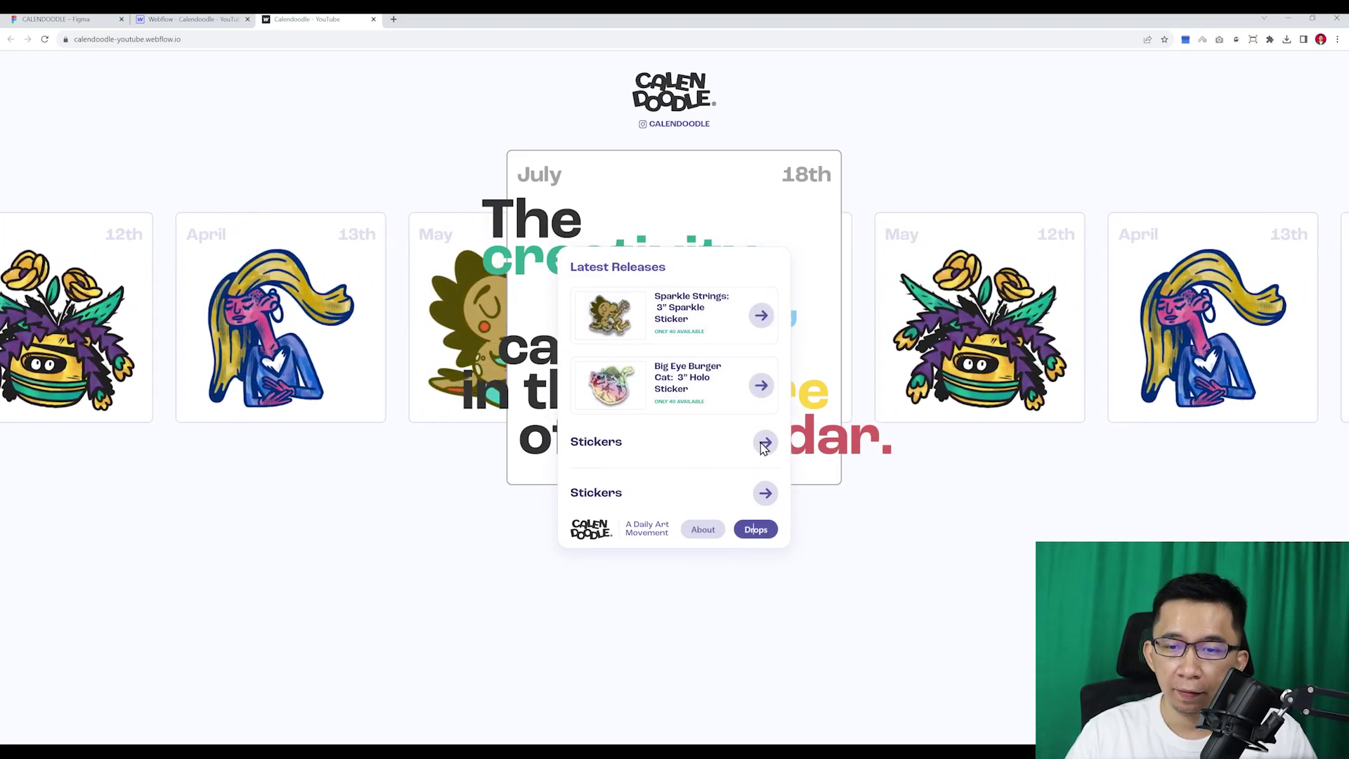
click(750, 534)
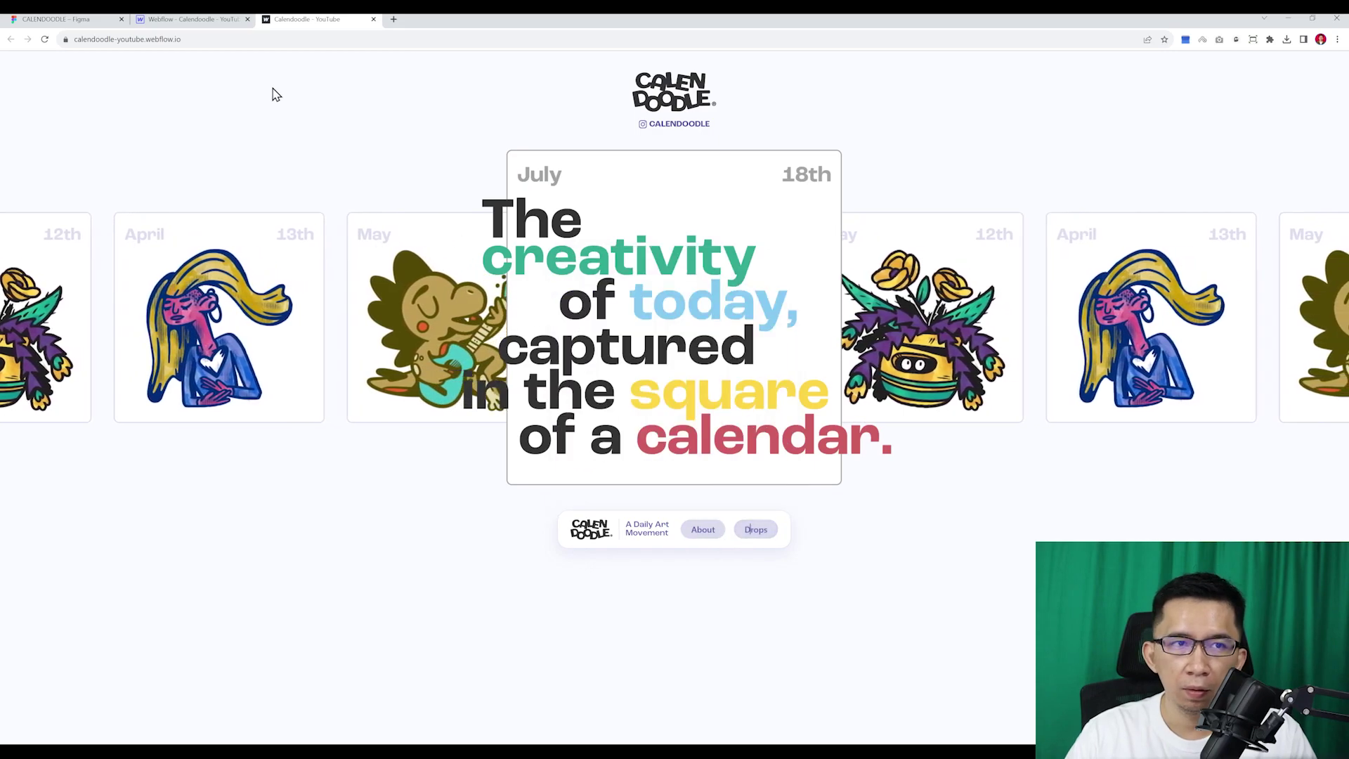
click(691, 540)
click(759, 532)
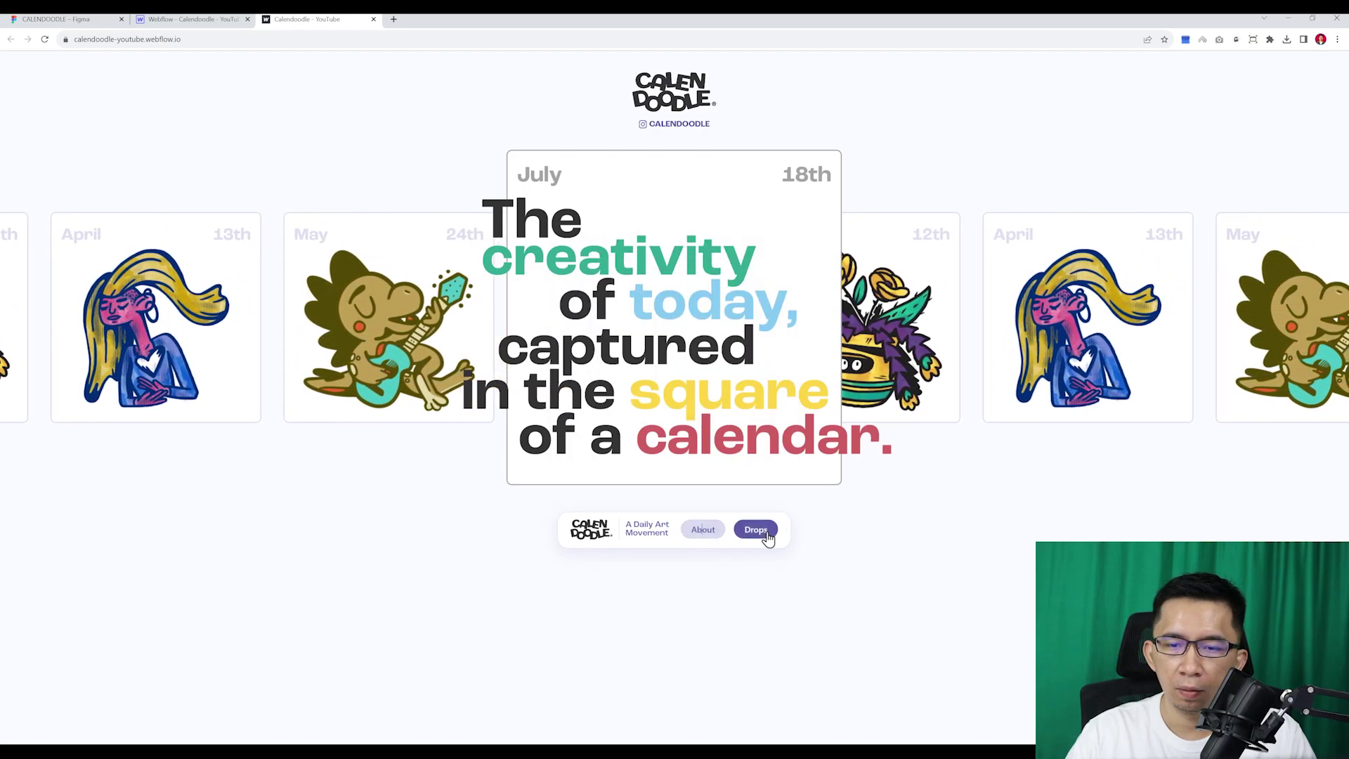
click(767, 532)
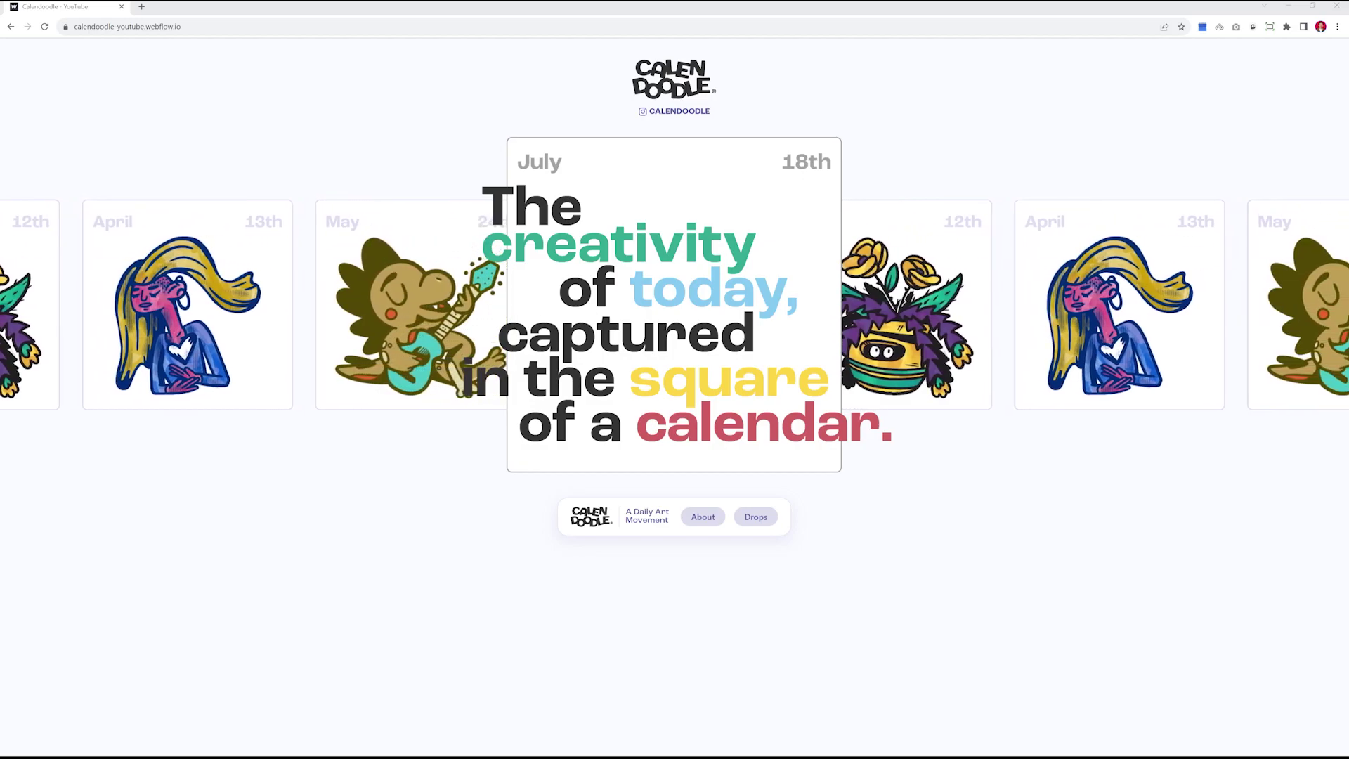
click(714, 517)
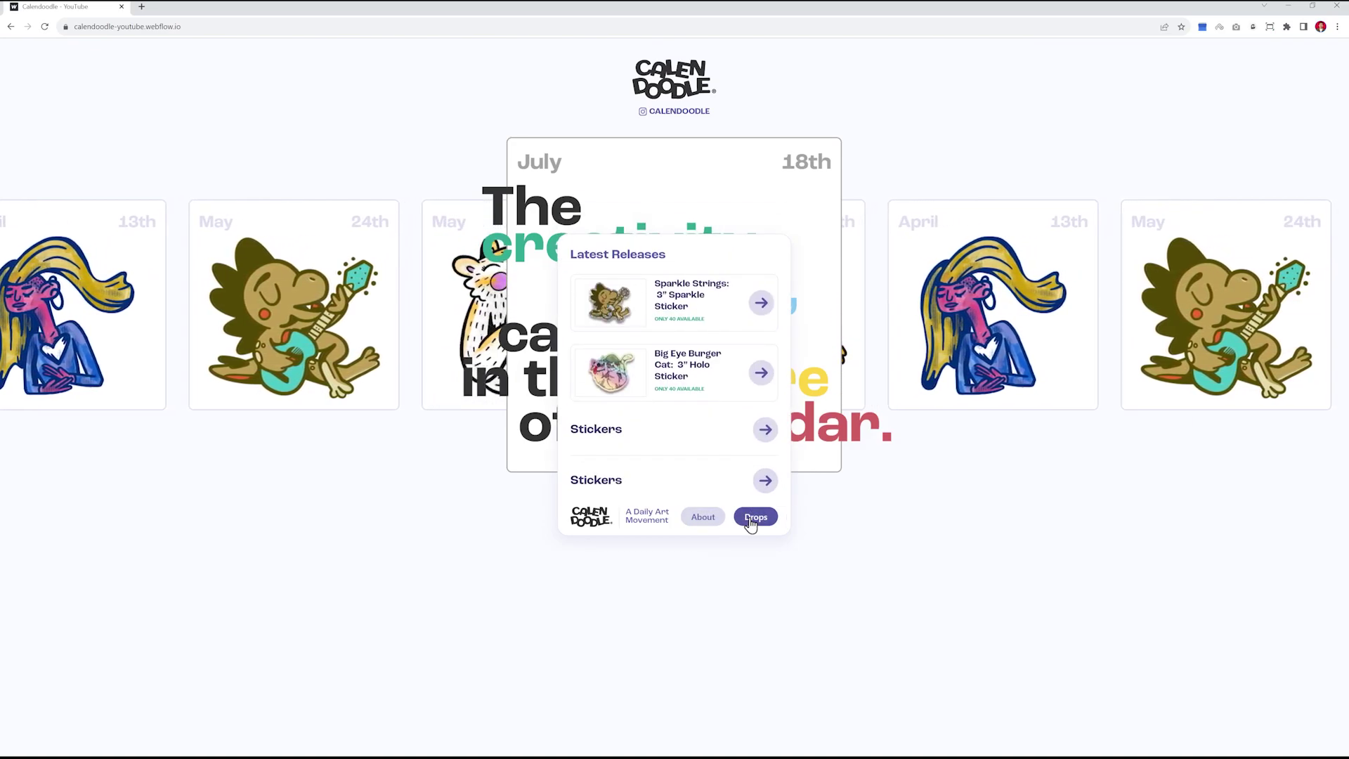
click(716, 520)
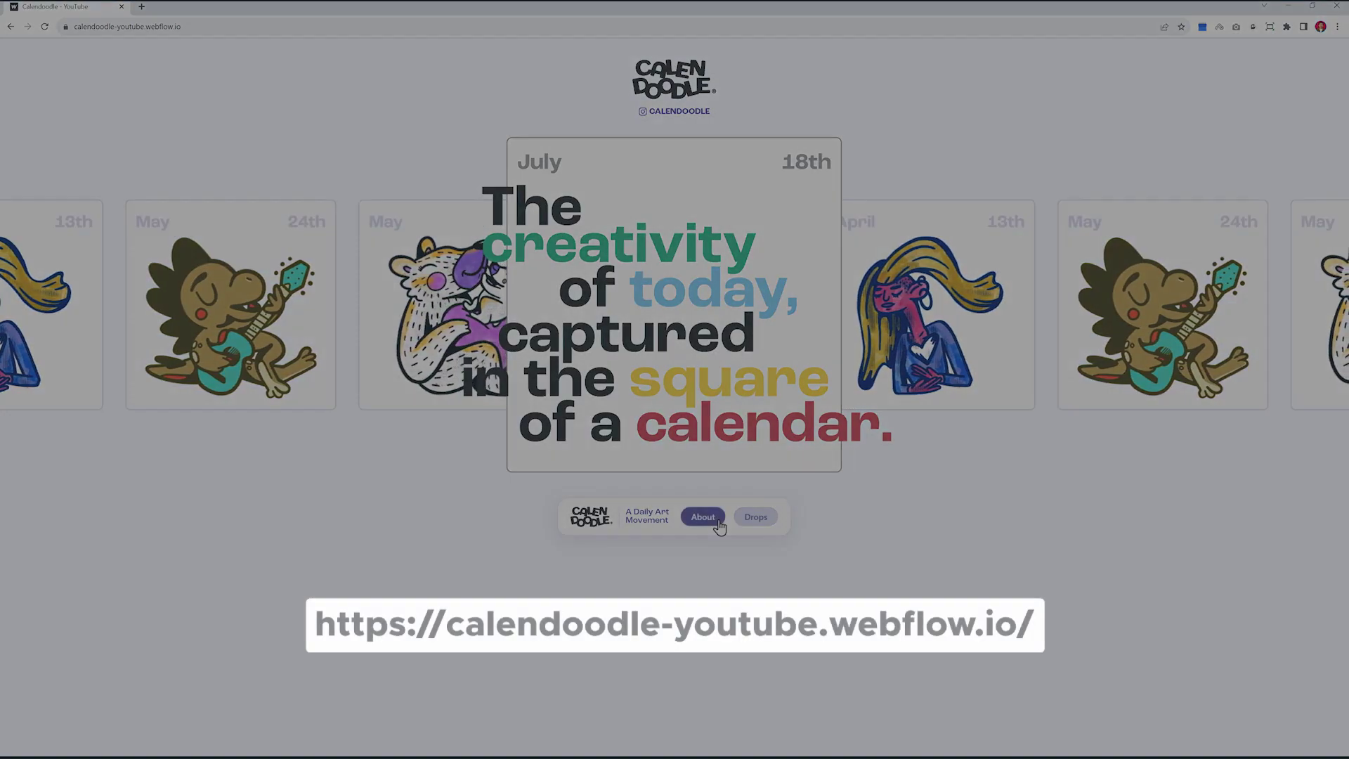